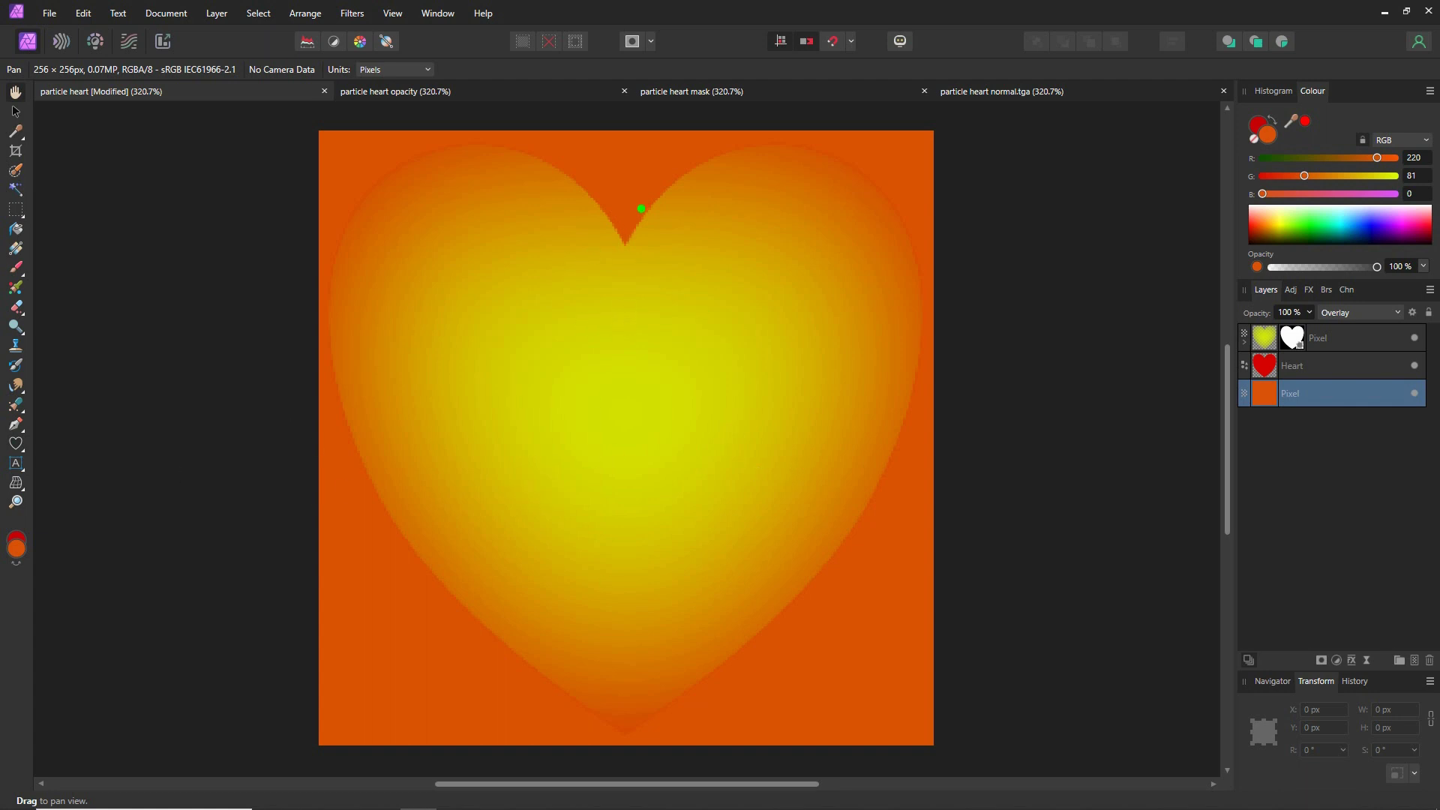
Step: Hide the yellow heart gradient layer and the red Heart layer in the particle heart document
{"action": "mouse_move", "coordinate": [536, 158]}
{"action": "left_mouse_down"}
{"action": "mouse_move", "coordinate": [427, 607]}
{"action": "mouse_move", "coordinate": [913, 344]}
{"action": "mouse_move", "coordinate": [557, 234]}
{"action": "left_mouse_up"}
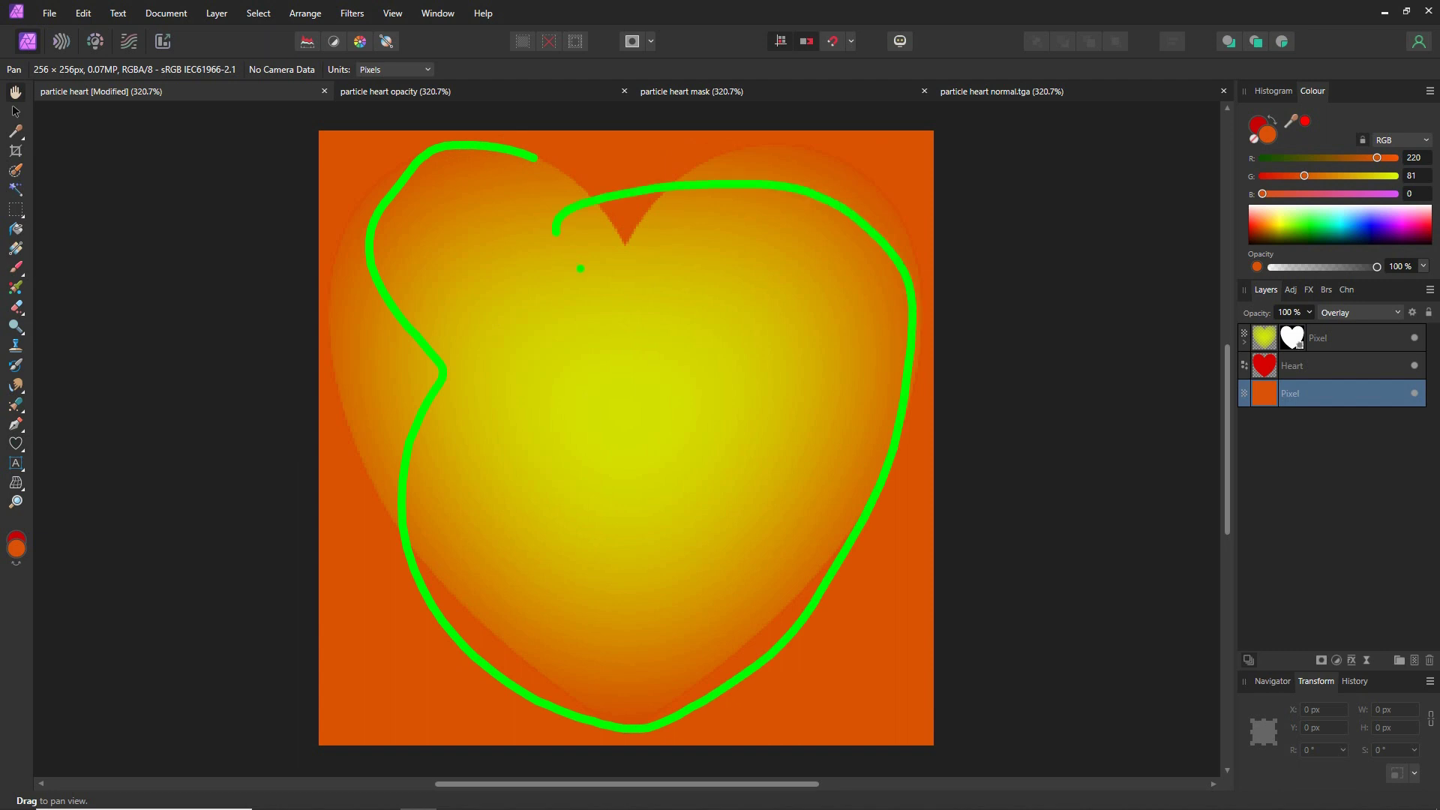
{"action": "key", "text": "Escape"}
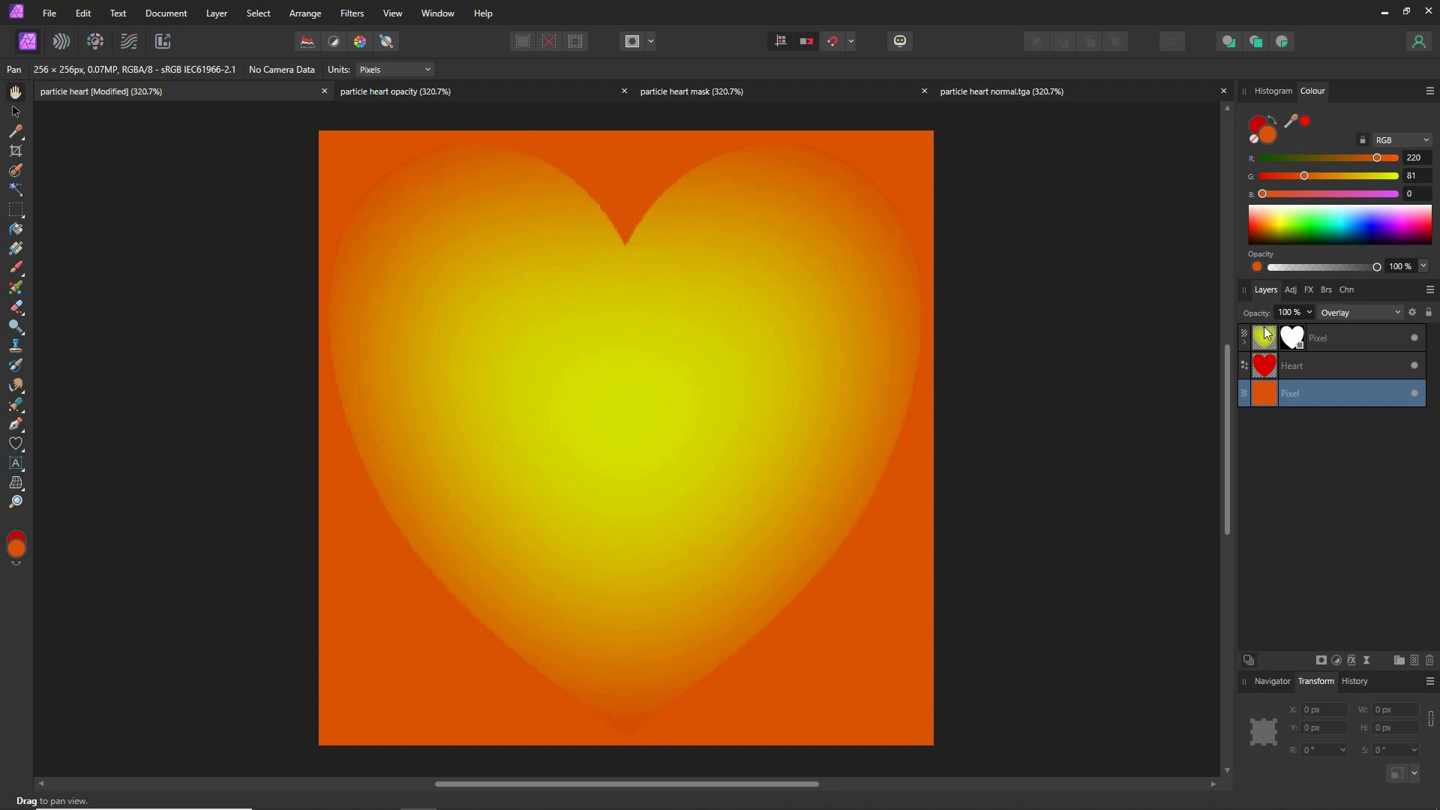
{"action": "left_click", "coordinate": [1415, 338]}
{"action": "left_click", "coordinate": [1415, 366]}
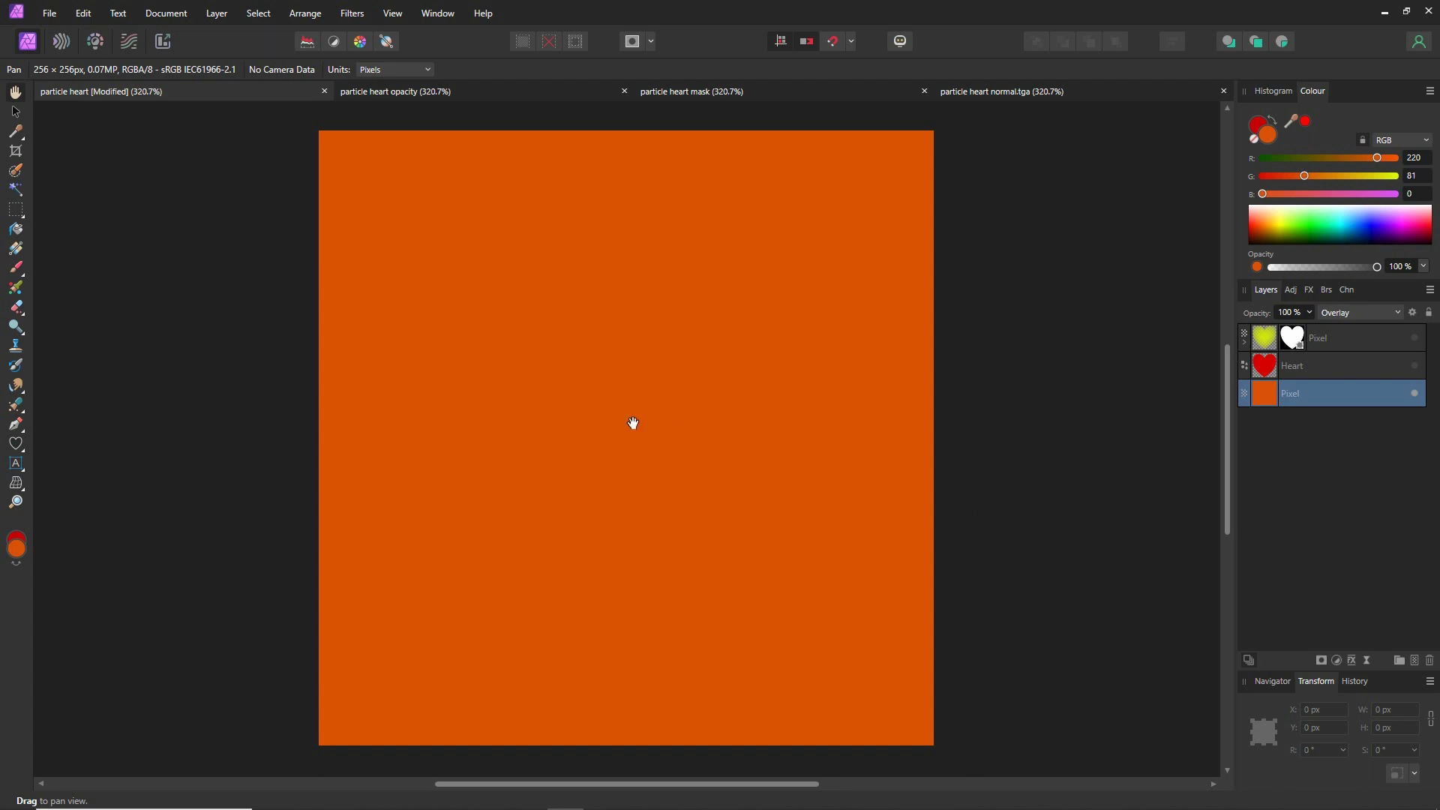
Step: Examine the particle heart opacity, particle heart mask and particle heart normal.tga documents in turn
{"action": "left_click", "coordinate": [437, 90]}
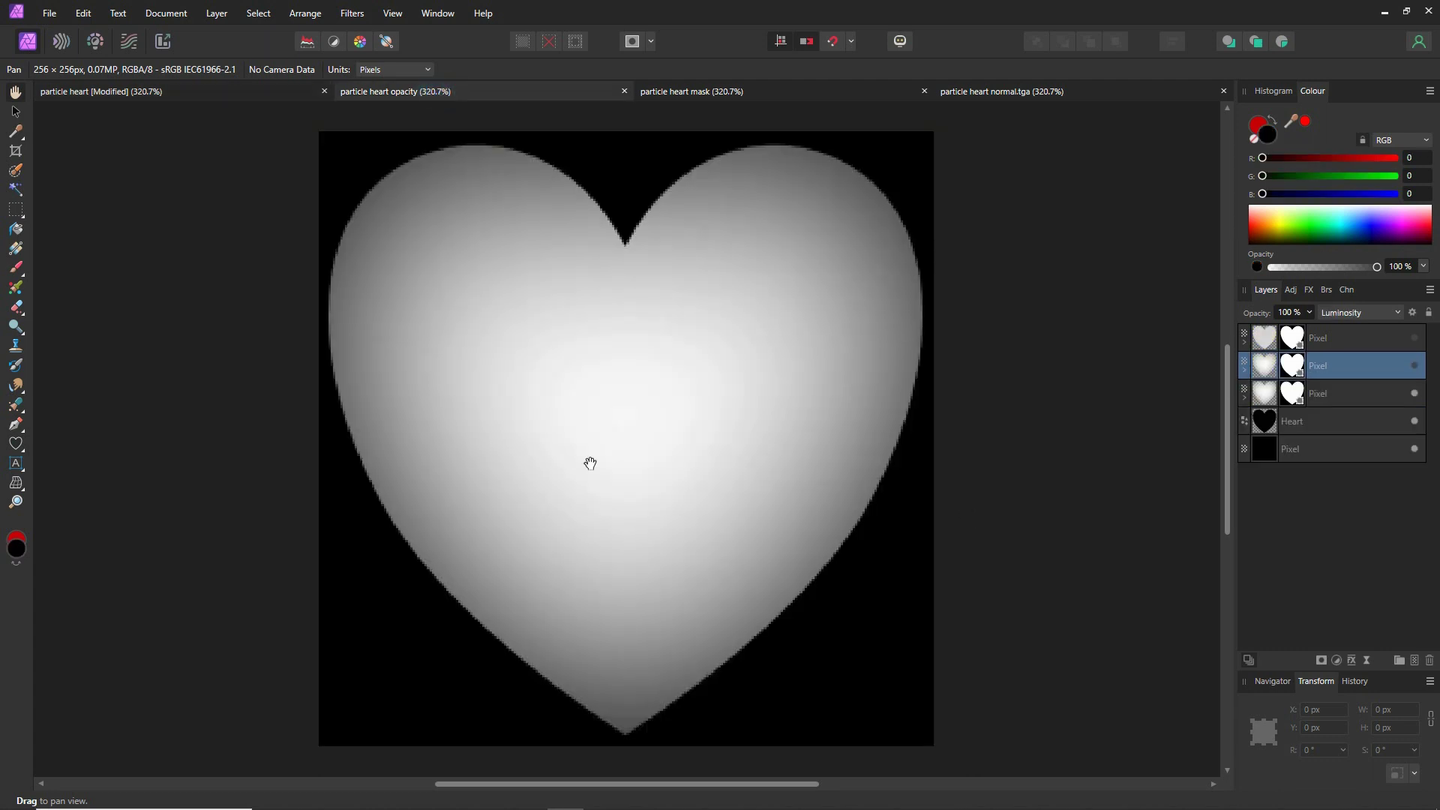
{"action": "mouse_move", "coordinate": [507, 201]}
{"action": "left_mouse_down"}
{"action": "mouse_move", "coordinate": [579, 344]}
{"action": "mouse_move", "coordinate": [531, 456]}
{"action": "left_mouse_up"}
{"action": "left_click_drag", "start_coordinate": [756, 189], "coordinate": [701, 441]}
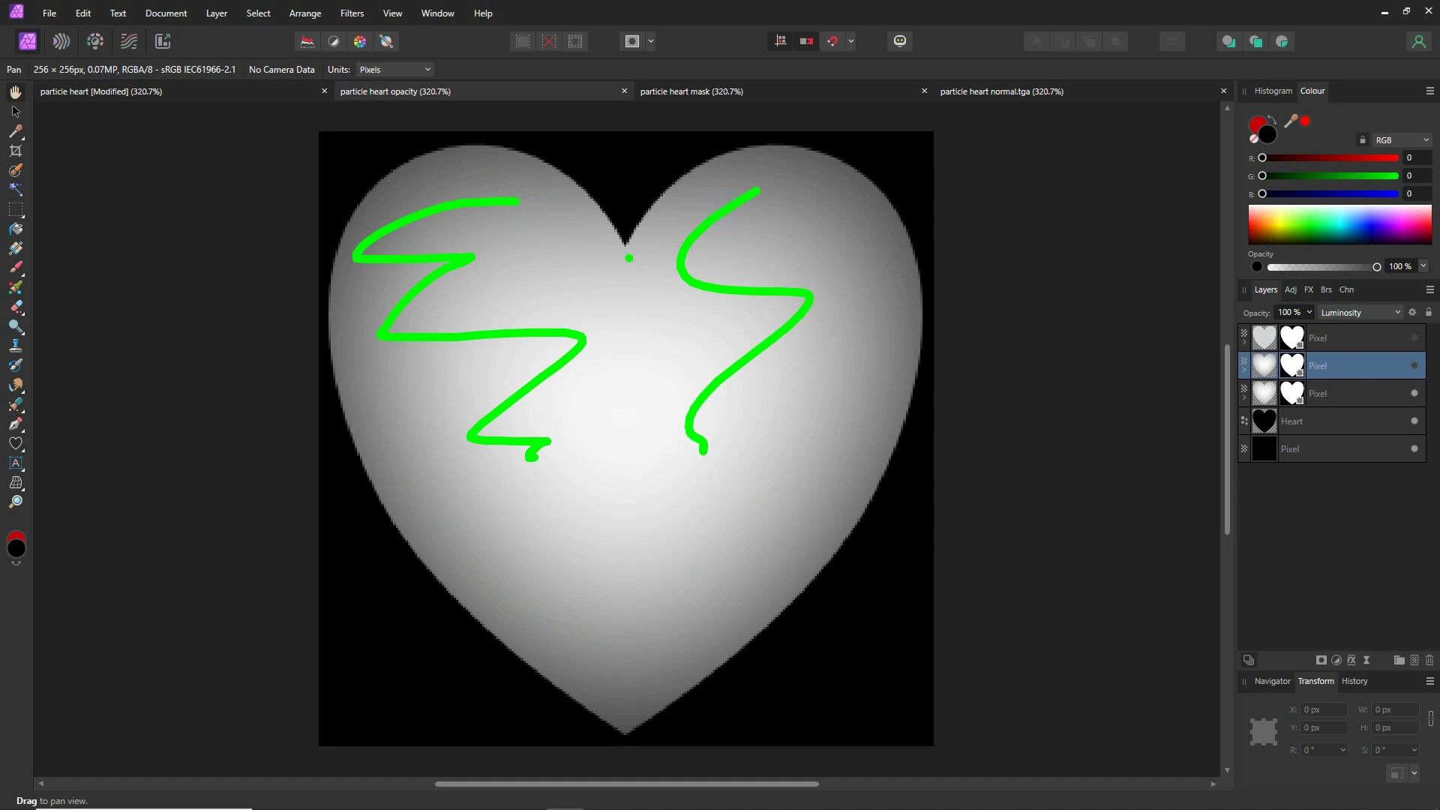
{"action": "mouse_move", "coordinate": [627, 192]}
{"action": "left_mouse_down"}
{"action": "mouse_move", "coordinate": [668, 144]}
{"action": "mouse_move", "coordinate": [910, 166]}
{"action": "mouse_move", "coordinate": [954, 473]}
{"action": "mouse_move", "coordinate": [799, 700]}
{"action": "left_mouse_up"}
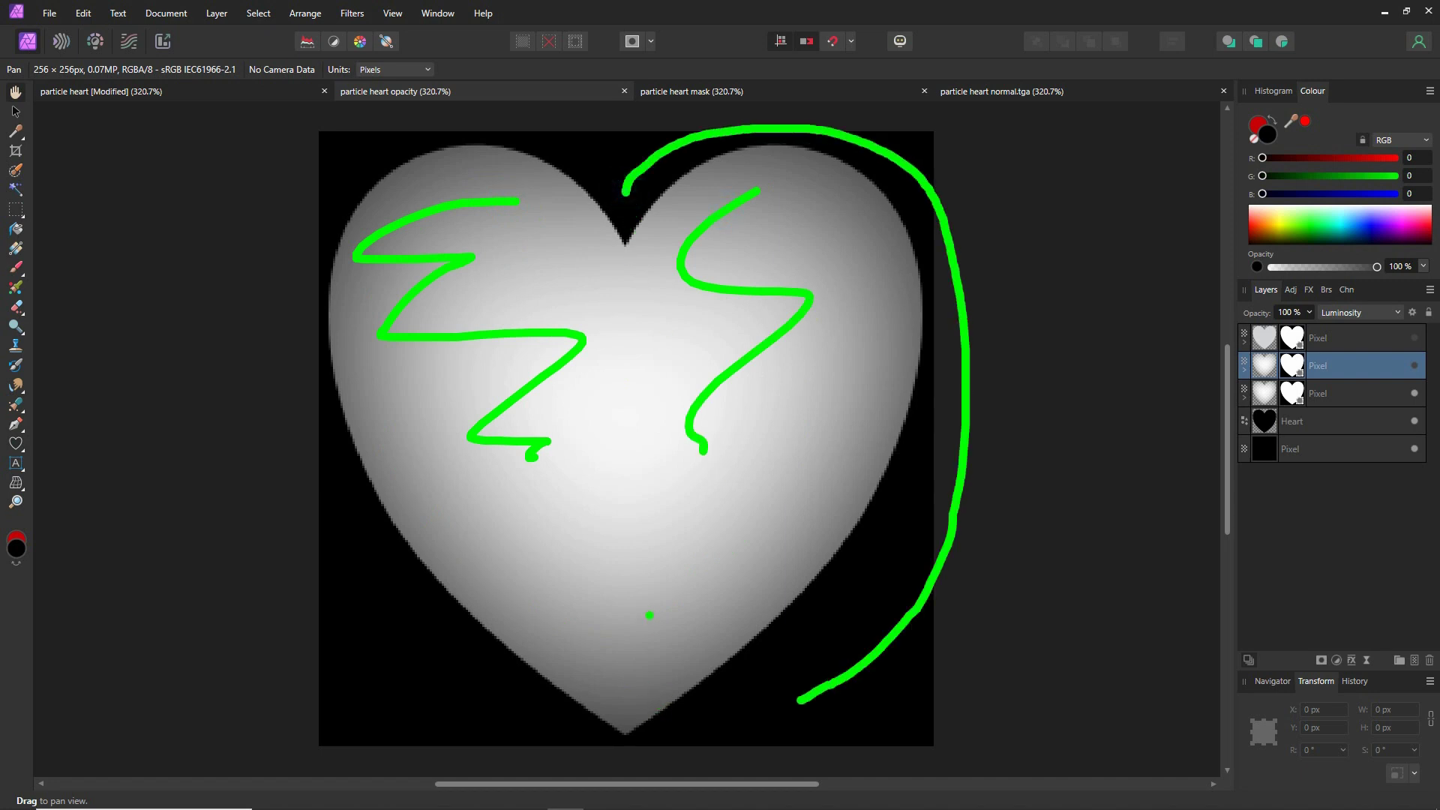
{"action": "key", "text": "Escape"}
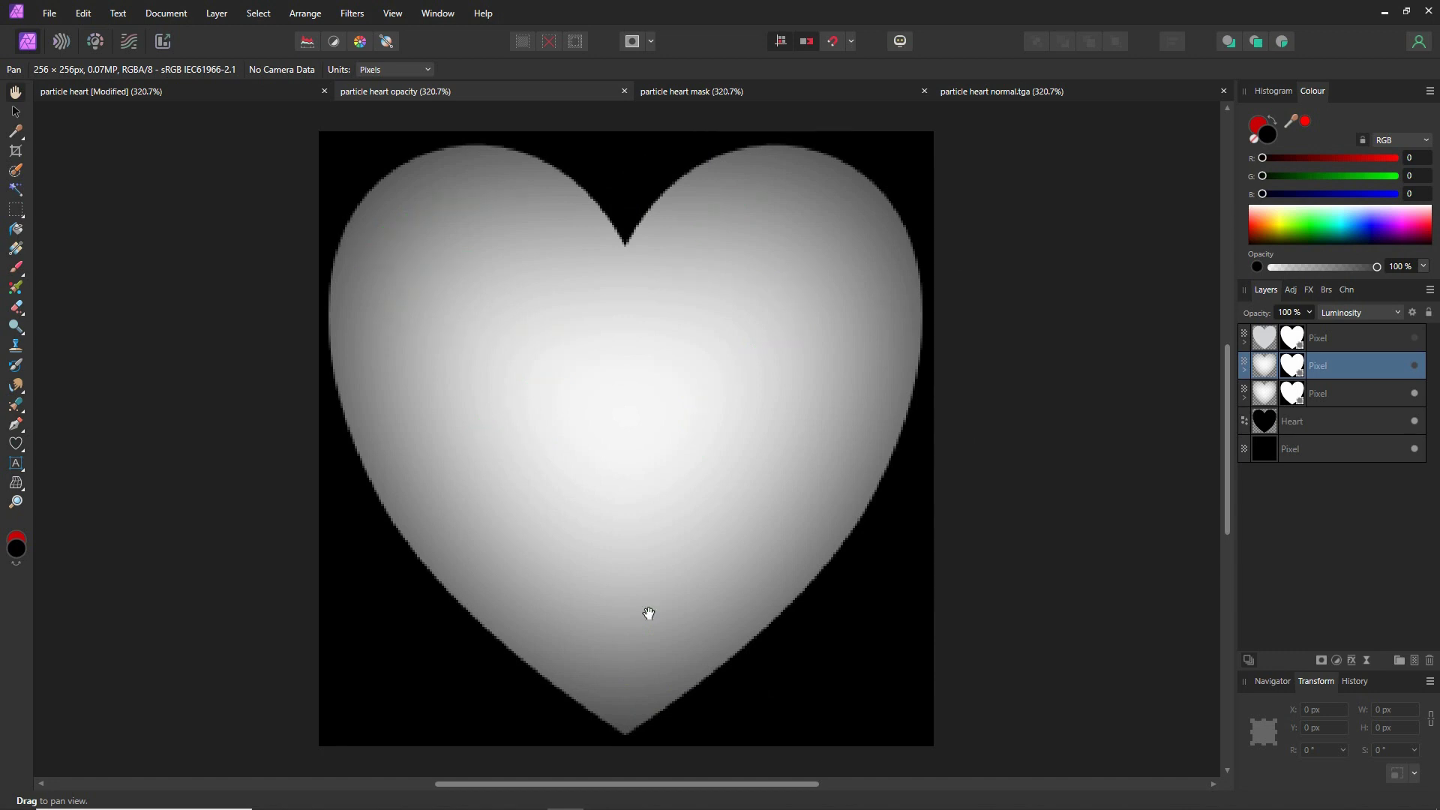
{"action": "left_click", "coordinate": [756, 90]}
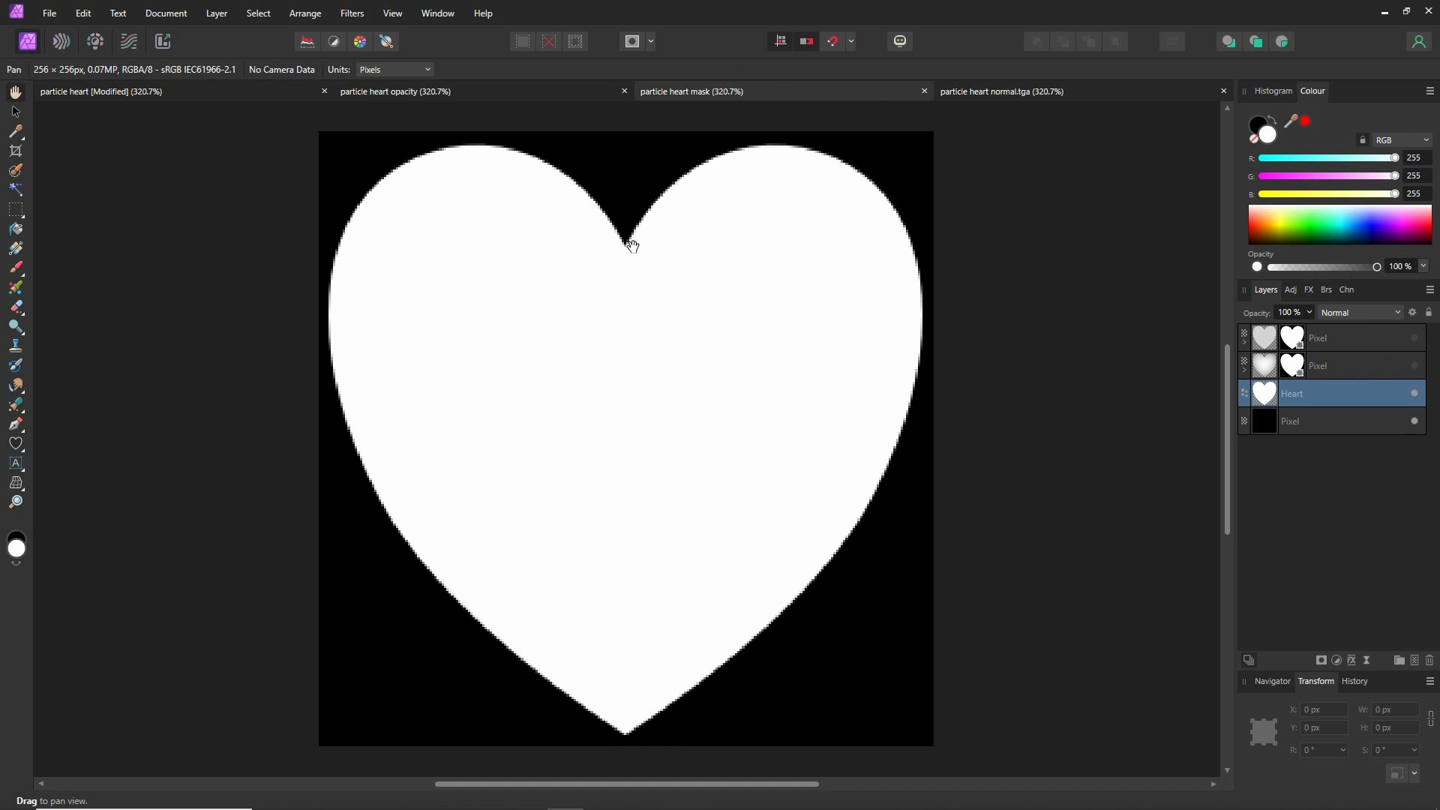
{"action": "left_click", "coordinate": [978, 93]}
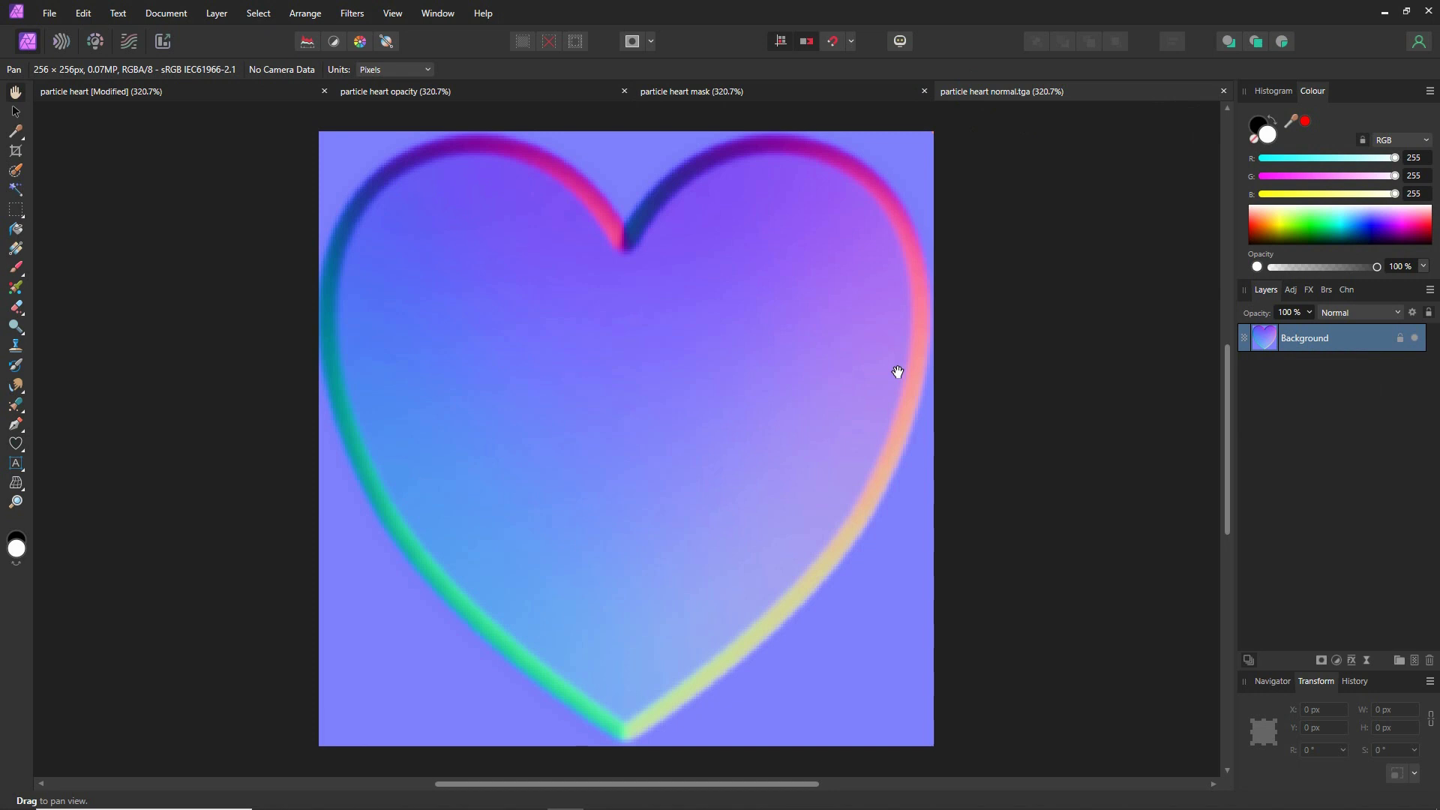
Step: Return to the particle heart document and show the hidden gradient and Heart layers again
{"action": "left_click", "coordinate": [211, 91]}
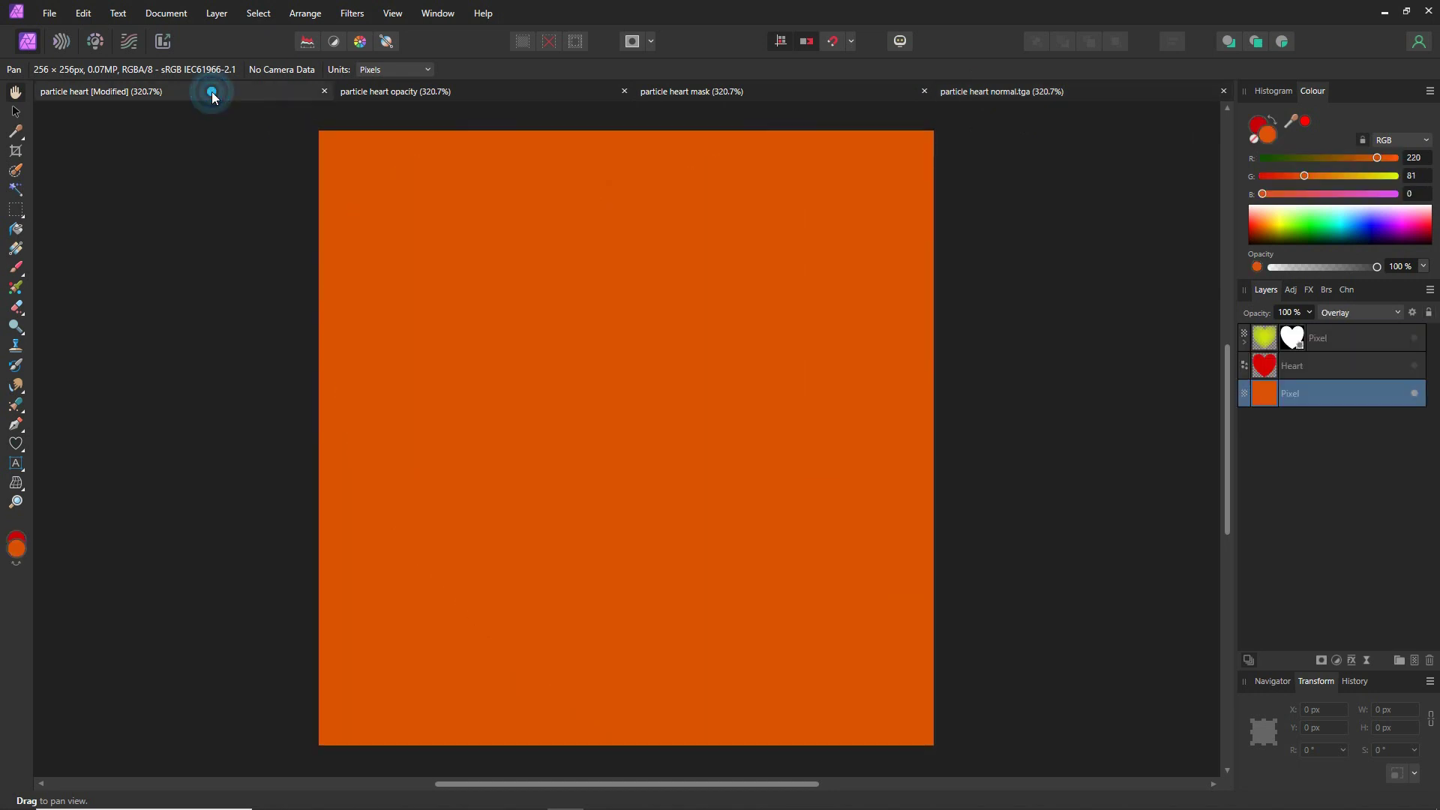
{"action": "left_click", "coordinate": [1414, 338]}
{"action": "left_click", "coordinate": [1414, 366]}
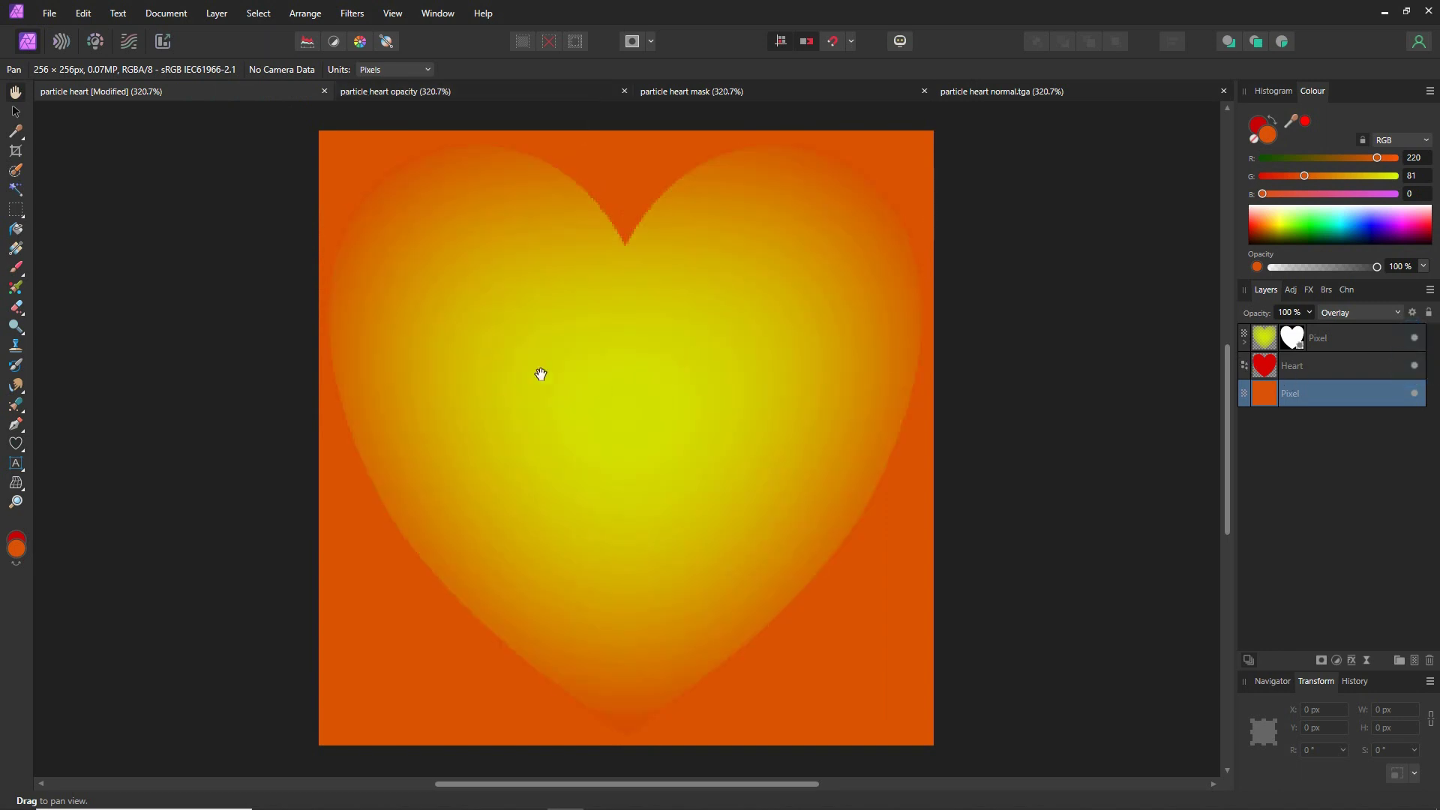
Step: Review the opacity, mask and normal versions of the particle heart texture once more
{"action": "left_click", "coordinate": [458, 93]}
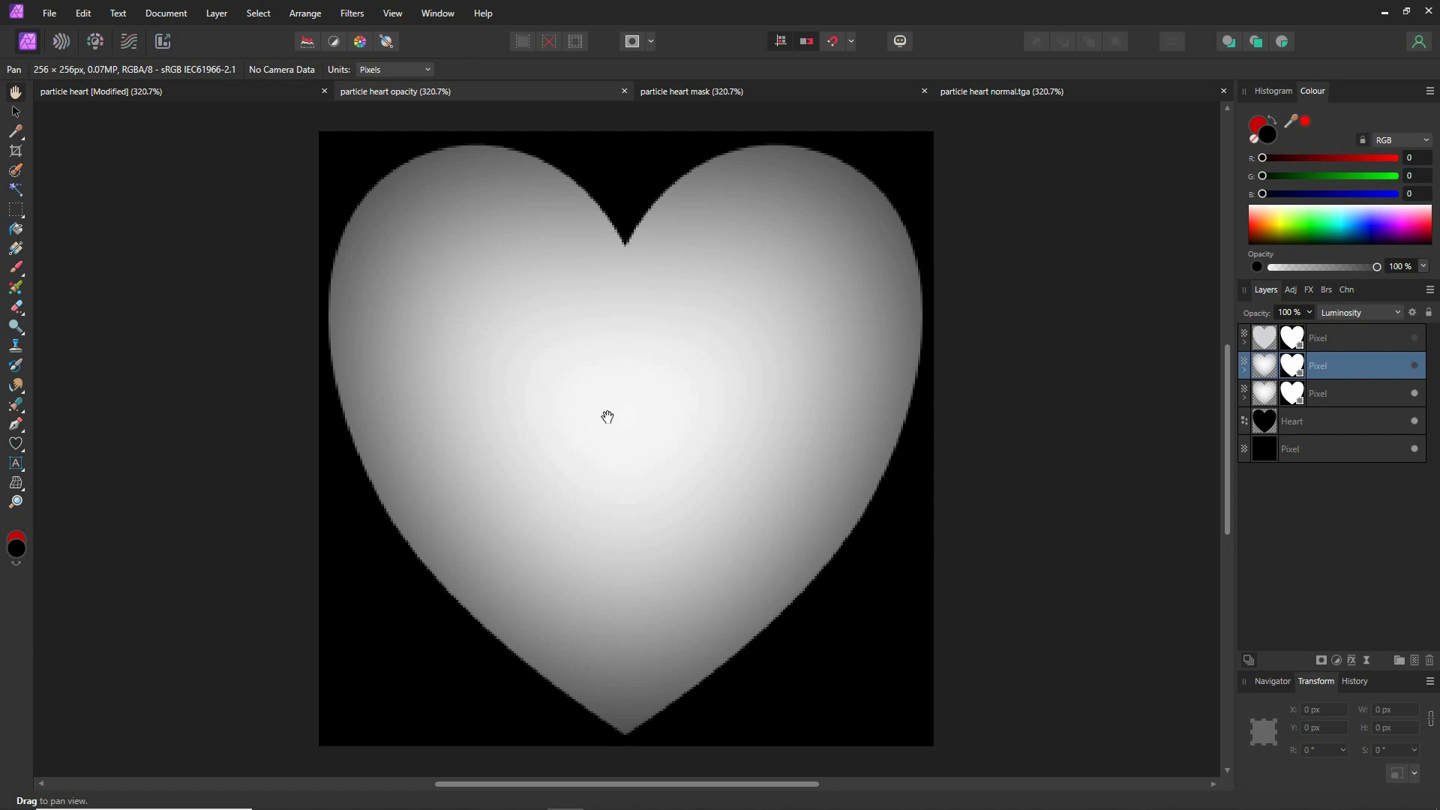
{"action": "left_click", "coordinate": [756, 90]}
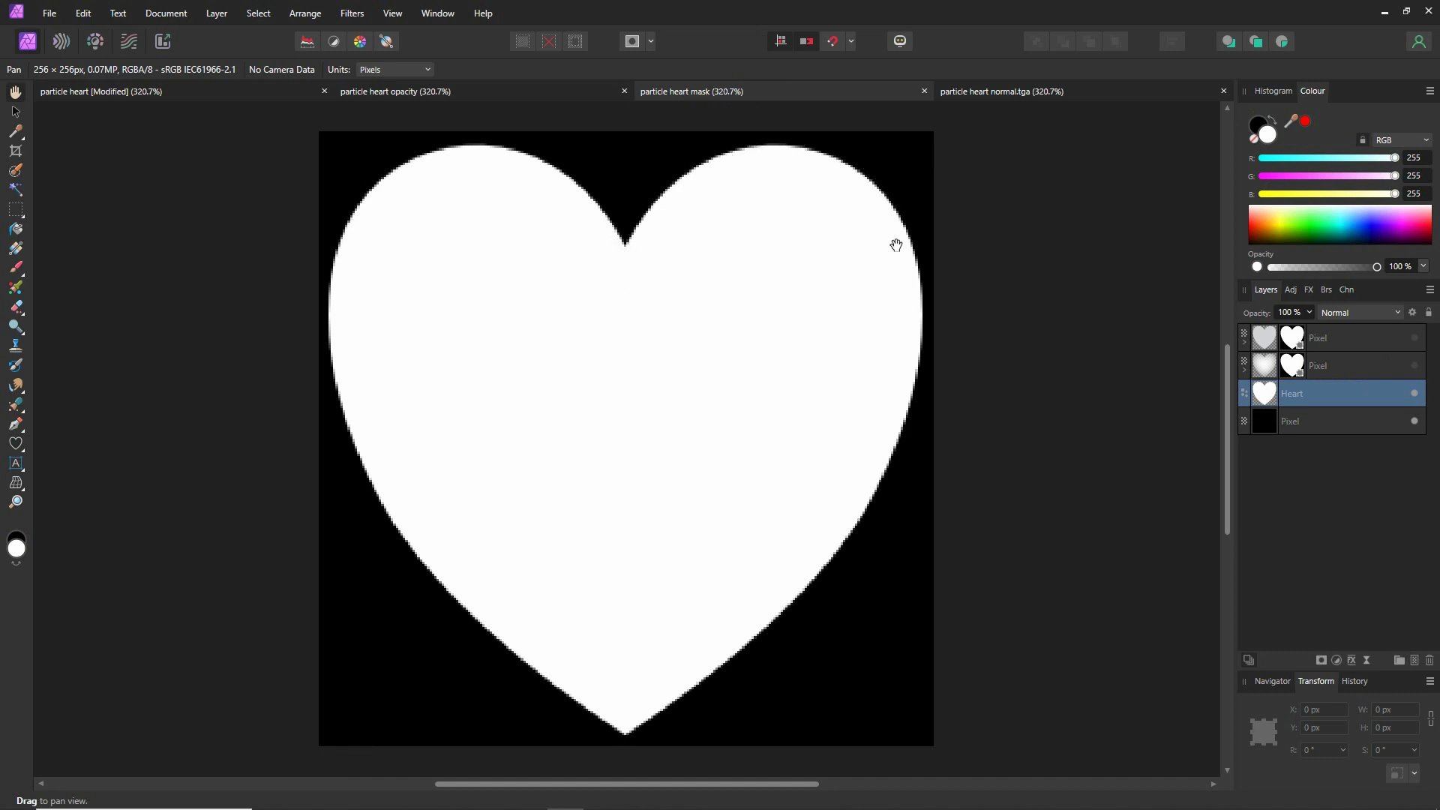
{"action": "left_click", "coordinate": [1005, 92]}
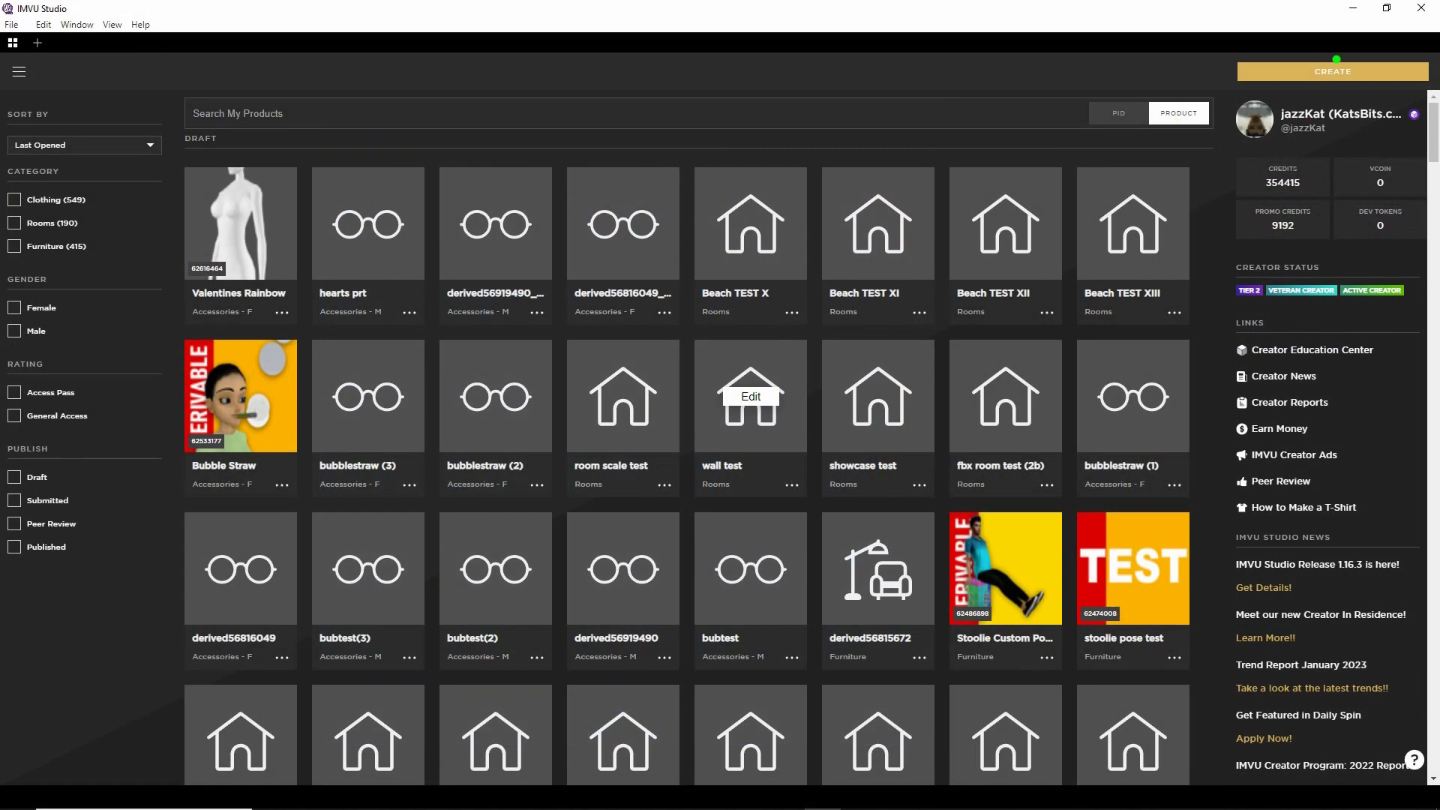
Step: Switch to IMVU Studio and start creating a new product from a derivable base product
{"action": "mouse_move", "coordinate": [1316, 66]}
{"action": "left_mouse_down"}
{"action": "mouse_move", "coordinate": [1286, 86]}
{"action": "mouse_move", "coordinate": [1305, 54]}
{"action": "left_mouse_up"}
{"action": "left_click", "coordinate": [1322, 73]}
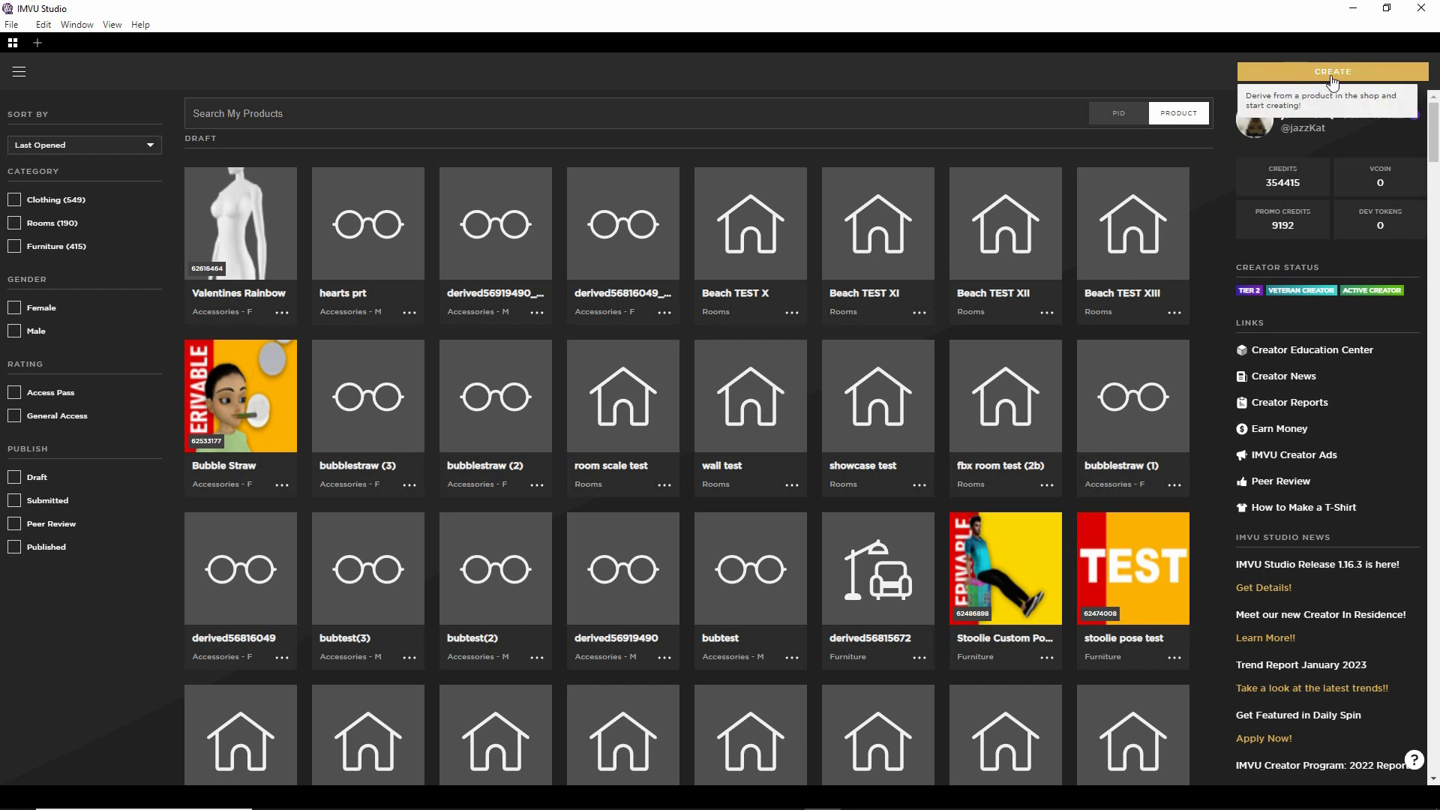
{"action": "left_click", "coordinate": [1329, 92]}
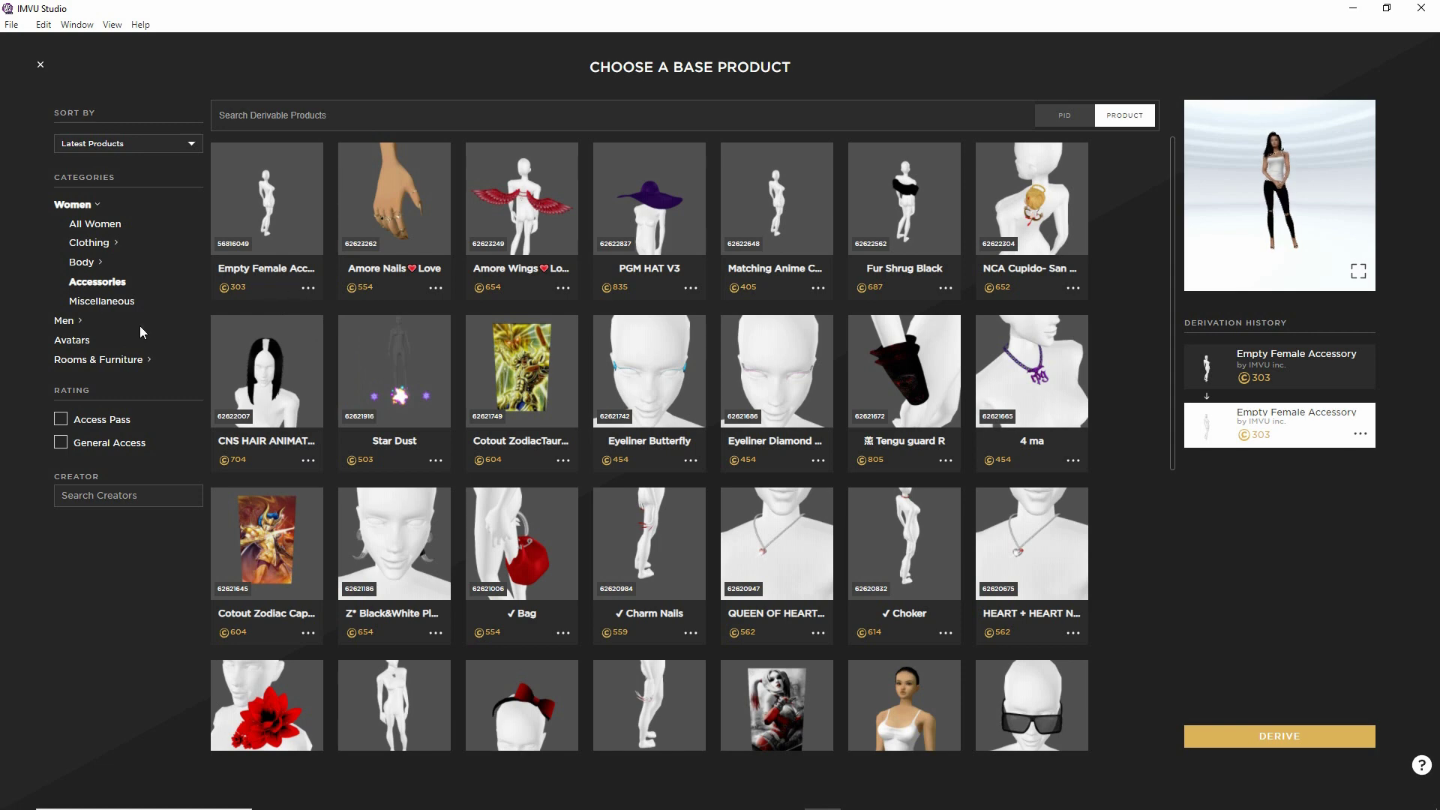
Step: Select the Empty Female Accessory as the base product and derive a new project from it
{"action": "left_click_drag", "start_coordinate": [51, 331], "coordinate": [90, 330]}
{"action": "mouse_move", "coordinate": [262, 220]}
{"action": "left_mouse_down"}
{"action": "mouse_move", "coordinate": [225, 173]}
{"action": "mouse_move", "coordinate": [248, 218]}
{"action": "left_mouse_up"}
{"action": "key", "text": "Escape"}
{"action": "left_click", "coordinate": [275, 201]}
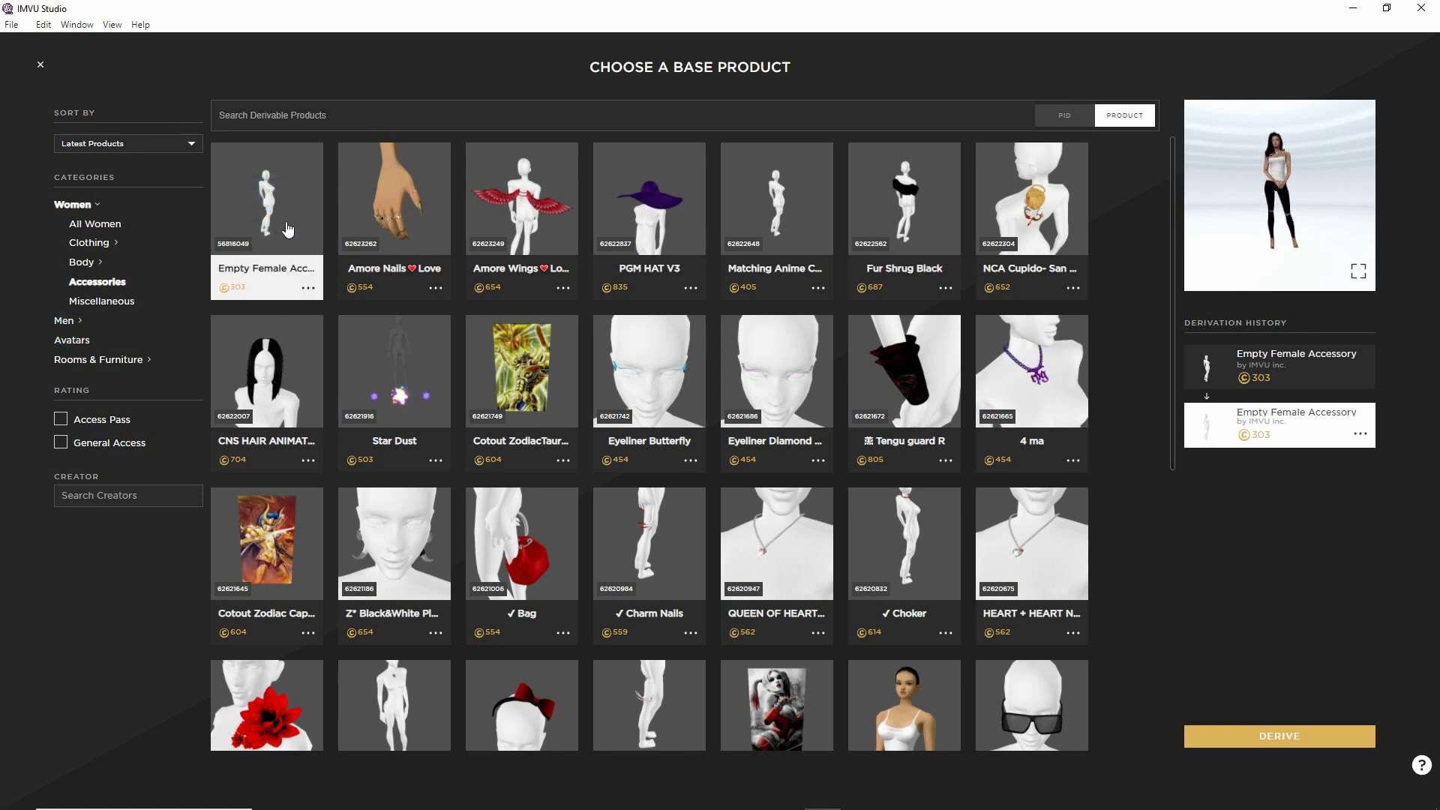
{"action": "mouse_move", "coordinate": [1275, 701]}
{"action": "left_mouse_down"}
{"action": "mouse_move", "coordinate": [1230, 735]}
{"action": "mouse_move", "coordinate": [1297, 701]}
{"action": "left_mouse_up"}
{"action": "key", "text": "Escape"}
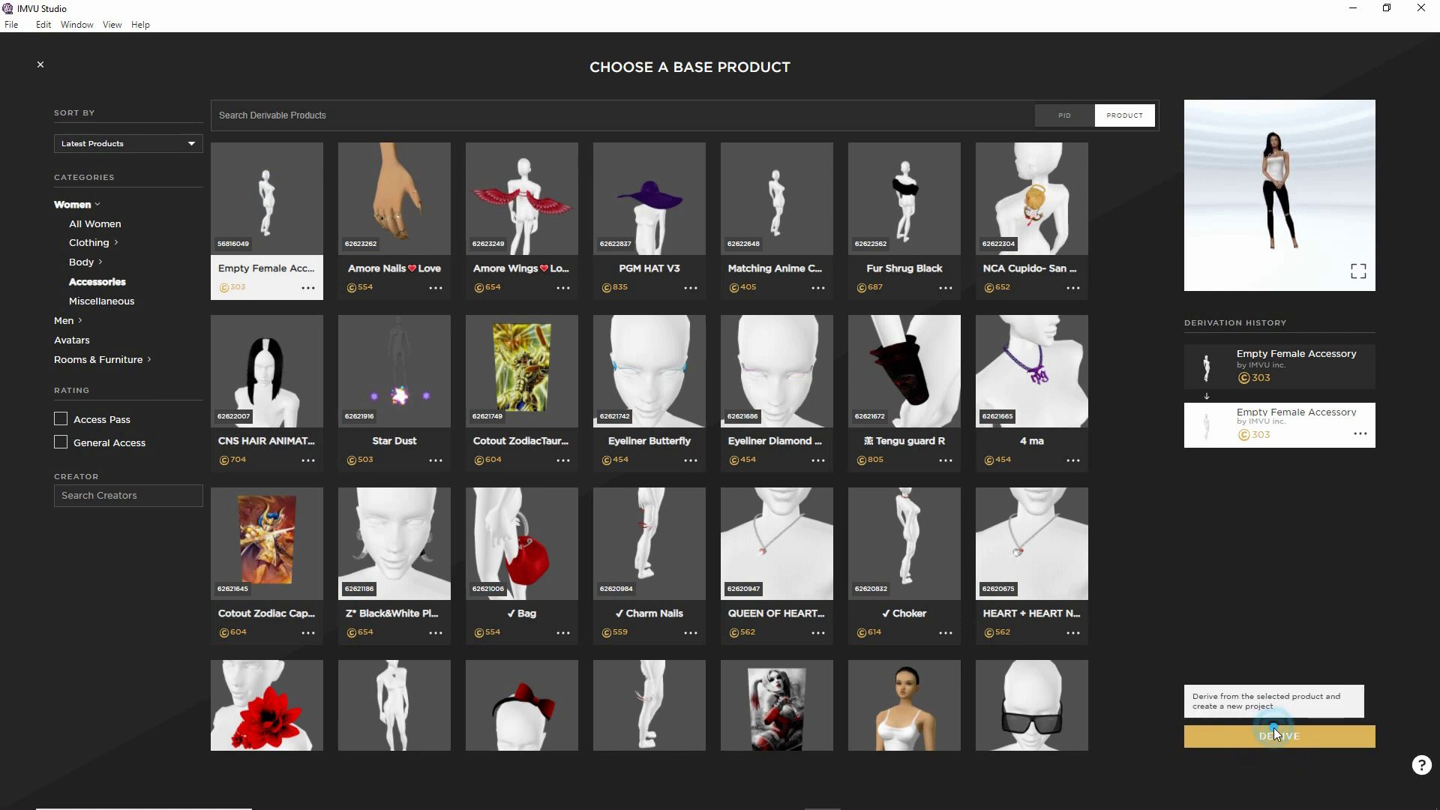
{"action": "left_click", "coordinate": [1280, 735]}
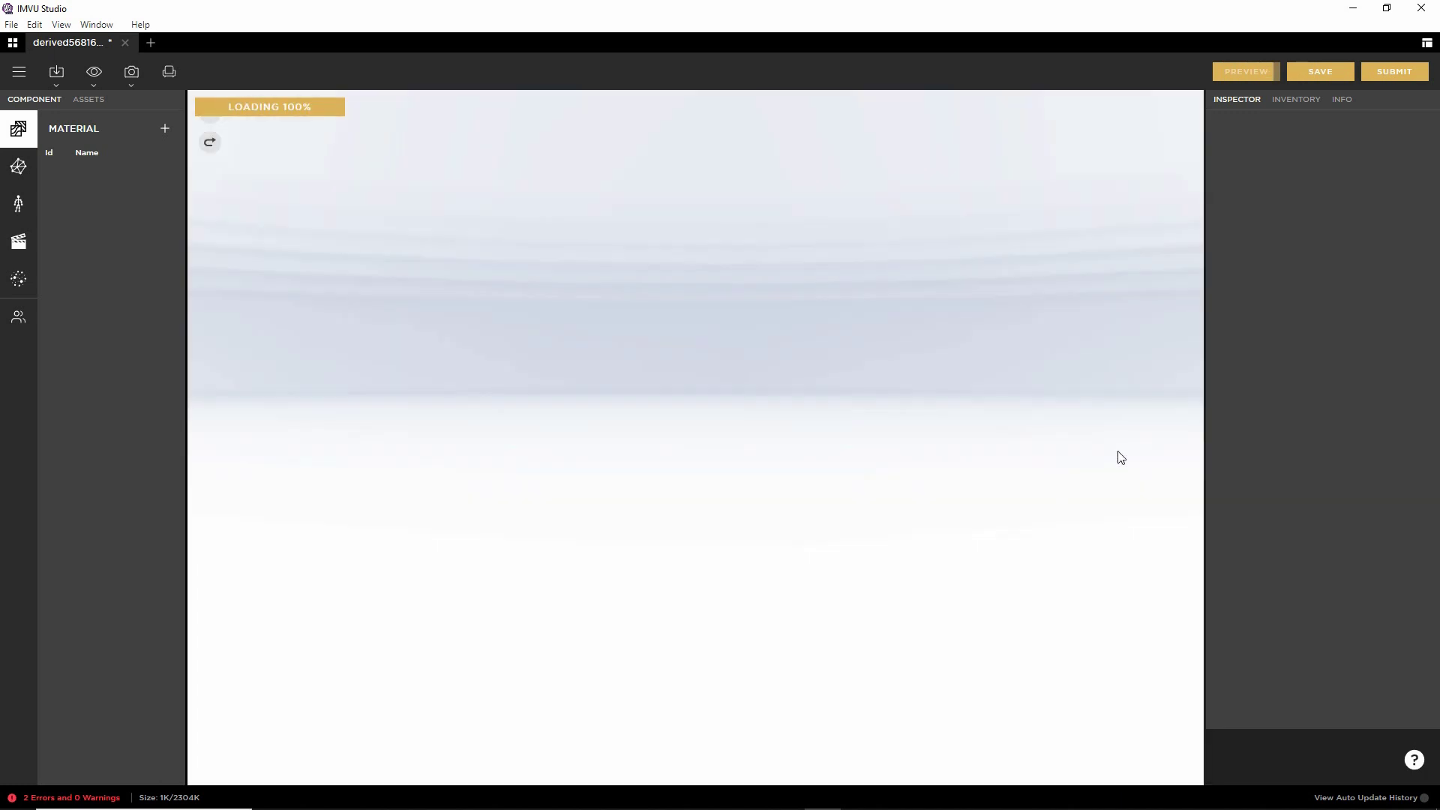
Step: Add a new particle system to the derived female accessory project
{"action": "scroll", "coordinate": [780, 608], "scroll_direction": "up", "scroll_amount": 5}
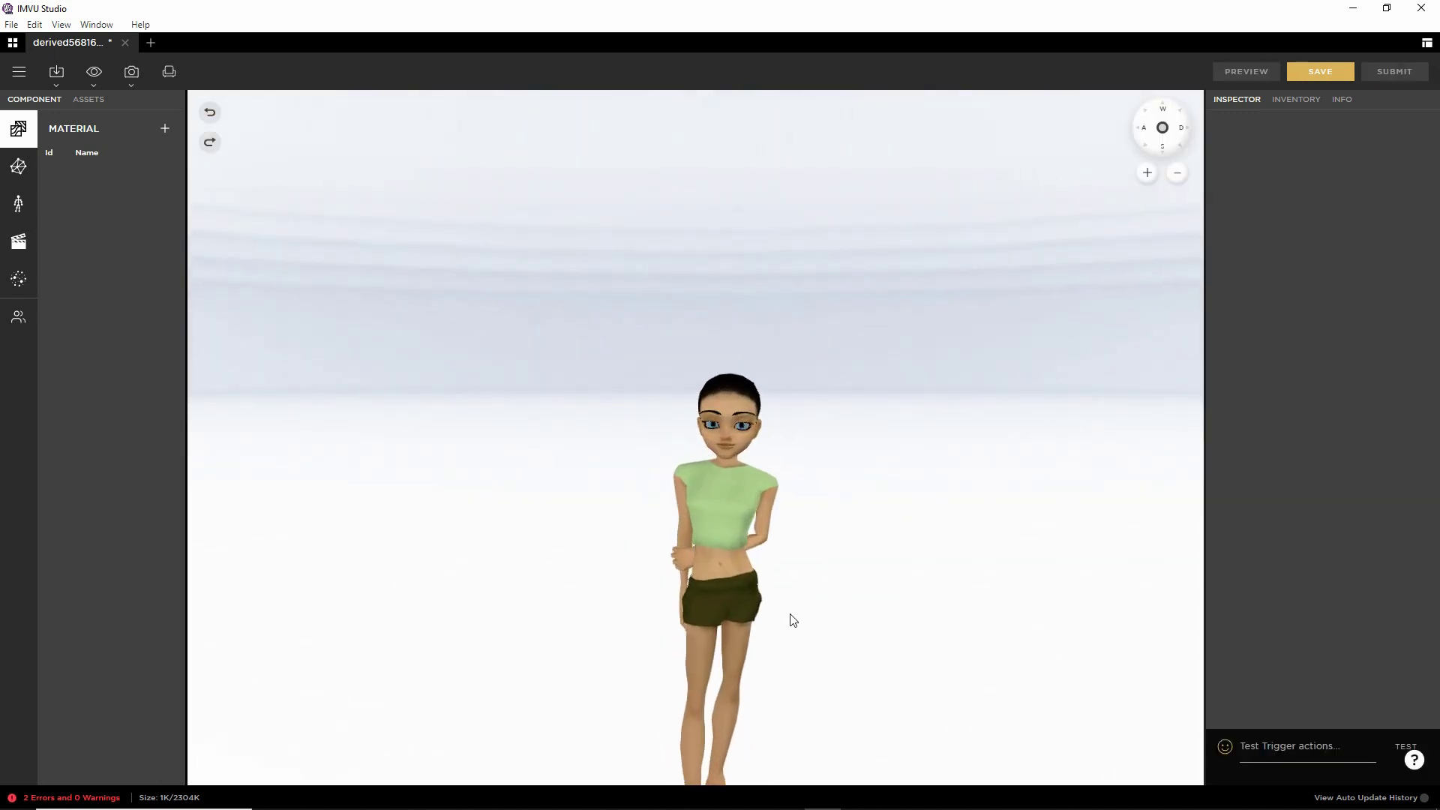
{"action": "left_click_drag", "start_coordinate": [703, 465], "coordinate": [647, 502]}
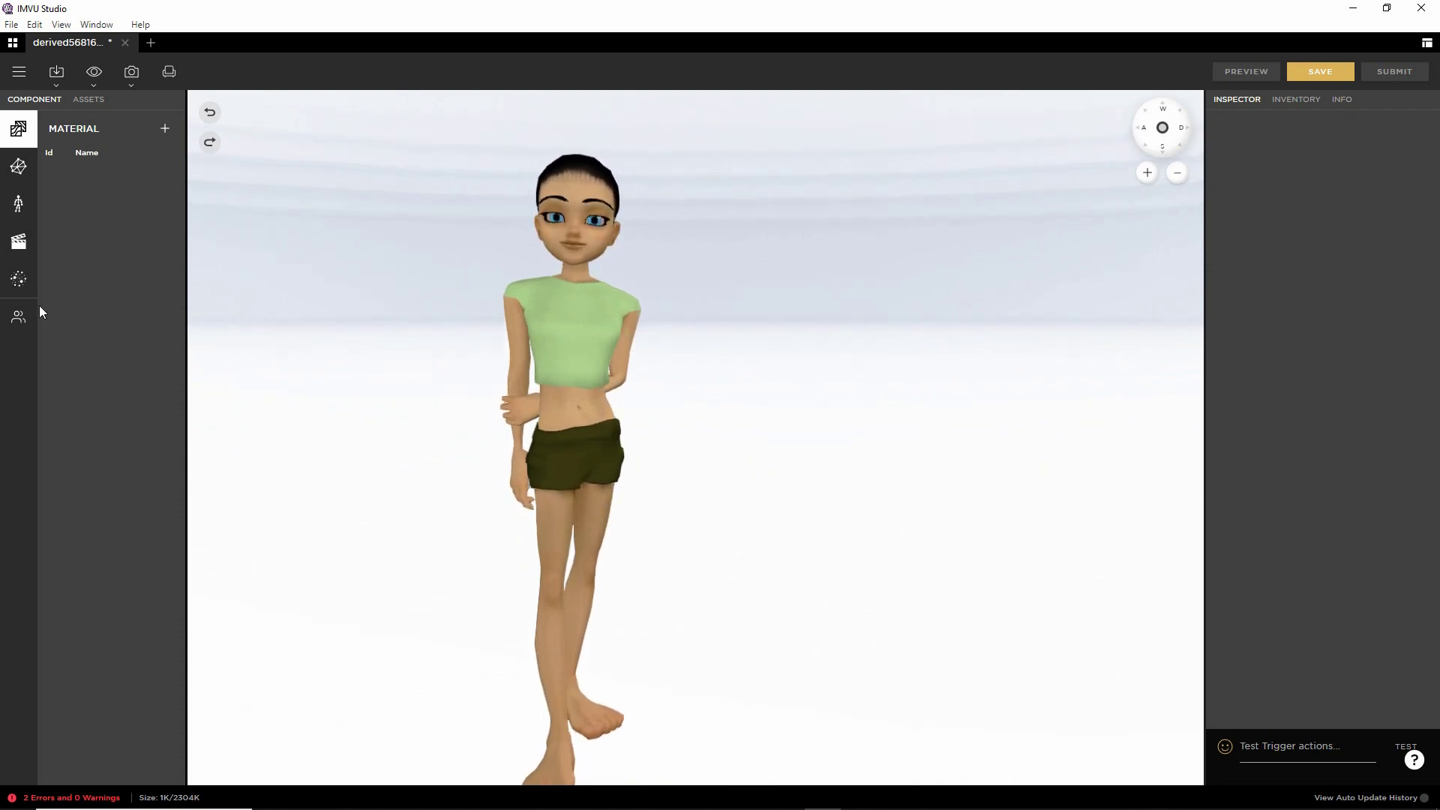
{"action": "mouse_move", "coordinate": [23, 262]}
{"action": "left_mouse_down"}
{"action": "mouse_move", "coordinate": [46, 297]}
{"action": "mouse_move", "coordinate": [20, 271]}
{"action": "left_mouse_up"}
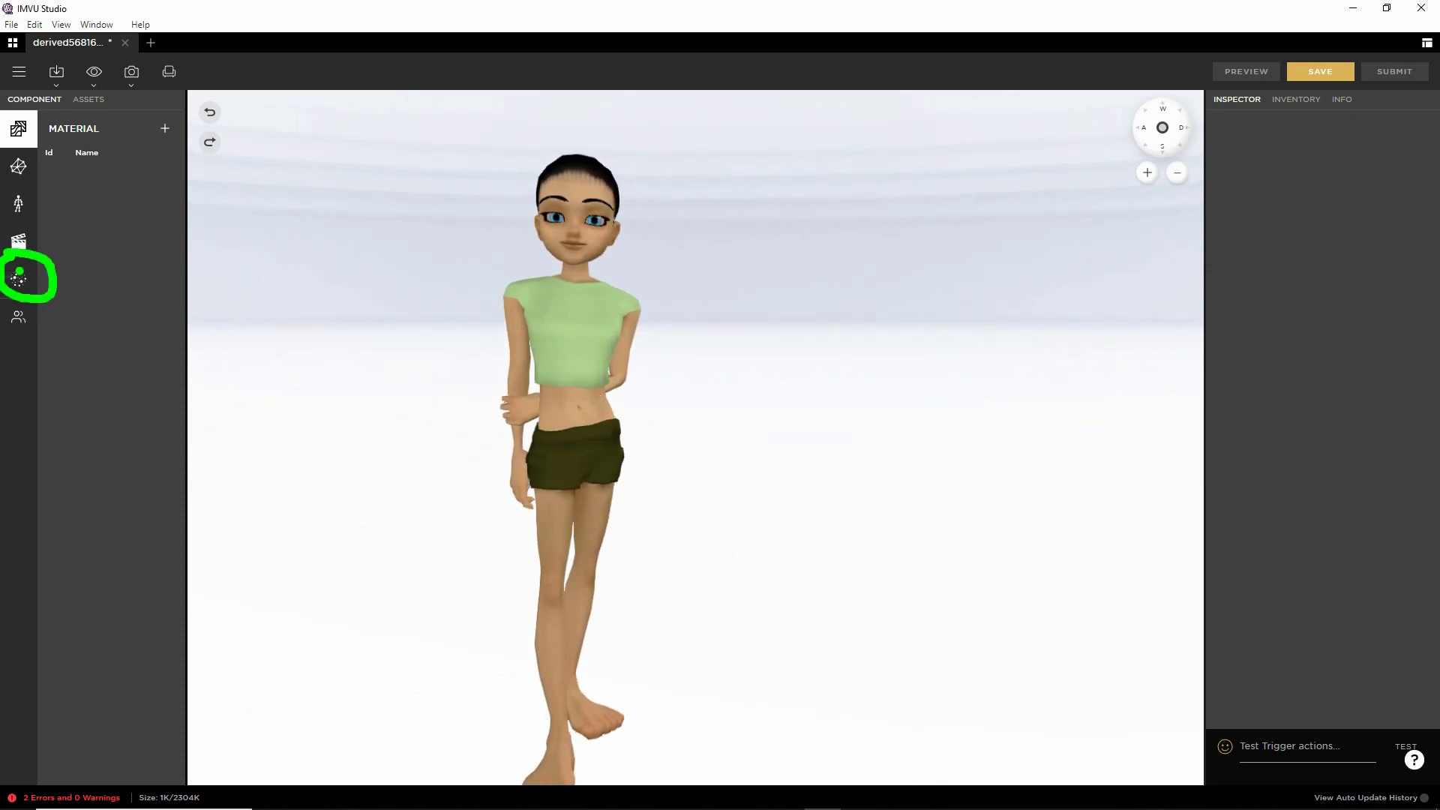
{"action": "left_click", "coordinate": [19, 279]}
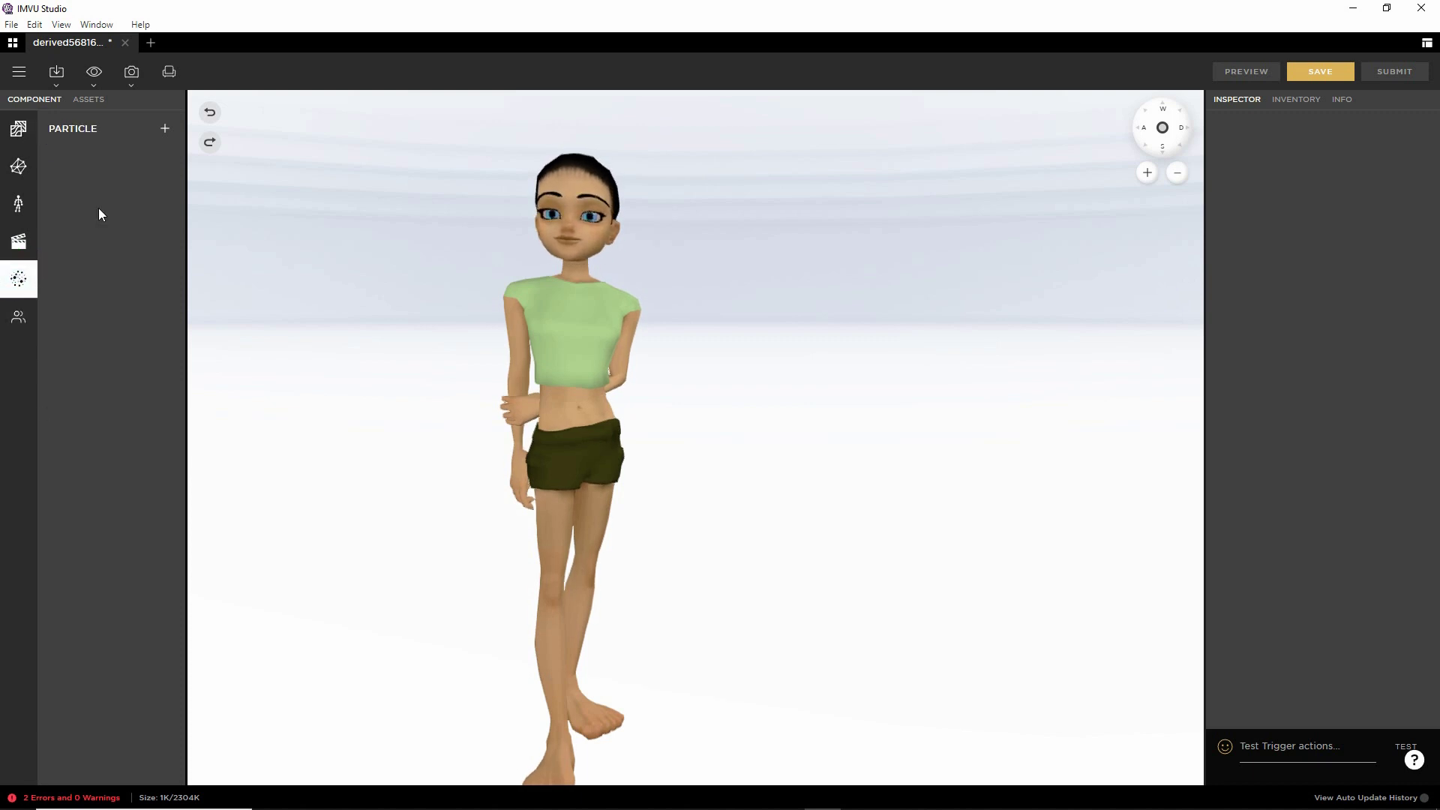
{"action": "left_click_drag", "start_coordinate": [165, 111], "coordinate": [143, 113]}
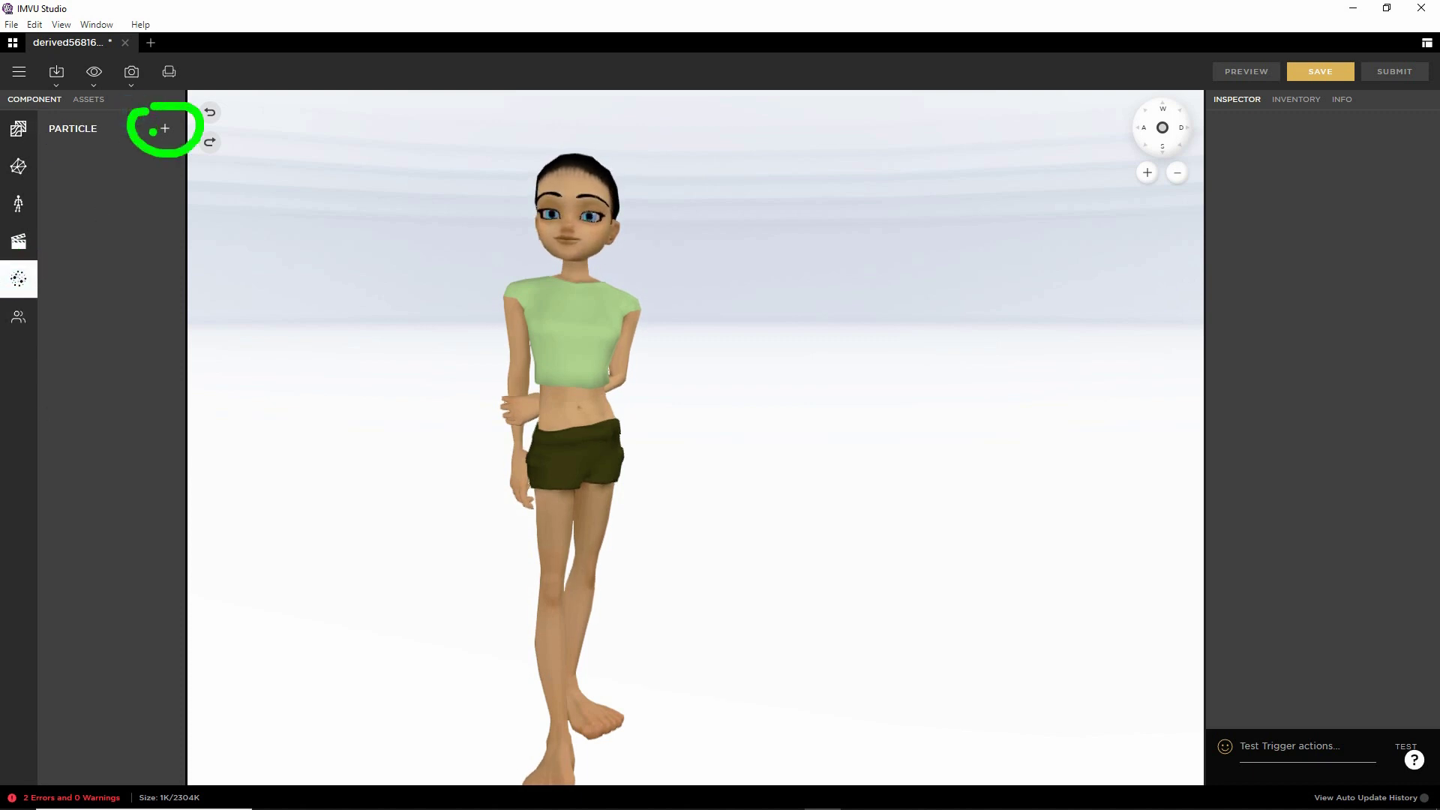
{"action": "left_click", "coordinate": [165, 128]}
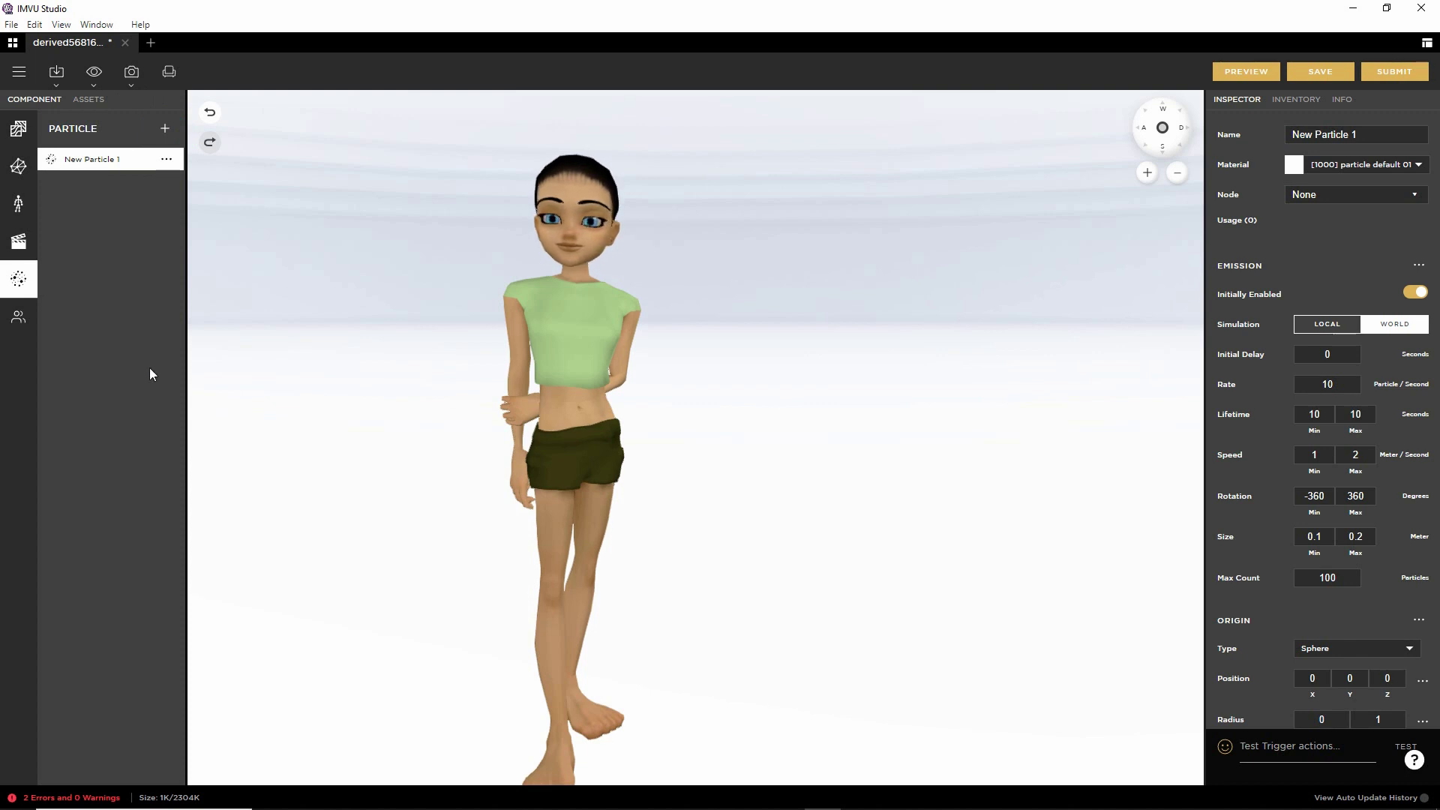
Step: Examine the new particle's emission, origin, direction and gravity settings
{"action": "mouse_move", "coordinate": [71, 178]}
{"action": "left_mouse_down"}
{"action": "mouse_move", "coordinate": [90, 179]}
{"action": "mouse_move", "coordinate": [111, 241]}
{"action": "mouse_move", "coordinate": [96, 343]}
{"action": "mouse_move", "coordinate": [66, 401]}
{"action": "left_mouse_up"}
{"action": "left_click", "coordinate": [85, 420]}
{"action": "mouse_move", "coordinate": [193, 158]}
{"action": "left_mouse_down"}
{"action": "mouse_move", "coordinate": [285, 156]}
{"action": "mouse_move", "coordinate": [256, 189]}
{"action": "left_mouse_up"}
{"action": "left_click_drag", "start_coordinate": [1035, 202], "coordinate": [814, 192]}
{"action": "left_click_drag", "start_coordinate": [1017, 167], "coordinate": [1020, 240]}
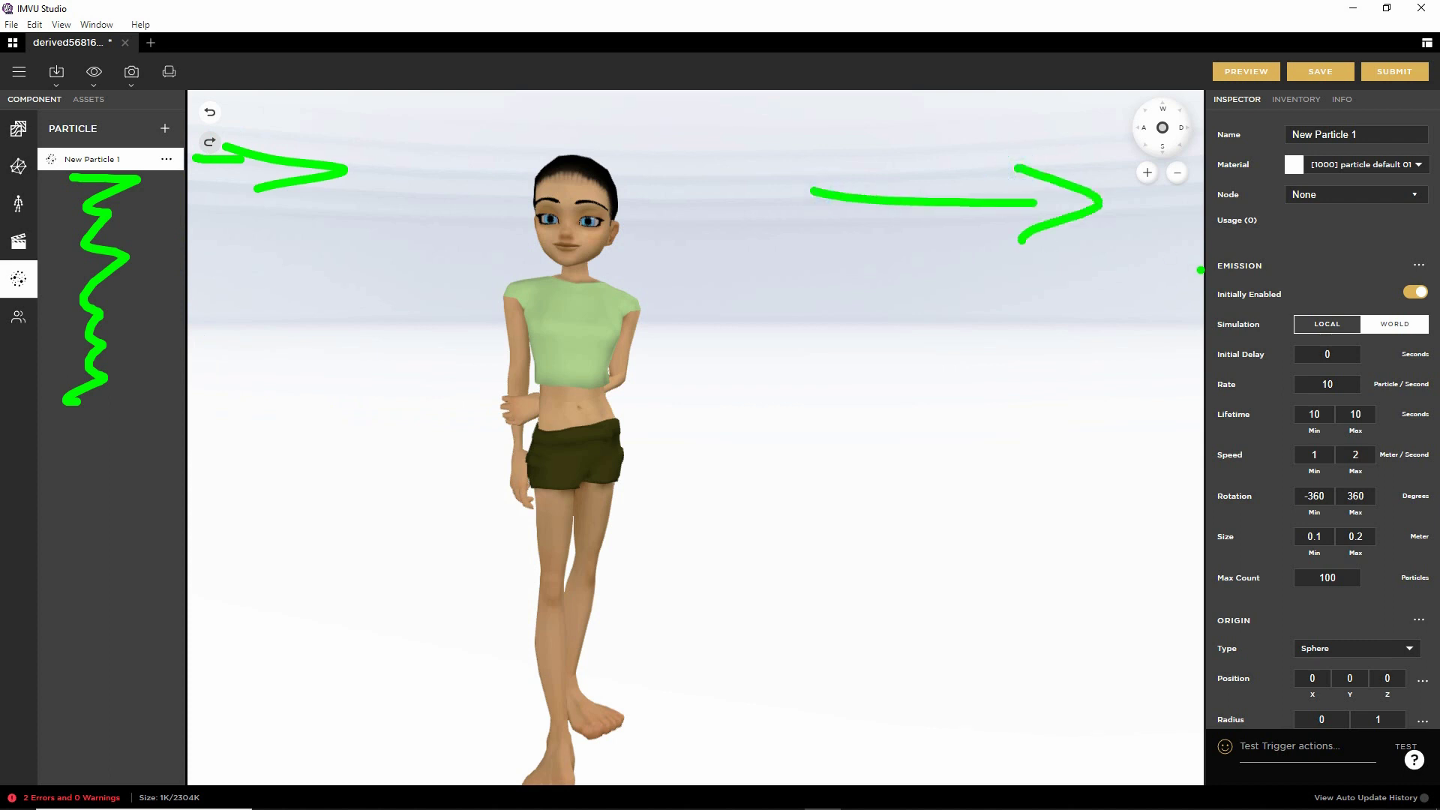
{"action": "left_click_drag", "start_coordinate": [1188, 167], "coordinate": [1184, 556]}
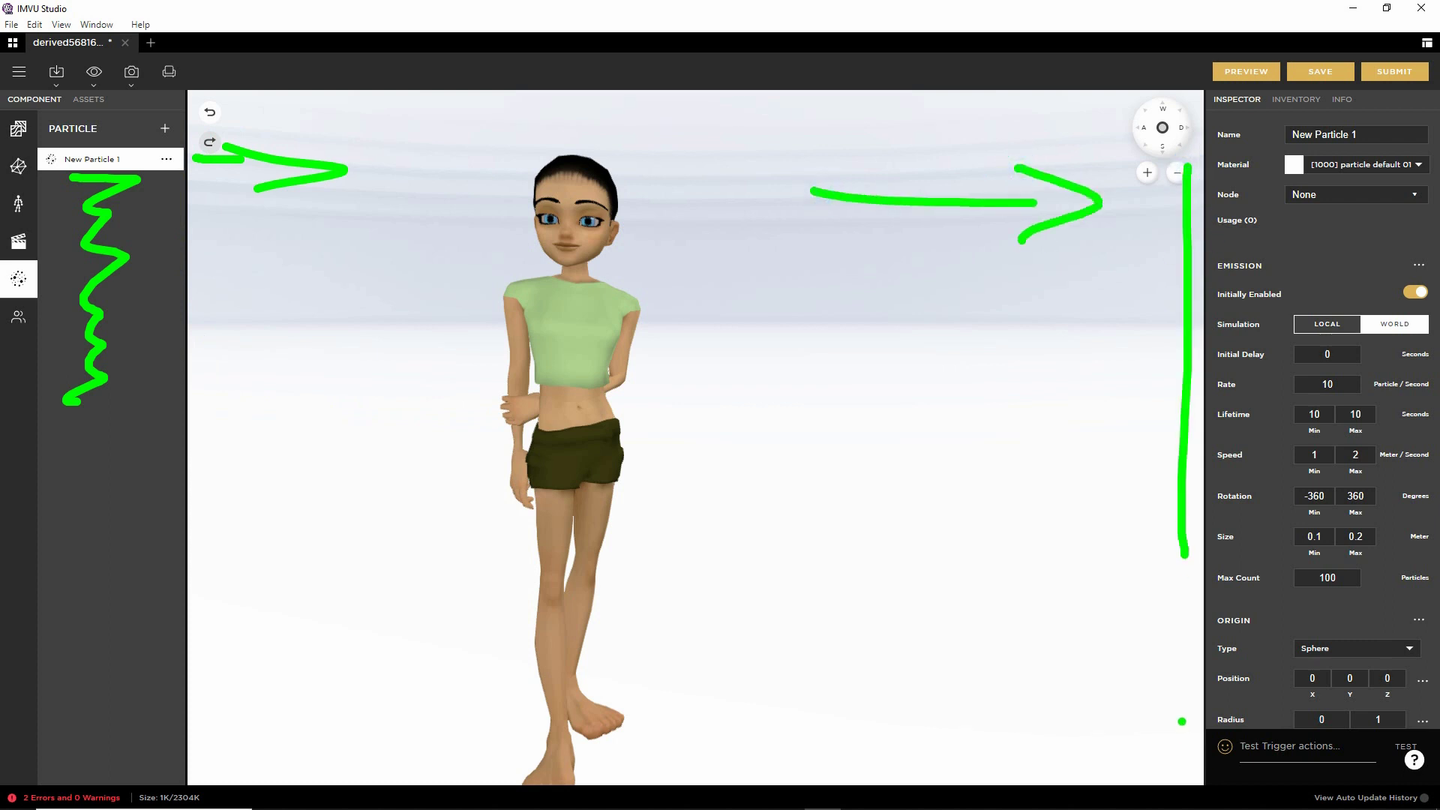
{"action": "mouse_move", "coordinate": [1183, 301]}
{"action": "left_mouse_down"}
{"action": "mouse_move", "coordinate": [1184, 534]}
{"action": "mouse_move", "coordinate": [1155, 475]}
{"action": "left_mouse_up"}
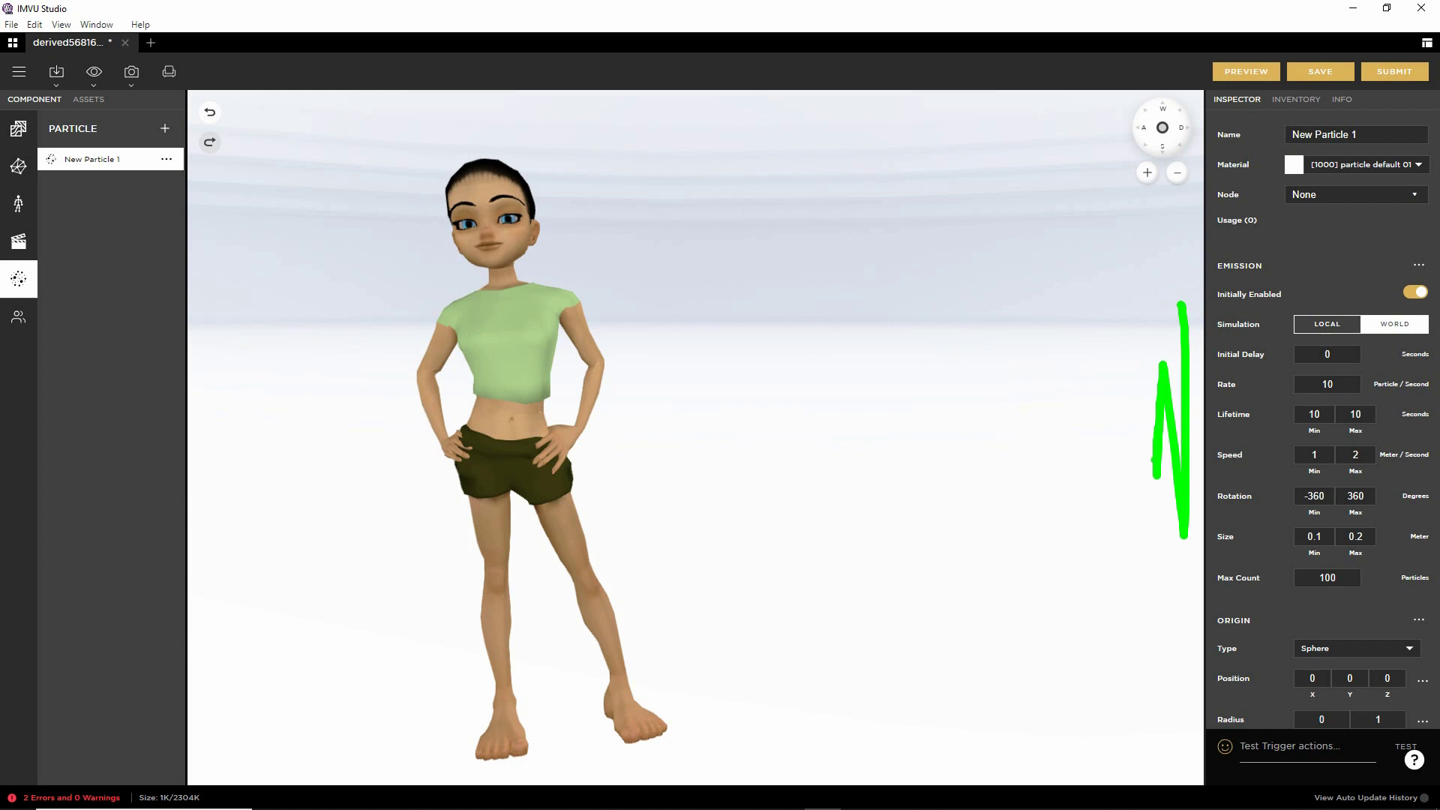
{"action": "scroll", "coordinate": [1348, 489], "scroll_direction": "down", "scroll_amount": 6}
{"action": "scroll", "coordinate": [1343, 491], "scroll_direction": "up", "scroll_amount": 2}
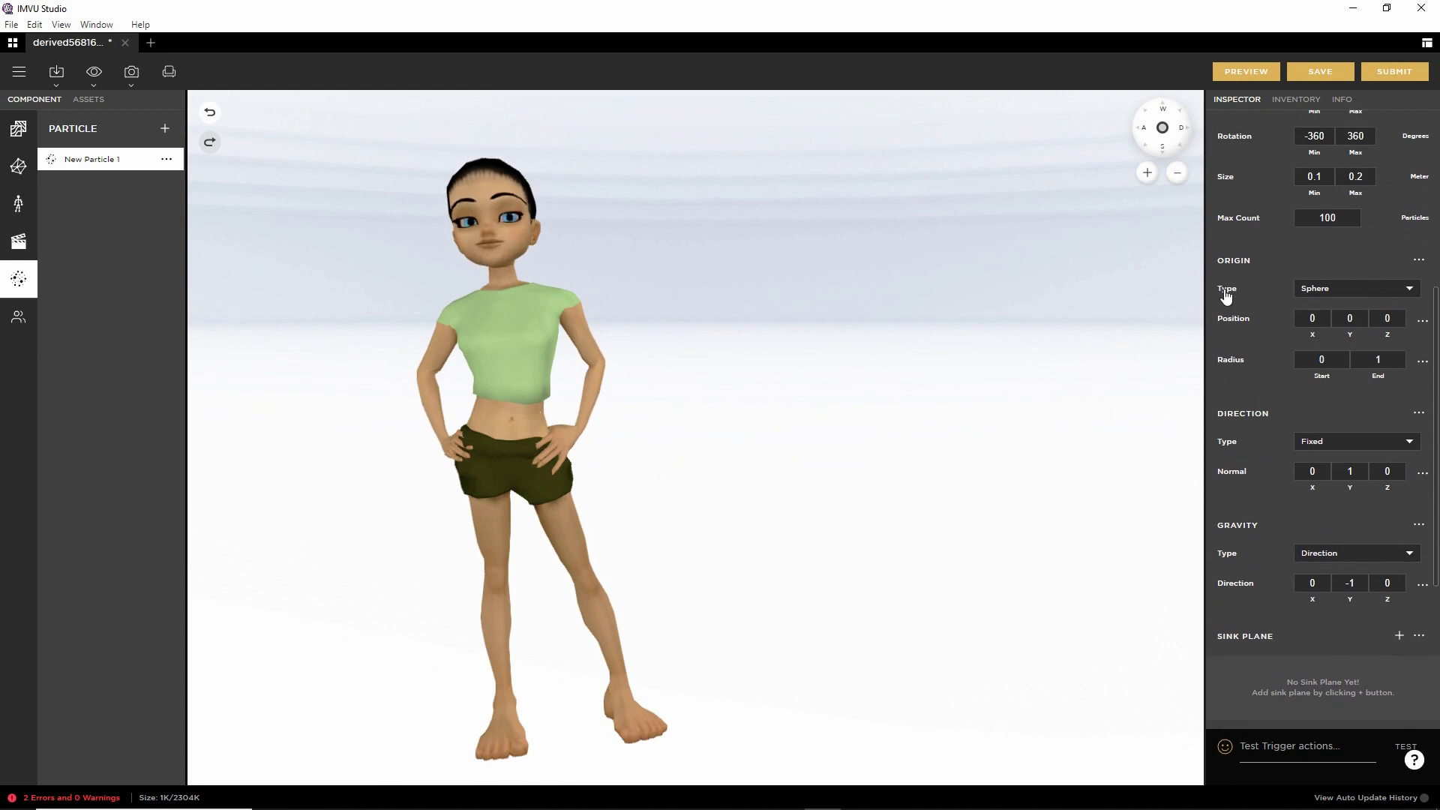
{"action": "left_click_drag", "start_coordinate": [1197, 257], "coordinate": [1180, 276]}
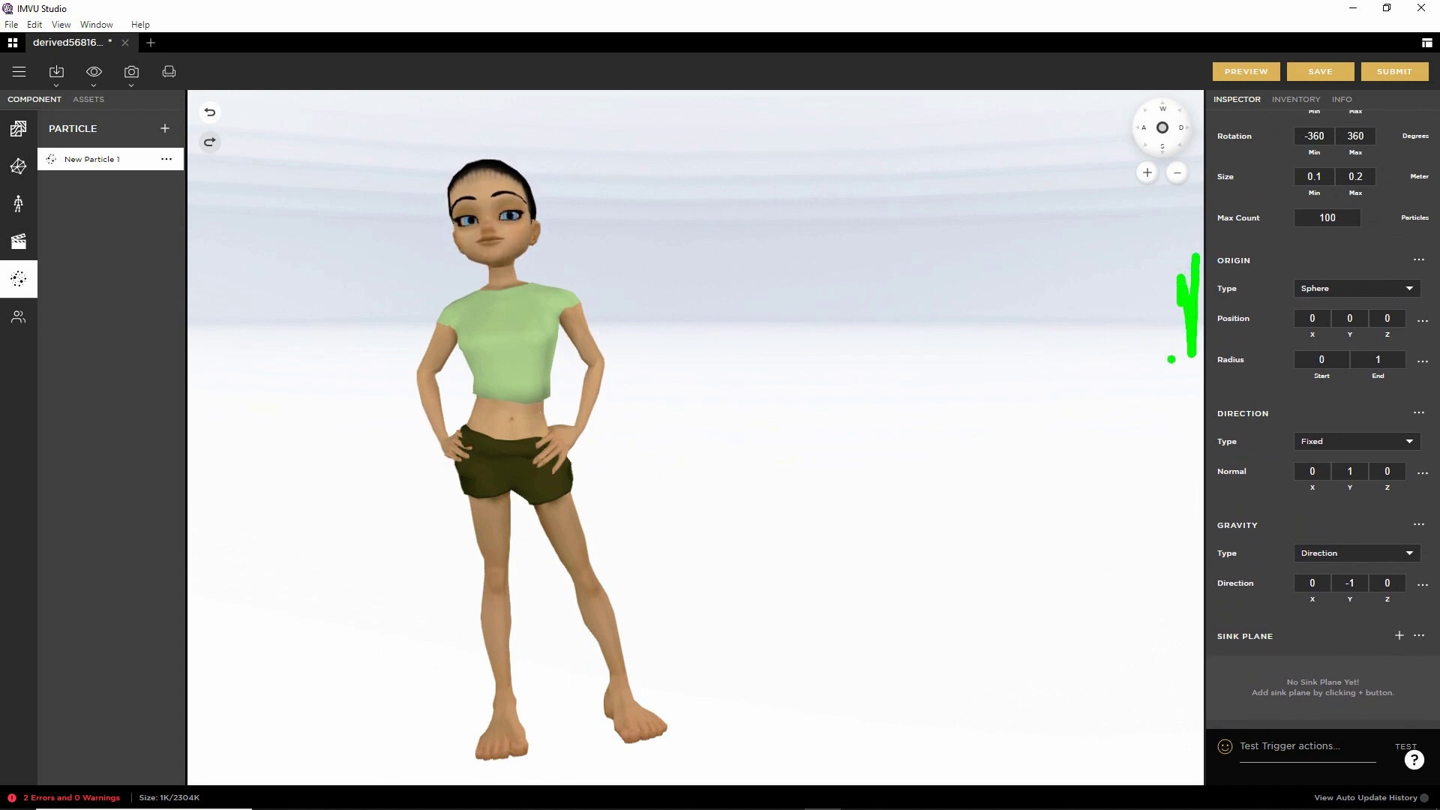
{"action": "left_click_drag", "start_coordinate": [509, 664], "coordinate": [463, 651]}
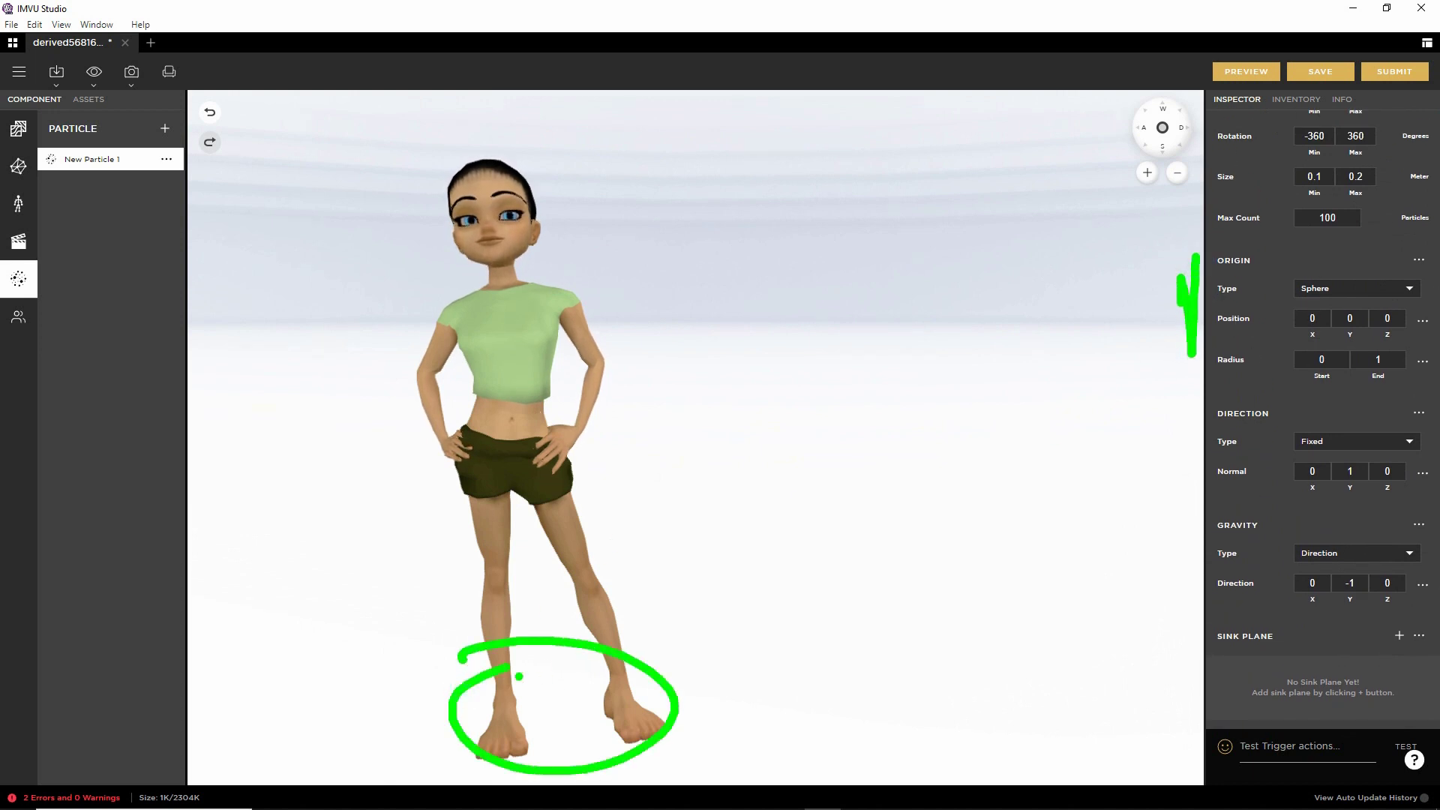
{"action": "left_click_drag", "start_coordinate": [1185, 408], "coordinate": [1179, 477]}
{"action": "left_click_drag", "start_coordinate": [606, 347], "coordinate": [801, 341]}
{"action": "mouse_move", "coordinate": [857, 356]}
{"action": "left_mouse_down"}
{"action": "mouse_move", "coordinate": [748, 315]}
{"action": "mouse_move", "coordinate": [791, 386]}
{"action": "left_mouse_up"}
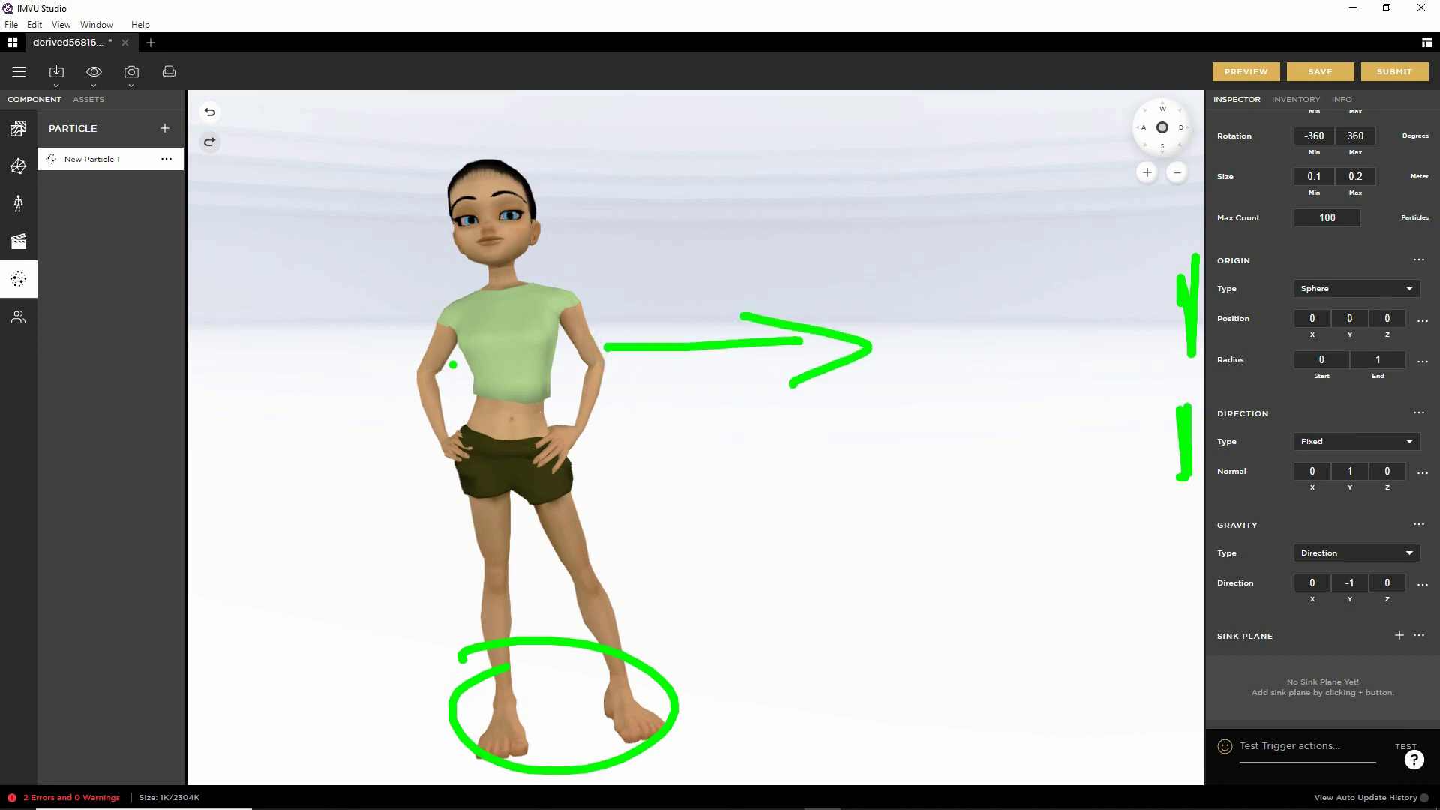
{"action": "mouse_move", "coordinate": [480, 362]}
{"action": "left_mouse_down"}
{"action": "mouse_move", "coordinate": [285, 366]}
{"action": "mouse_move", "coordinate": [282, 403]}
{"action": "left_mouse_up"}
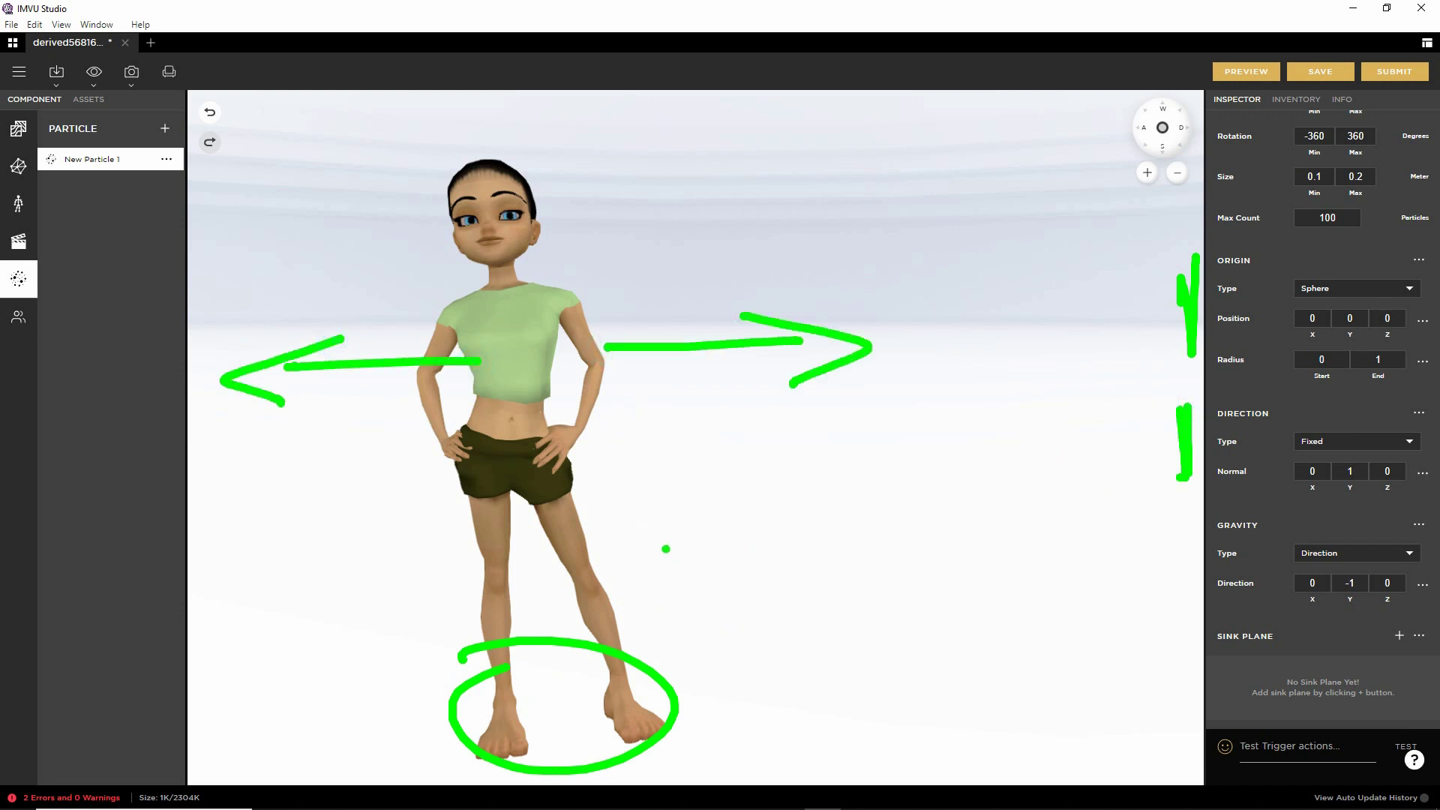
{"action": "left_click_drag", "start_coordinate": [1156, 523], "coordinate": [1188, 564]}
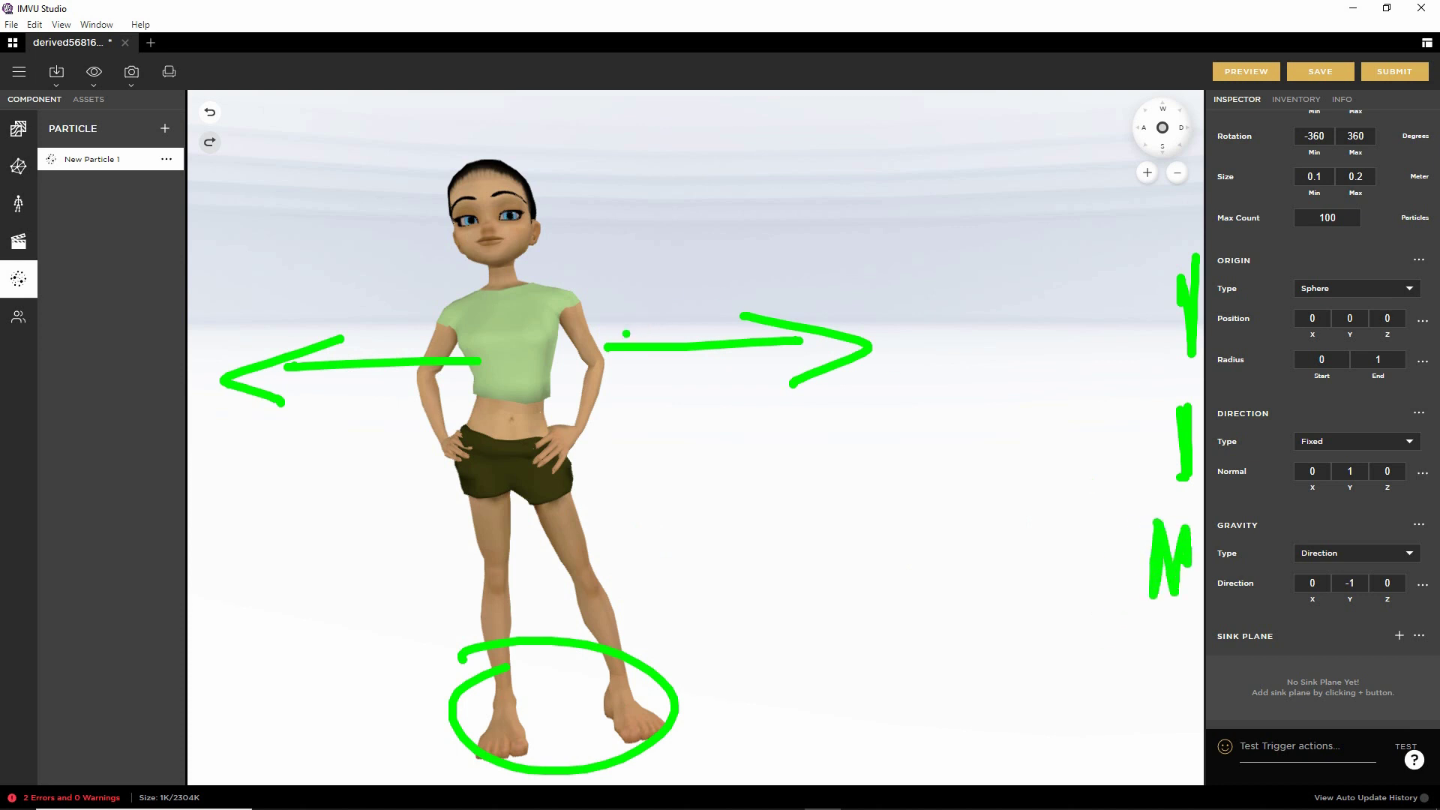
{"action": "left_click_drag", "start_coordinate": [598, 345], "coordinate": [840, 576]}
{"action": "mouse_move", "coordinate": [784, 519]}
{"action": "left_mouse_down"}
{"action": "mouse_move", "coordinate": [837, 659]}
{"action": "mouse_move", "coordinate": [878, 551]}
{"action": "left_mouse_up"}
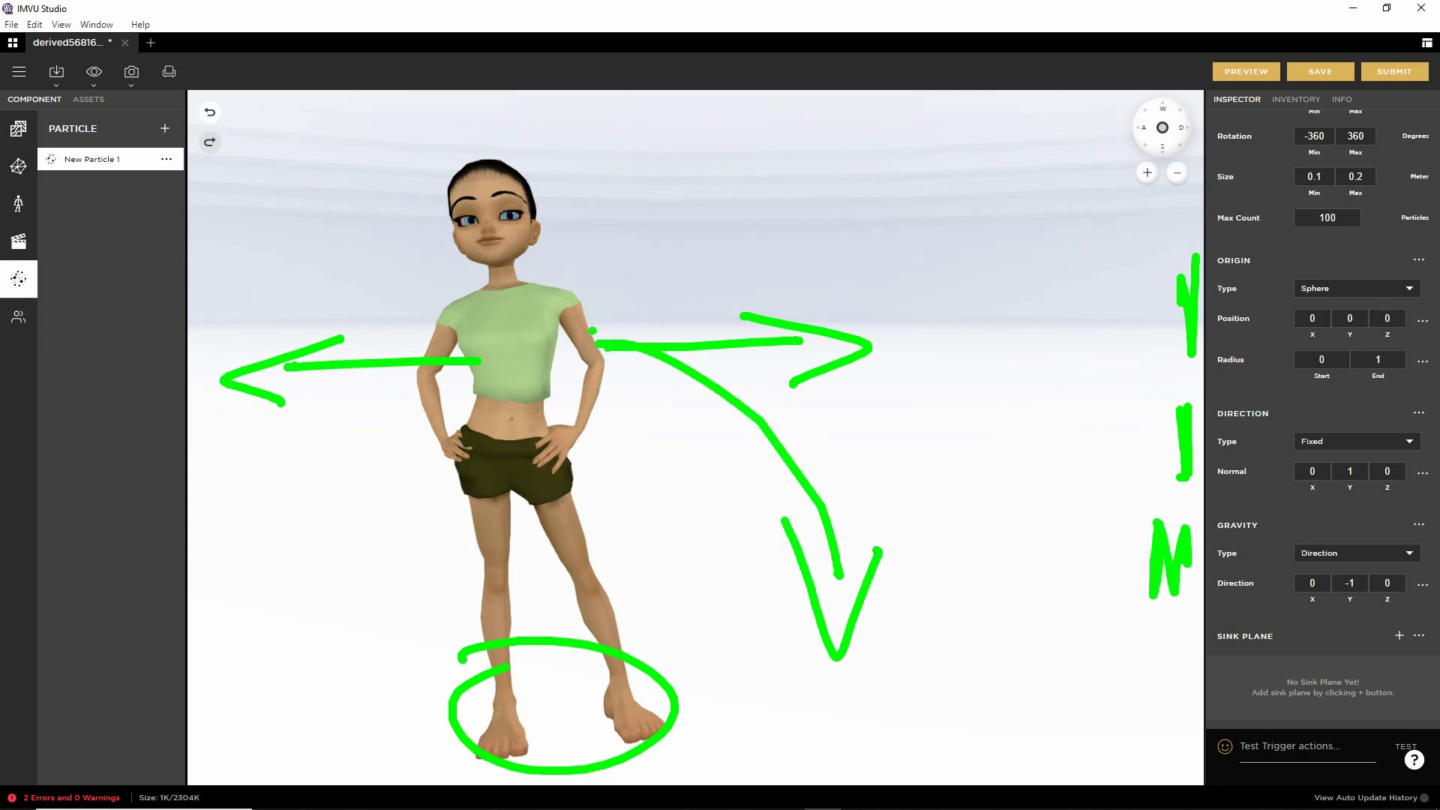
{"action": "mouse_move", "coordinate": [592, 331]}
{"action": "left_mouse_down"}
{"action": "mouse_move", "coordinate": [688, 157]}
{"action": "mouse_move", "coordinate": [739, 192]}
{"action": "left_mouse_up"}
{"action": "mouse_move", "coordinate": [490, 327]}
{"action": "left_mouse_down"}
{"action": "mouse_move", "coordinate": [471, 351]}
{"action": "mouse_move", "coordinate": [360, 208]}
{"action": "mouse_move", "coordinate": [410, 239]}
{"action": "left_mouse_up"}
{"action": "mouse_move", "coordinate": [480, 375]}
{"action": "left_mouse_down"}
{"action": "mouse_move", "coordinate": [368, 477]}
{"action": "mouse_move", "coordinate": [365, 538]}
{"action": "left_mouse_up"}
{"action": "left_click_drag", "start_coordinate": [332, 482], "coordinate": [416, 519]}
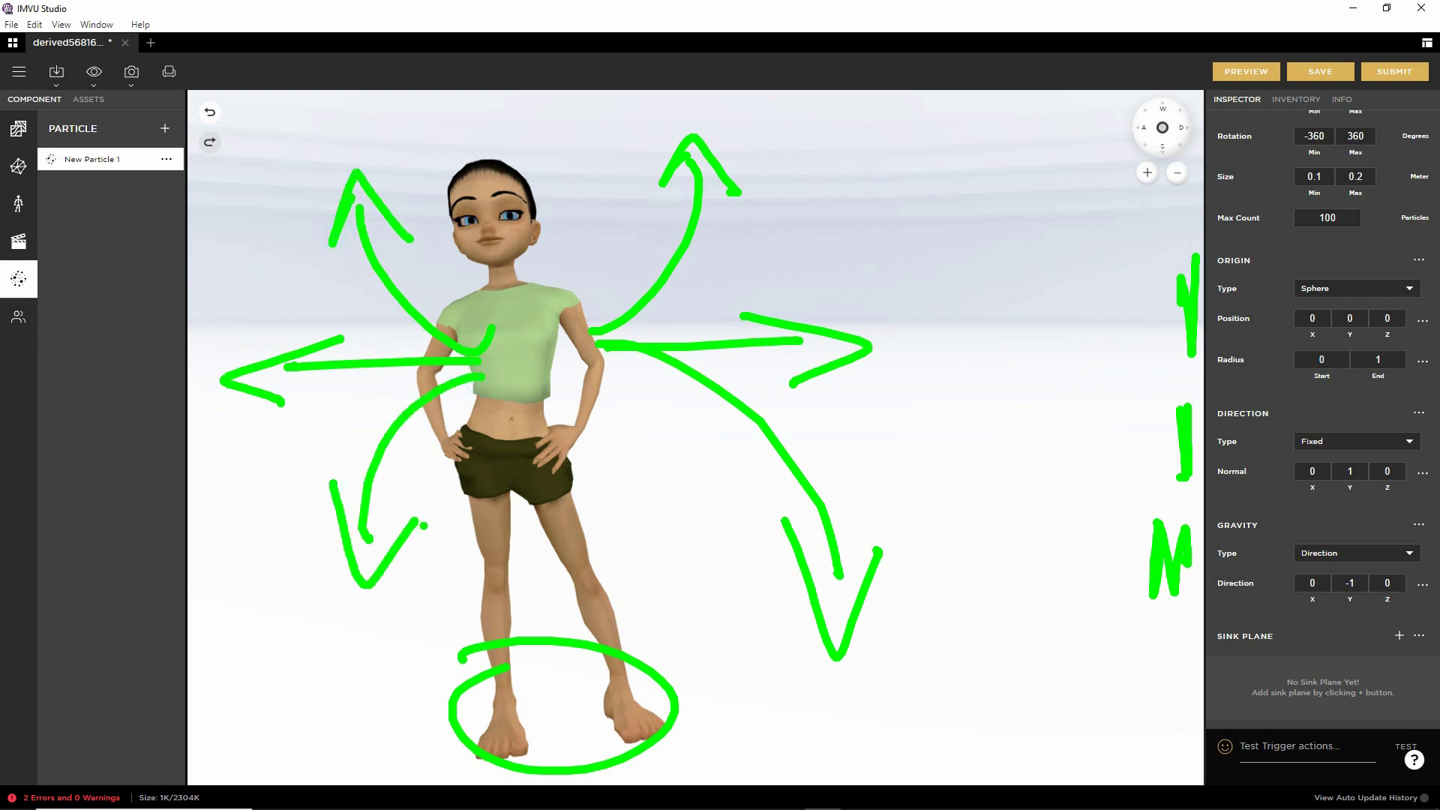
{"action": "key", "text": "Escape"}
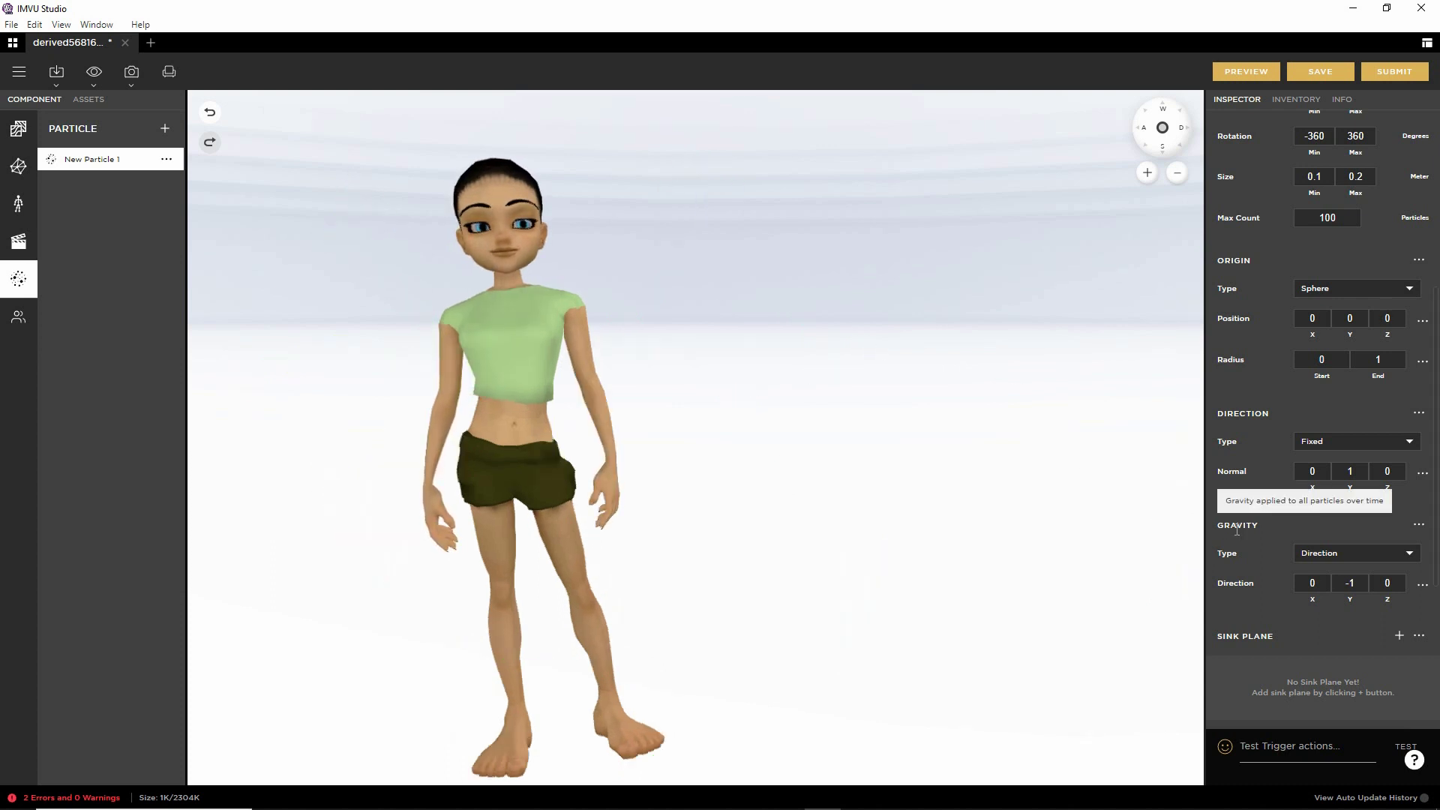
{"action": "left_click_drag", "start_coordinate": [1292, 130], "coordinate": [1289, 623]}
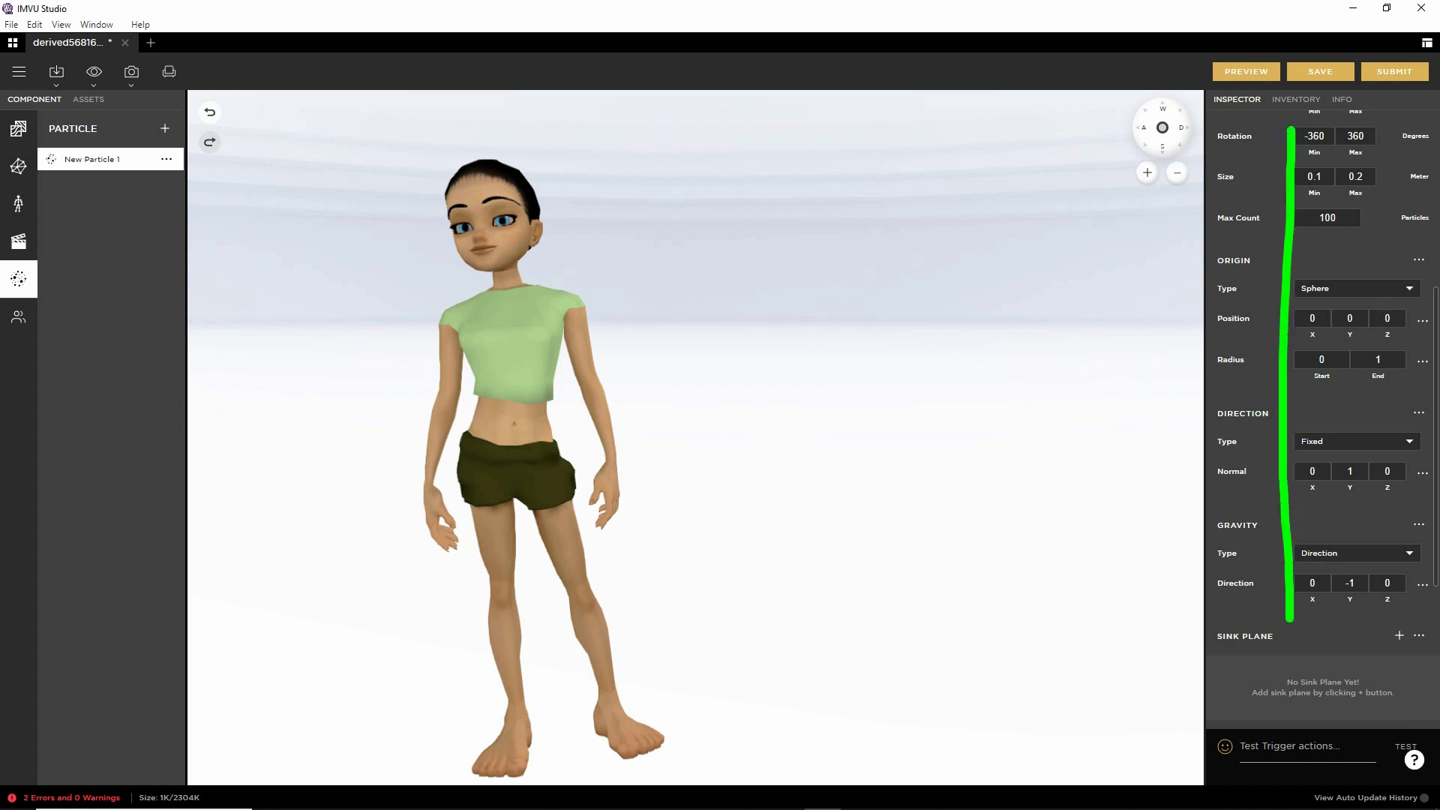
{"action": "left_click_drag", "start_coordinate": [1245, 567], "coordinate": [1309, 604]}
{"action": "mouse_move", "coordinate": [1264, 165]}
{"action": "left_mouse_down"}
{"action": "mouse_move", "coordinate": [1309, 146]}
{"action": "mouse_move", "coordinate": [1331, 170]}
{"action": "left_mouse_up"}
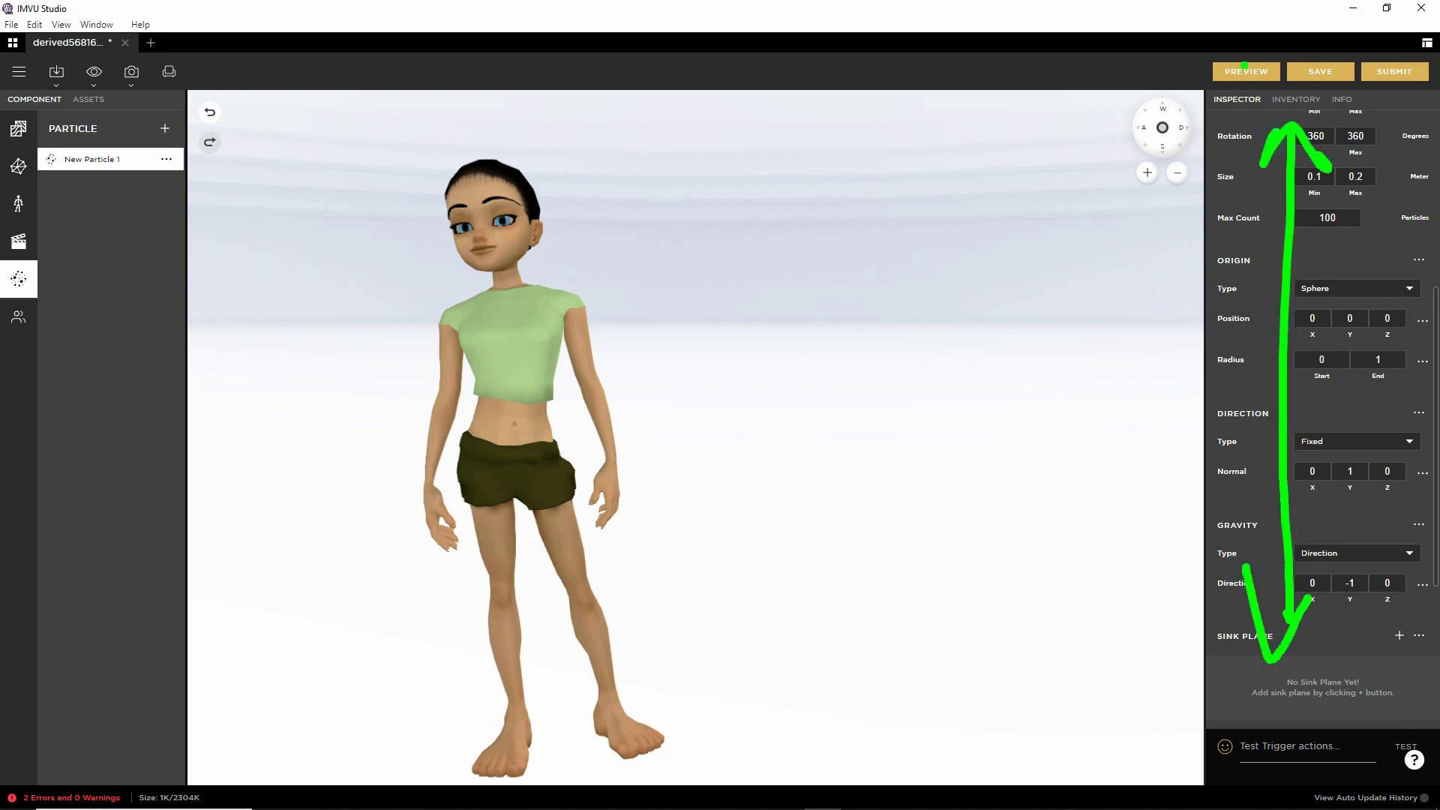
{"action": "left_click_drag", "start_coordinate": [1245, 63], "coordinate": [1267, 51]}
{"action": "key", "text": "Escape"}
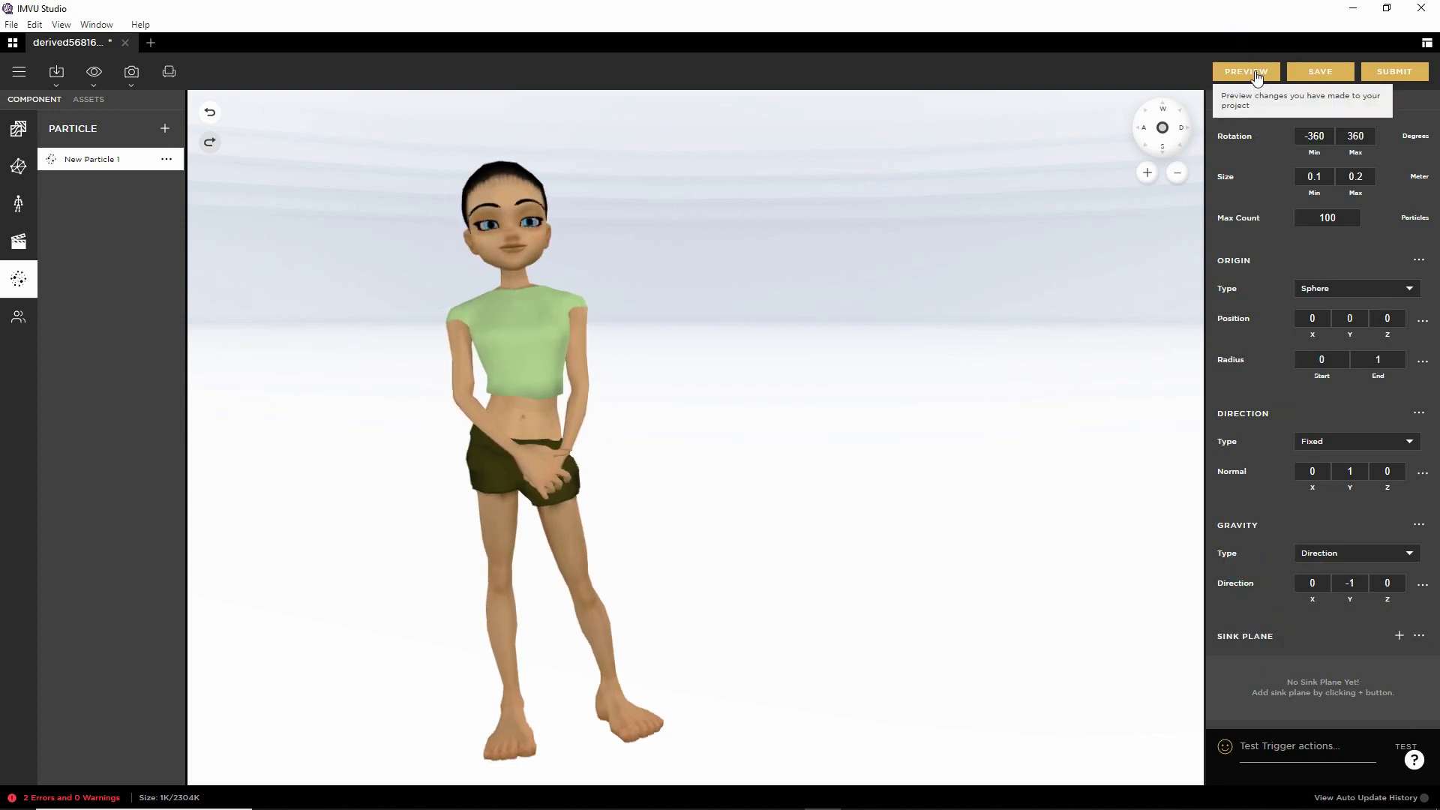
Step: Preview the project and inspect the emitted particles around and below the avatar's feet
{"action": "left_click", "coordinate": [1245, 71]}
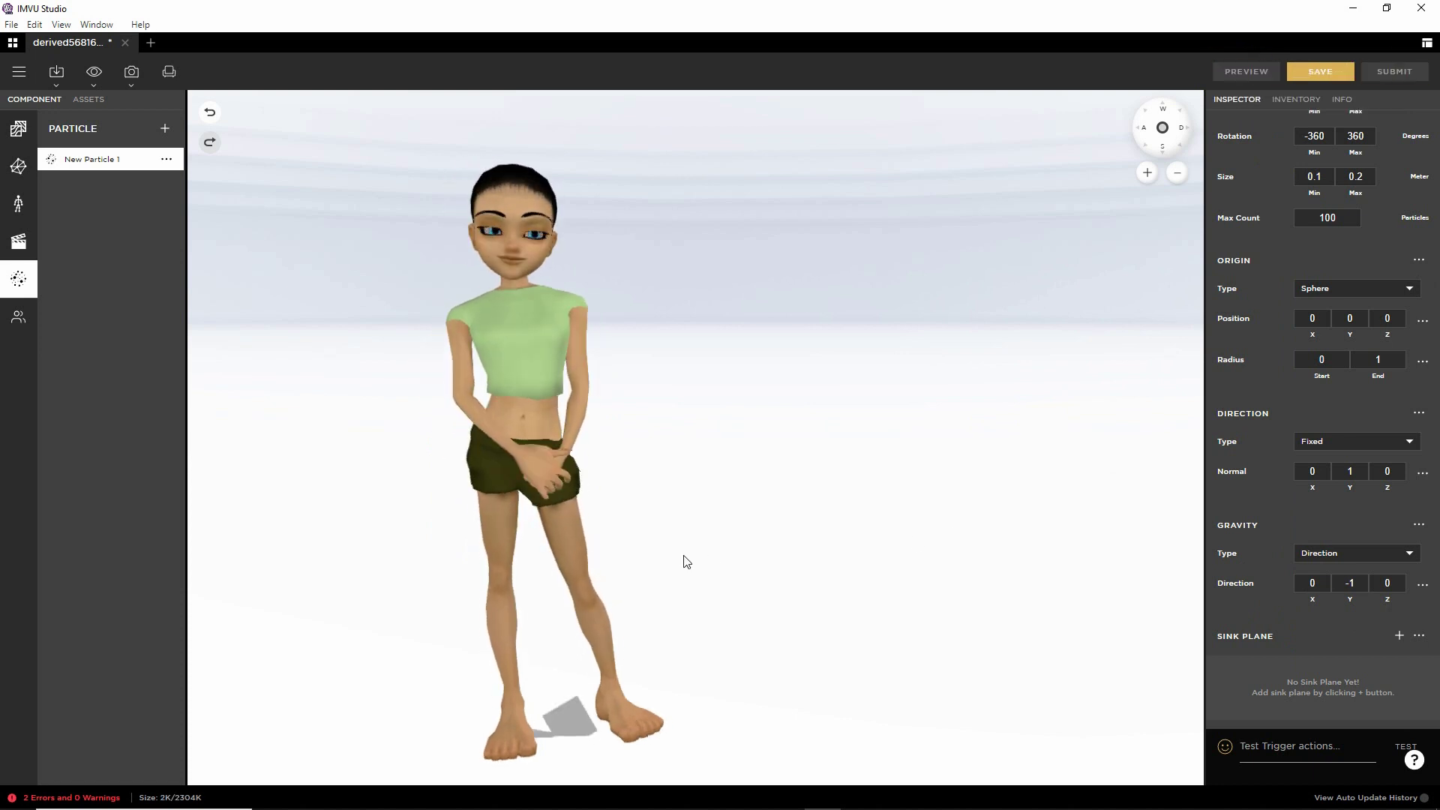
{"action": "left_click", "coordinate": [685, 610]}
{"action": "left_click_drag", "start_coordinate": [696, 604], "coordinate": [739, 432]}
{"action": "right_click_drag", "start_coordinate": [621, 605], "coordinate": [731, 605]}
{"action": "left_click_drag", "start_coordinate": [718, 630], "coordinate": [810, 247]}
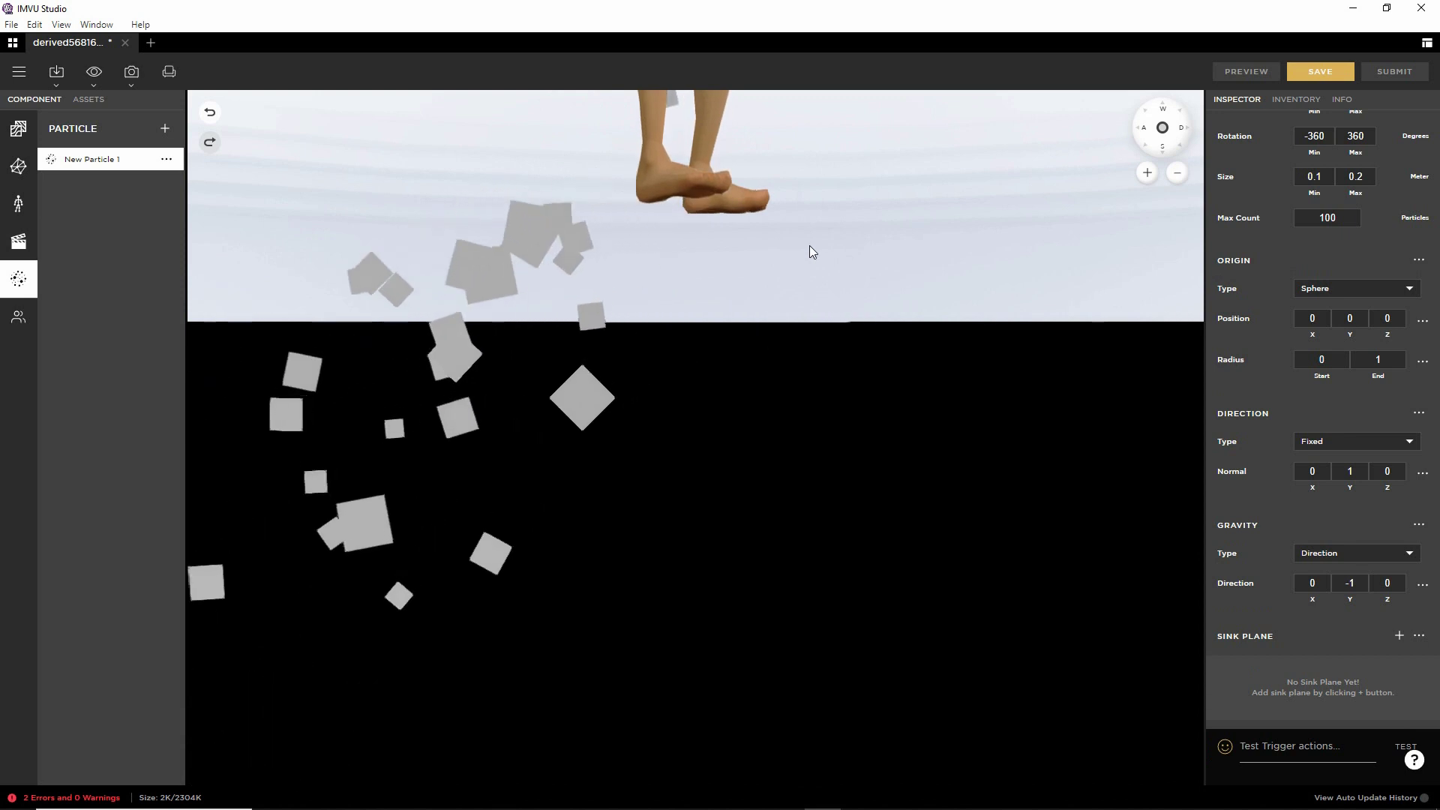
{"action": "left_click_drag", "start_coordinate": [806, 324], "coordinate": [793, 600]}
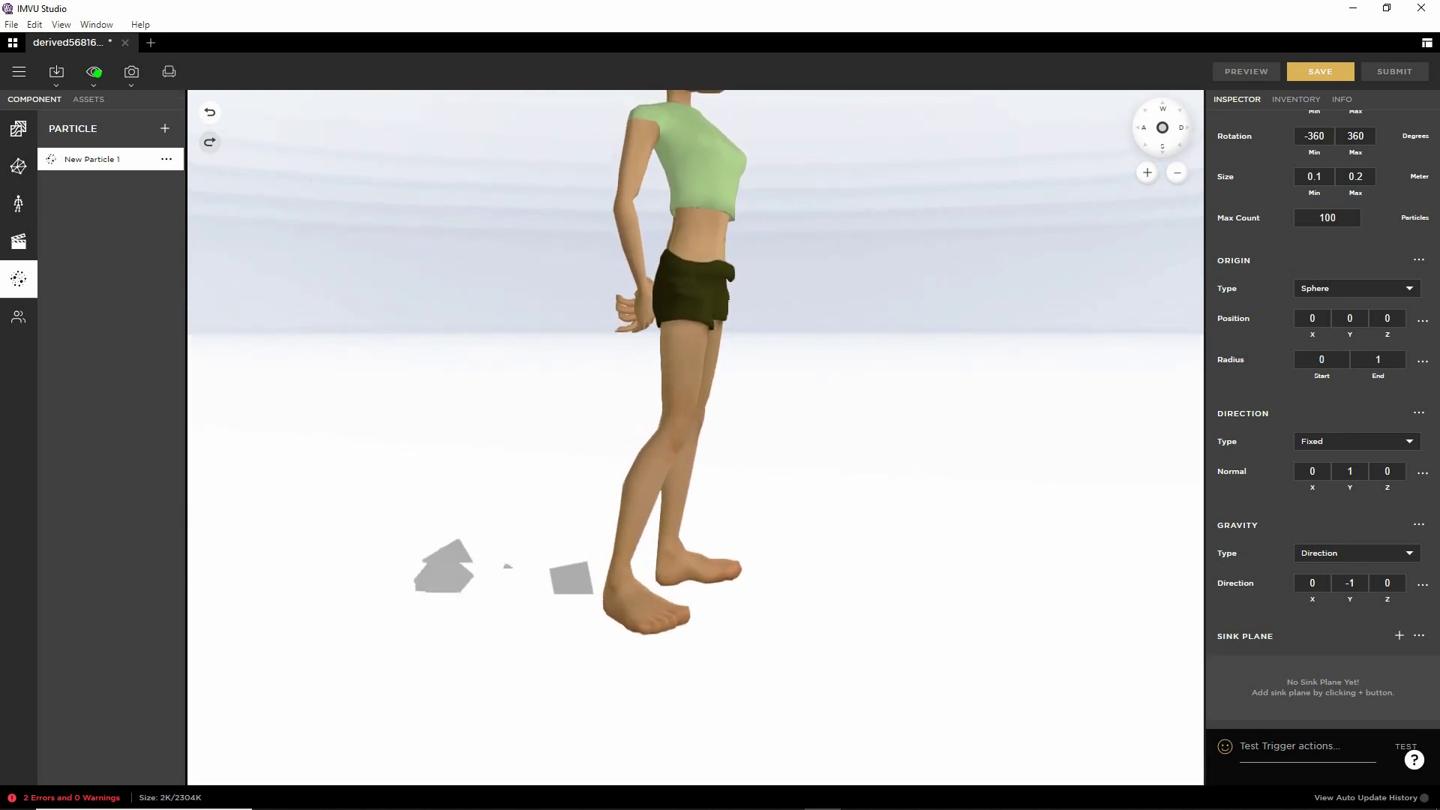
Step: Turn on the Particles overlay in the scene and inspect the emitter's sphere around the avatar
{"action": "mouse_move", "coordinate": [67, 59]}
{"action": "left_mouse_down"}
{"action": "mouse_move", "coordinate": [89, 113]}
{"action": "mouse_move", "coordinate": [75, 46]}
{"action": "left_mouse_up"}
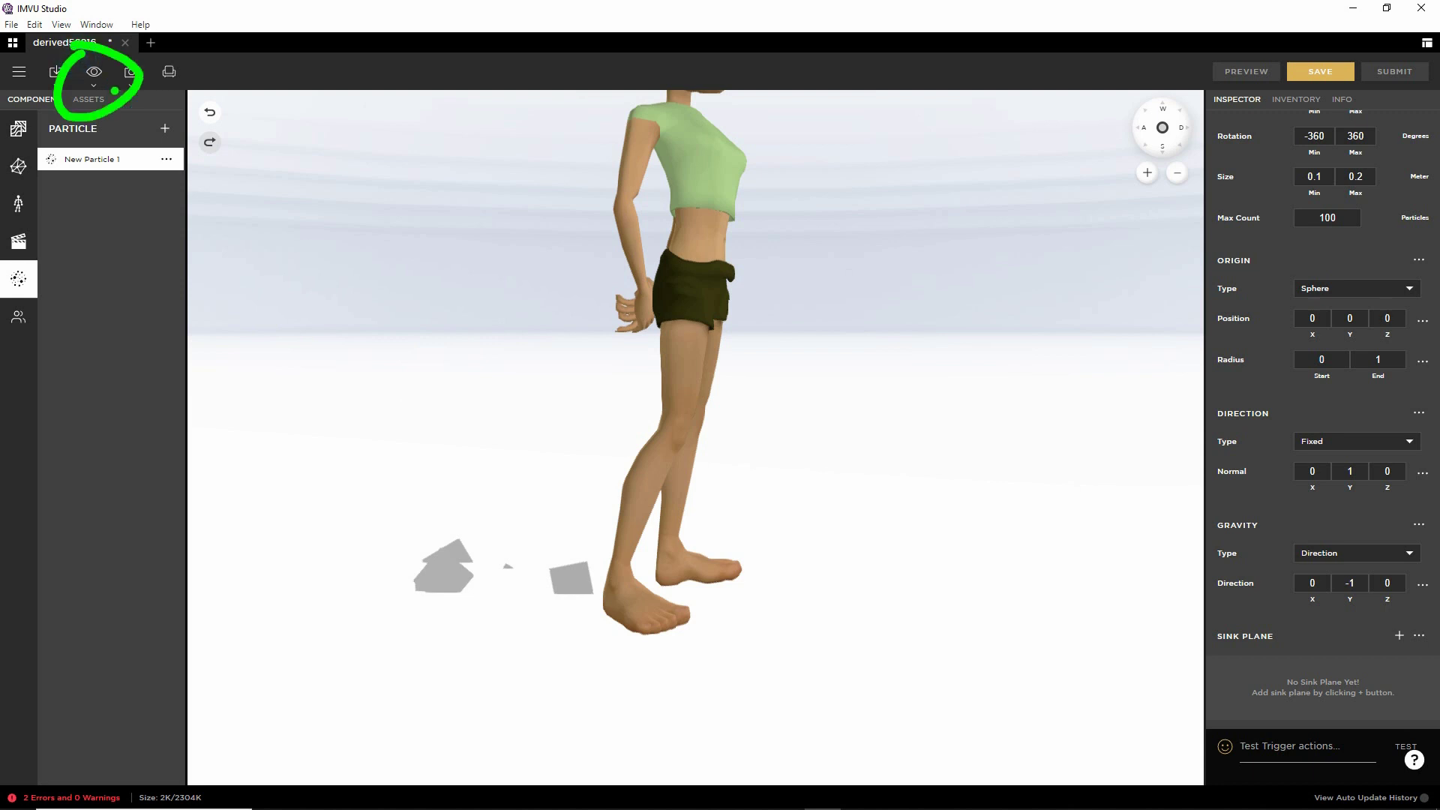
{"action": "left_click", "coordinate": [94, 72]}
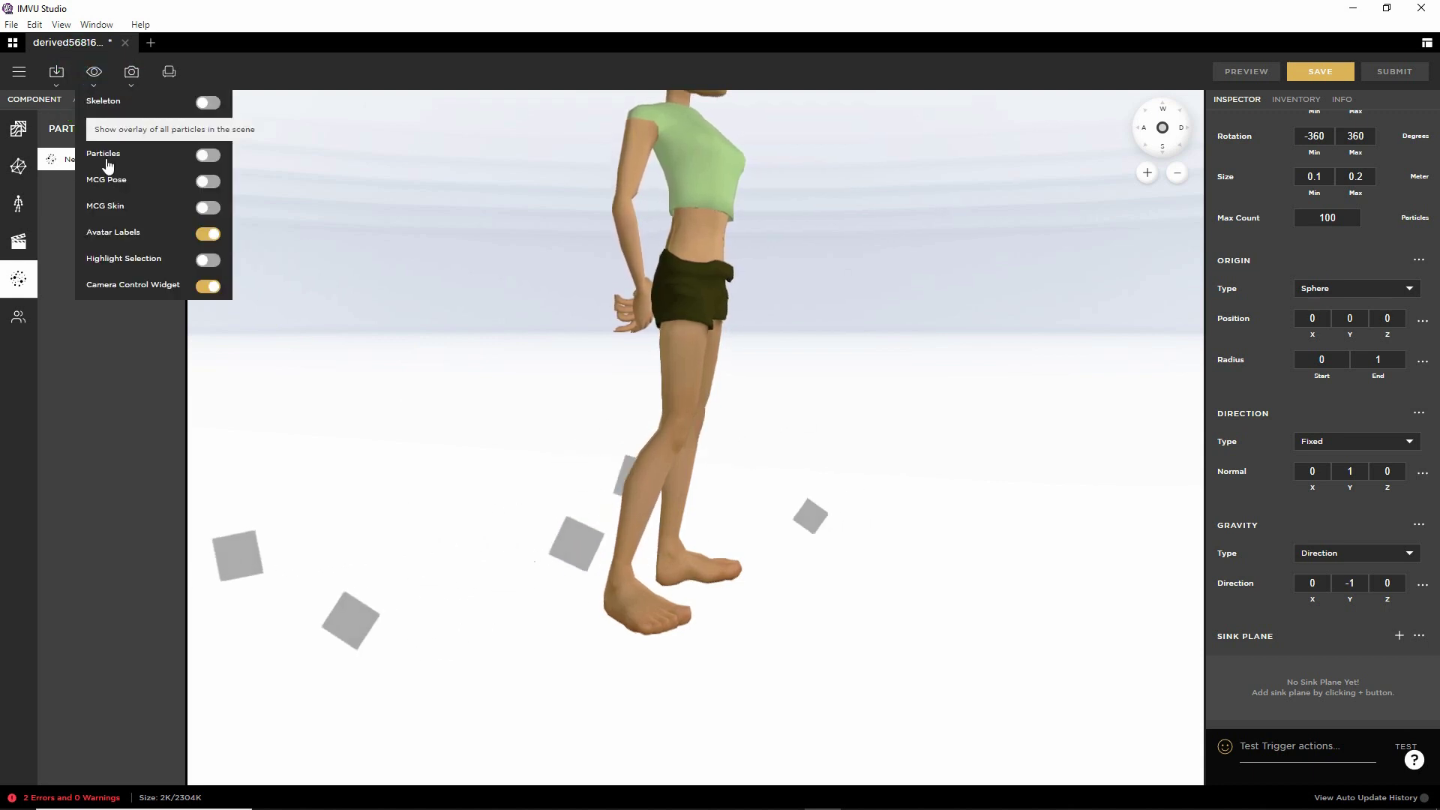
{"action": "left_click_drag", "start_coordinate": [87, 171], "coordinate": [129, 163]}
{"action": "left_click_drag", "start_coordinate": [225, 172], "coordinate": [181, 174]}
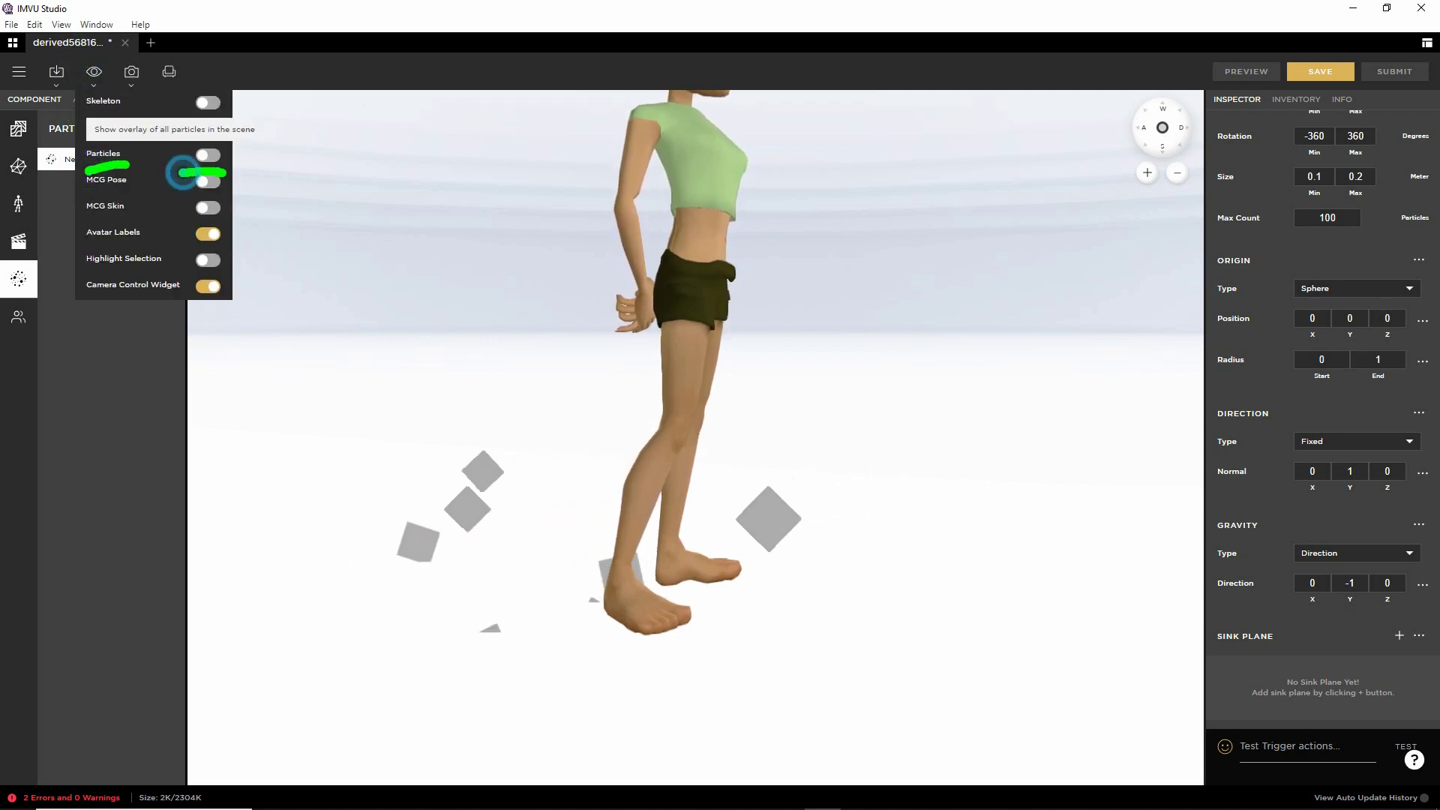
{"action": "key", "text": "Escape"}
{"action": "left_click", "coordinate": [94, 71]}
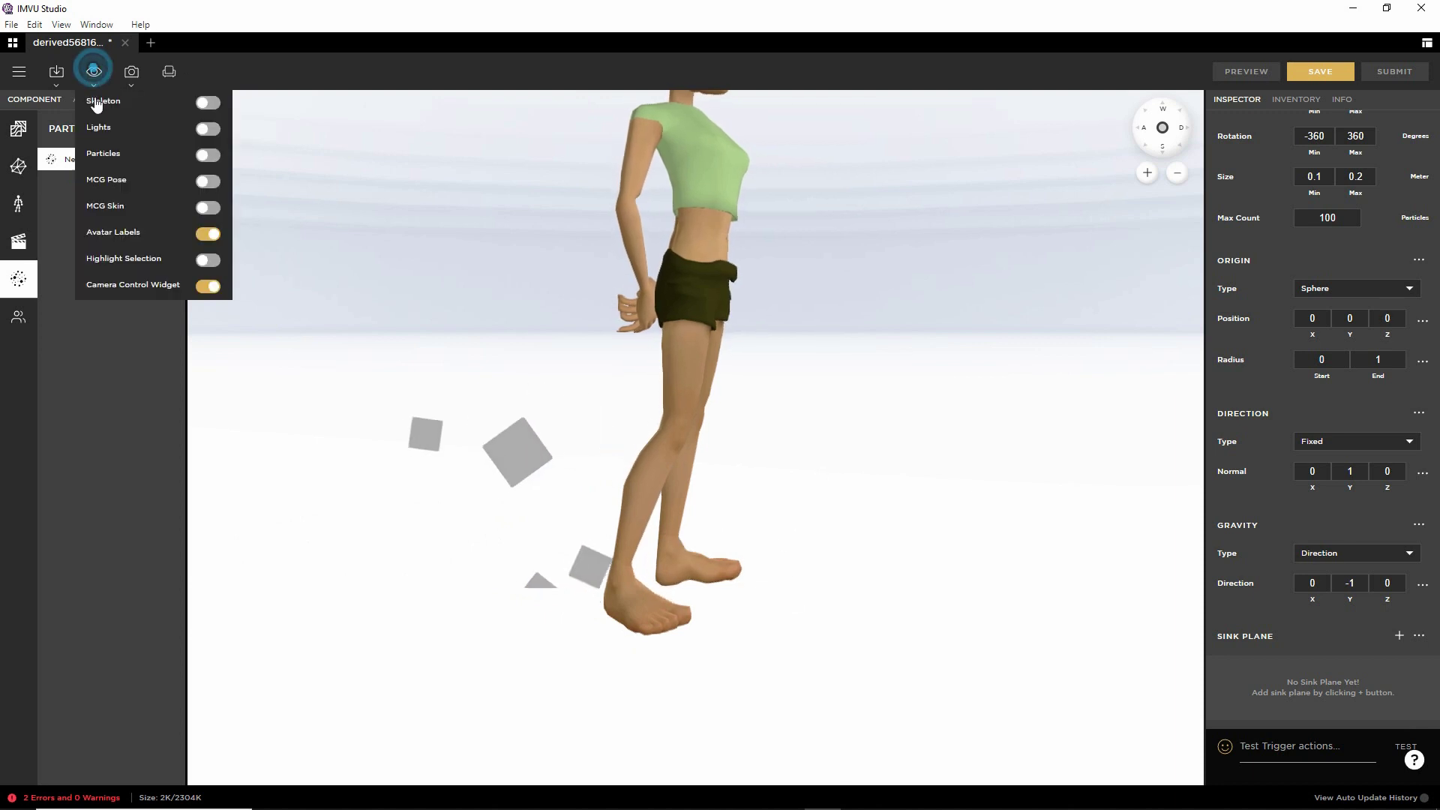
{"action": "left_click", "coordinate": [129, 154]}
{"action": "left_click", "coordinate": [934, 573]}
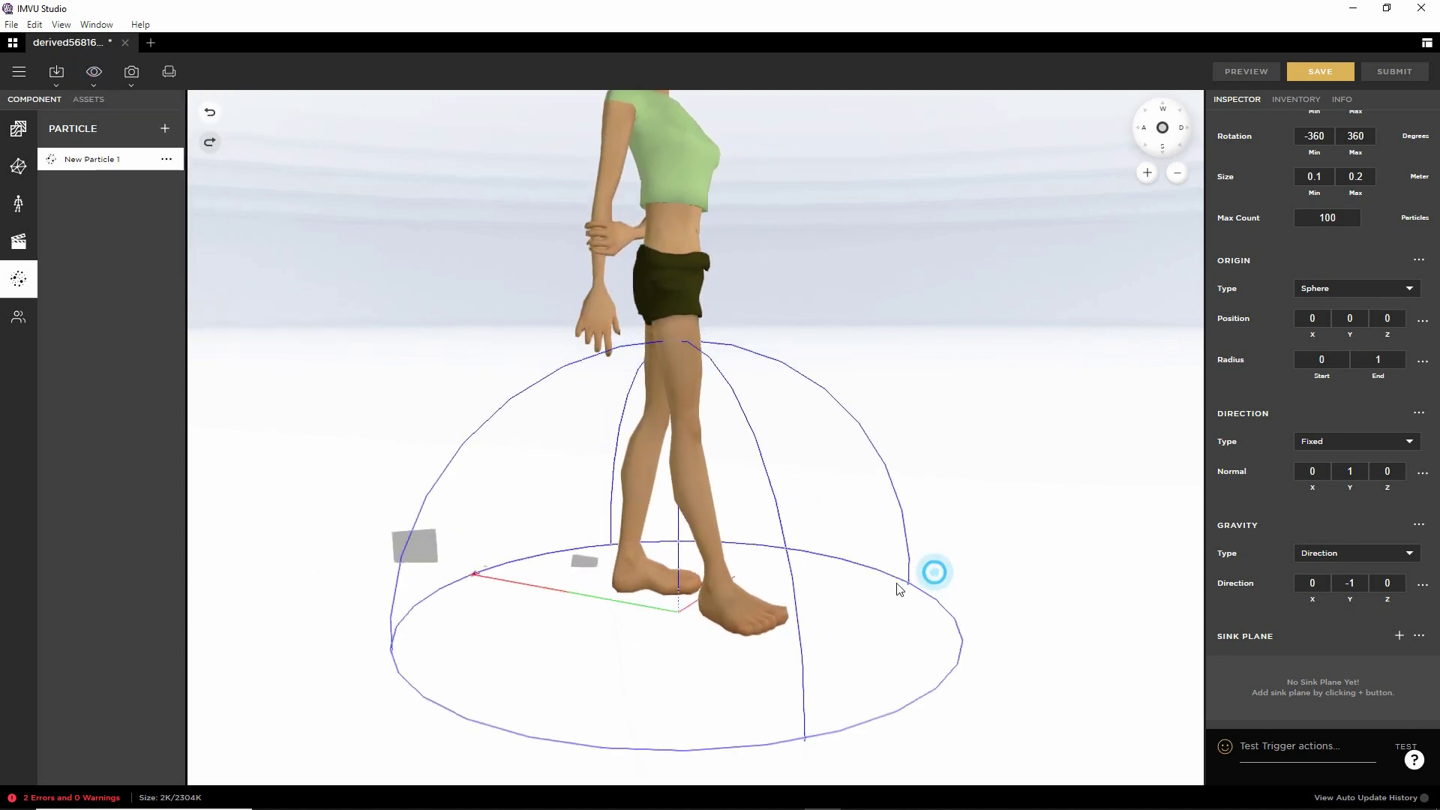
{"action": "left_click_drag", "start_coordinate": [899, 590], "coordinate": [803, 585]}
{"action": "left_click_drag", "start_coordinate": [730, 633], "coordinate": [845, 625]}
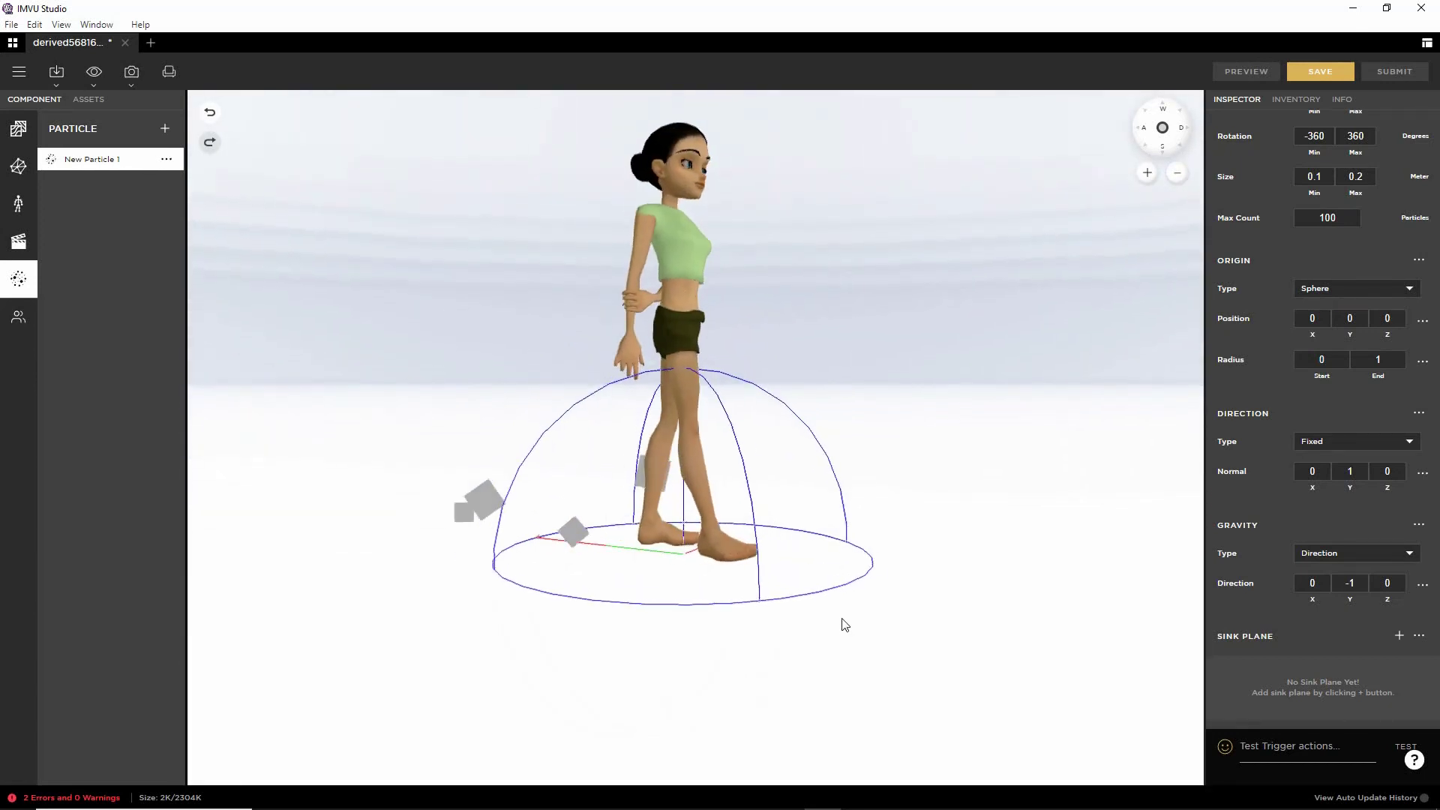
{"action": "mouse_move", "coordinate": [690, 406]}
{"action": "left_mouse_down"}
{"action": "mouse_move", "coordinate": [510, 598]}
{"action": "mouse_move", "coordinate": [848, 487]}
{"action": "mouse_move", "coordinate": [641, 411]}
{"action": "left_mouse_up"}
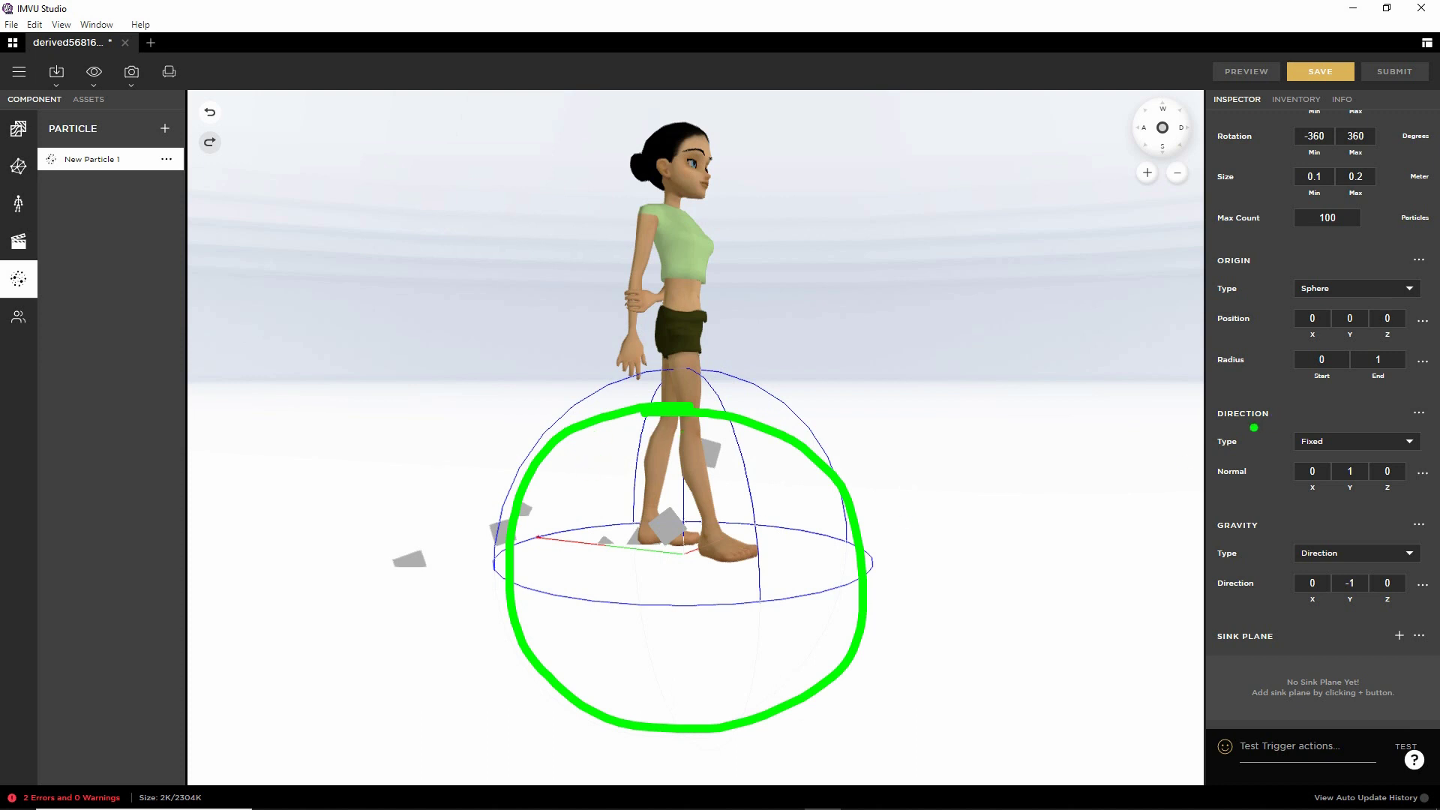
{"action": "mouse_move", "coordinate": [1207, 297]}
{"action": "left_mouse_down"}
{"action": "mouse_move", "coordinate": [1200, 348]}
{"action": "mouse_move", "coordinate": [1187, 337]}
{"action": "left_mouse_up"}
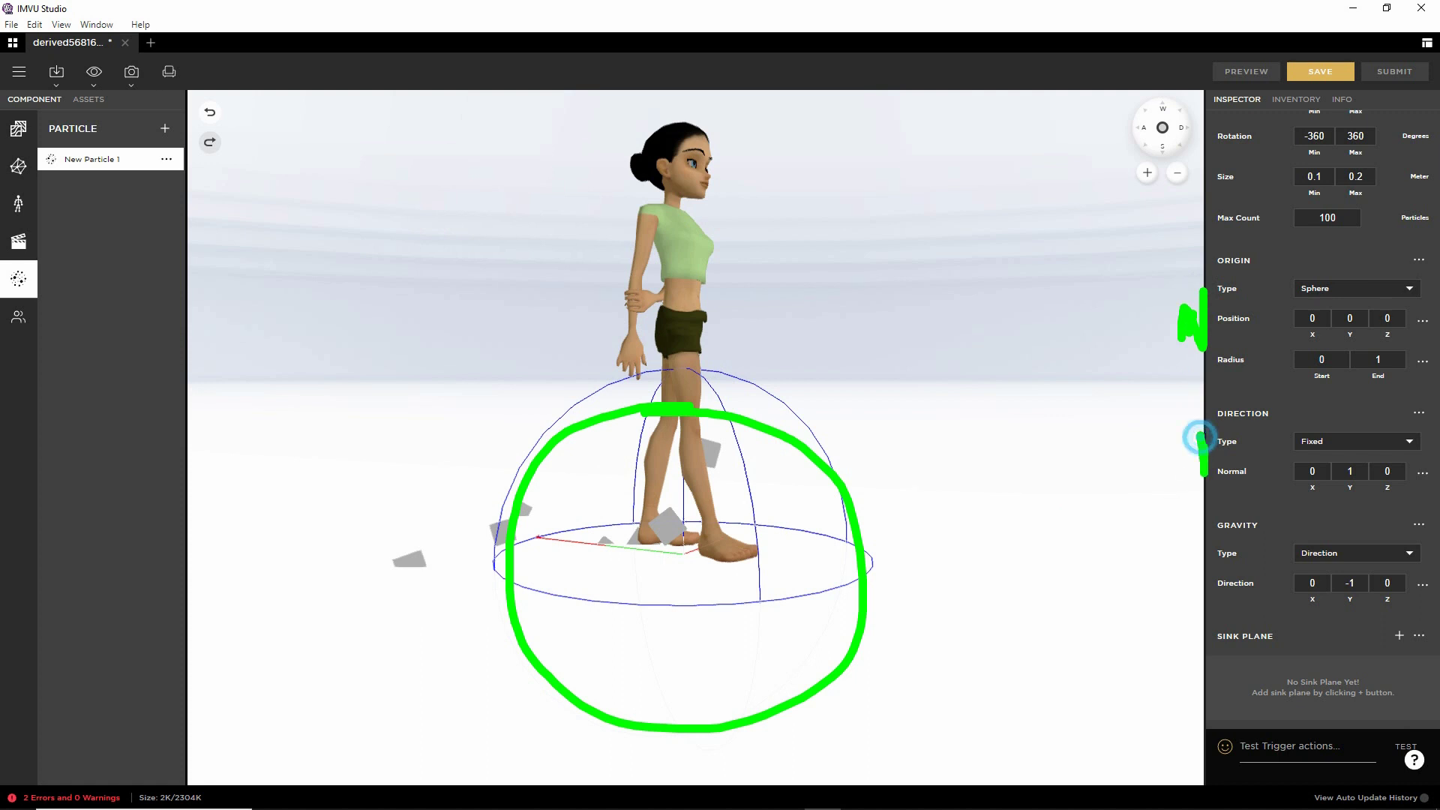
{"action": "left_click_drag", "start_coordinate": [1201, 433], "coordinate": [1203, 496]}
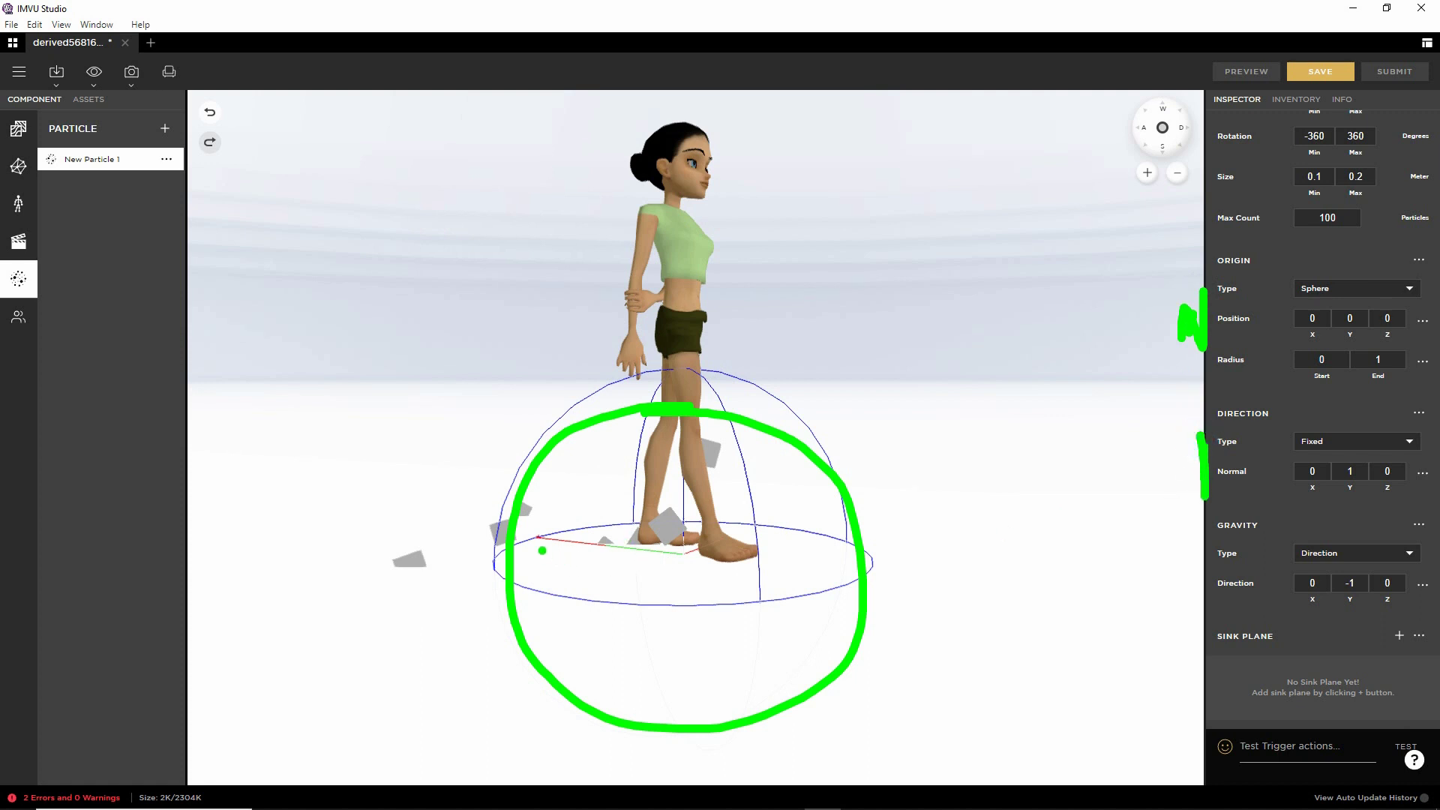
{"action": "left_click_drag", "start_coordinate": [535, 548], "coordinate": [688, 567]}
{"action": "left_click_drag", "start_coordinate": [534, 548], "coordinate": [589, 558]}
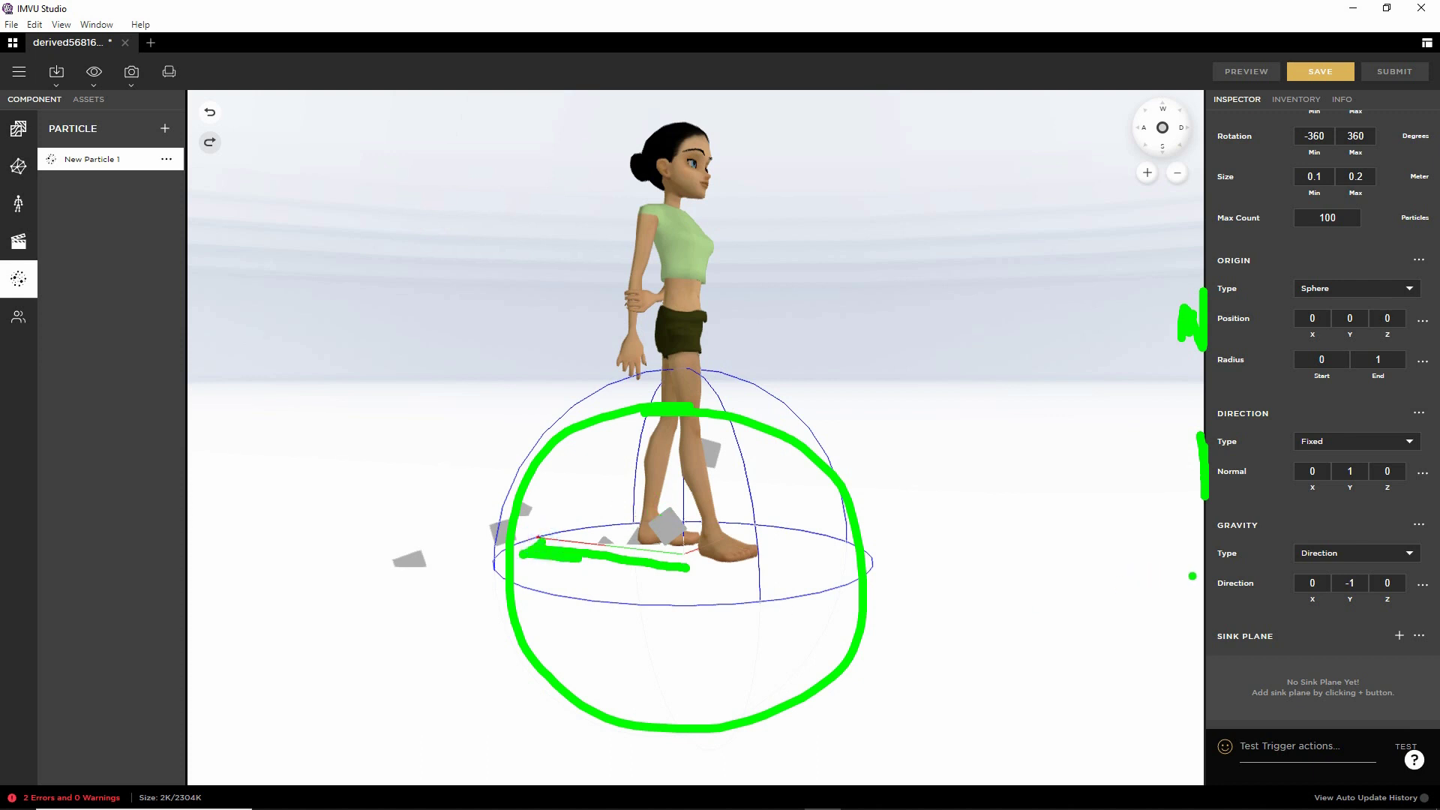
{"action": "left_click_drag", "start_coordinate": [1198, 541], "coordinate": [1200, 570]}
{"action": "mouse_move", "coordinate": [511, 570]}
{"action": "left_mouse_down"}
{"action": "mouse_move", "coordinate": [440, 617]}
{"action": "mouse_move", "coordinate": [493, 604]}
{"action": "left_mouse_up"}
{"action": "left_click_drag", "start_coordinate": [547, 525], "coordinate": [486, 518]}
{"action": "key", "text": "Escape"}
{"action": "mouse_move", "coordinate": [659, 534]}
{"action": "left_mouse_down"}
{"action": "mouse_move", "coordinate": [665, 606]}
{"action": "mouse_move", "coordinate": [726, 609]}
{"action": "left_mouse_up"}
{"action": "left_click_drag", "start_coordinate": [1346, 502], "coordinate": [1357, 501]}
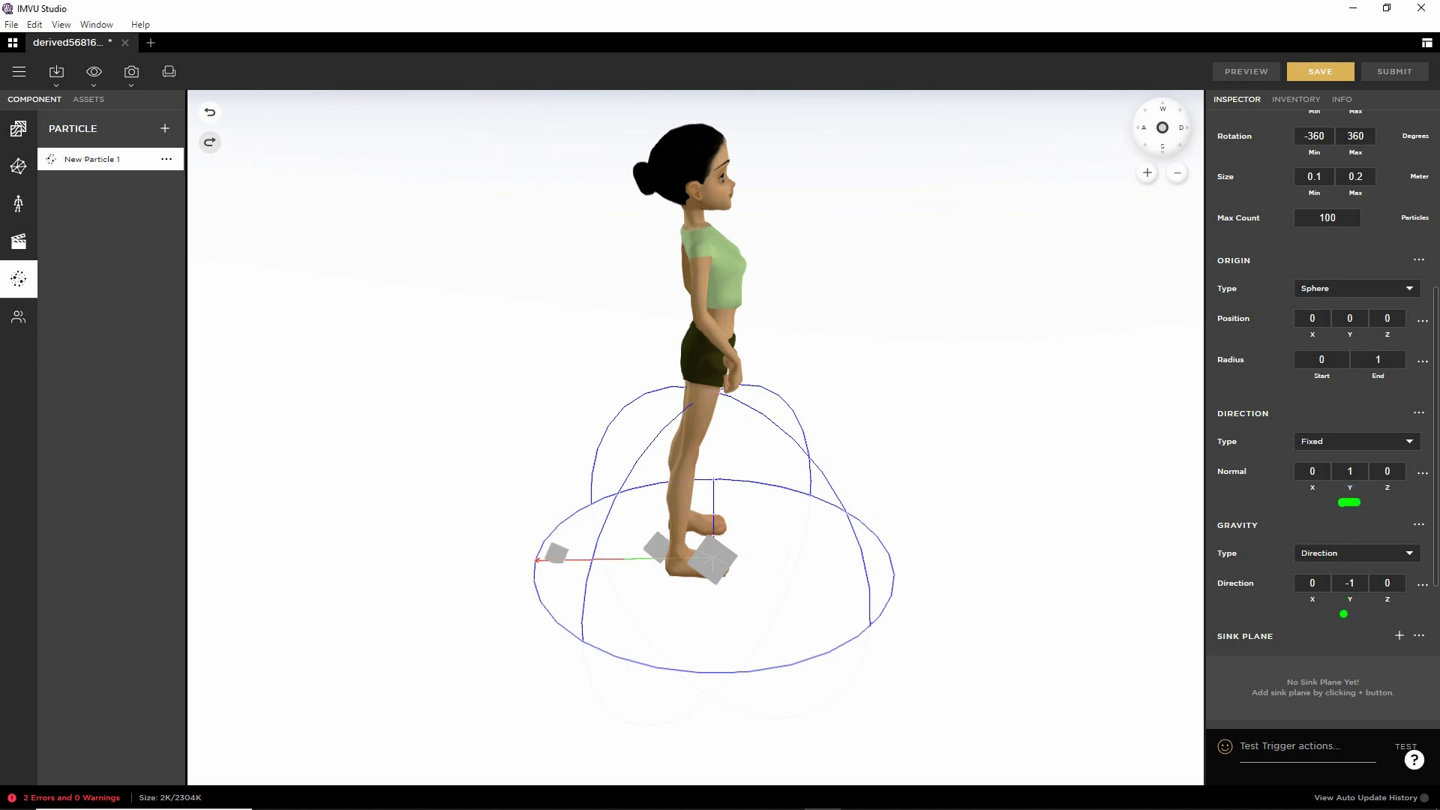
{"action": "left_click_drag", "start_coordinate": [1343, 613], "coordinate": [1358, 616]}
{"action": "mouse_move", "coordinate": [704, 555]}
{"action": "left_mouse_down"}
{"action": "mouse_move", "coordinate": [469, 552]}
{"action": "mouse_move", "coordinate": [564, 599]}
{"action": "left_mouse_up"}
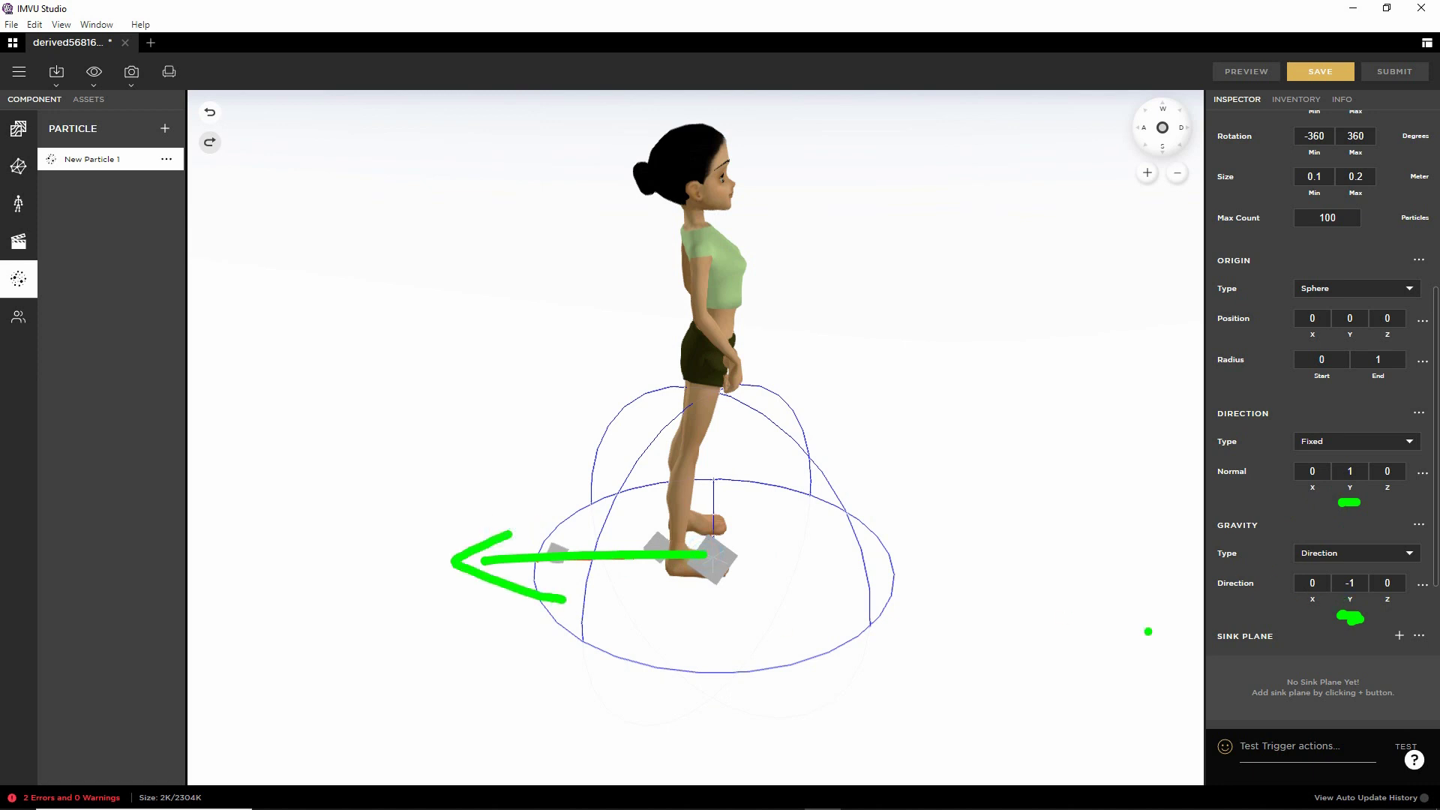
{"action": "mouse_move", "coordinate": [729, 549]}
{"action": "left_mouse_down"}
{"action": "mouse_move", "coordinate": [444, 675]}
{"action": "mouse_move", "coordinate": [423, 636]}
{"action": "mouse_move", "coordinate": [450, 719]}
{"action": "left_mouse_up"}
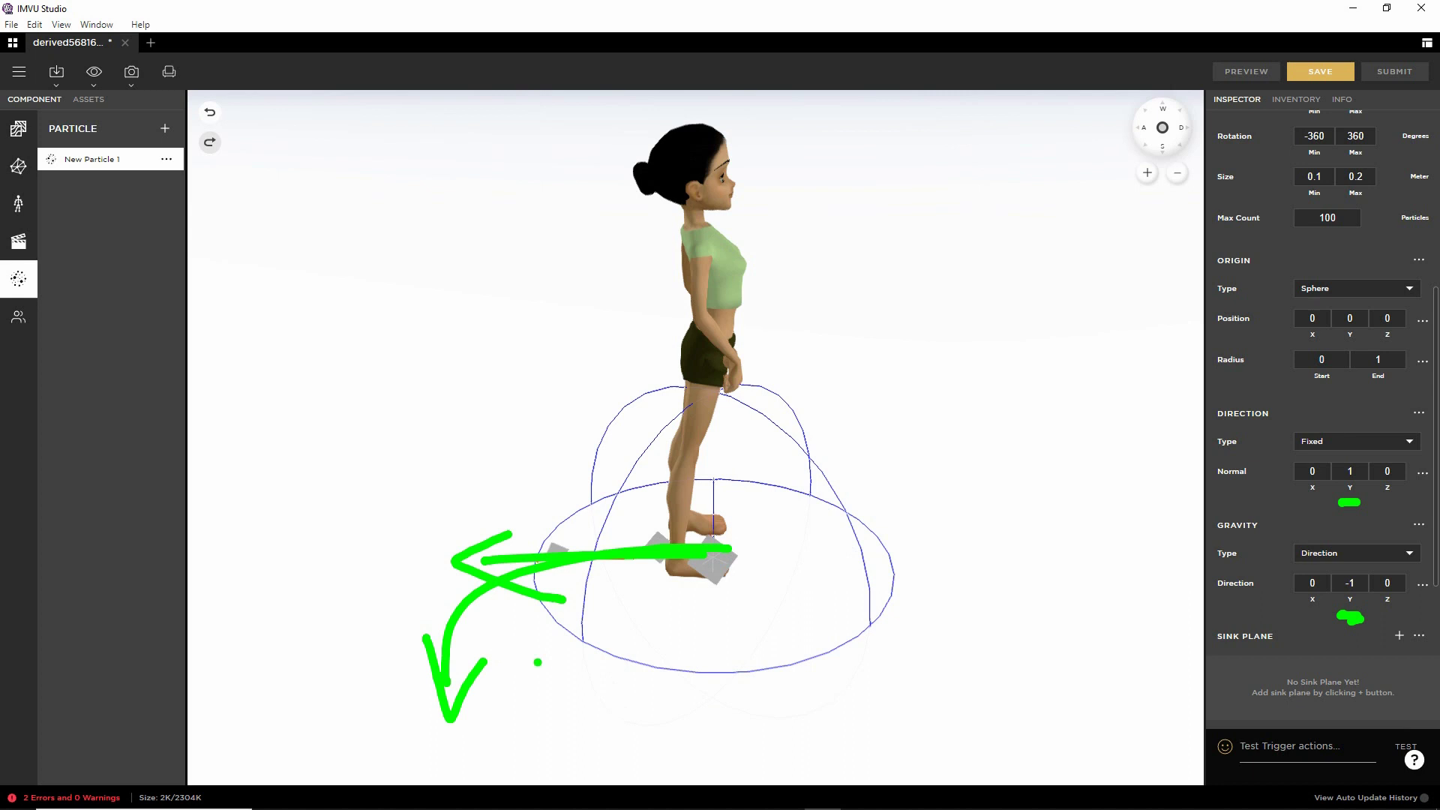
{"action": "key", "text": "Escape"}
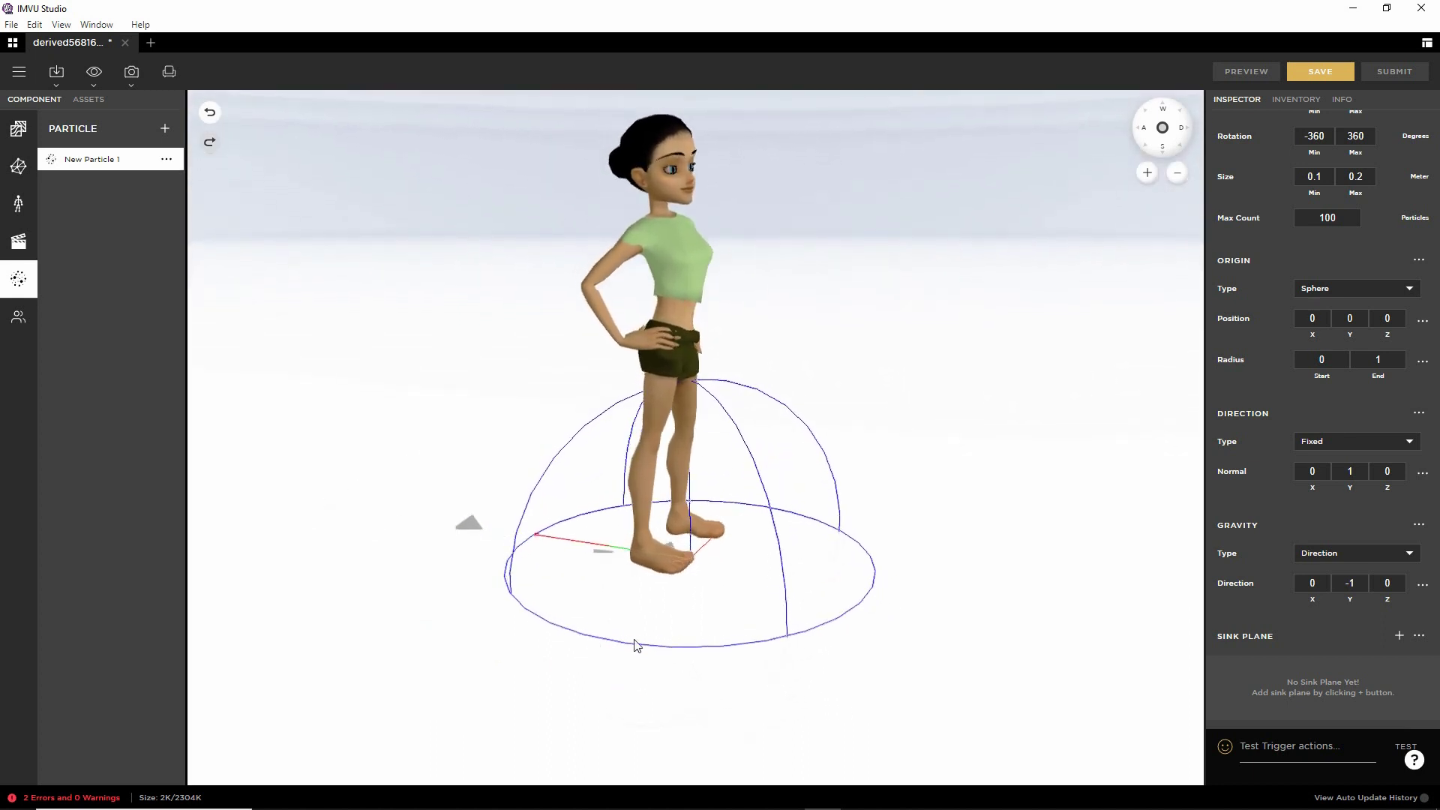
Step: Set the Y value of the gravity direction to 1 and preview the particles' path beside the avatar
{"action": "left_click", "coordinate": [1350, 583]}
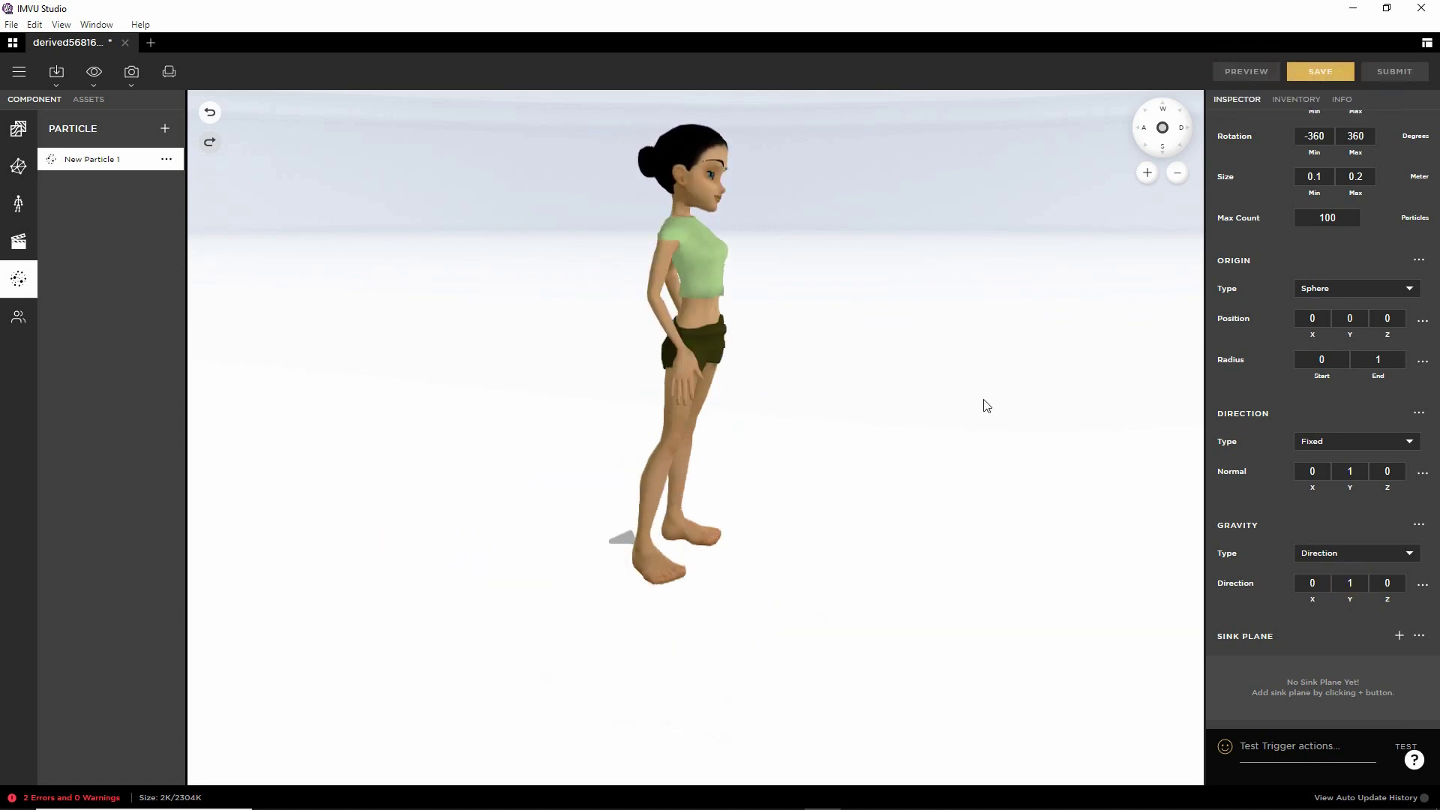
{"action": "scroll", "coordinate": [778, 580], "scroll_direction": "down", "scroll_amount": 2}
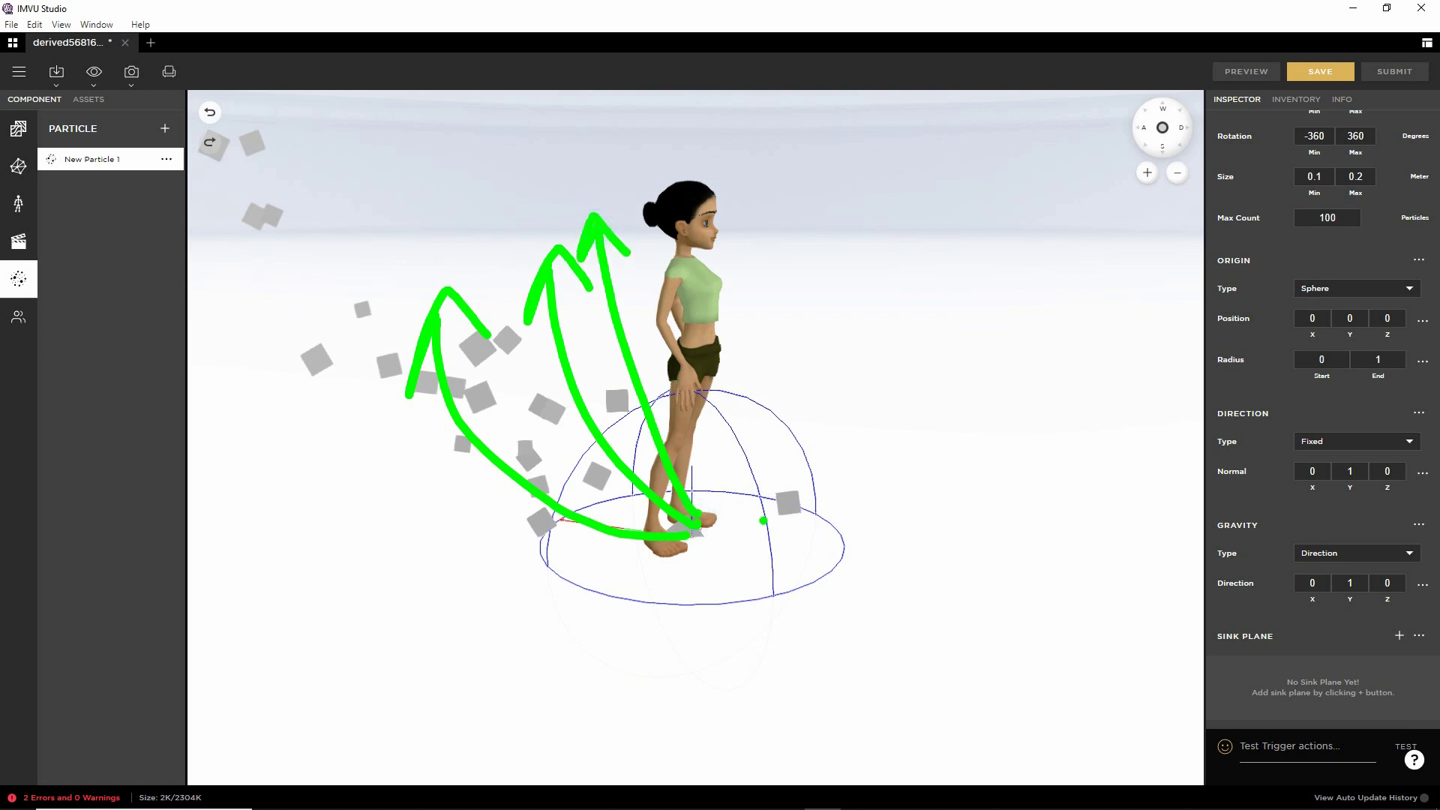
{"action": "mouse_move", "coordinate": [932, 540]}
{"action": "left_mouse_down"}
{"action": "mouse_move", "coordinate": [652, 553]}
{"action": "mouse_move", "coordinate": [922, 553]}
{"action": "left_mouse_up"}
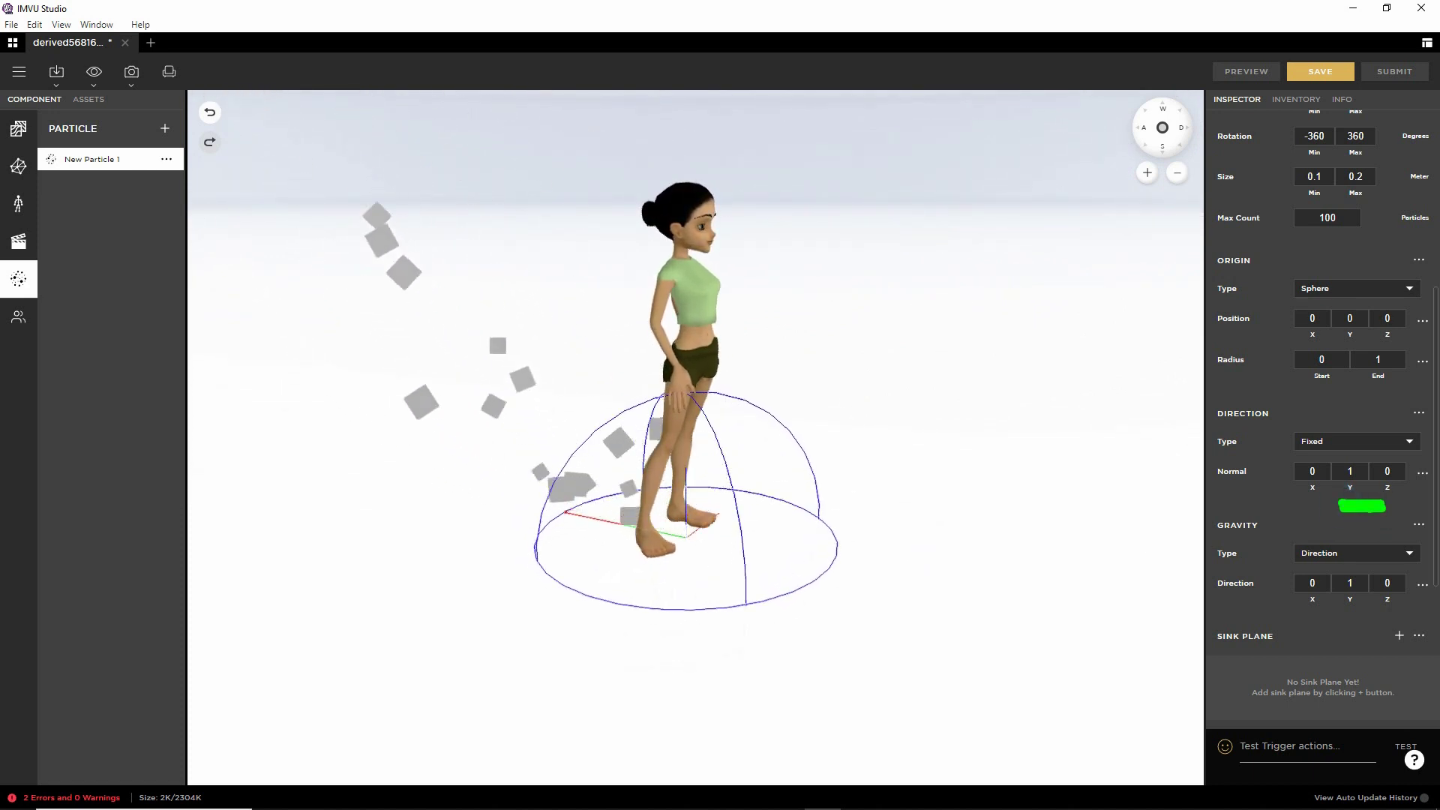
Step: Set the fixed direction's normal to 0 in Y and 1 in Z, and preview the particles around the avatar
{"action": "left_click", "coordinate": [1388, 471]}
{"action": "type", "text": "1"}
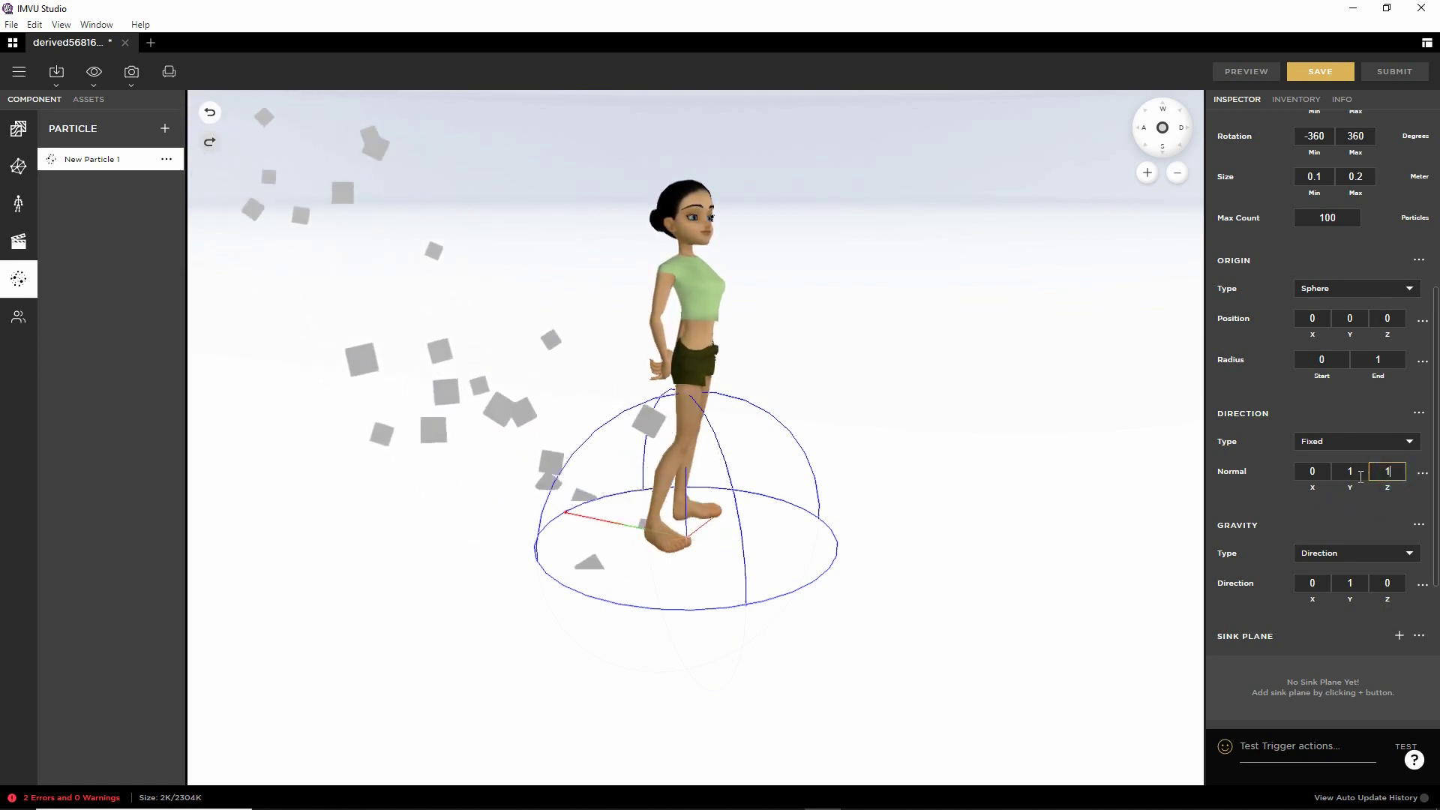
{"action": "left_click", "coordinate": [1348, 471]}
{"action": "type", "text": "0"}
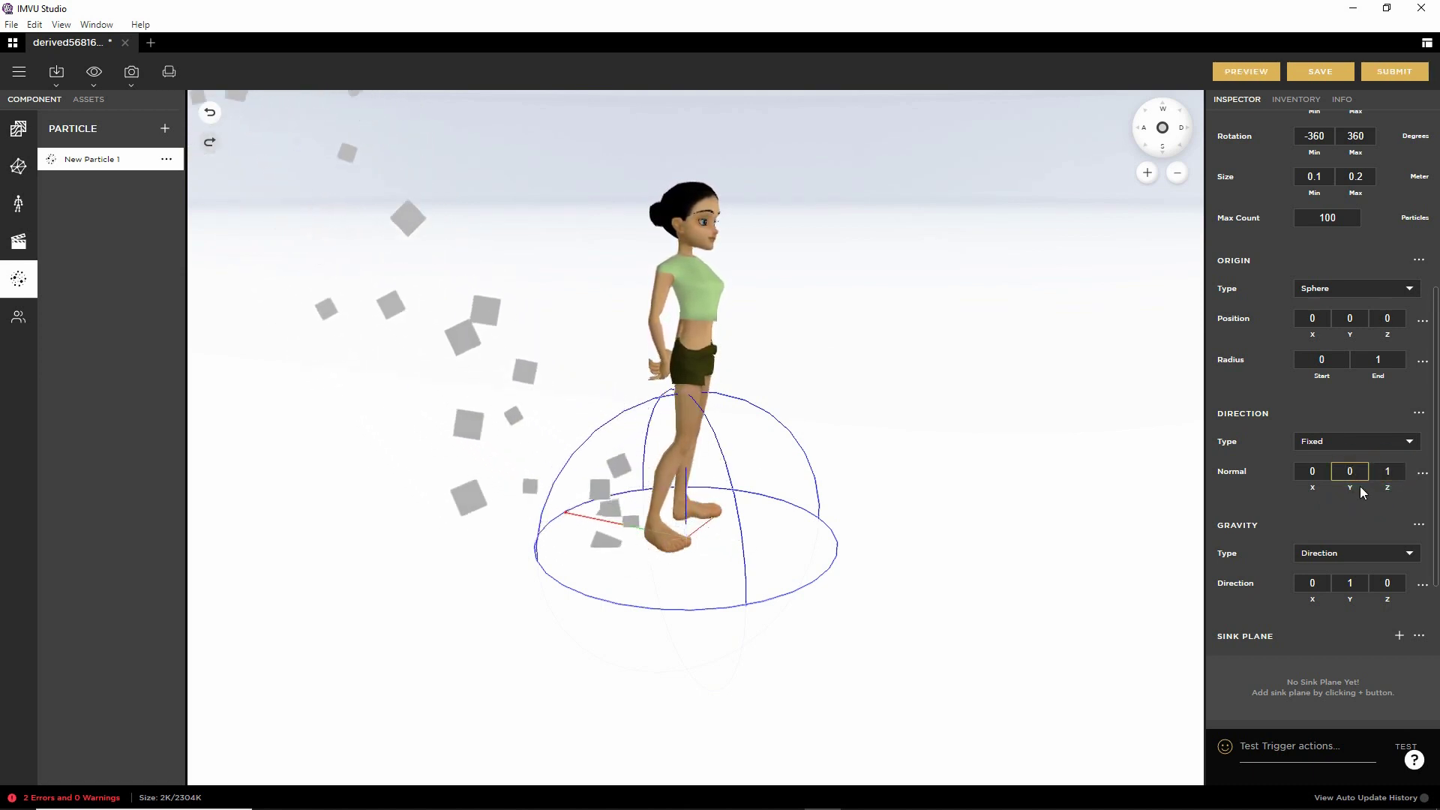
{"action": "left_click_drag", "start_coordinate": [643, 580], "coordinate": [530, 565]}
{"action": "scroll", "coordinate": [534, 563], "scroll_direction": "up", "scroll_amount": 3}
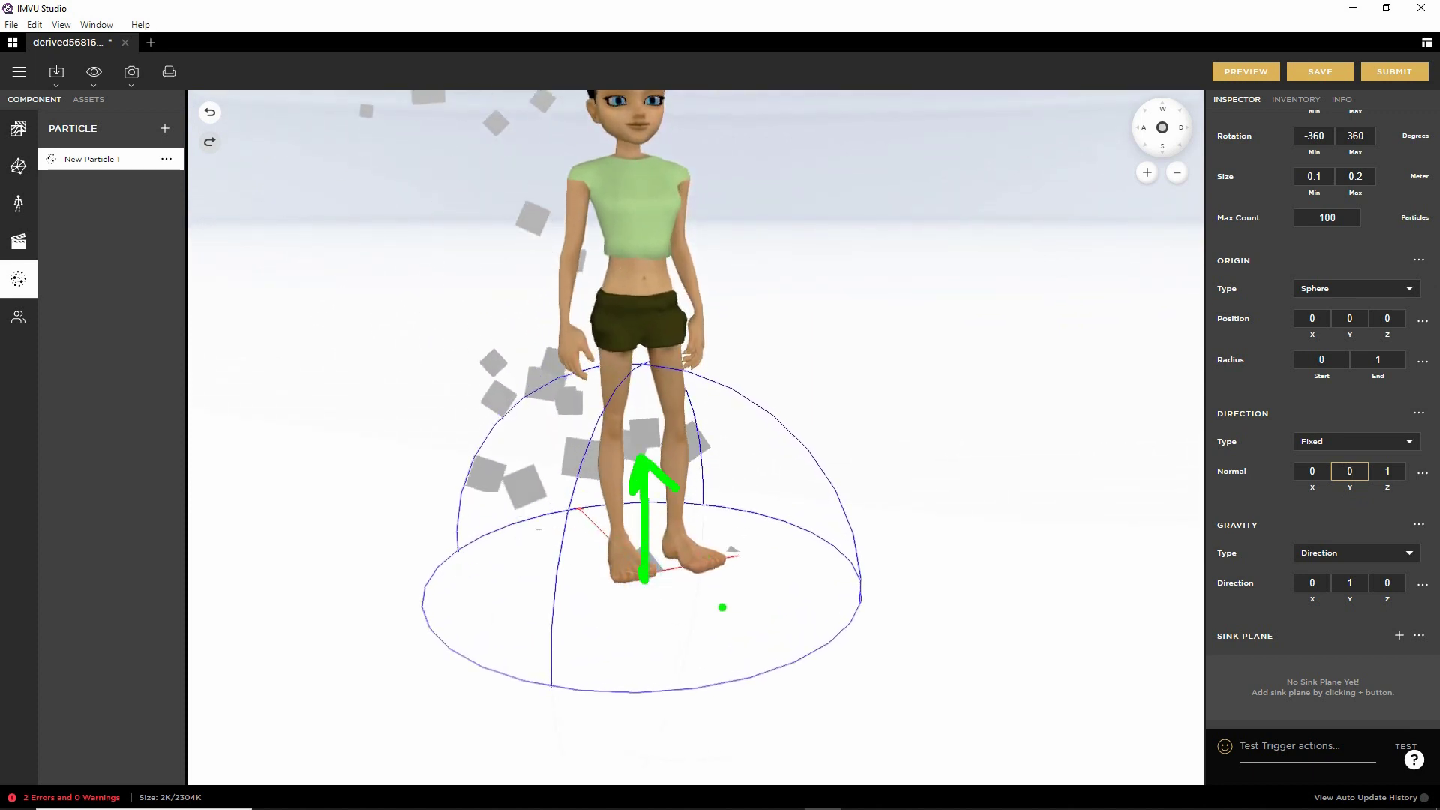
{"action": "key", "text": "Escape"}
{"action": "mouse_move", "coordinate": [672, 607]}
{"action": "left_mouse_down"}
{"action": "mouse_move", "coordinate": [779, 627]}
{"action": "mouse_move", "coordinate": [714, 614]}
{"action": "mouse_move", "coordinate": [742, 450]}
{"action": "mouse_move", "coordinate": [760, 549]}
{"action": "mouse_move", "coordinate": [701, 553]}
{"action": "mouse_move", "coordinate": [749, 553]}
{"action": "left_mouse_up"}
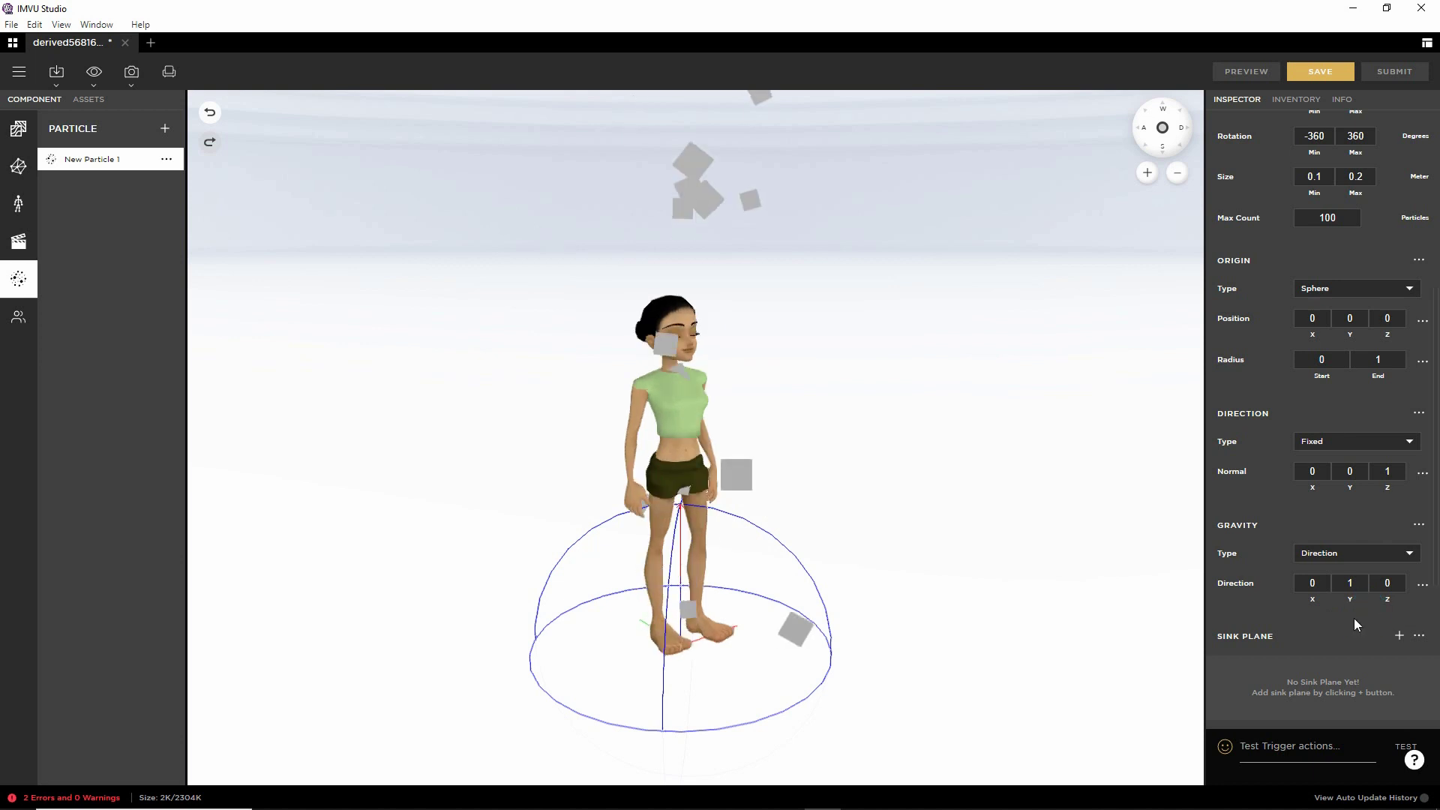
Step: Change the gravity direction's Y value to -1 and preview how the particles move with the new normal
{"action": "left_click", "coordinate": [1354, 588]}
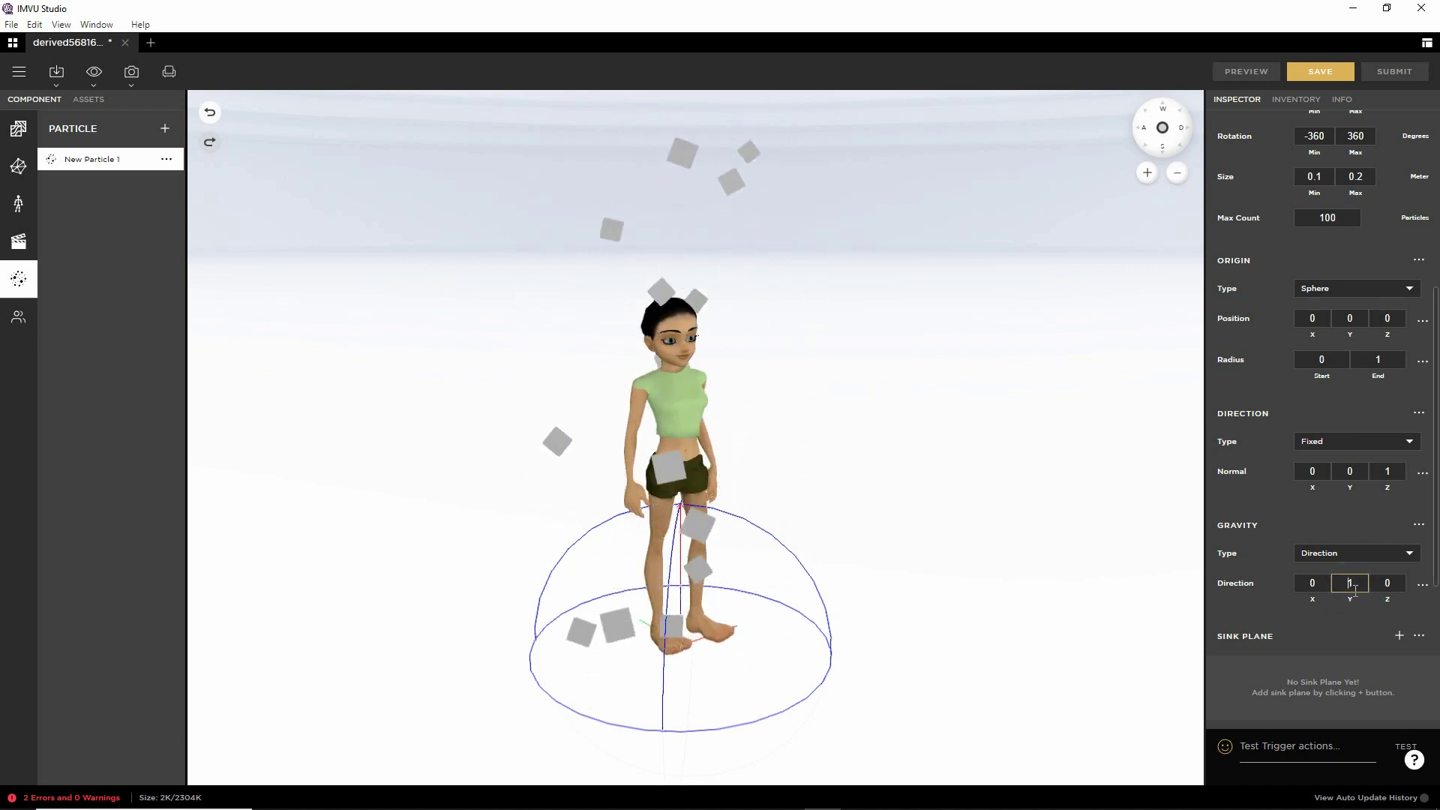
{"action": "type", "text": "-"}
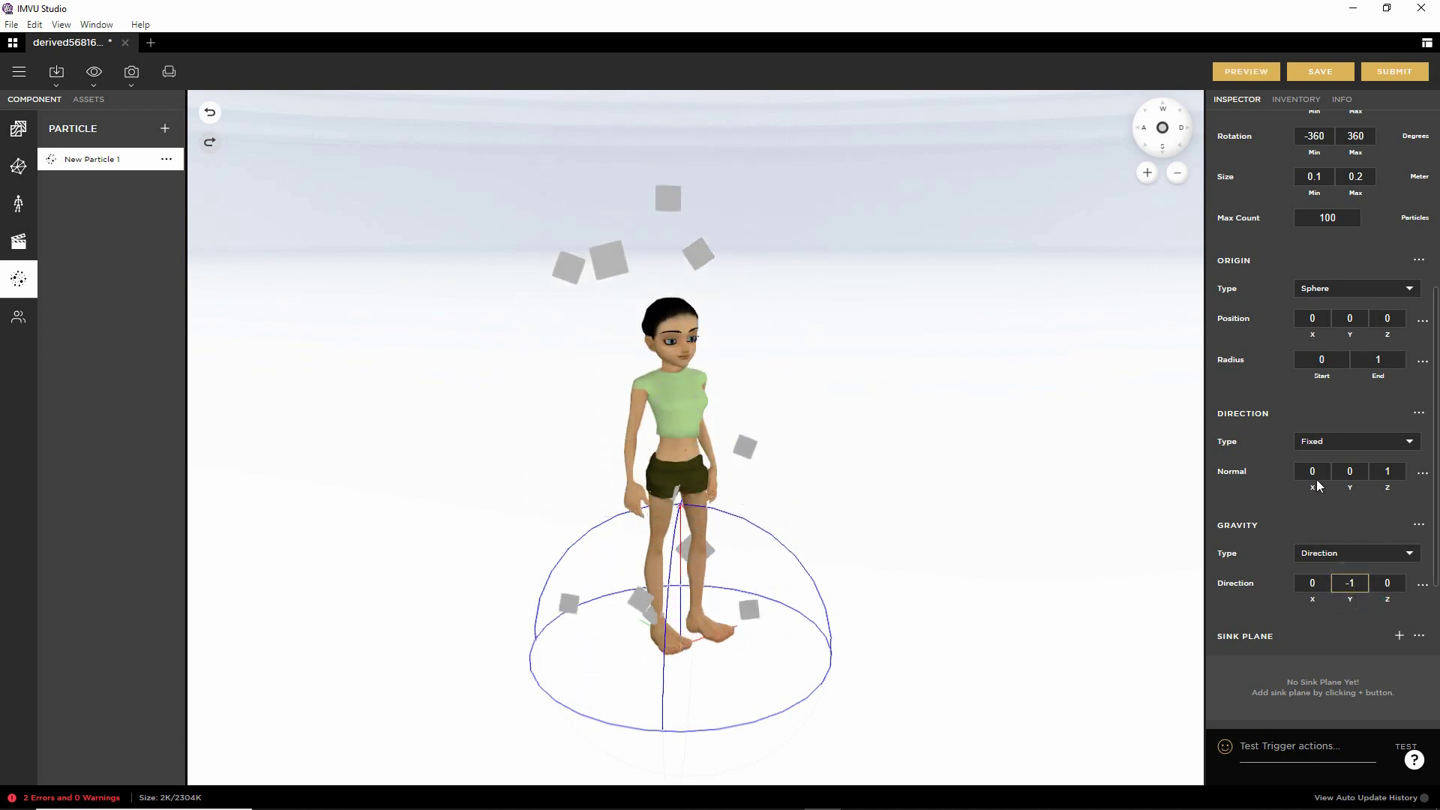
{"action": "left_click", "coordinate": [1243, 75]}
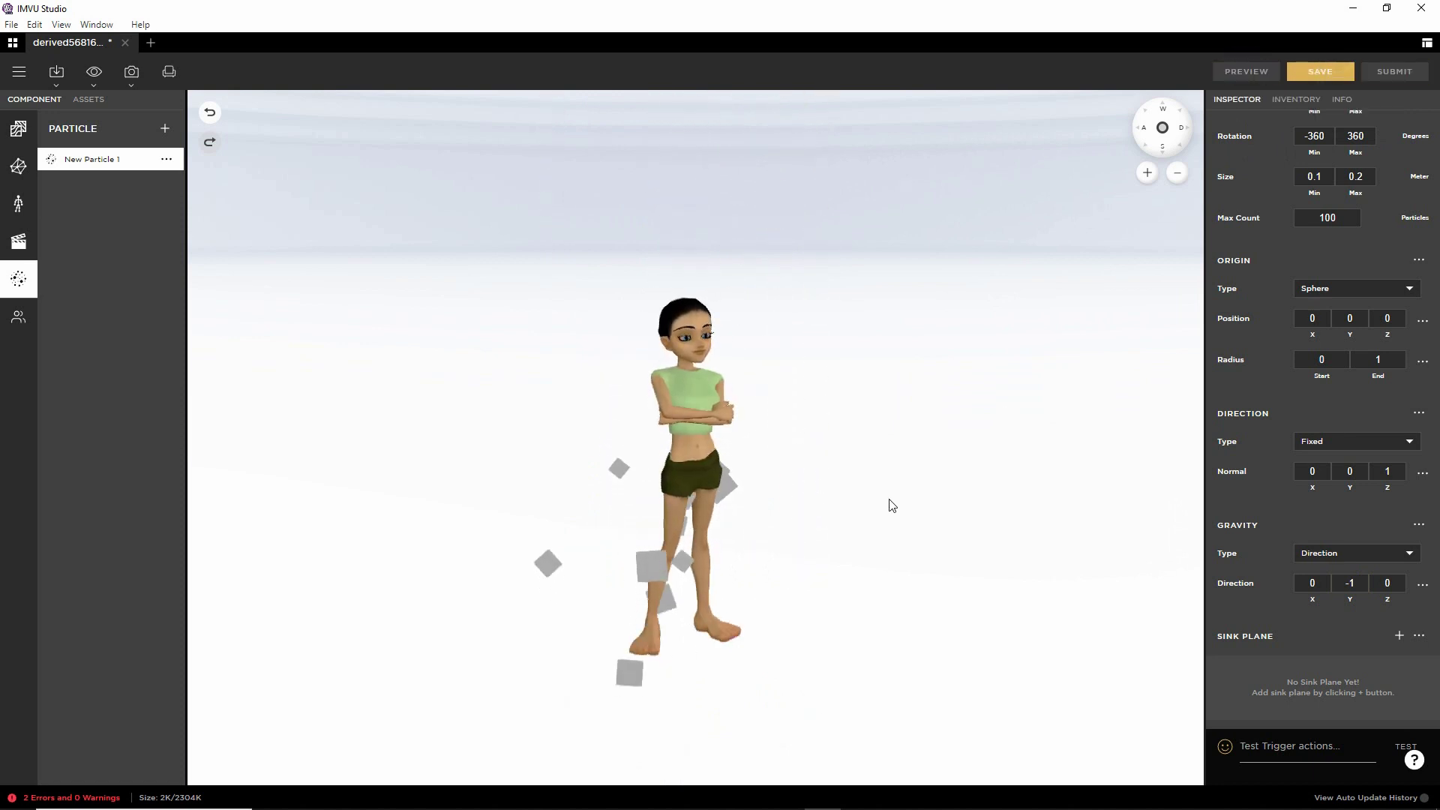
{"action": "left_click_drag", "start_coordinate": [859, 554], "coordinate": [825, 582]}
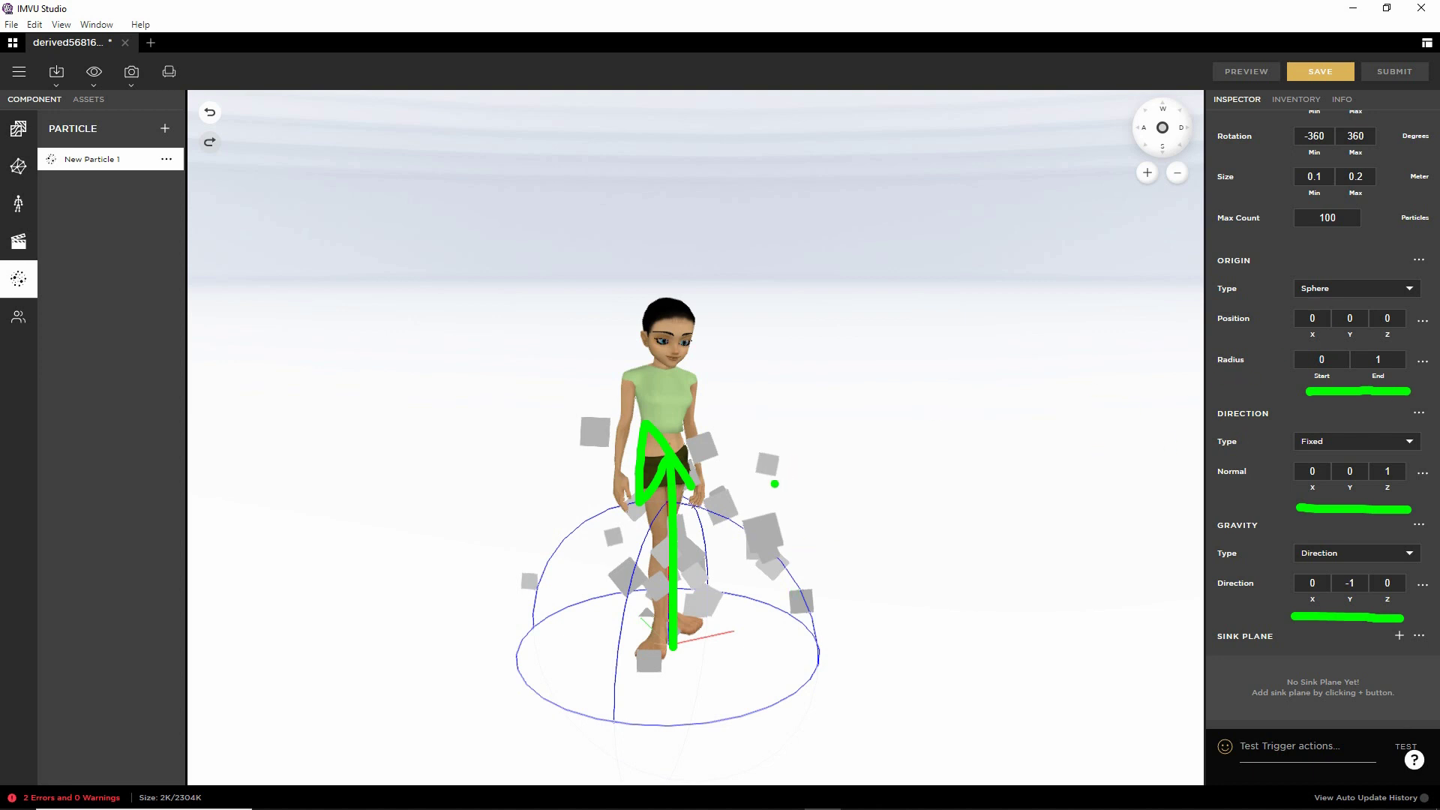
Step: Set the gravity direction back to 1 in Y
{"action": "left_click", "coordinate": [1349, 583]}
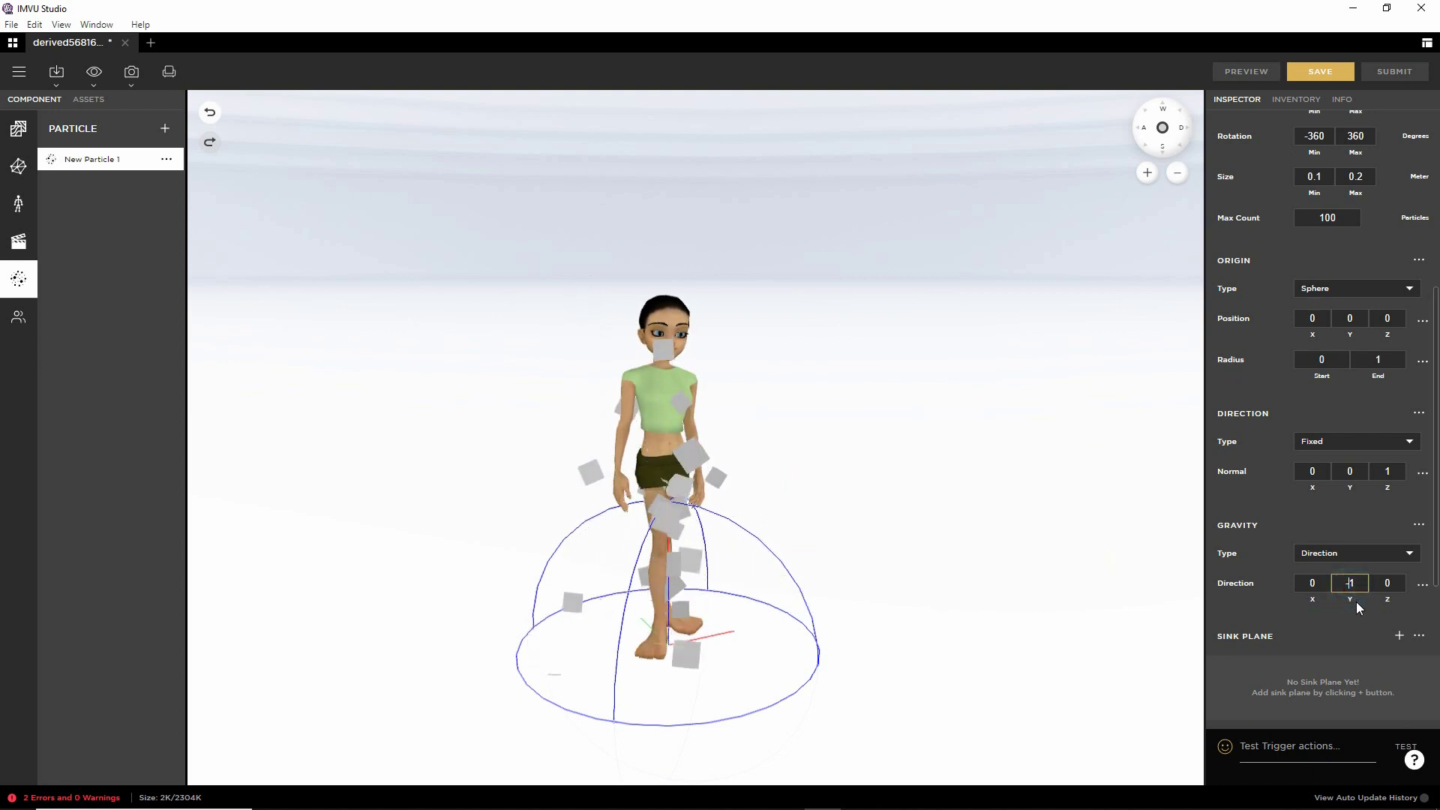
{"action": "key", "text": "BackSpace"}
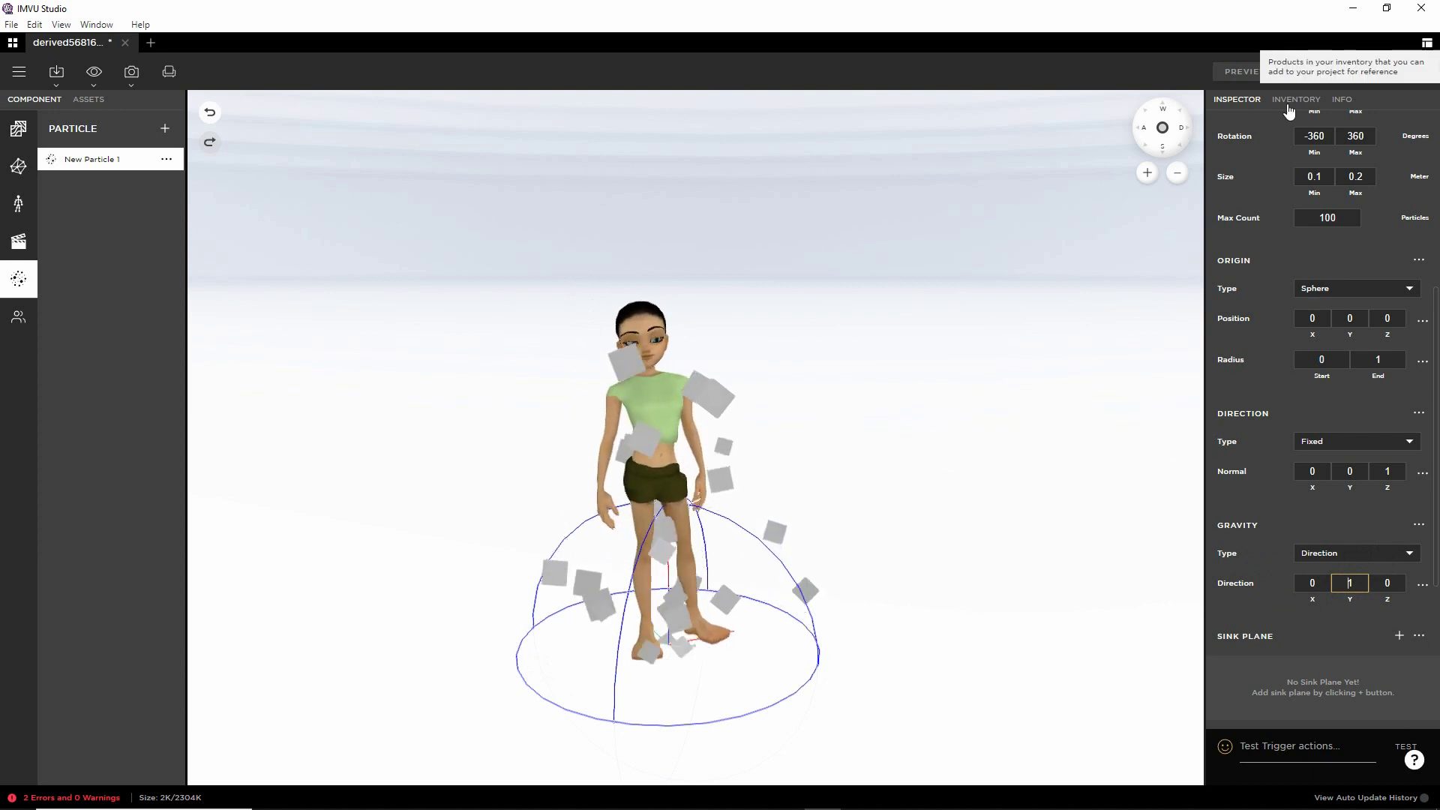
Step: Preview the particles around the avatar with the restored gravity direction
{"action": "left_click", "coordinate": [1302, 206]}
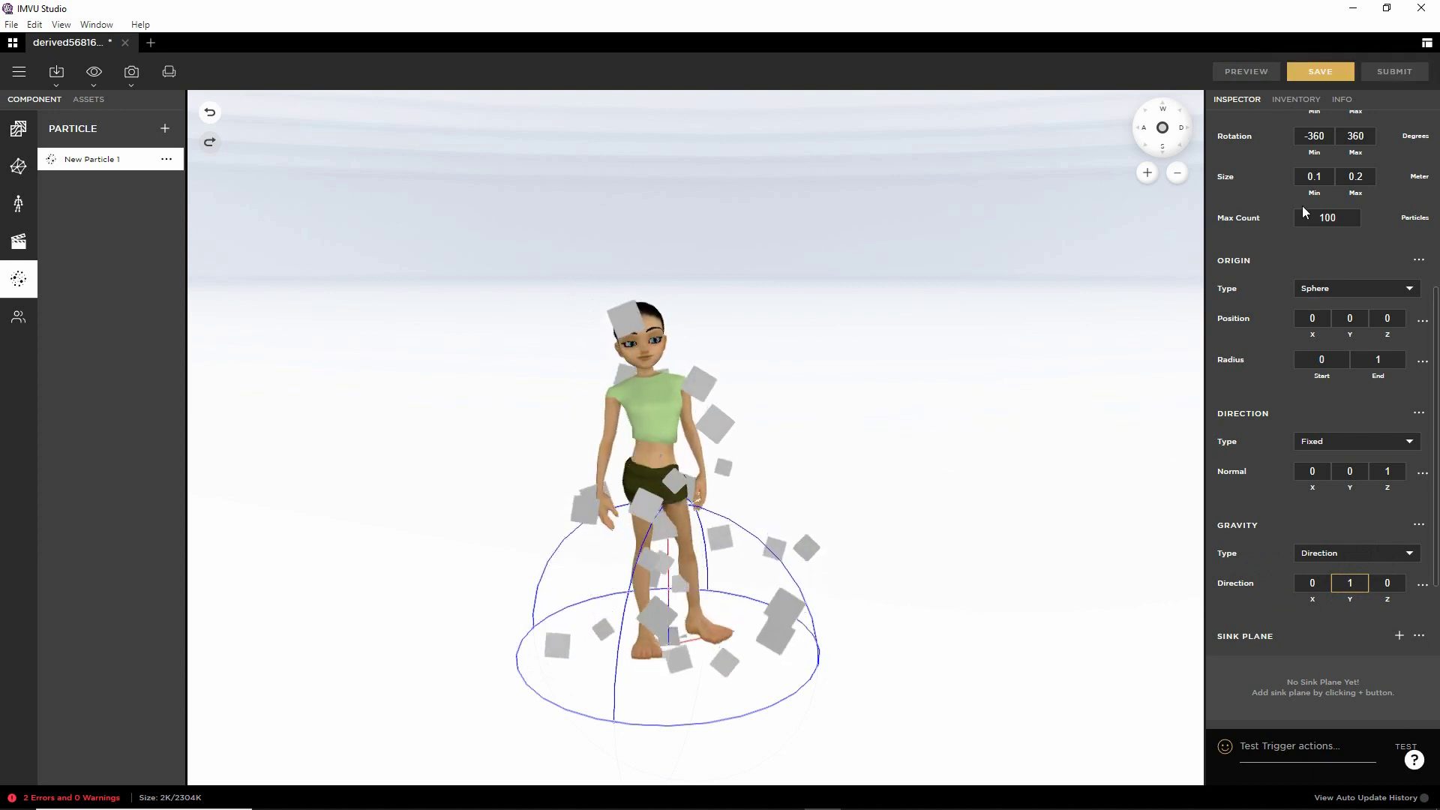
{"action": "left_click", "coordinate": [1245, 70]}
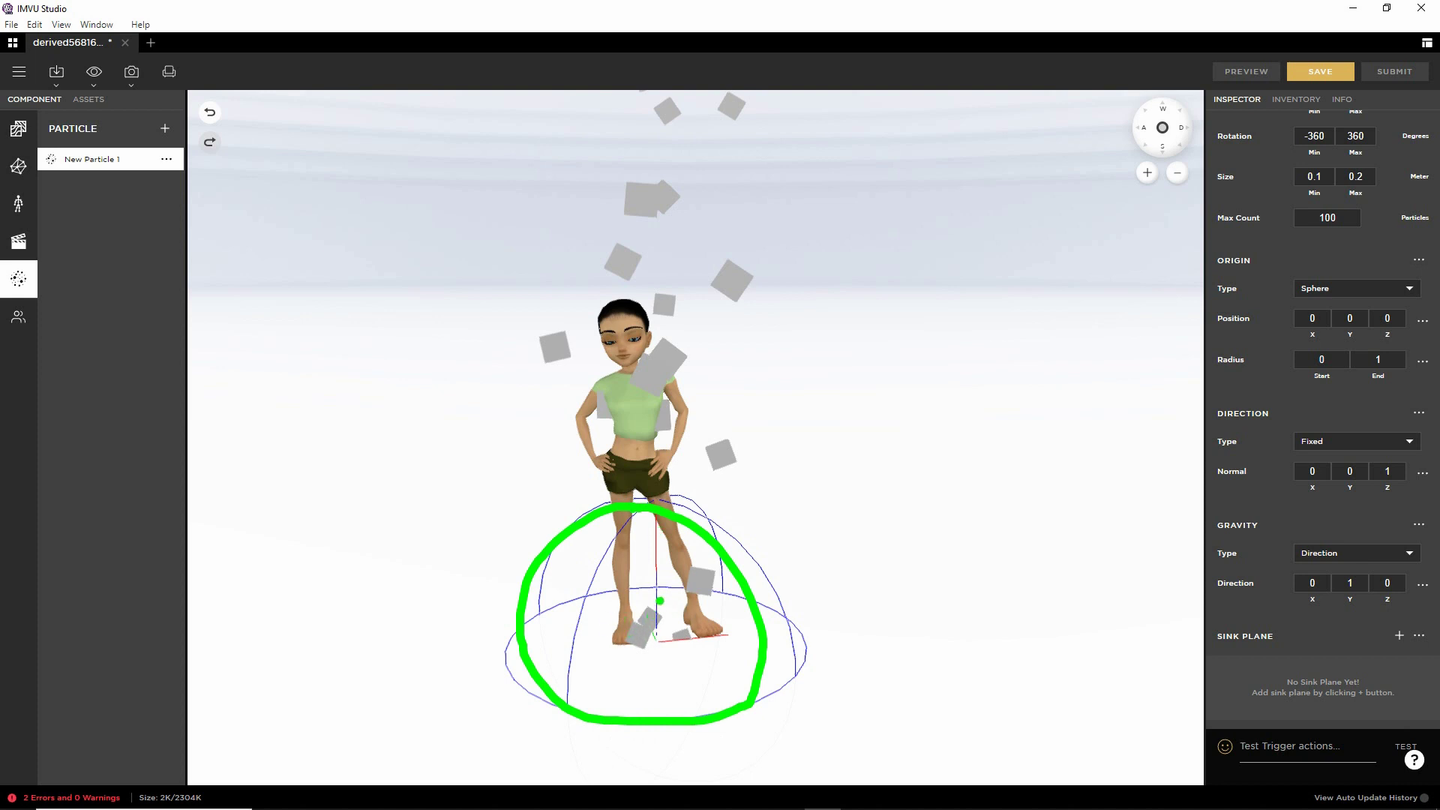
{"action": "key", "text": "Escape"}
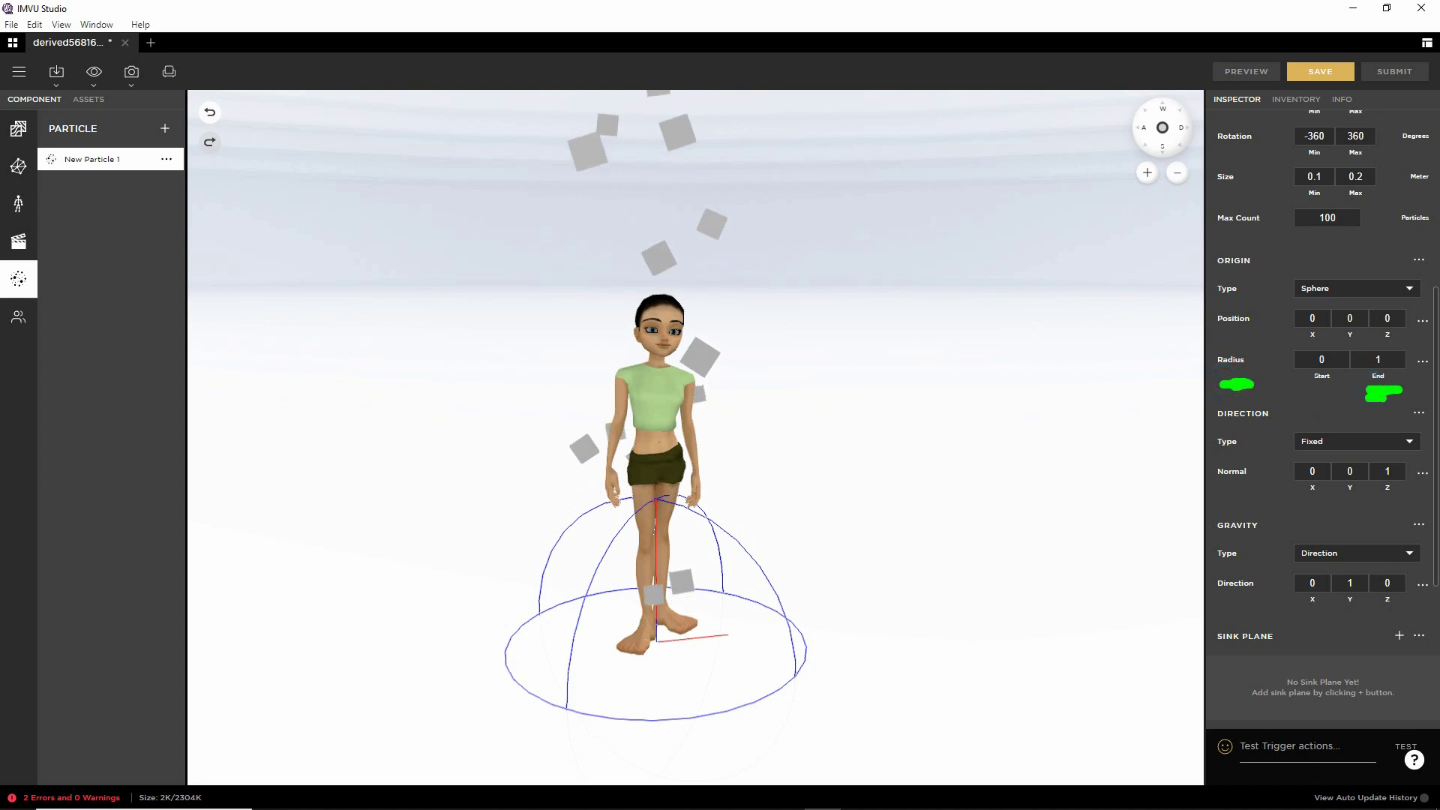
Step: Set the end radius of the particle's sphere origin to 0.35 and preview the smaller emission area
{"action": "left_click", "coordinate": [1386, 360]}
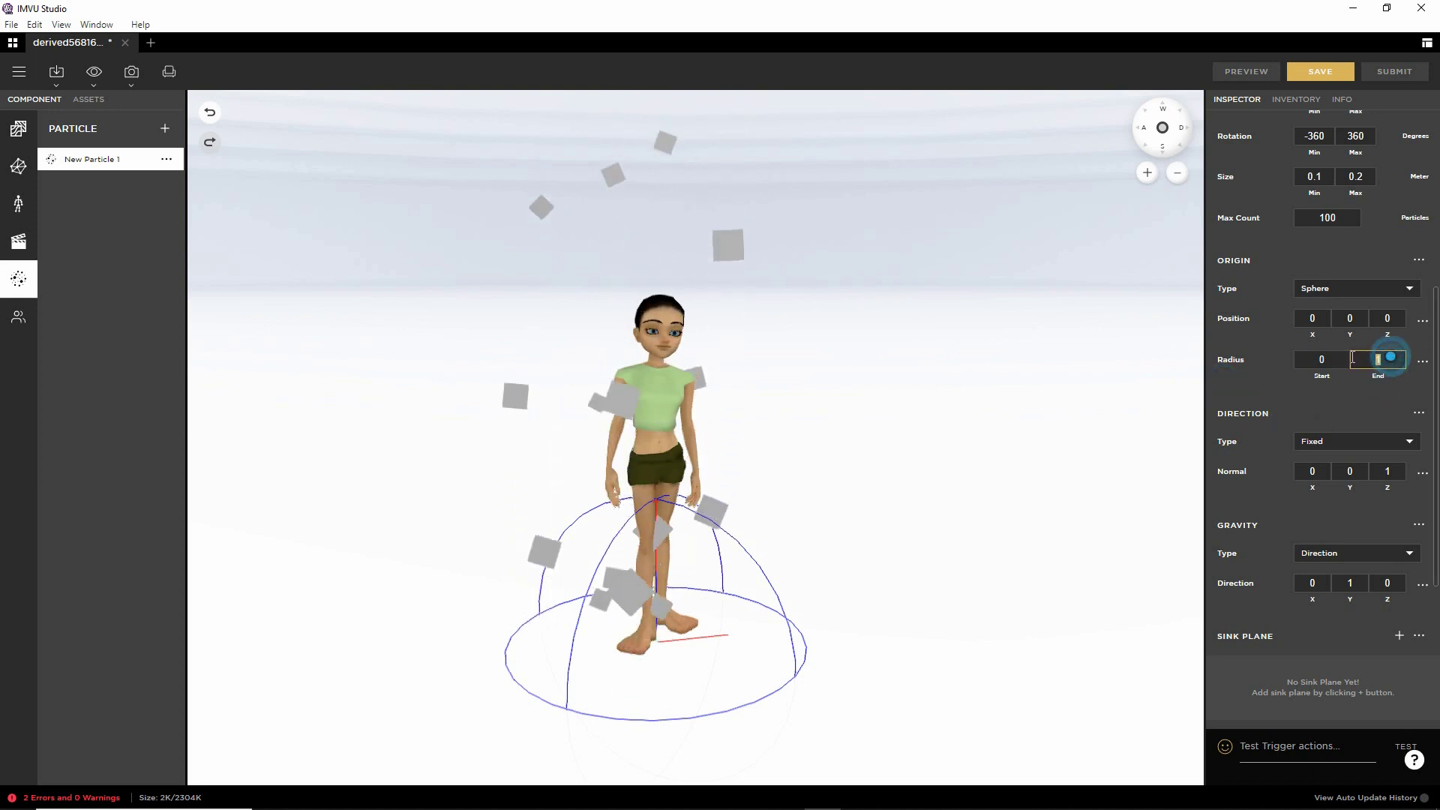
{"action": "type", "text": "0"}
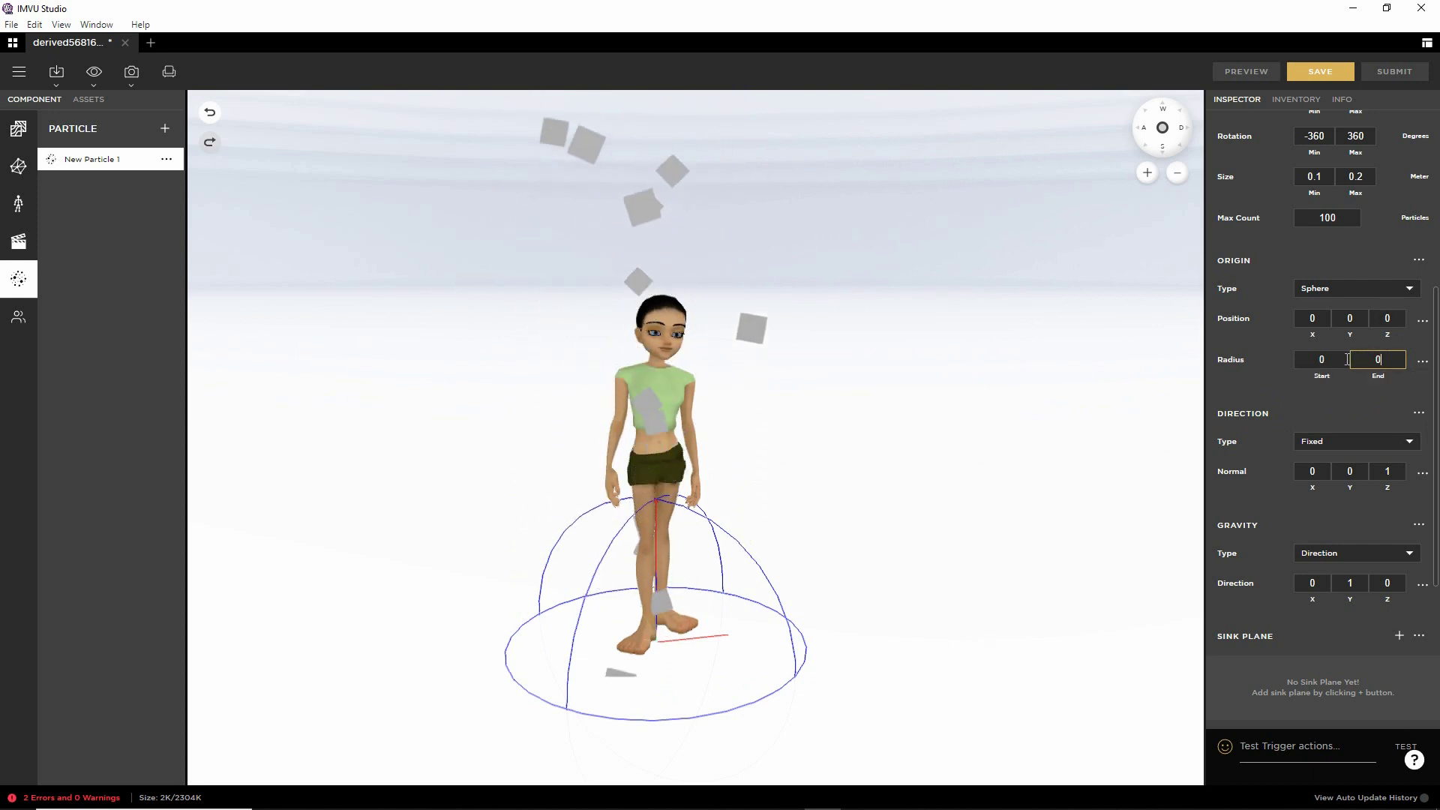
{"action": "type", "text": ".35"}
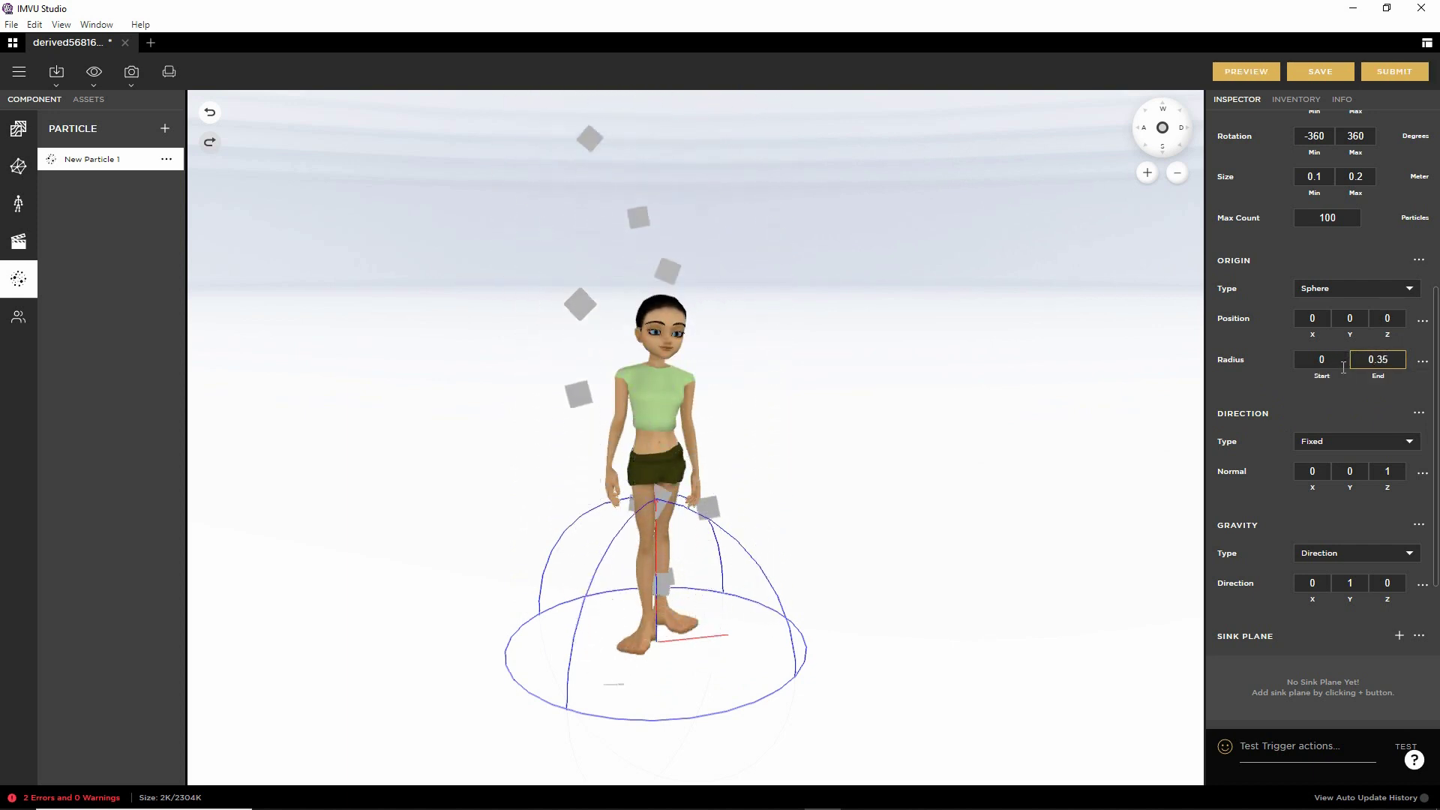
{"action": "left_click", "coordinate": [1248, 73]}
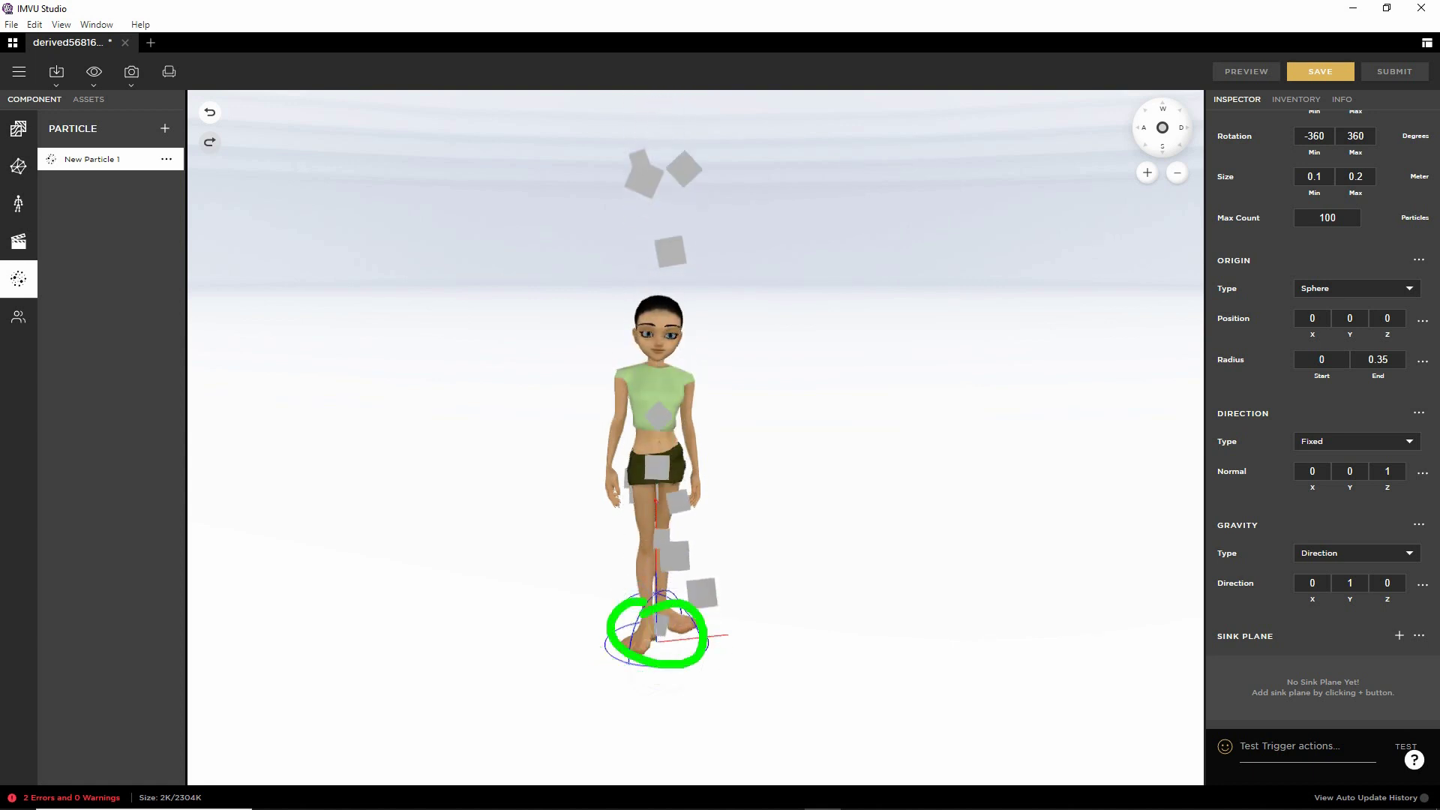
{"action": "mouse_move", "coordinate": [755, 633]}
{"action": "left_mouse_down"}
{"action": "mouse_move", "coordinate": [984, 627]}
{"action": "mouse_move", "coordinate": [772, 625]}
{"action": "left_mouse_up"}
{"action": "scroll", "coordinate": [772, 625], "scroll_direction": "up", "scroll_amount": 5}
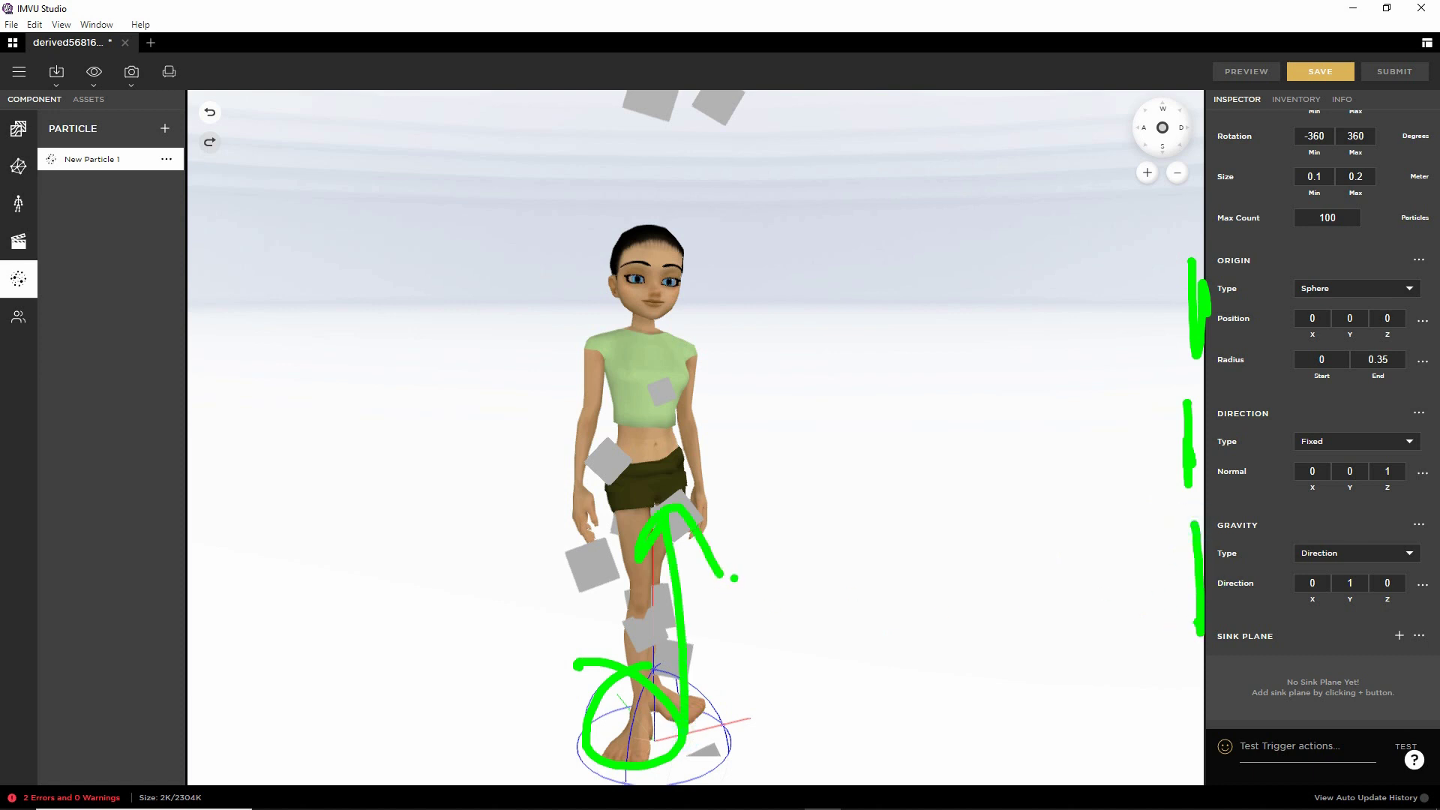
{"action": "left_click_drag", "start_coordinate": [699, 713], "coordinate": [762, 514]}
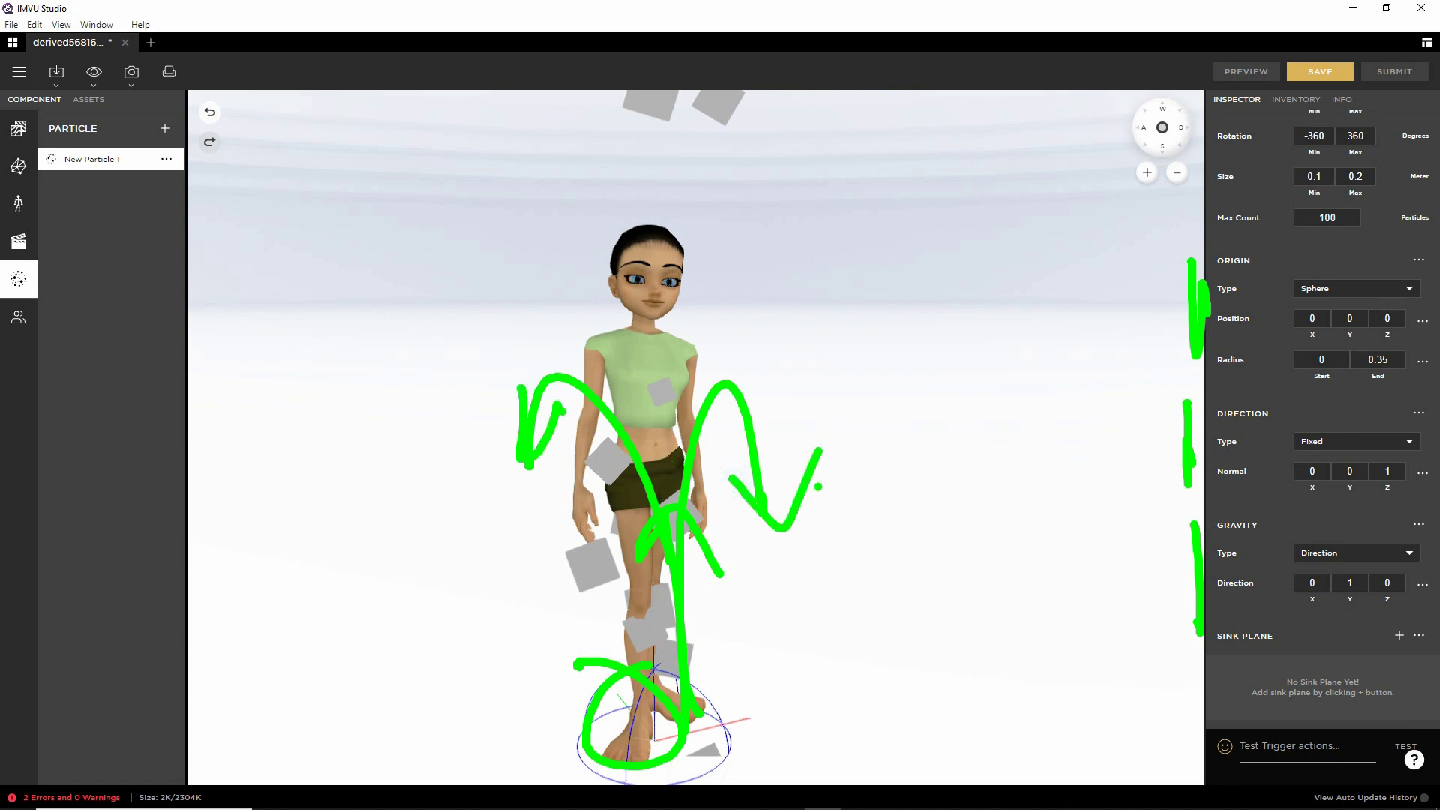
{"action": "key", "text": "Escape"}
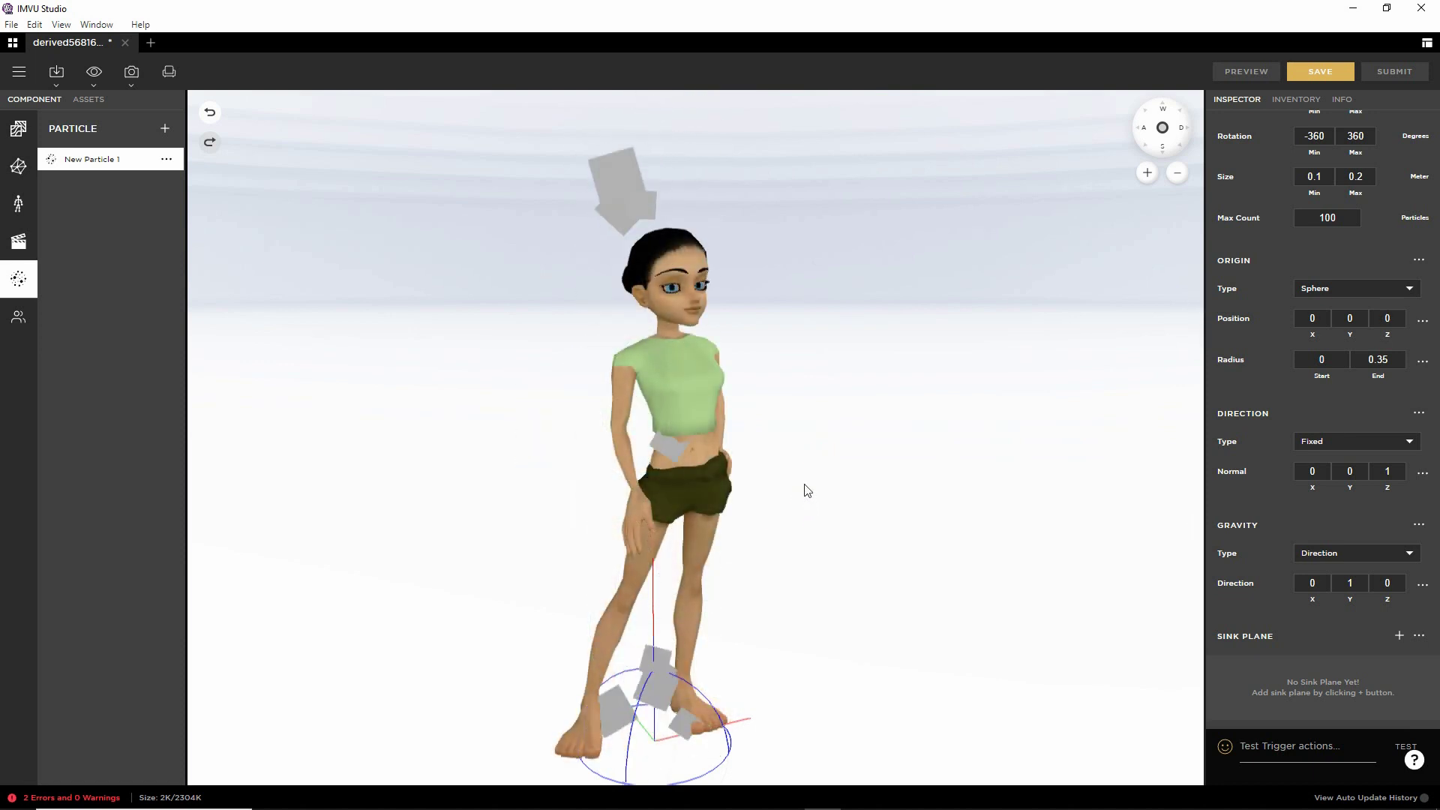
Step: Set the particle's emission rate to 100 particles per second and preview the effect on the avatar
{"action": "scroll", "coordinate": [1275, 528], "scroll_direction": "up", "scroll_amount": 5}
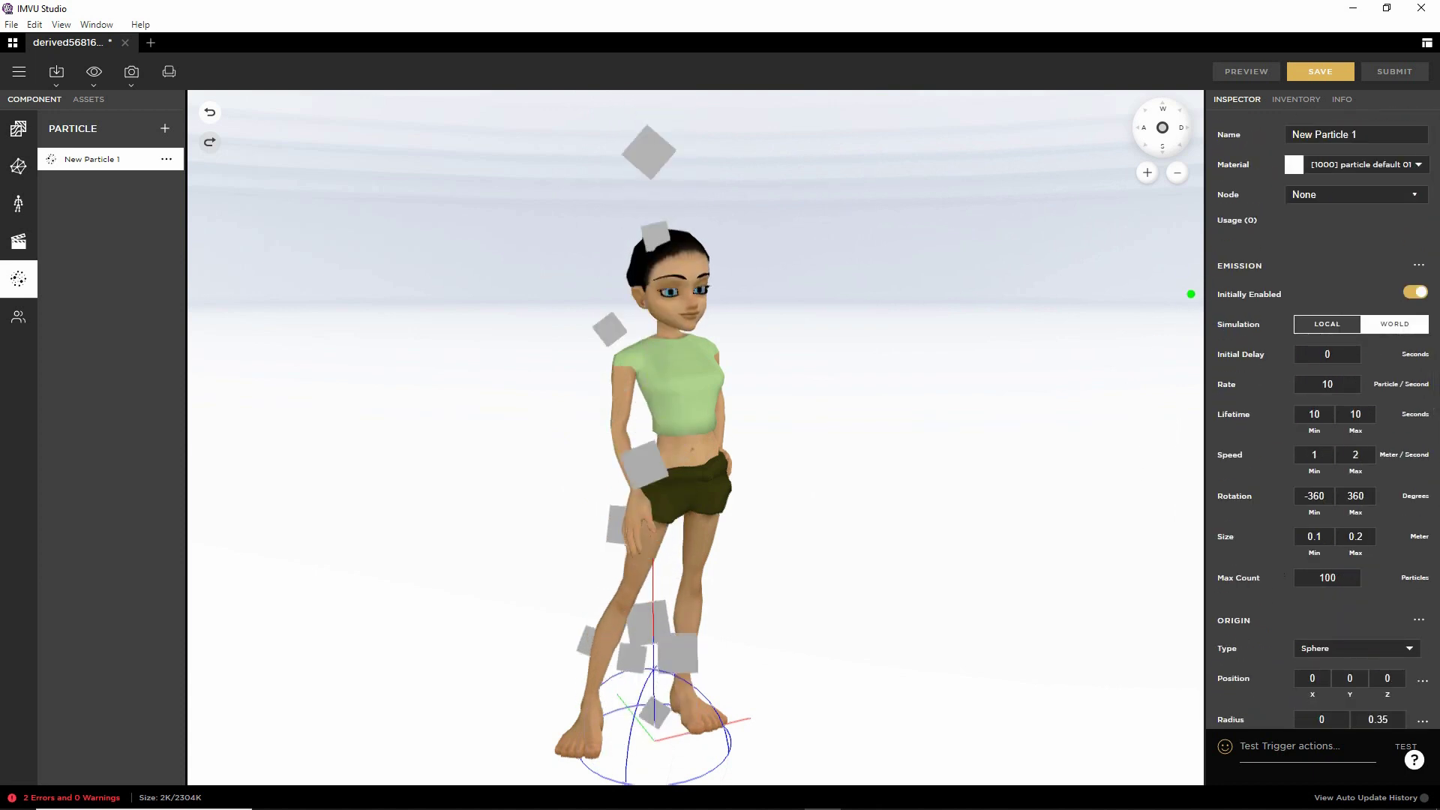
{"action": "left_click_drag", "start_coordinate": [1191, 294], "coordinate": [1190, 585]}
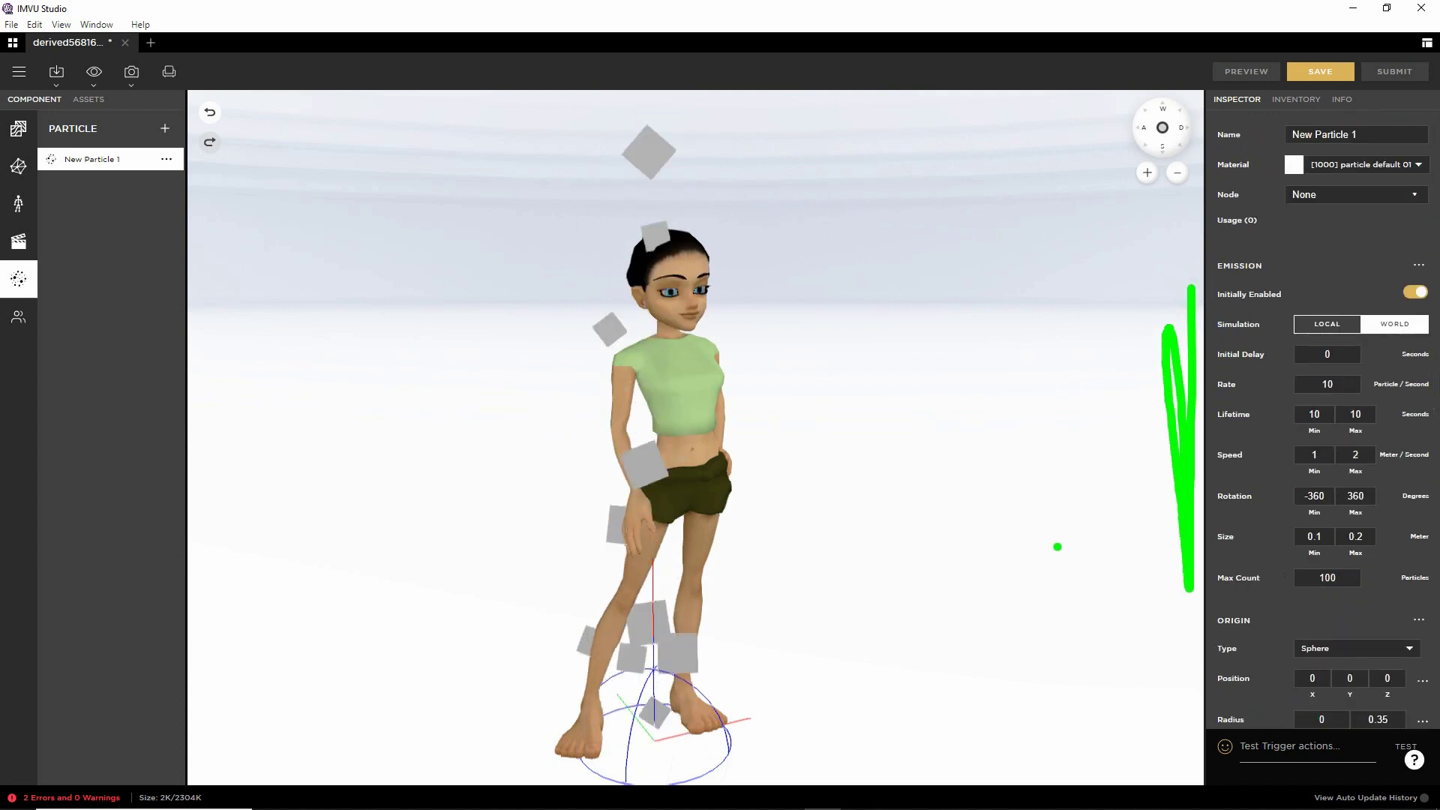
{"action": "key", "text": "Escape"}
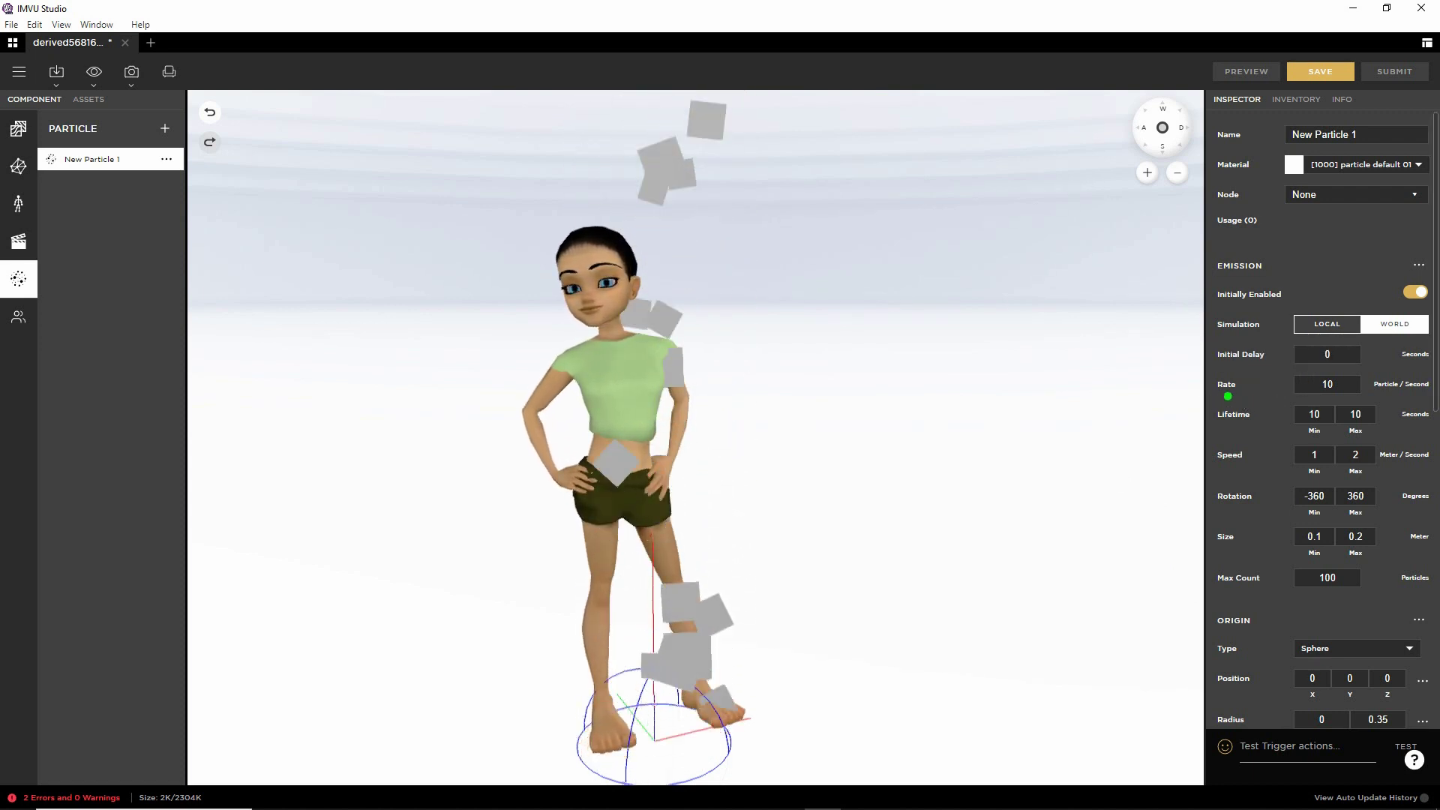
{"action": "left_click_drag", "start_coordinate": [1251, 396], "coordinate": [1218, 400]}
{"action": "key", "text": "Escape"}
{"action": "double_click", "coordinate": [1315, 385]}
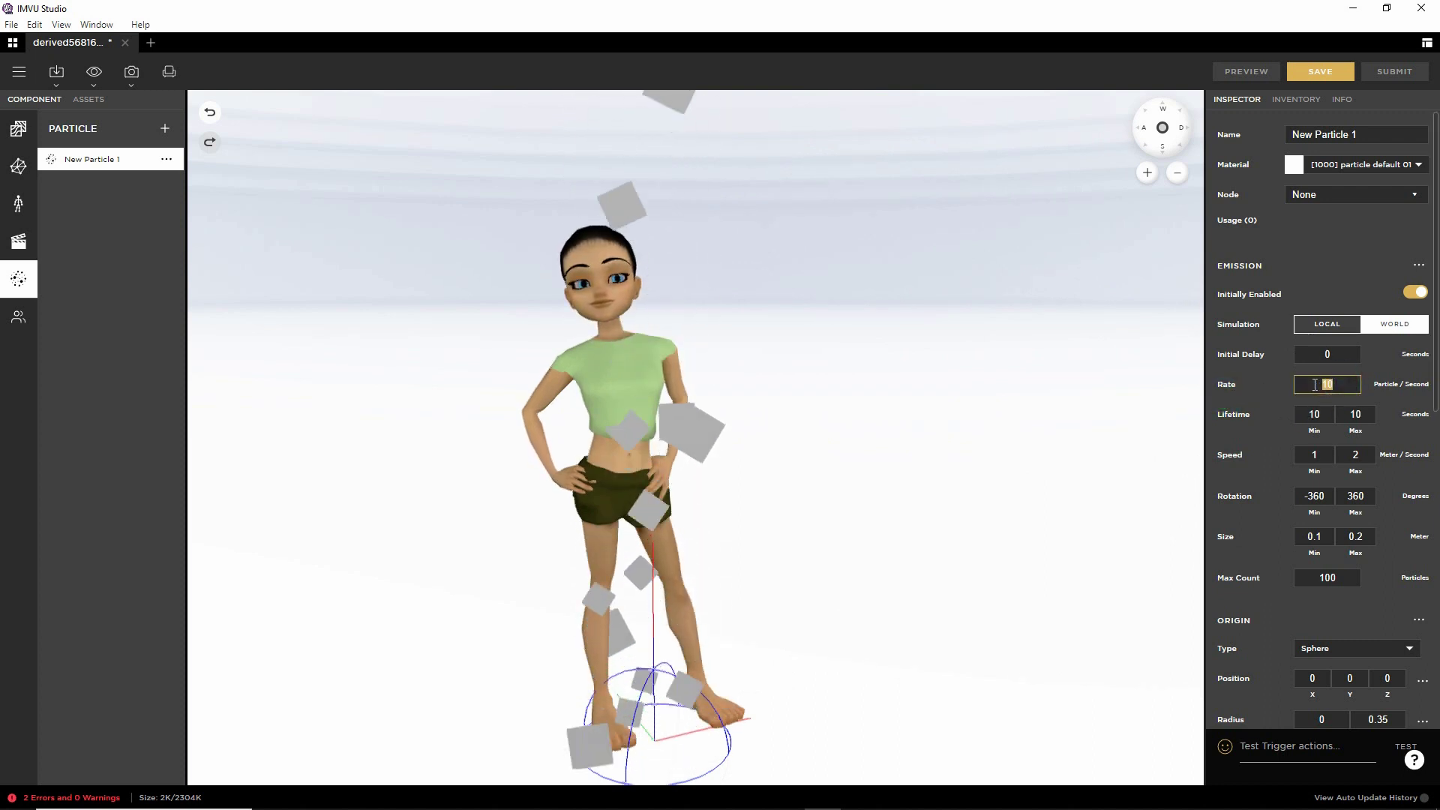
{"action": "type", "text": "100"}
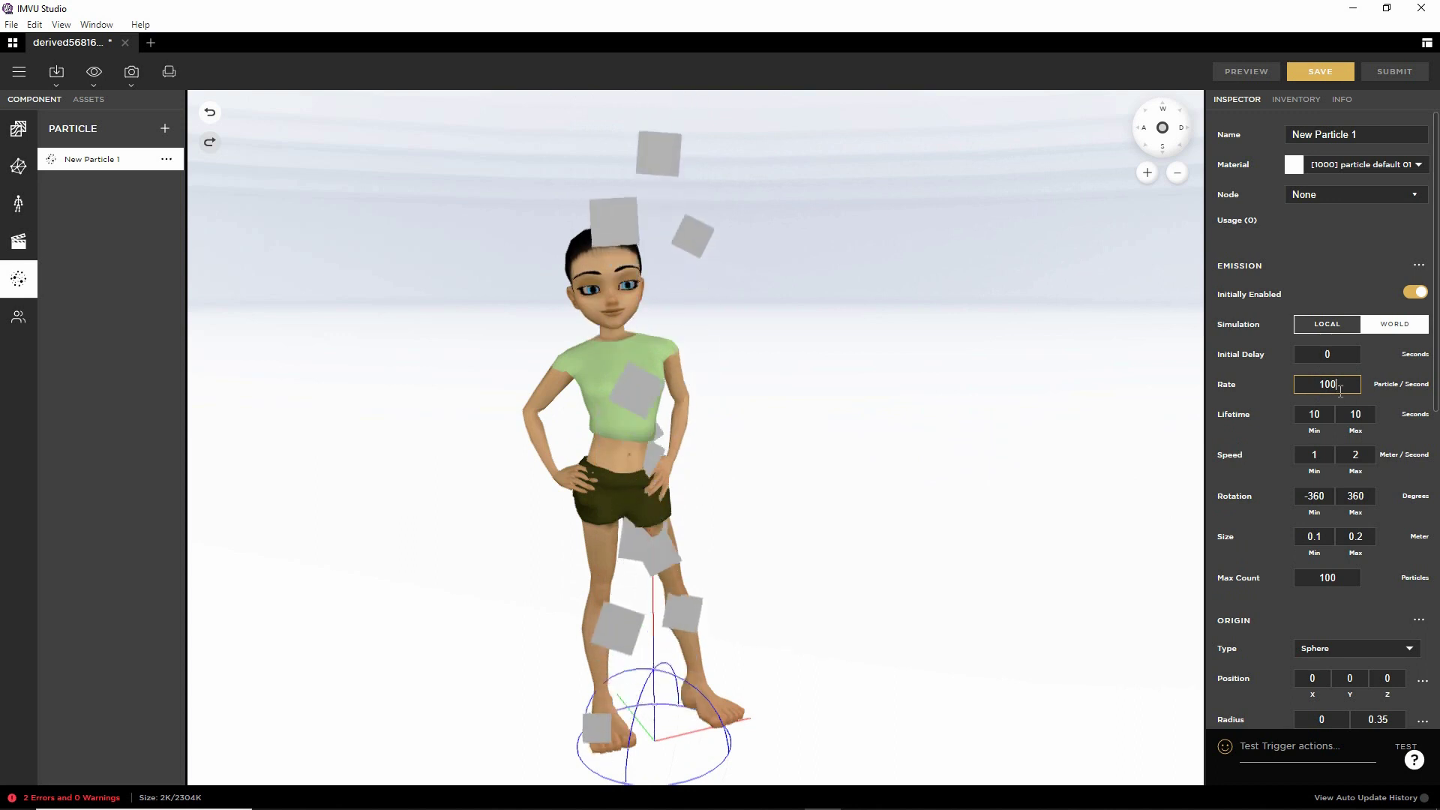
{"action": "left_click", "coordinate": [1248, 70]}
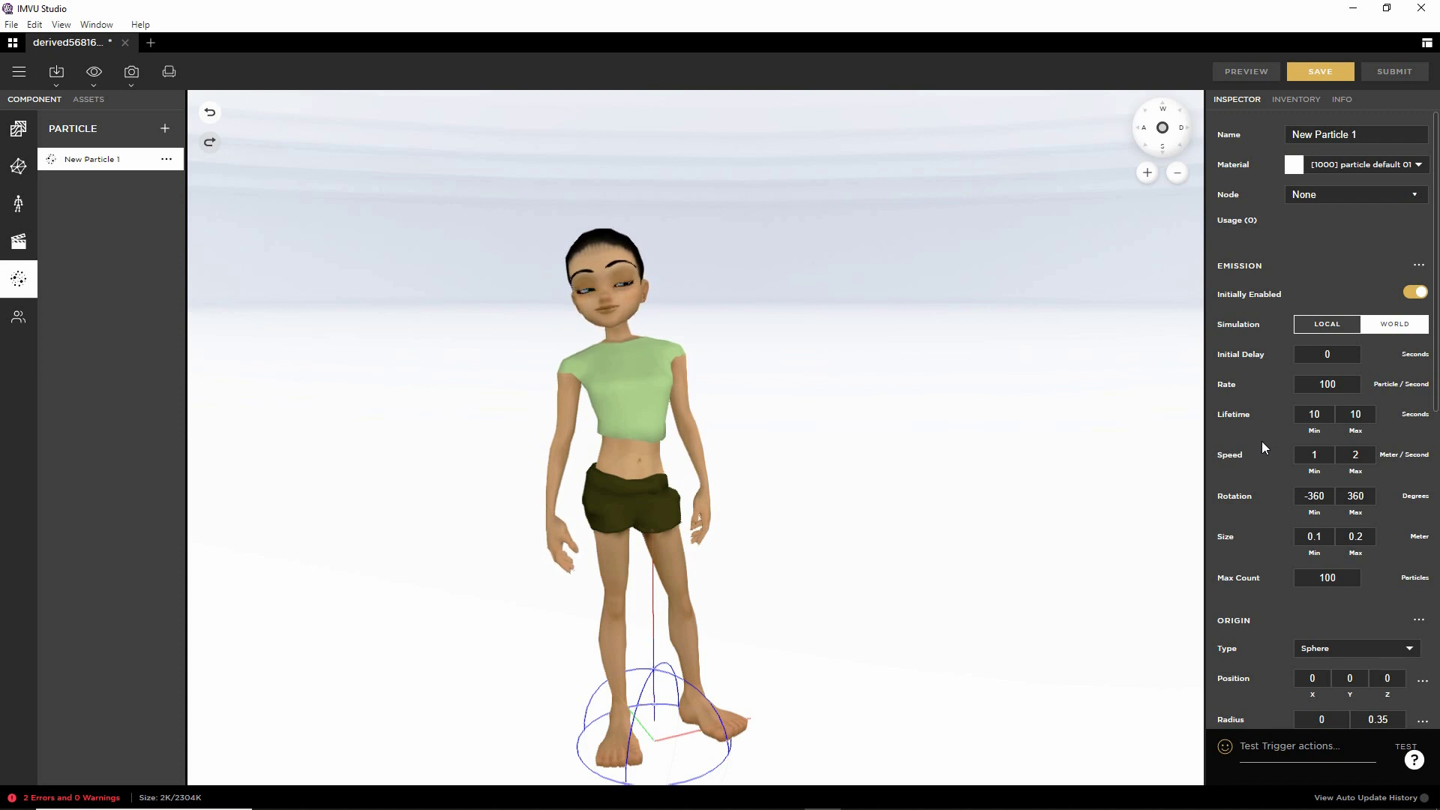
Step: Try an emission rate of 2 particles per second, then restore it to 10 and preview the particles
{"action": "left_click", "coordinate": [1306, 384]}
{"action": "type", "text": "2"}
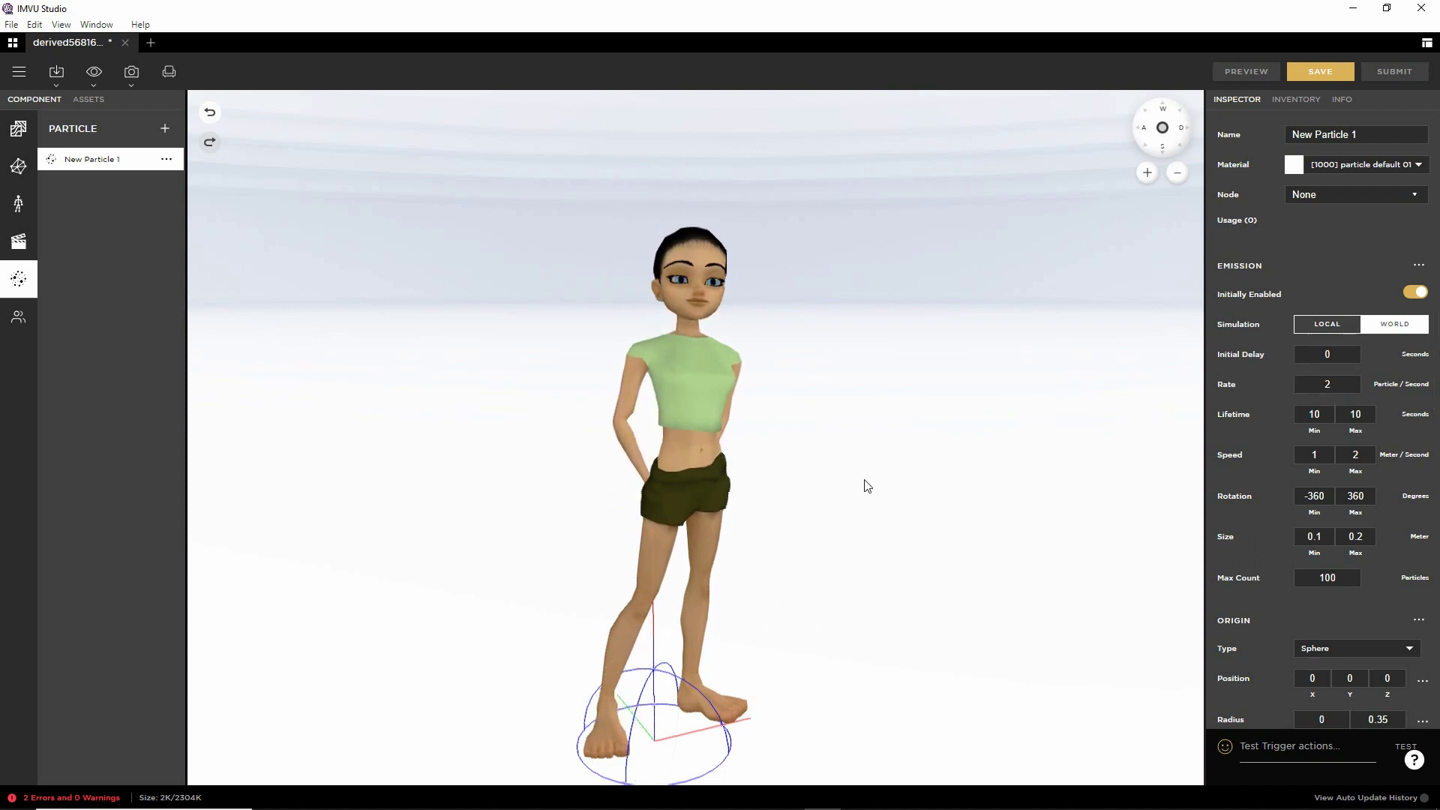
{"action": "left_click", "coordinate": [1335, 383]}
{"action": "type", "text": "10"}
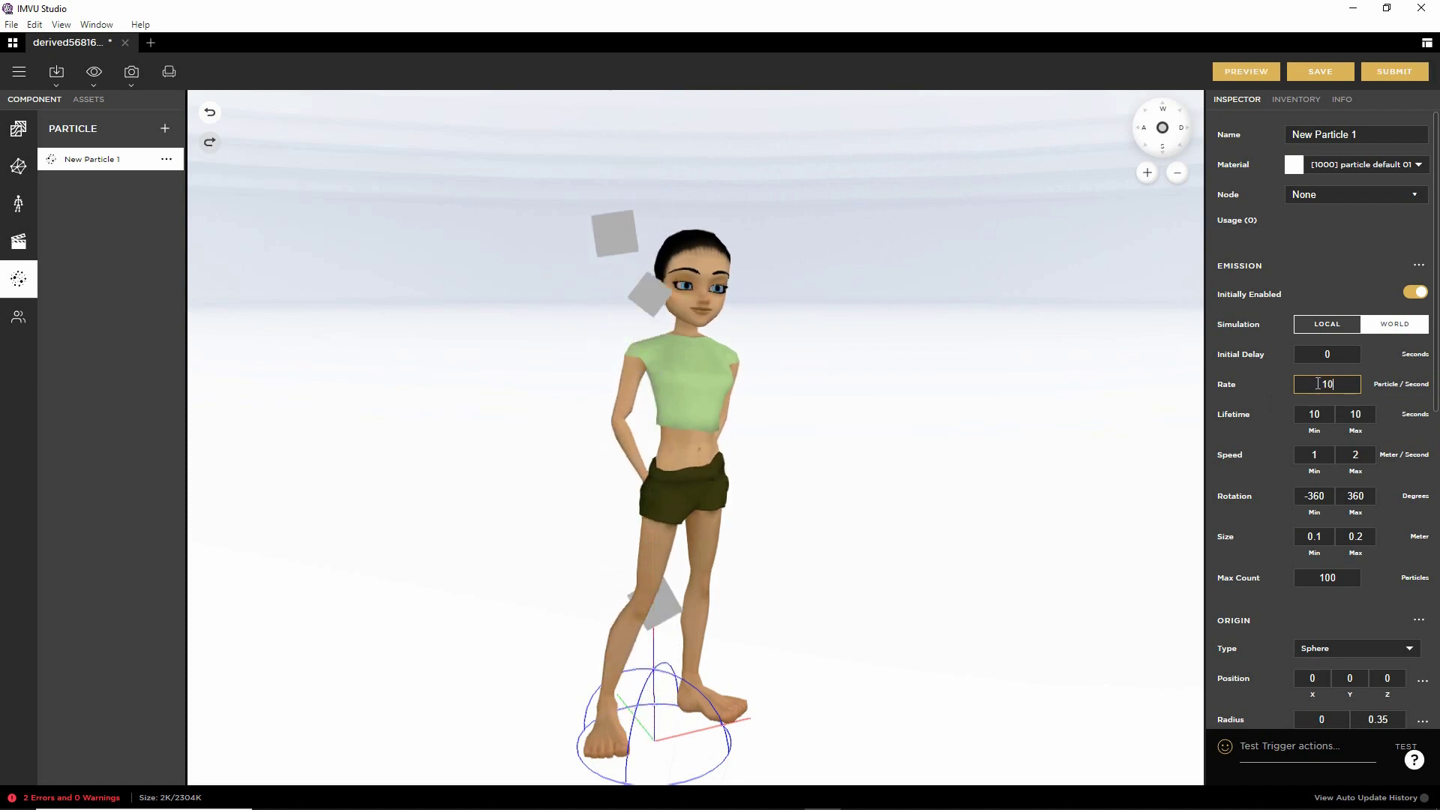
{"action": "left_click", "coordinate": [1243, 69]}
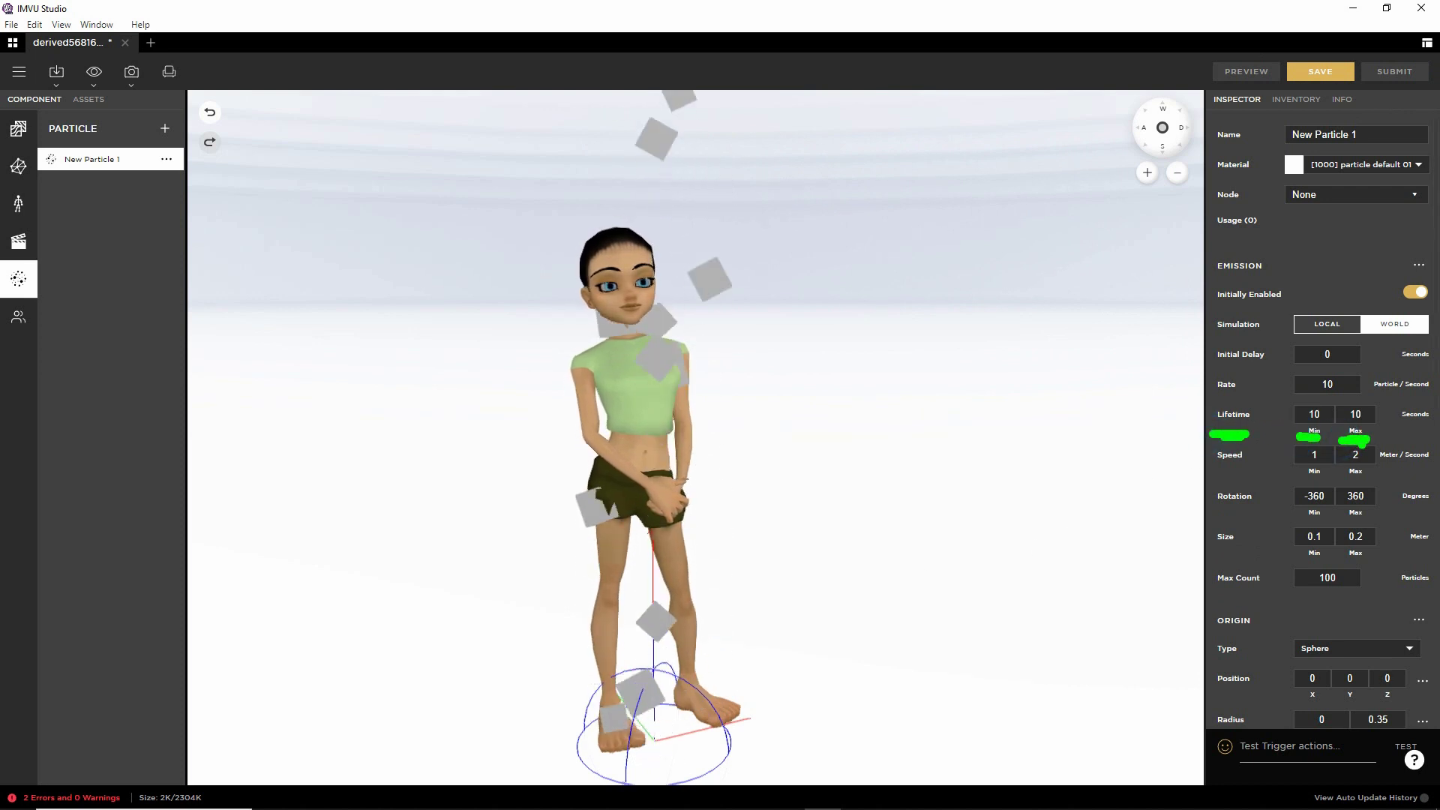
Step: Set the particle lifetime to a minimum of 1 and a maximum of 5 seconds and preview the result
{"action": "left_click", "coordinate": [1300, 413]}
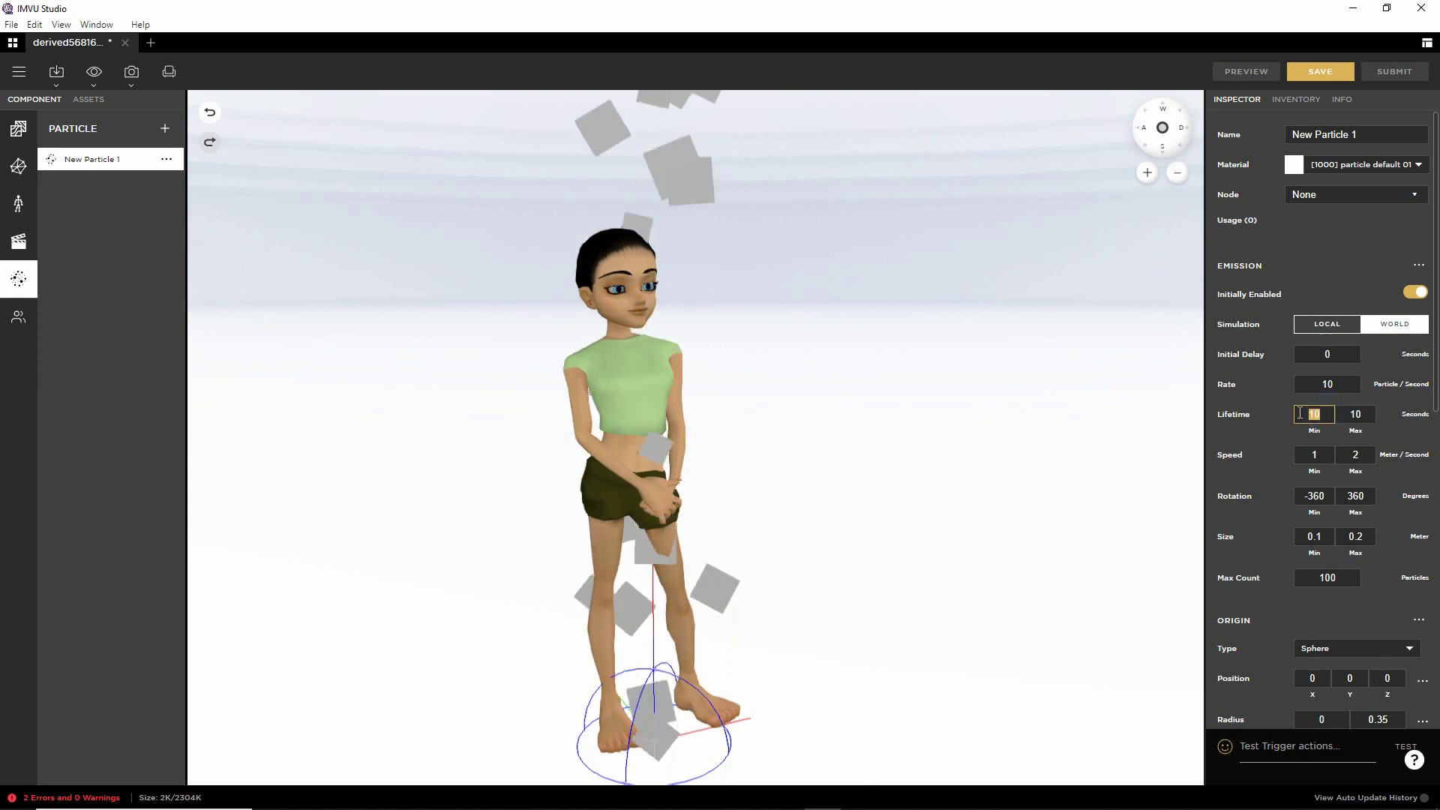
{"action": "type", "text": "1"}
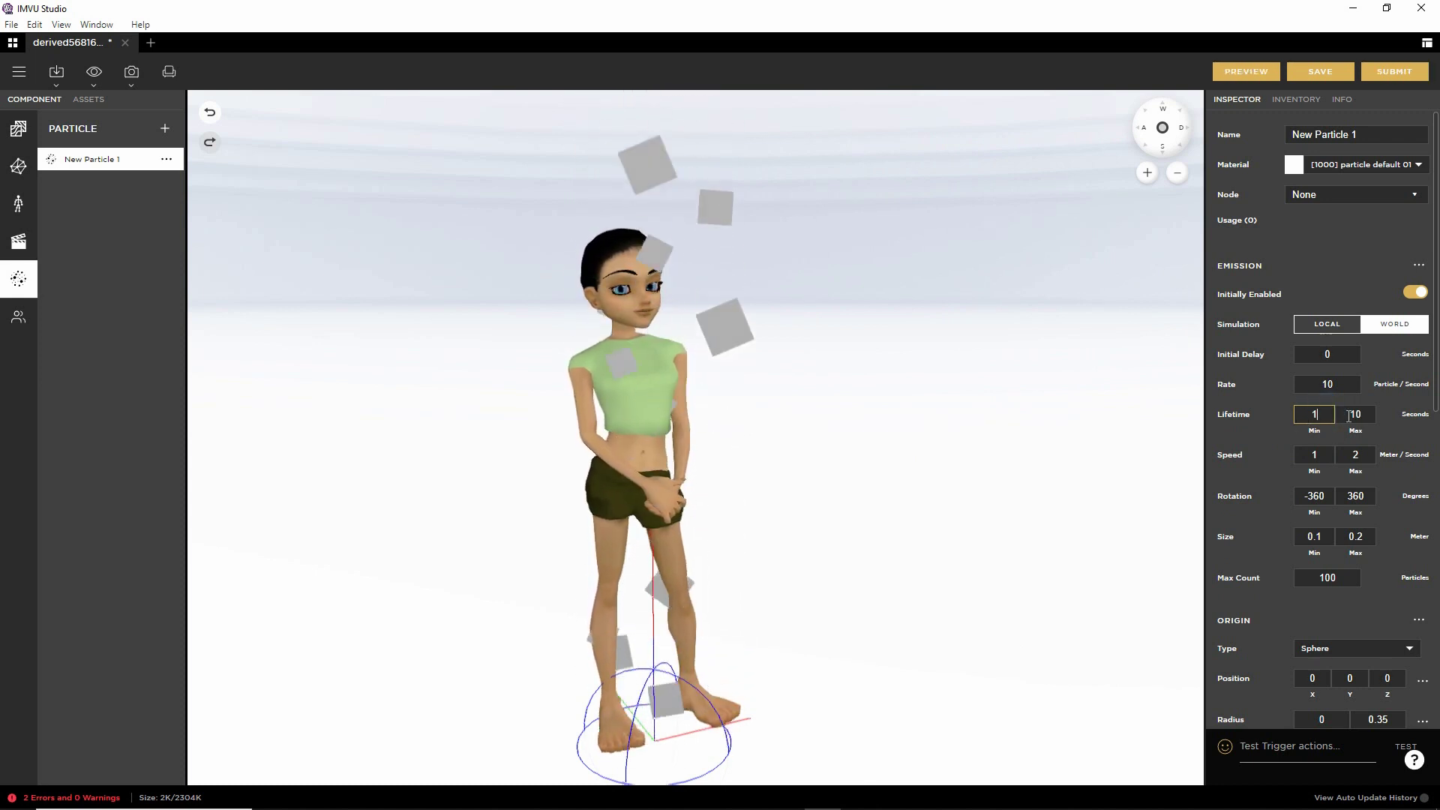
{"action": "left_click", "coordinate": [1363, 414]}
{"action": "type", "text": "5"}
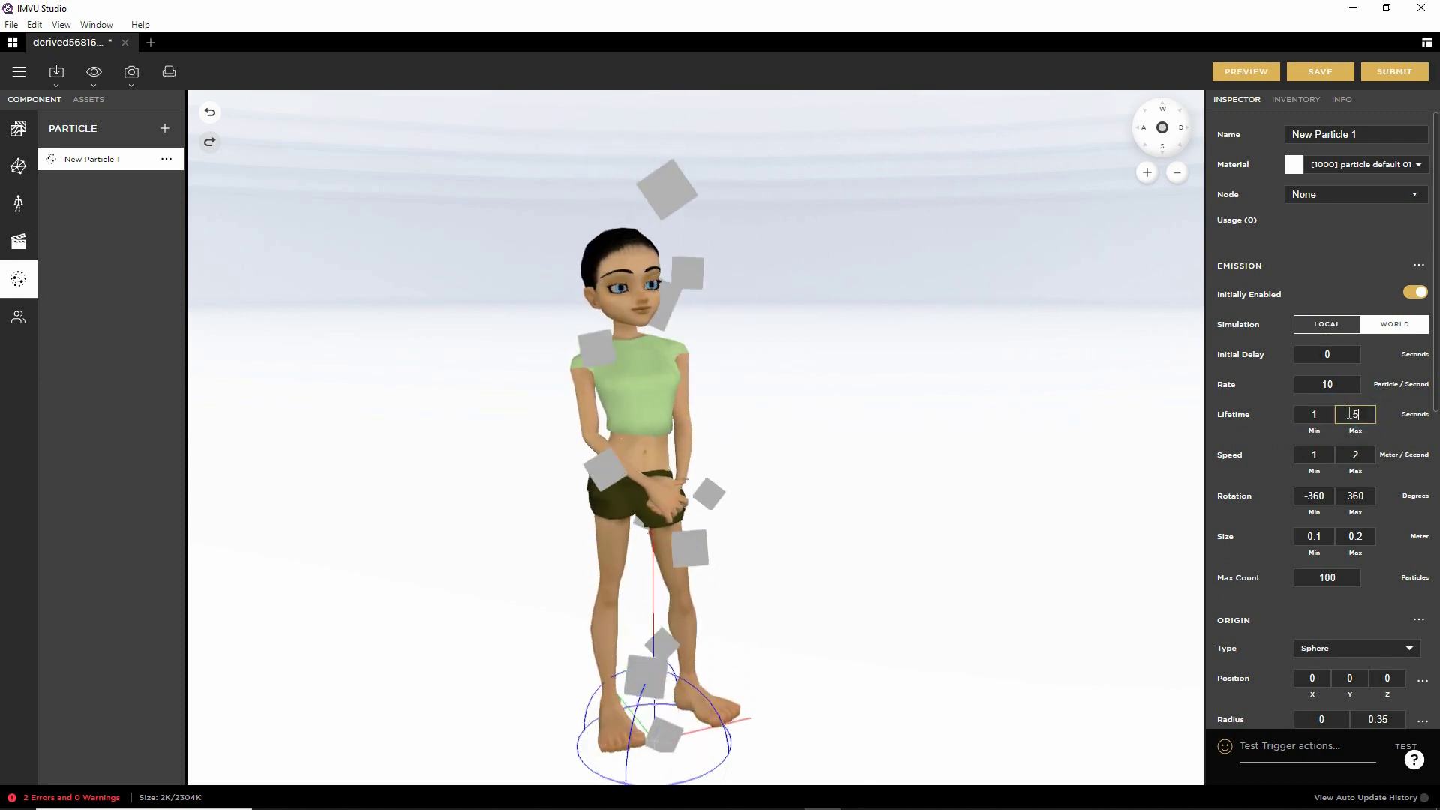
{"action": "left_click", "coordinate": [1246, 71]}
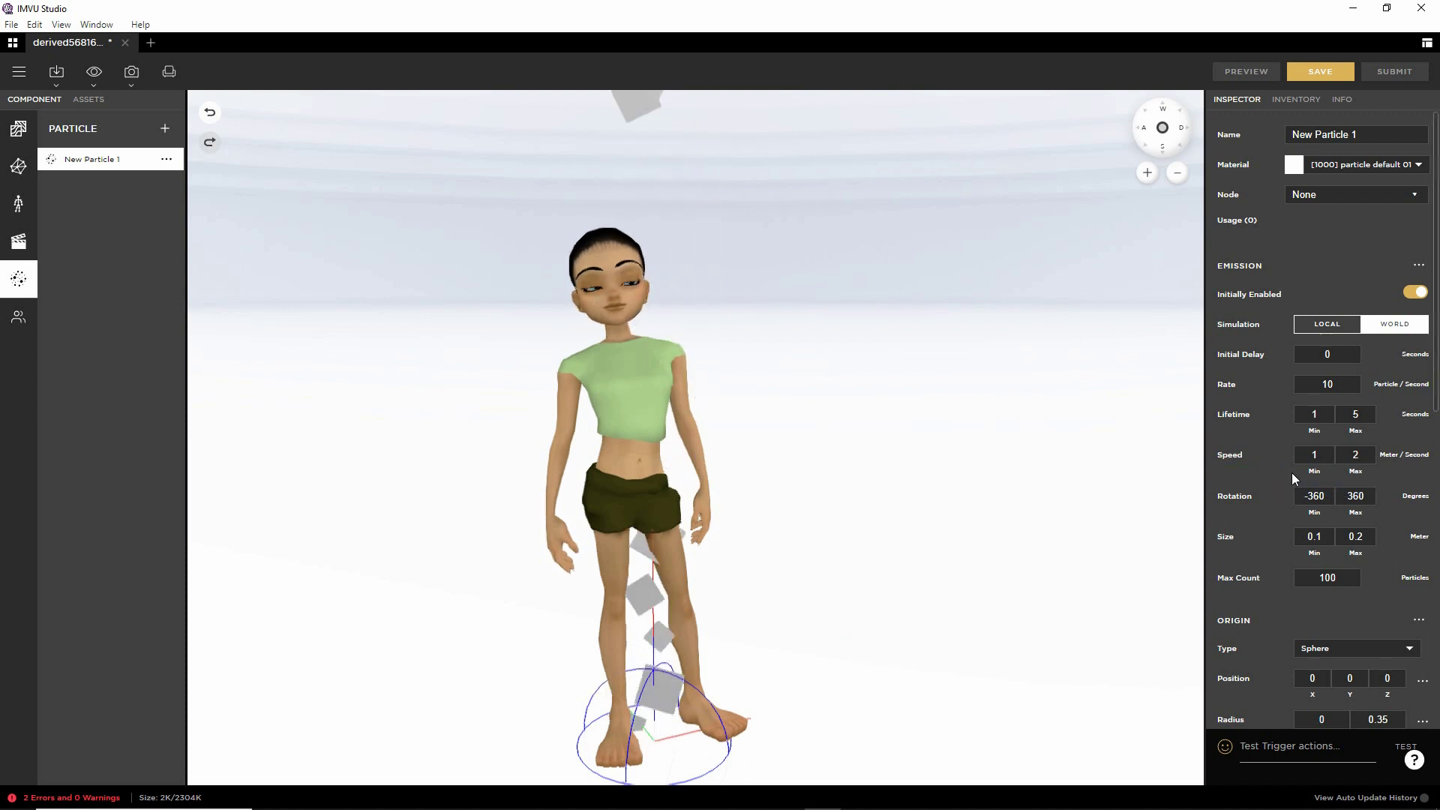
Step: Set the particle's maximum speed to 5 meters per second and preview the faster movement
{"action": "left_click", "coordinate": [1349, 454]}
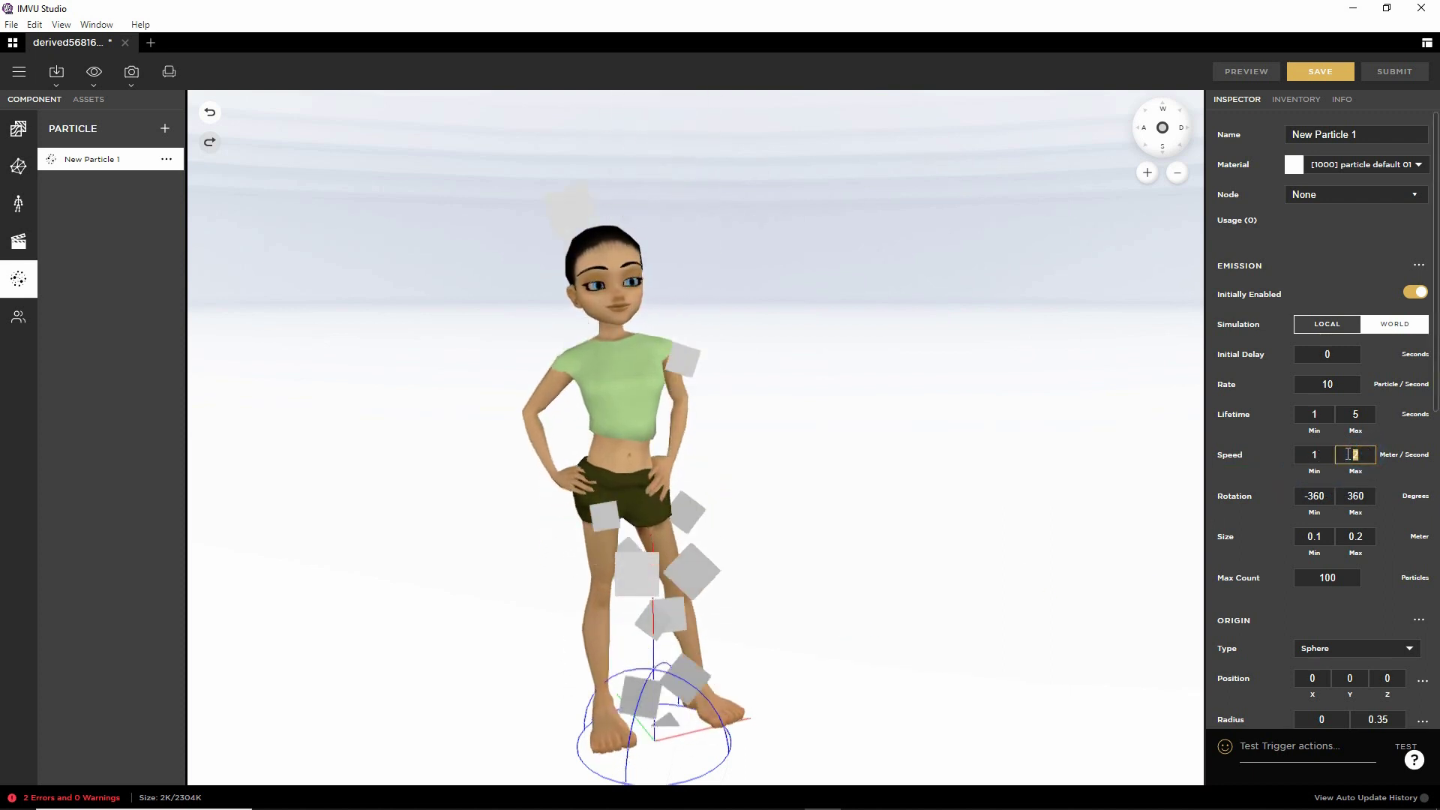
{"action": "type", "text": "5"}
{"action": "key", "text": "Return"}
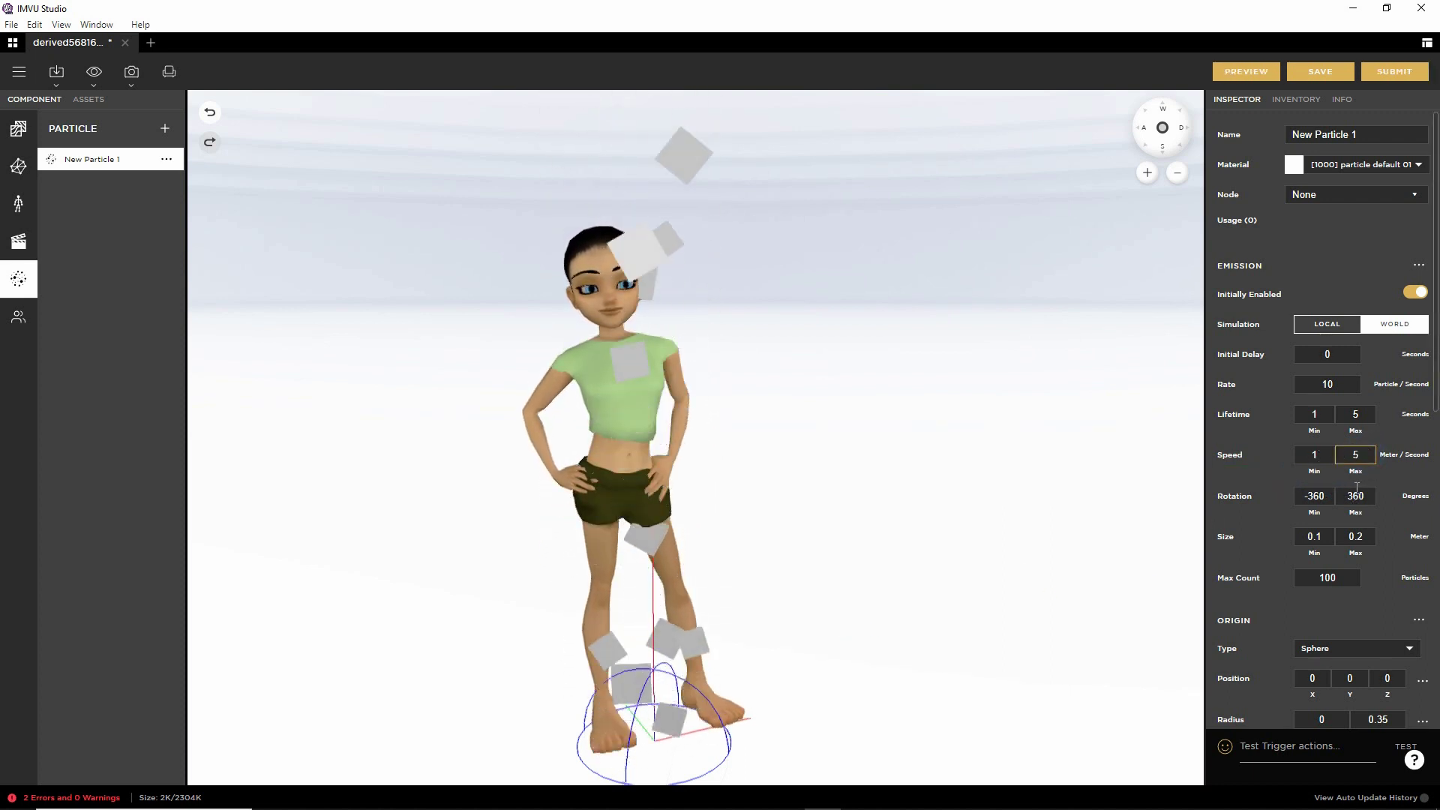
{"action": "left_click", "coordinate": [1246, 72]}
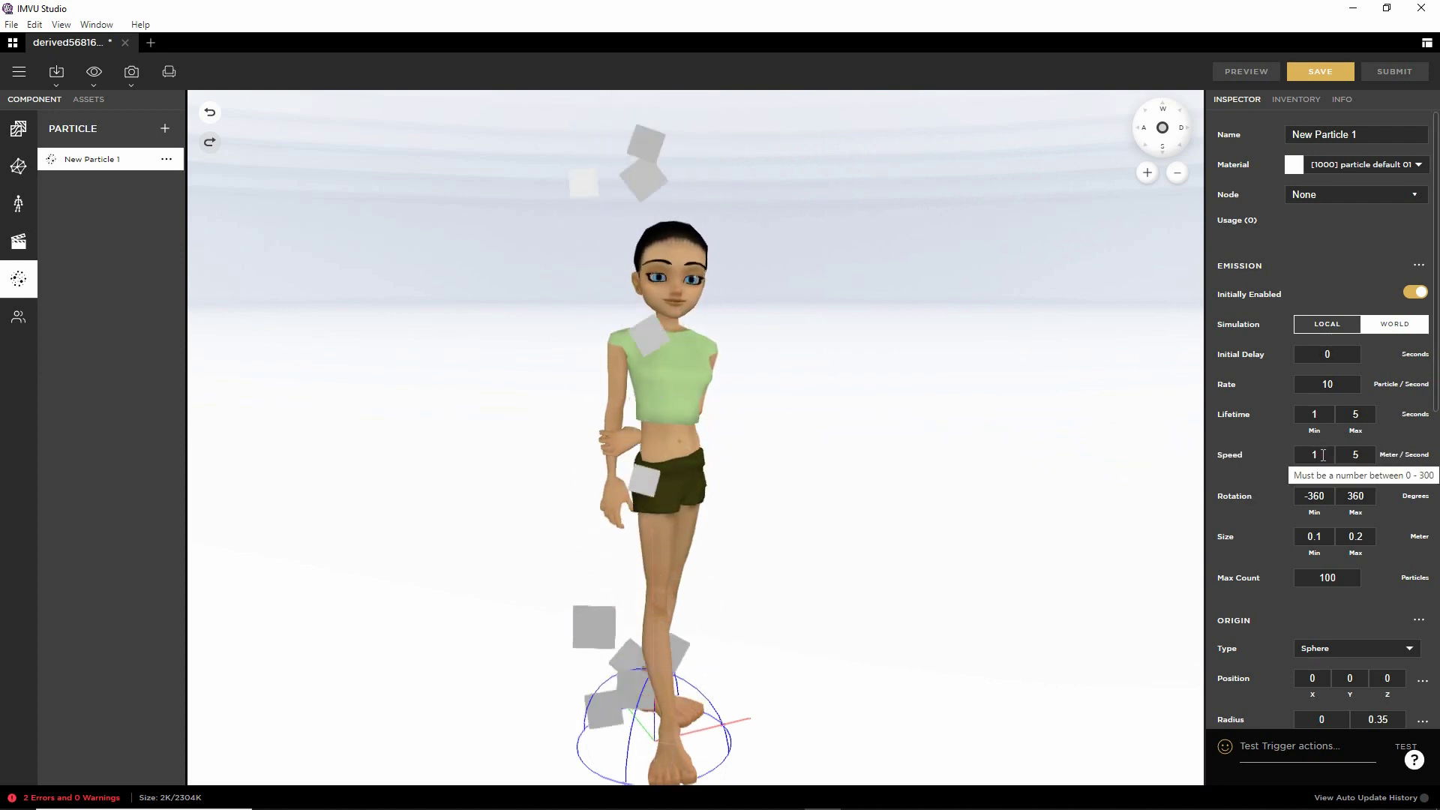
Step: Set the particle speed to a minimum of .01 and a maximum of .75 meters per second and preview it
{"action": "mouse_move", "coordinate": [1236, 510]}
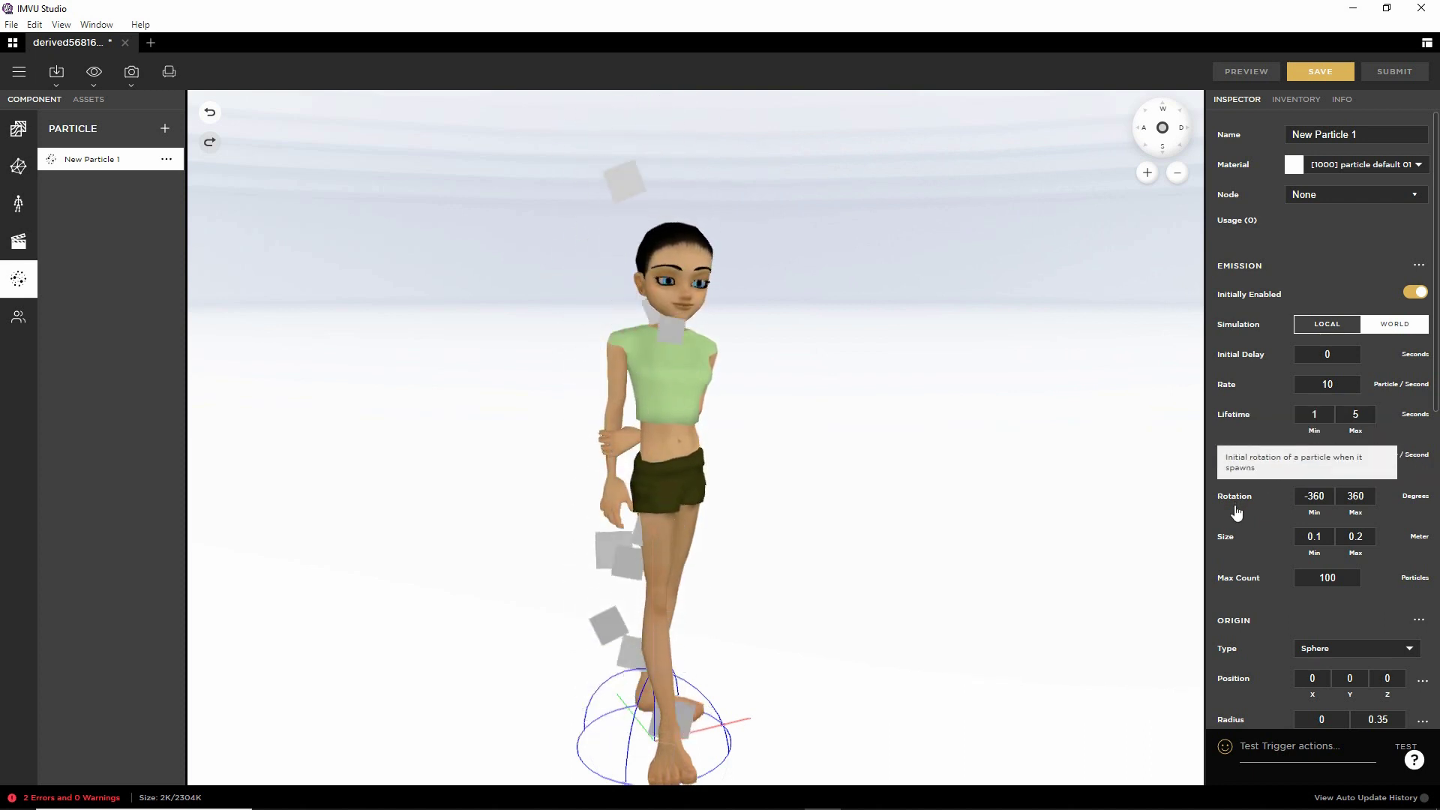
{"action": "left_click", "coordinate": [1362, 453]}
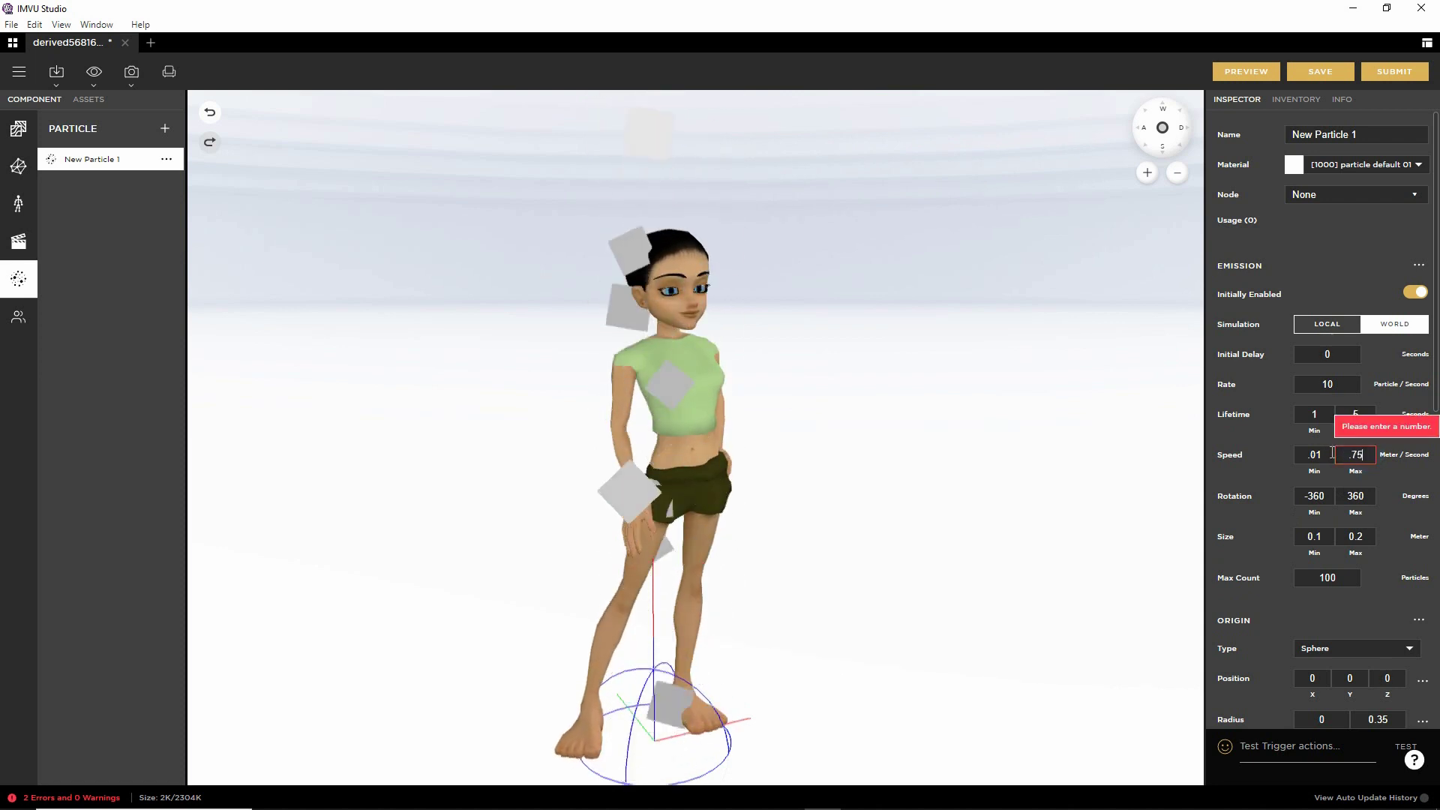
{"action": "type", "text": ".75"}
{"action": "left_click", "coordinate": [1246, 72]}
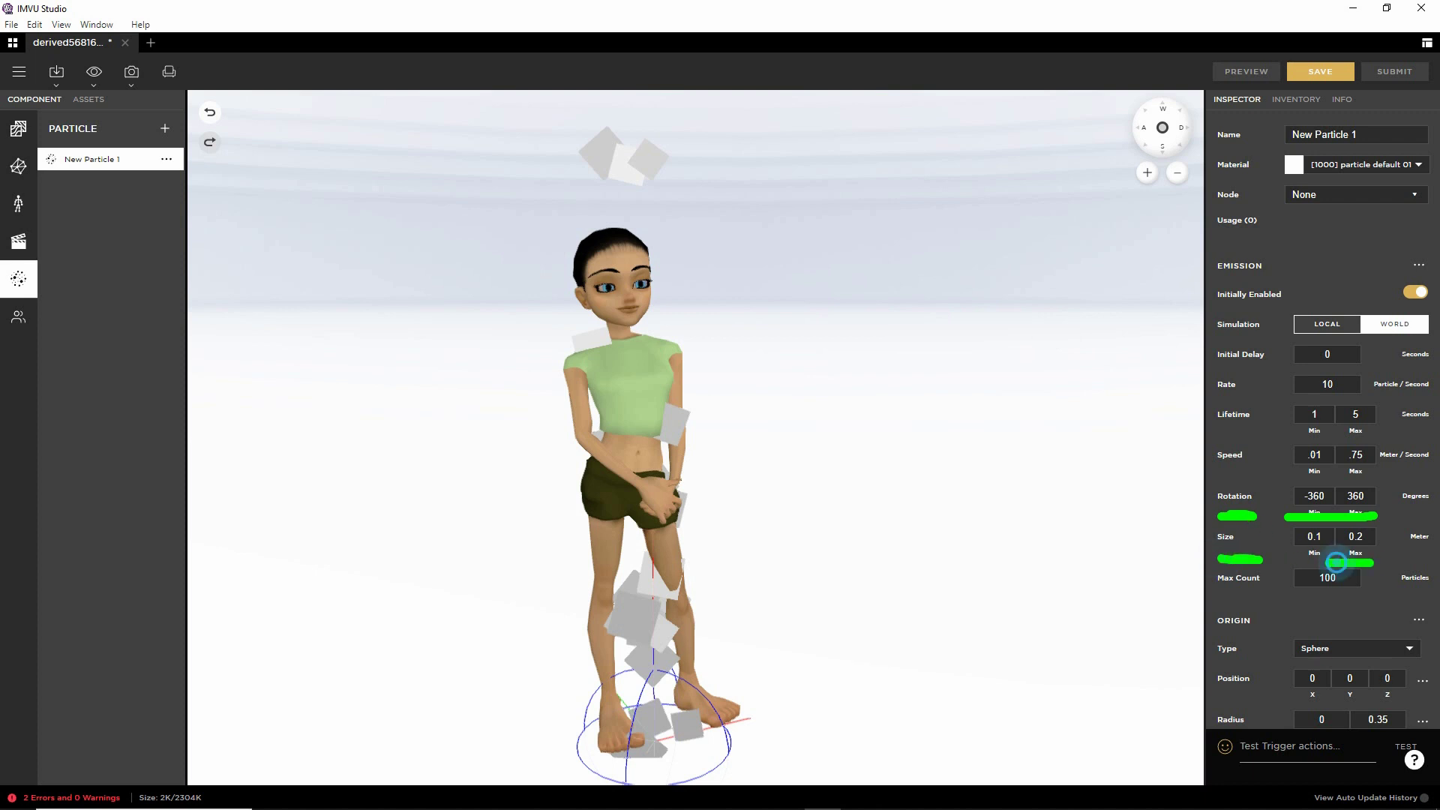
Step: Set the particle's maximum size to 0.5 meter and preview the larger particles around the avatar
{"action": "key", "text": "Escape"}
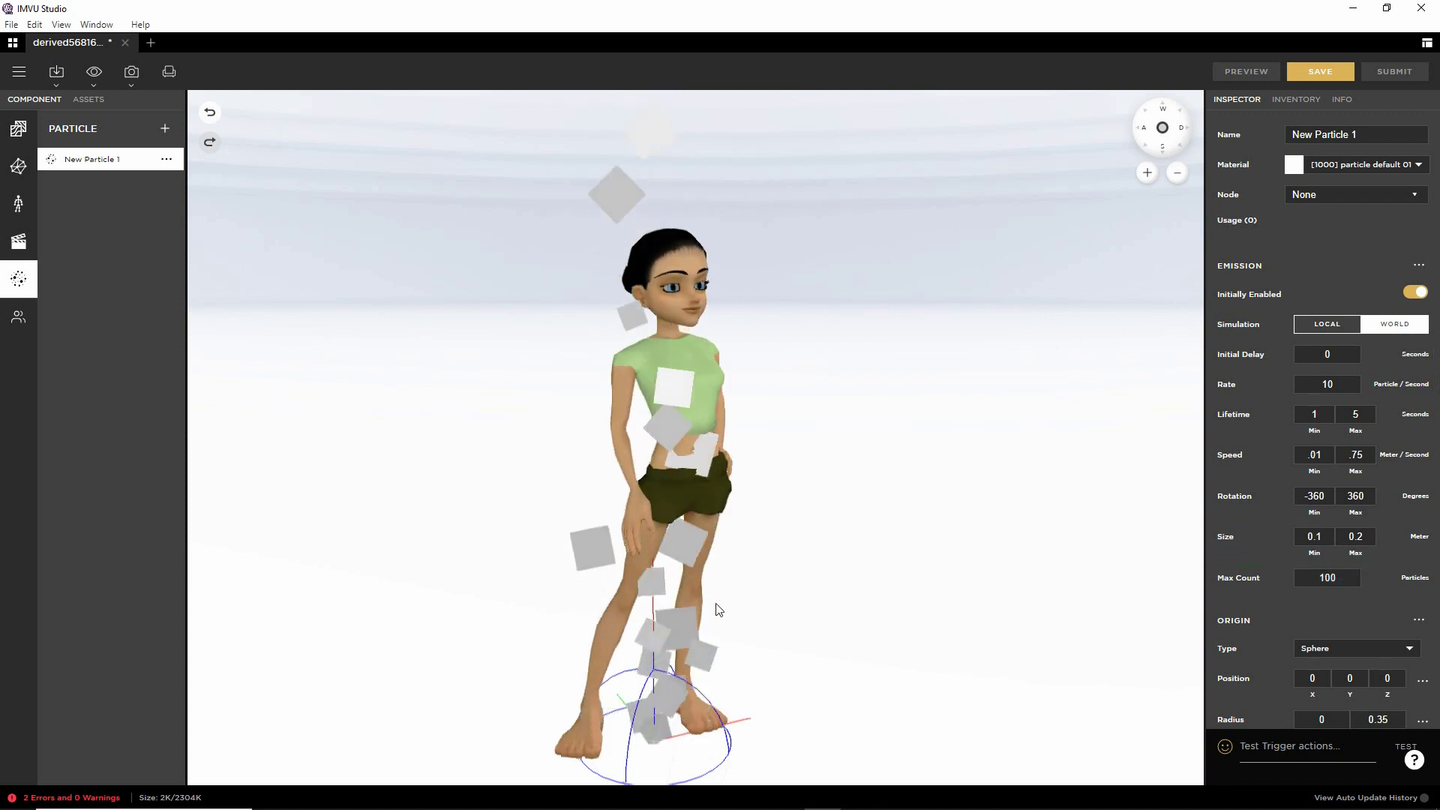
{"action": "left_click", "coordinate": [1358, 537]}
{"action": "key", "text": "BackSpace"}
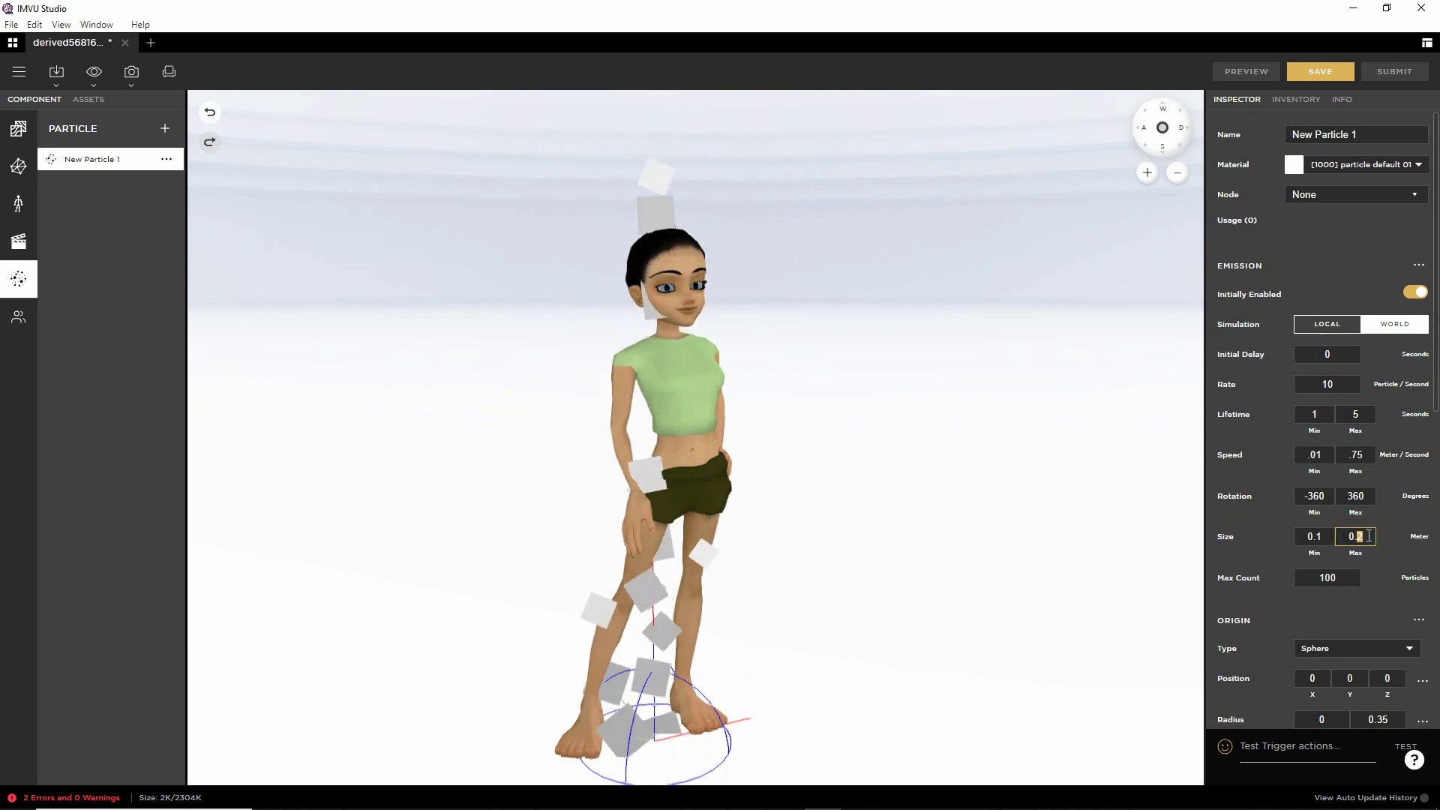
{"action": "type", "text": "5"}
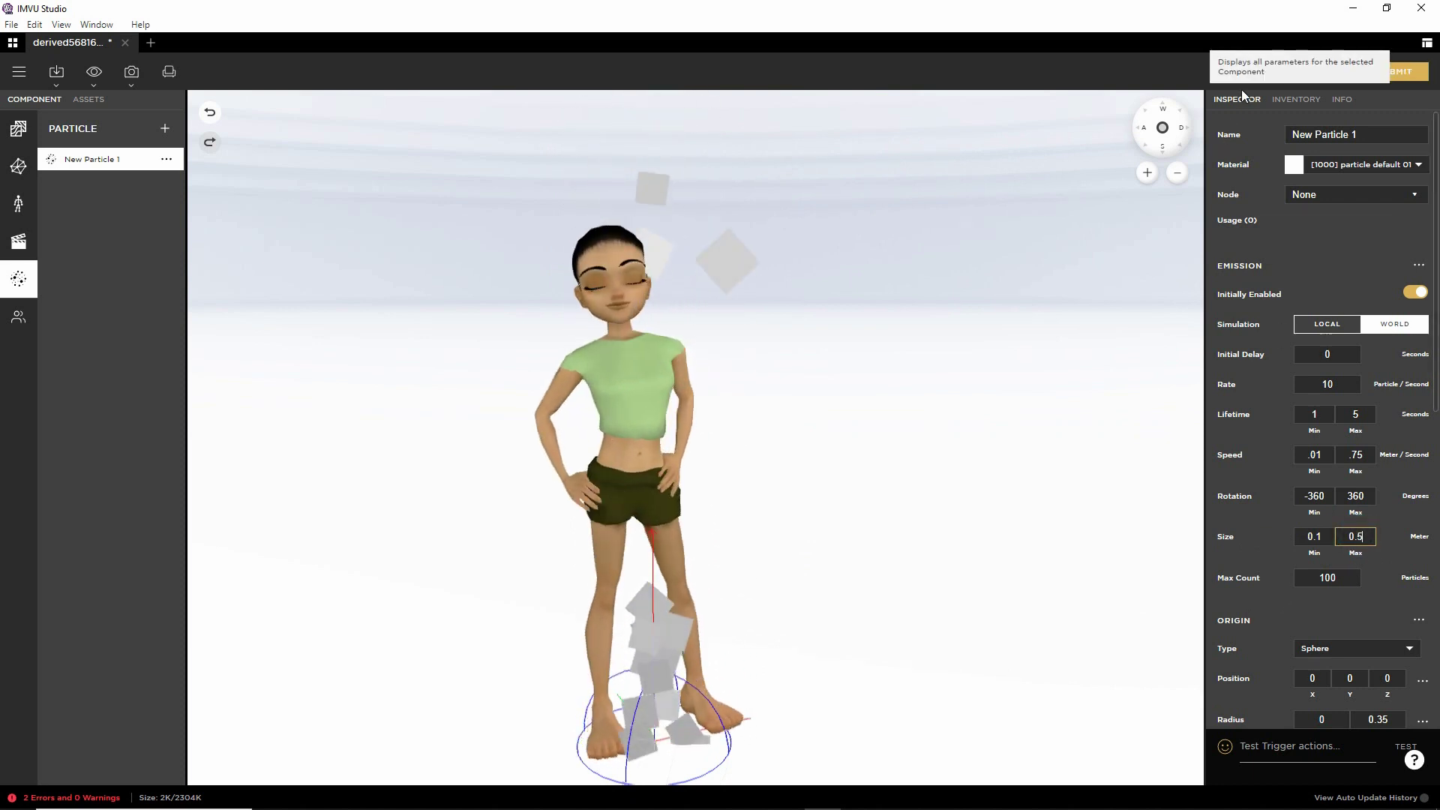
{"action": "left_click", "coordinate": [988, 424]}
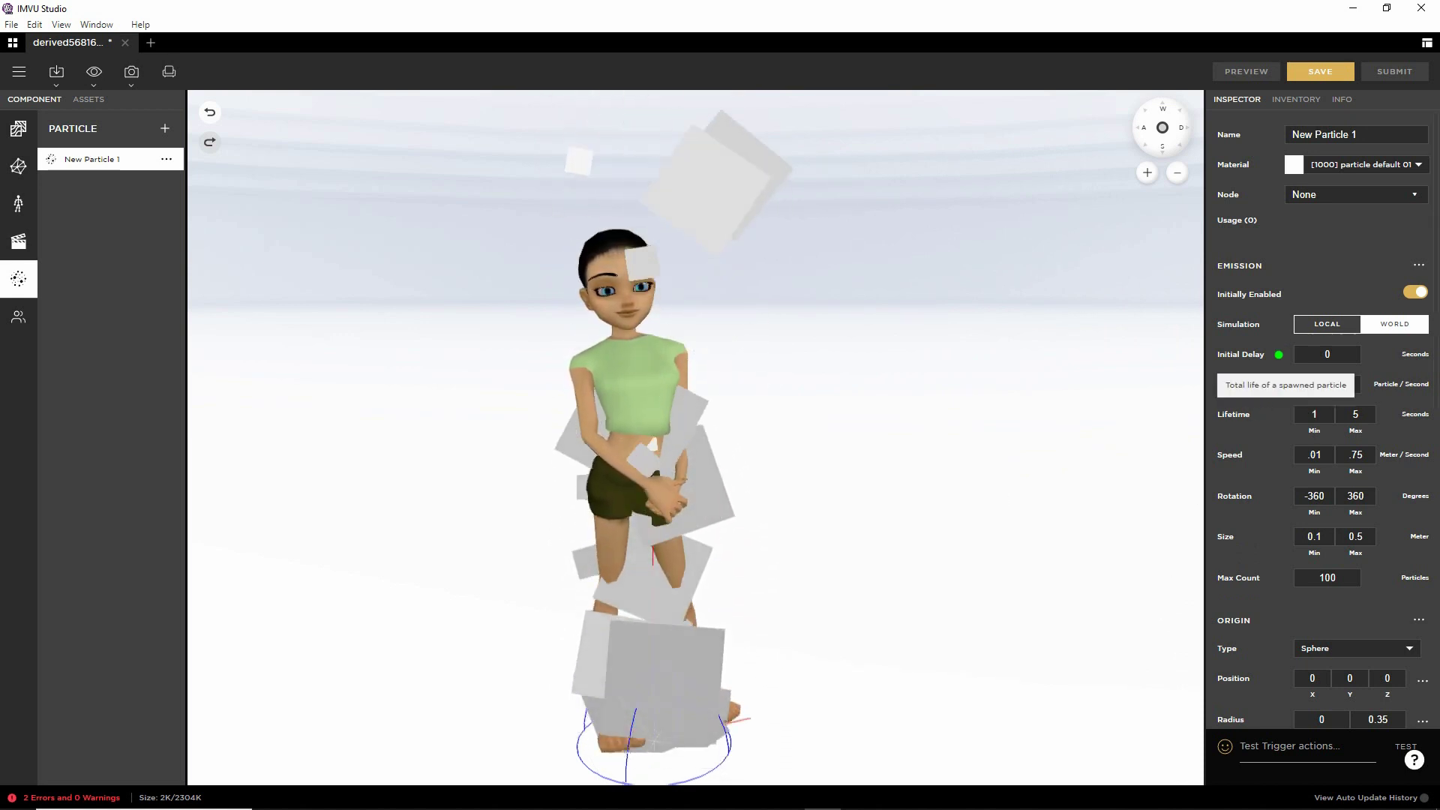
{"action": "left_click_drag", "start_coordinate": [1277, 357], "coordinate": [1274, 556]}
{"action": "left_click_drag", "start_coordinate": [1188, 456], "coordinate": [1020, 483]}
{"action": "mouse_move", "coordinate": [1053, 453]}
{"action": "left_mouse_down"}
{"action": "mouse_move", "coordinate": [942, 492]}
{"action": "mouse_move", "coordinate": [1065, 504]}
{"action": "left_mouse_up"}
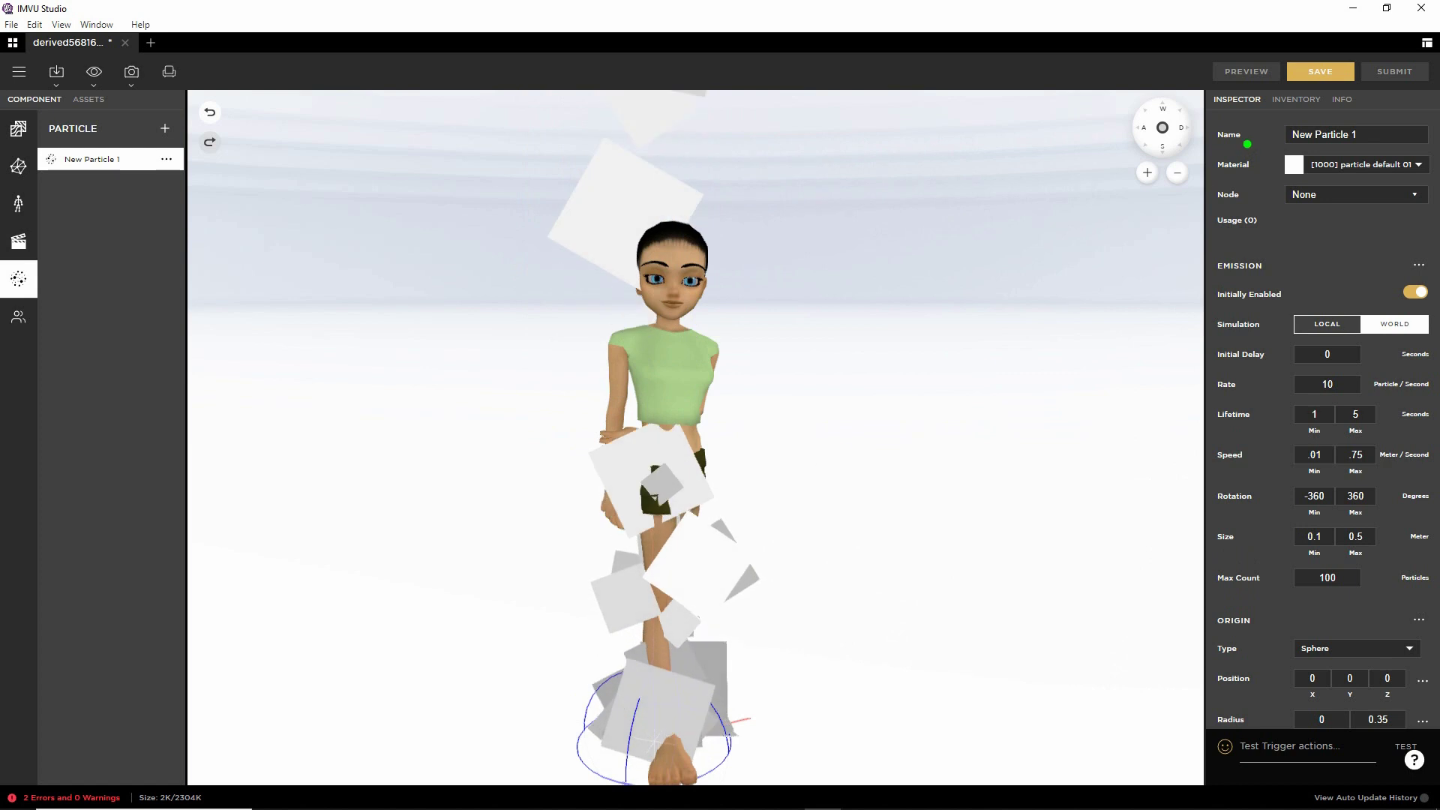
Step: Rename the particle to "hearts"
{"action": "triple_click", "coordinate": [1295, 133]}
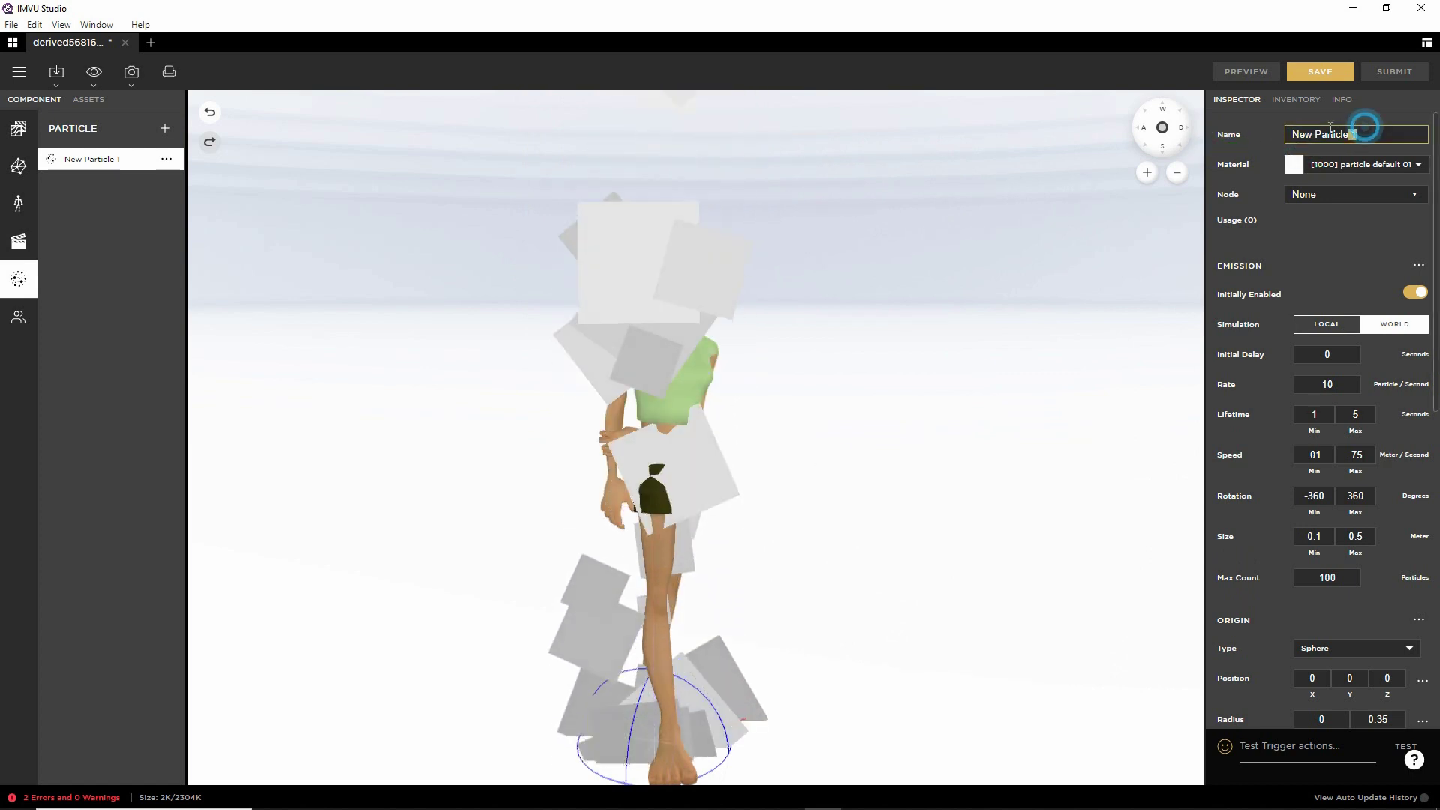
{"action": "type", "text": "heart6s"}
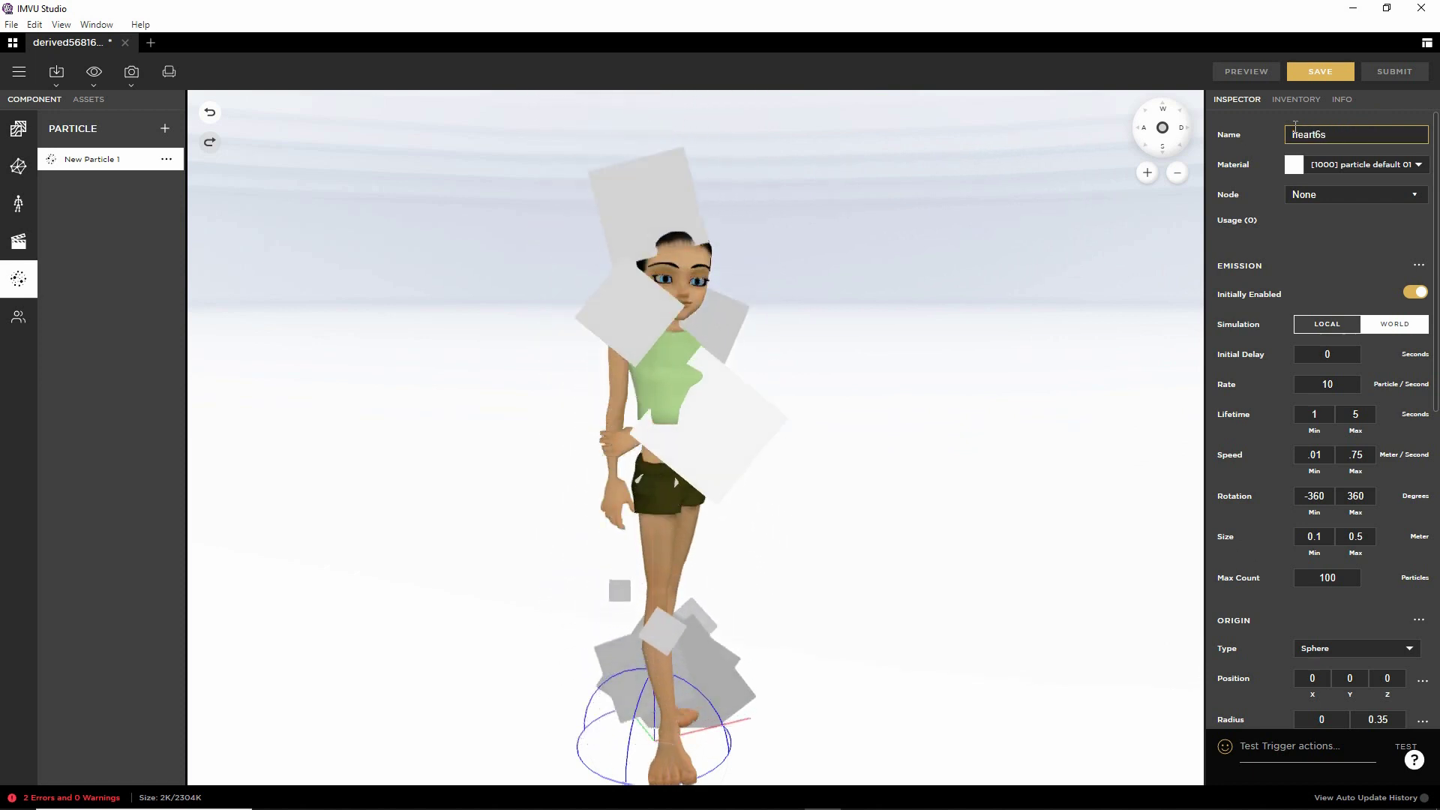
{"action": "key", "text": "Left"}
{"action": "key", "text": "BackSpace"}
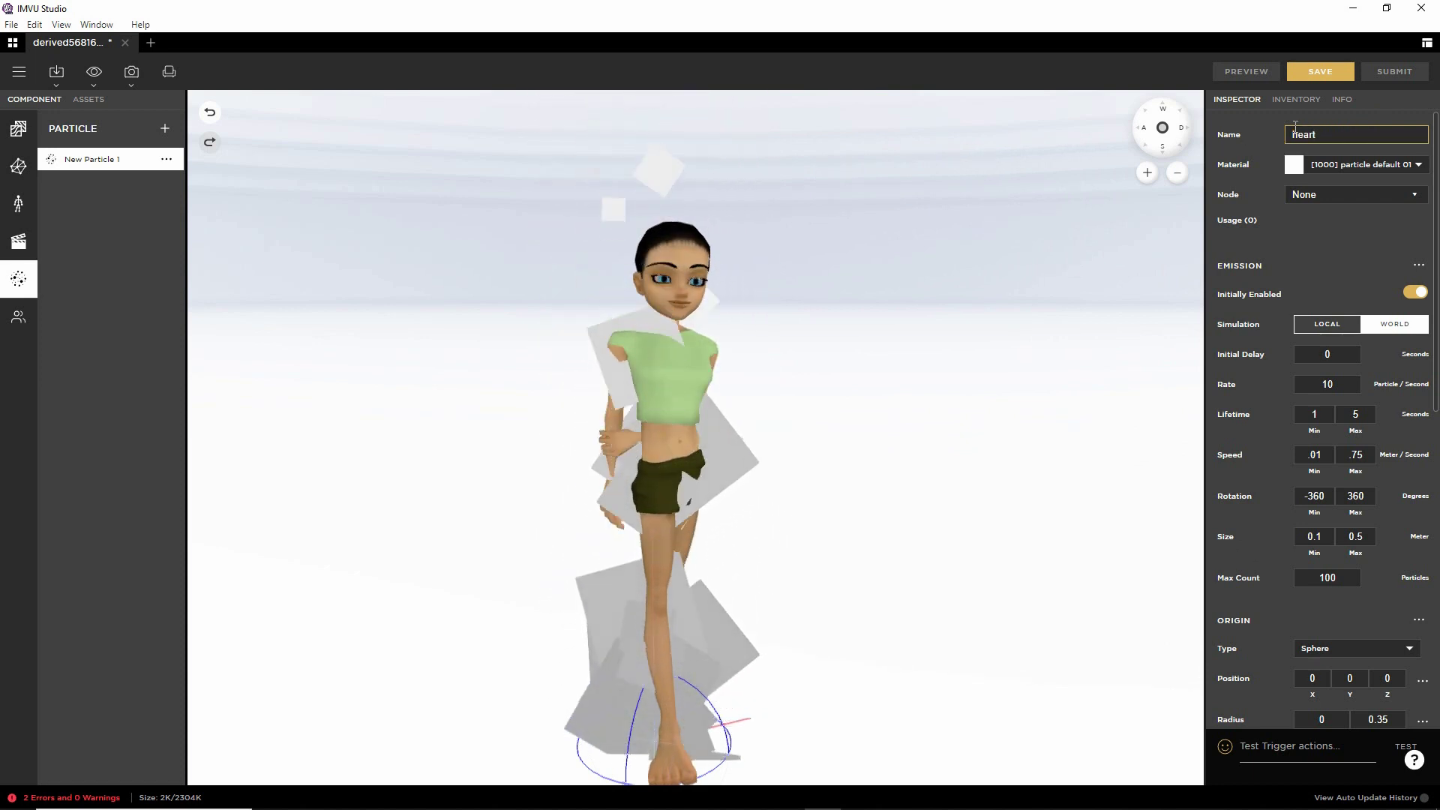
{"action": "key", "text": "Return"}
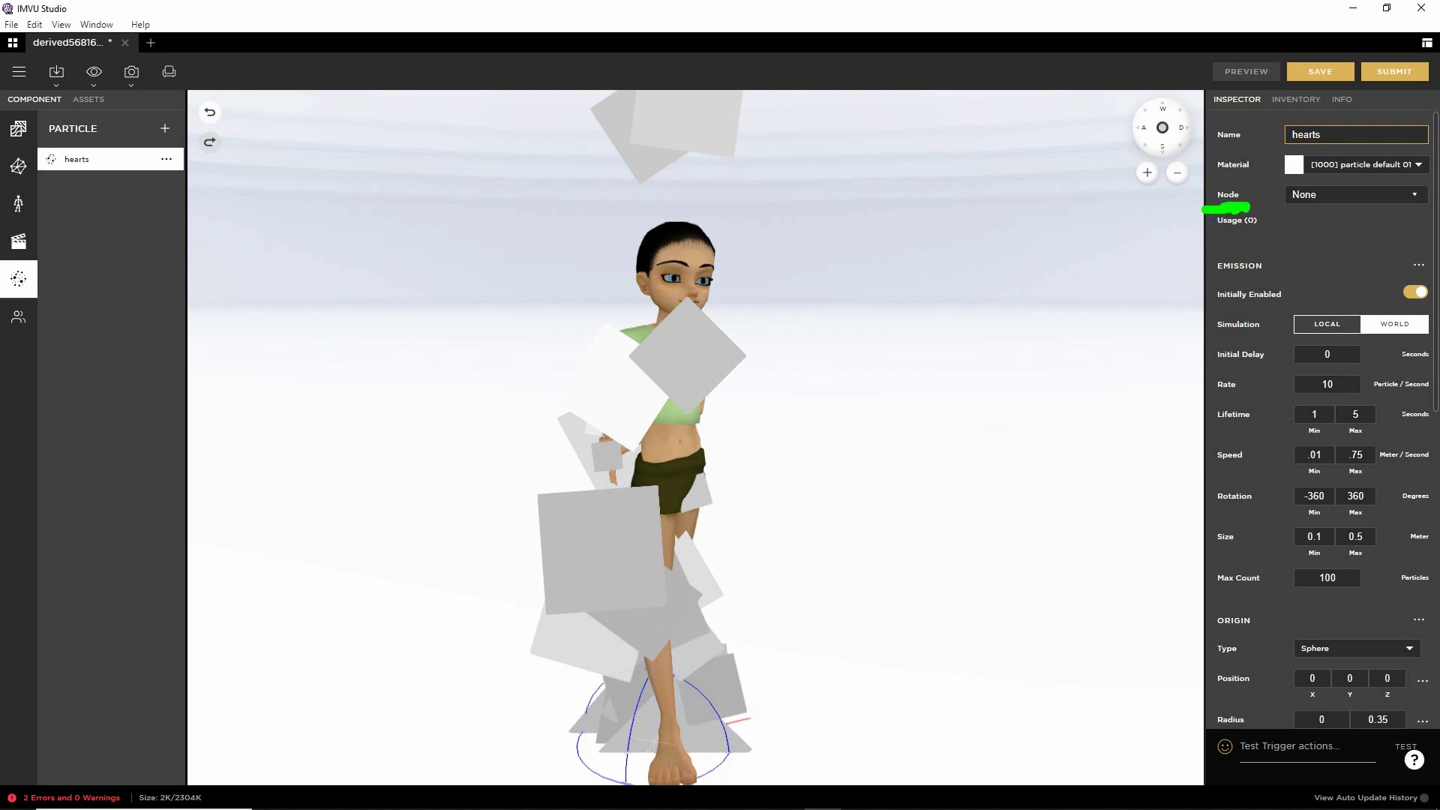
Step: Attach the hearts particle to the AttachmentRoot node and preview the change
{"action": "left_click", "coordinate": [1362, 194]}
{"action": "left_click", "coordinate": [1335, 229]}
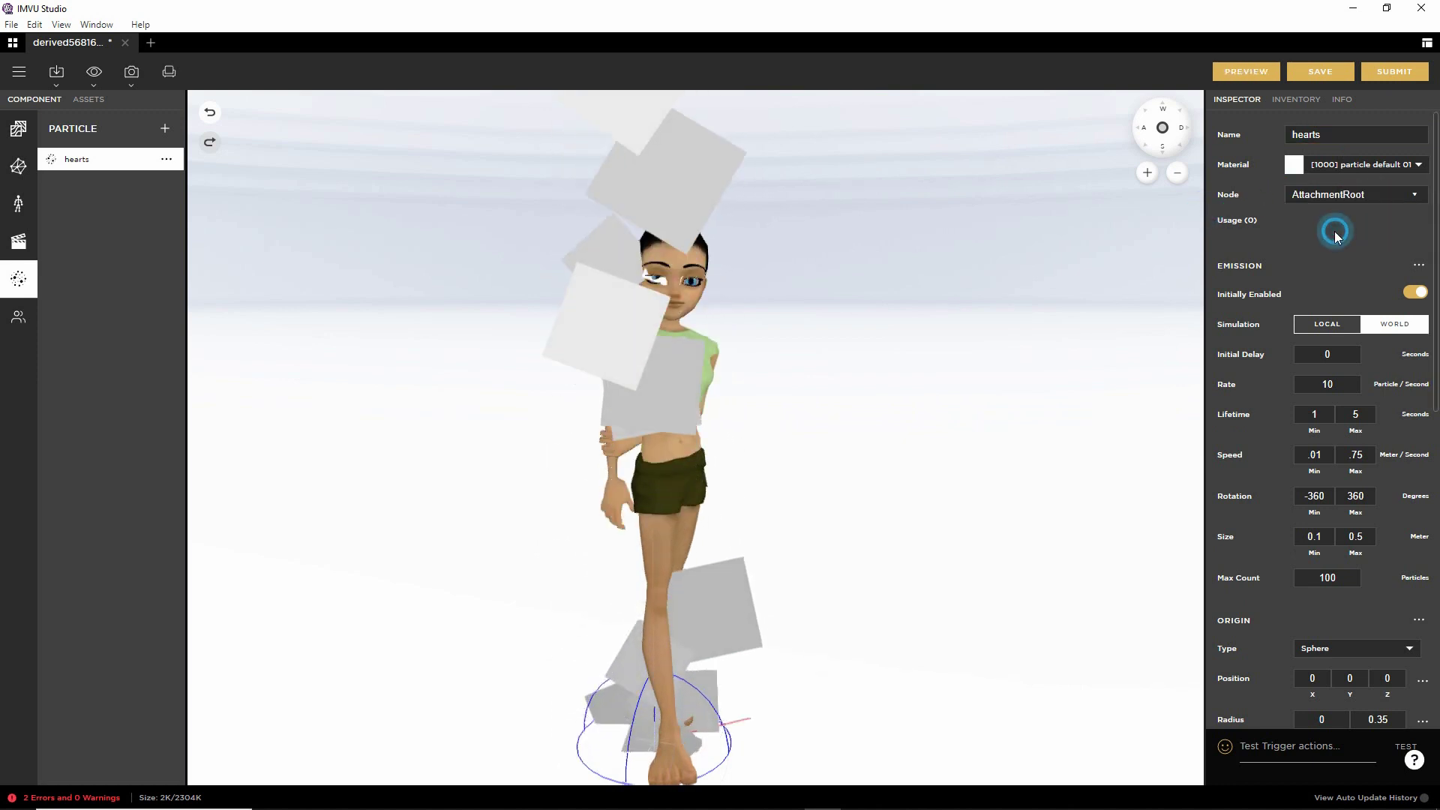
{"action": "left_click", "coordinate": [1247, 71]}
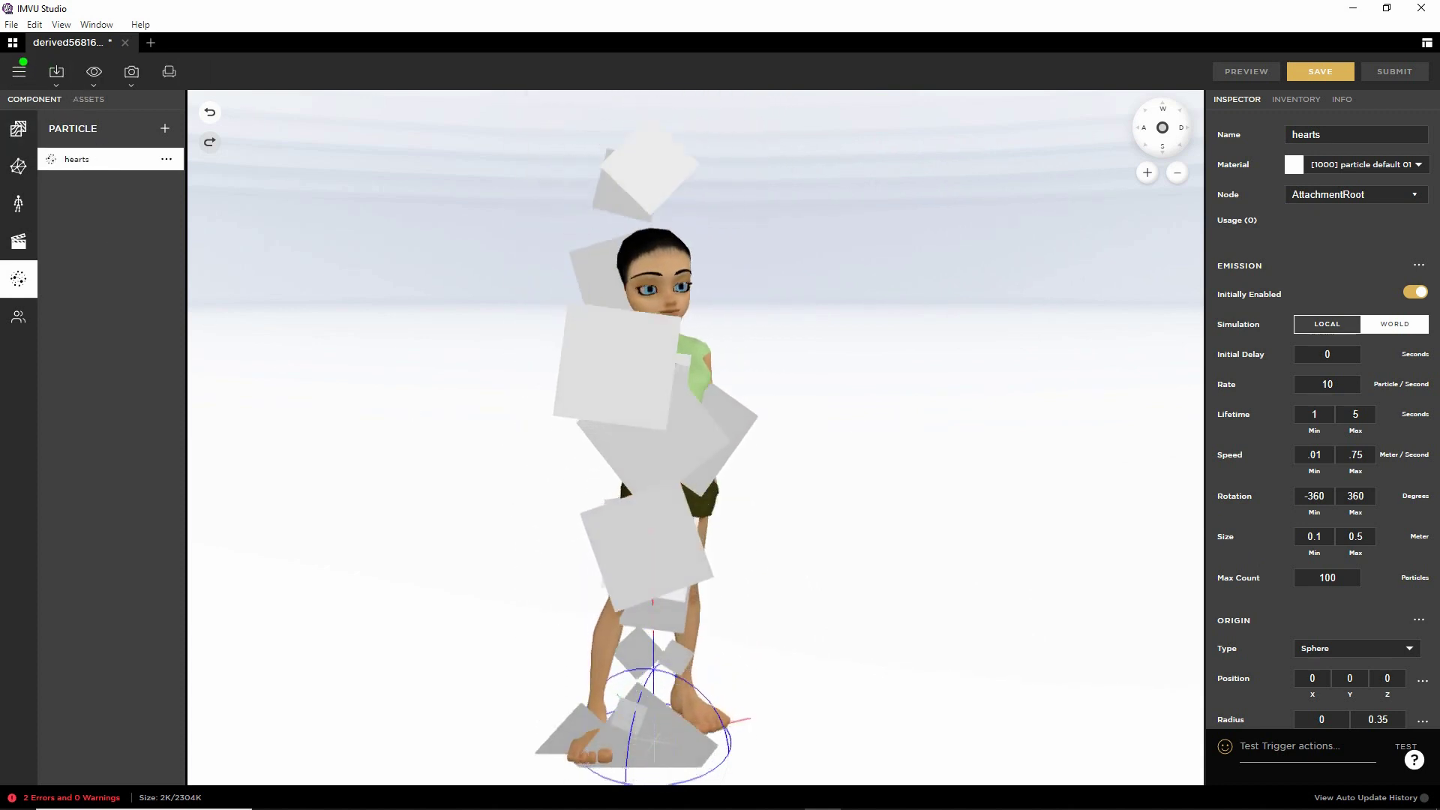
Step: Save the project as a new product named "hearts prt"
{"action": "left_click", "coordinate": [18, 72]}
{"action": "mouse_move", "coordinate": [35, 106]}
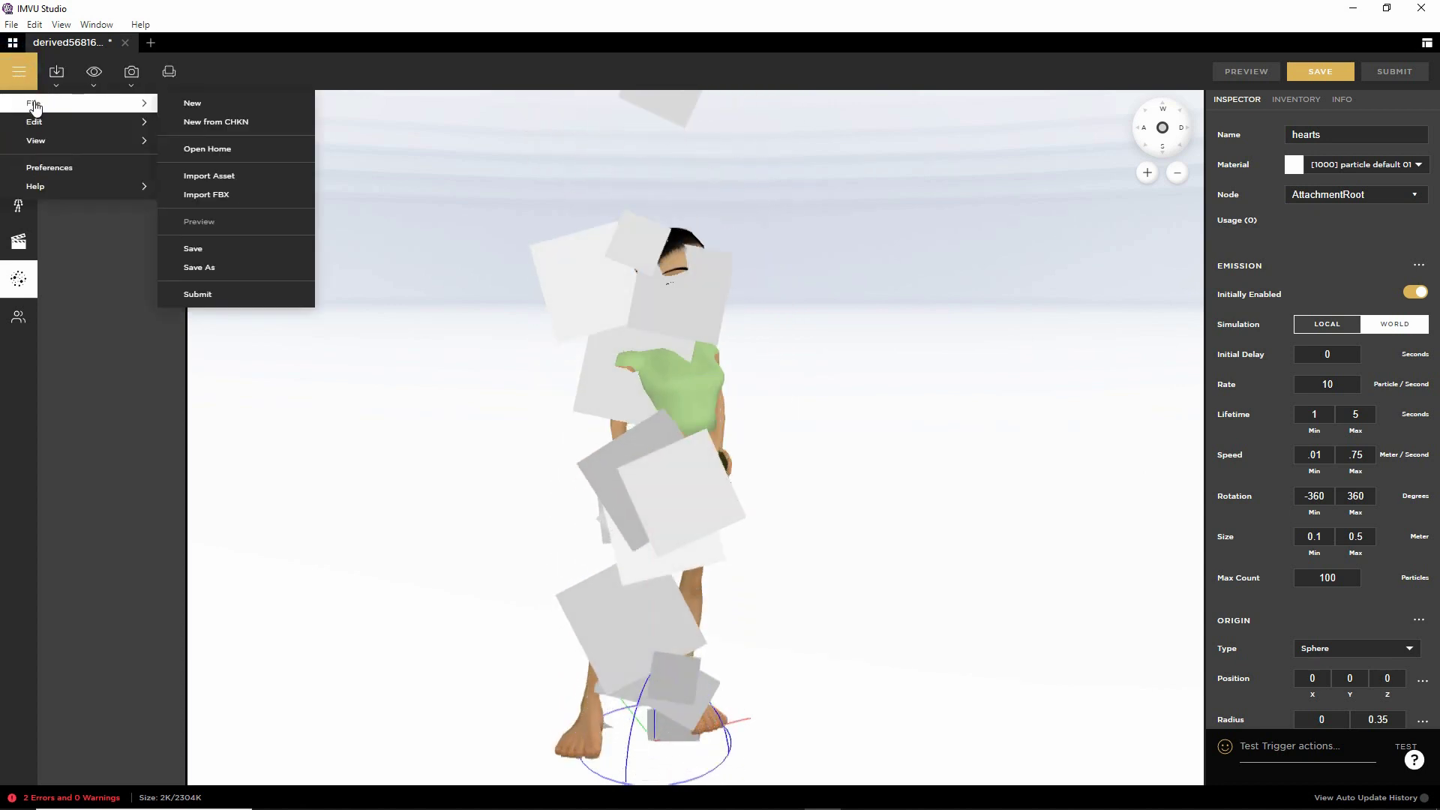
{"action": "left_click", "coordinate": [197, 267]}
{"action": "left_click", "coordinate": [652, 444]}
{"action": "type", "text": "hearts prt"}
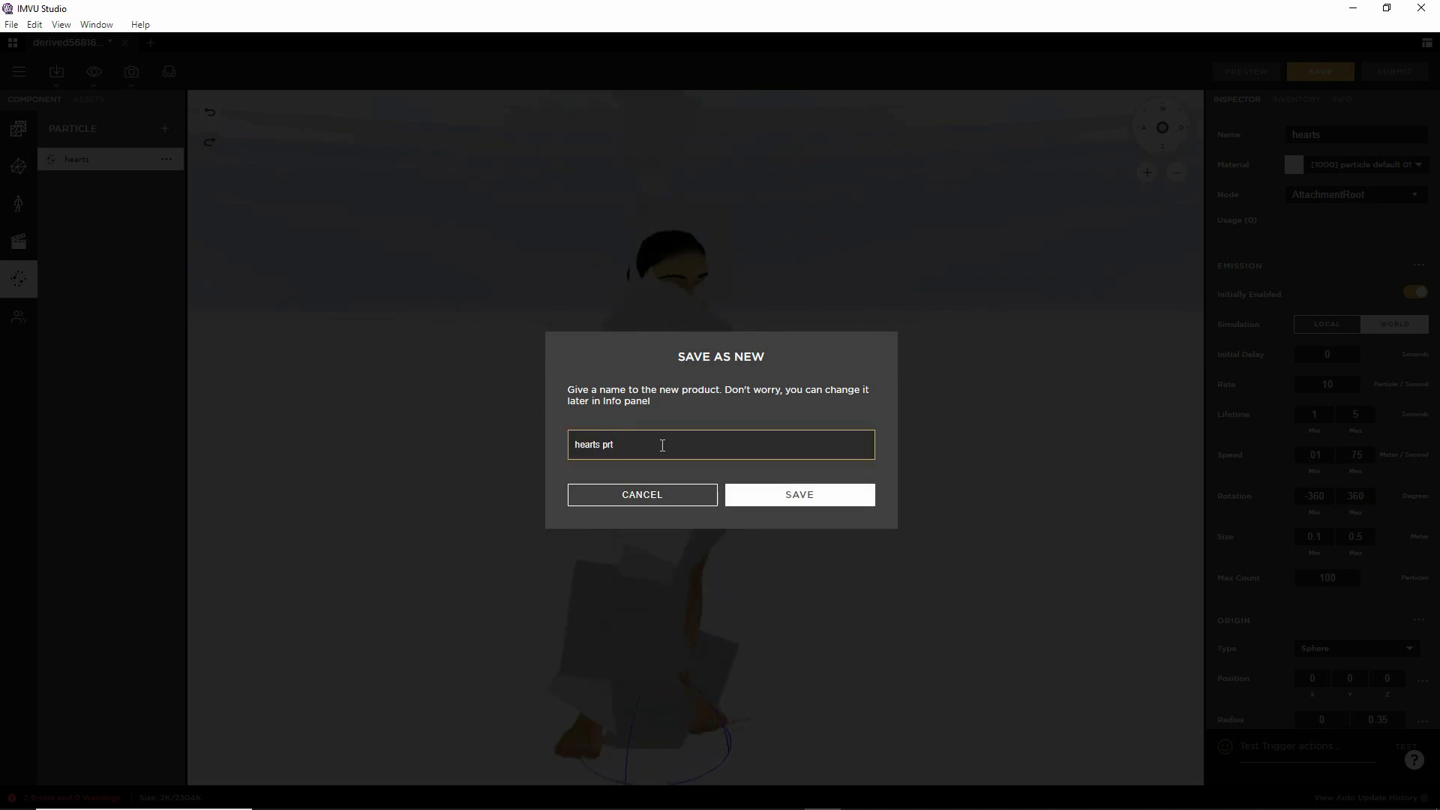
{"action": "left_click", "coordinate": [797, 496]}
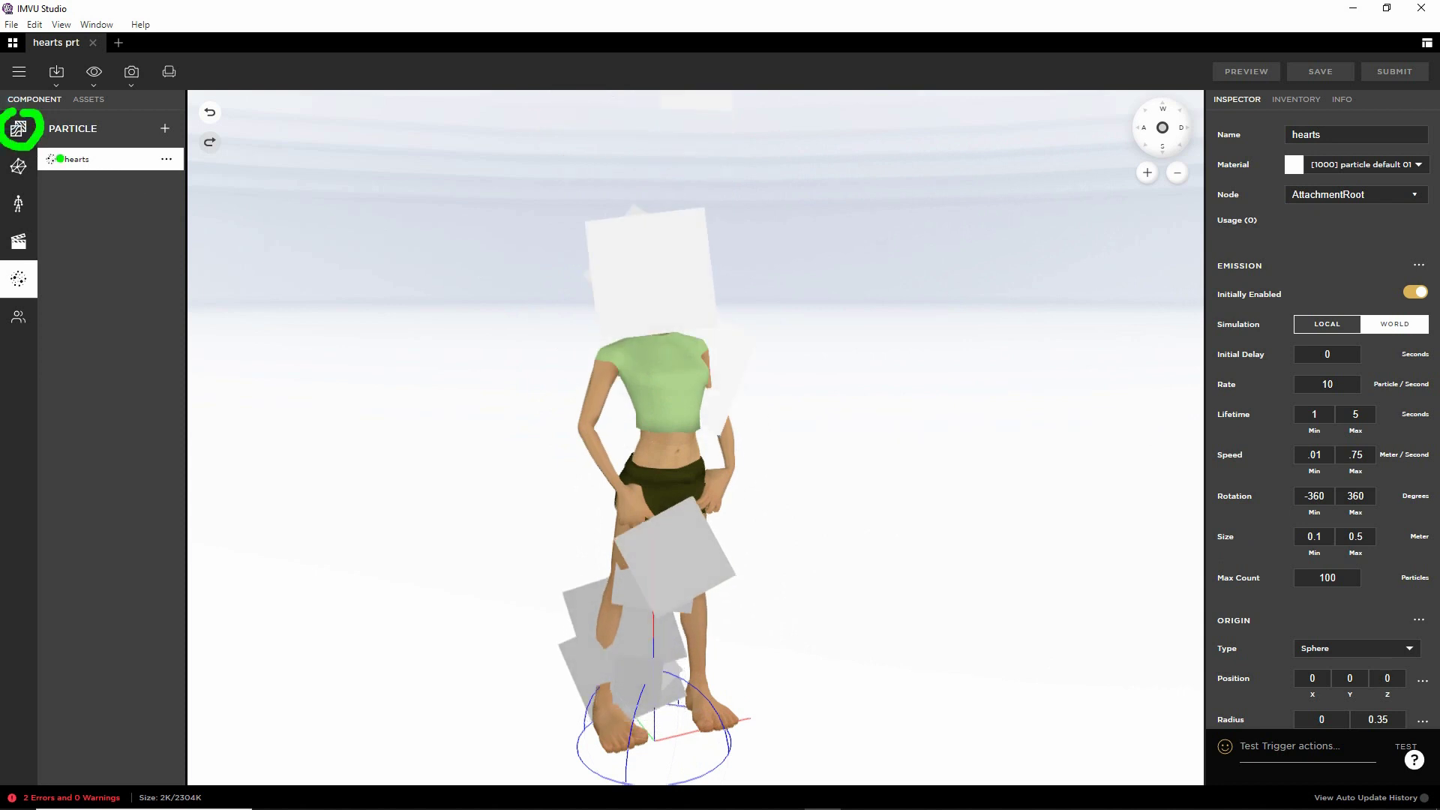
Step: Open the particle's default material and rename it to "hearts"
{"action": "left_click", "coordinate": [18, 128]}
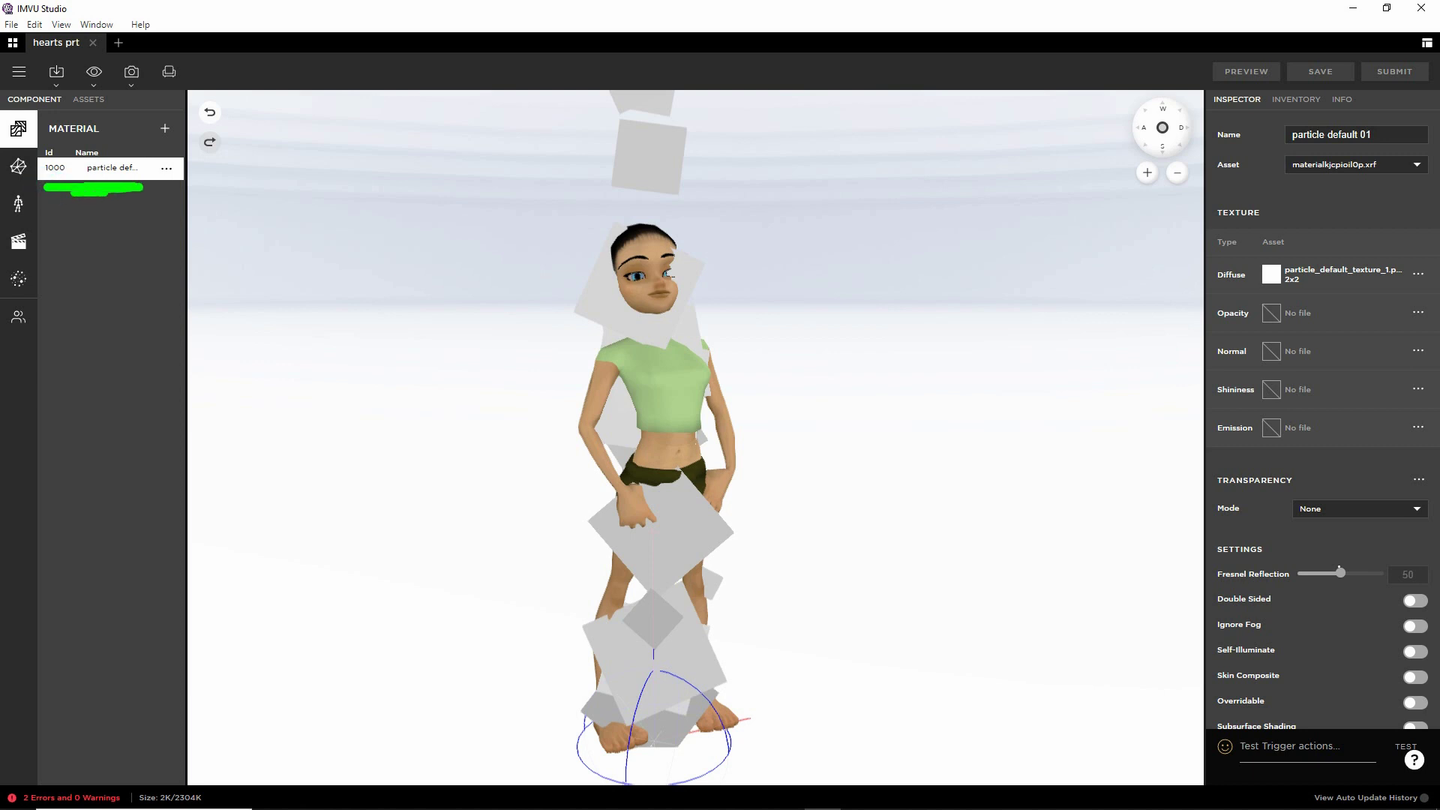
{"action": "left_click_drag", "start_coordinate": [258, 177], "coordinate": [479, 162]}
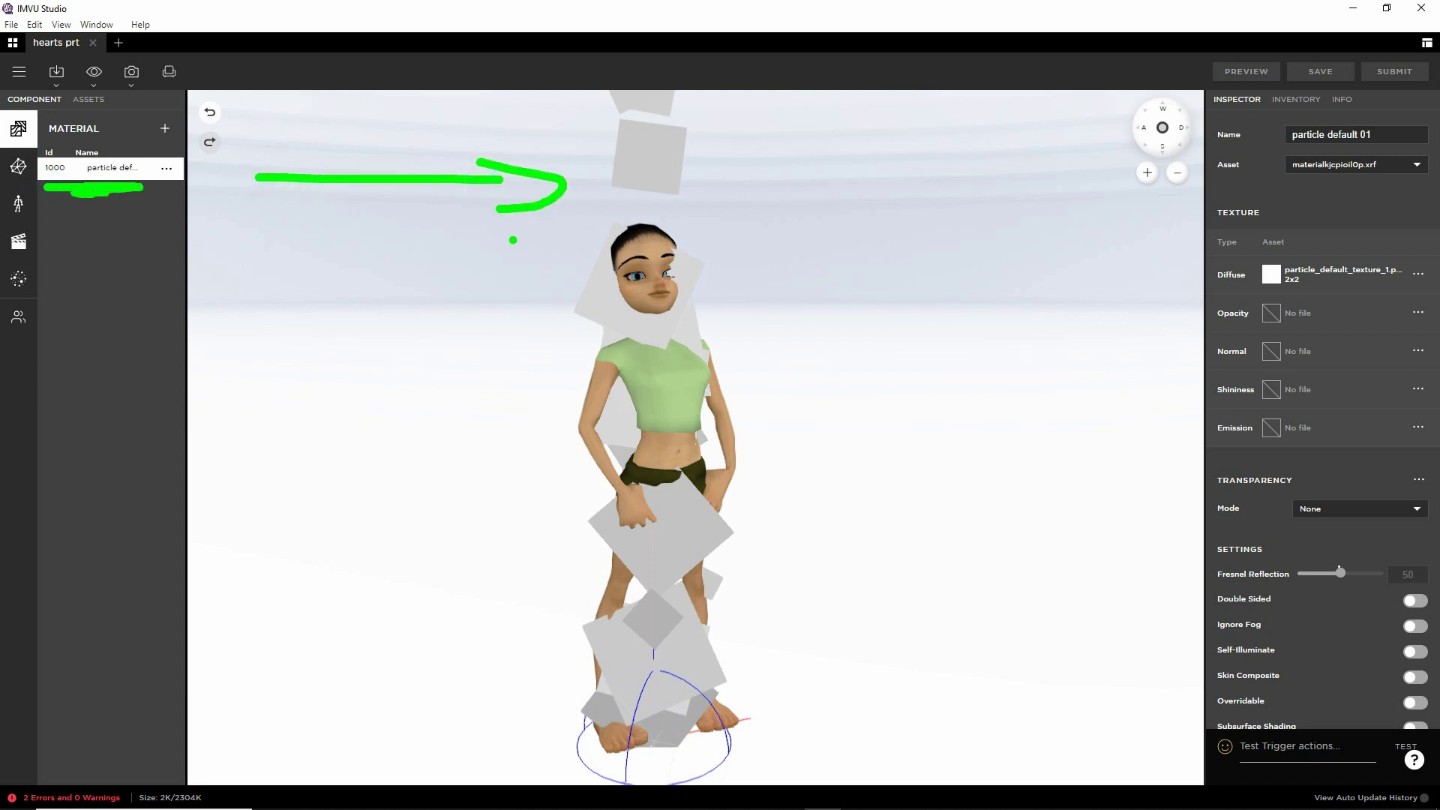
{"action": "key", "text": "Escape"}
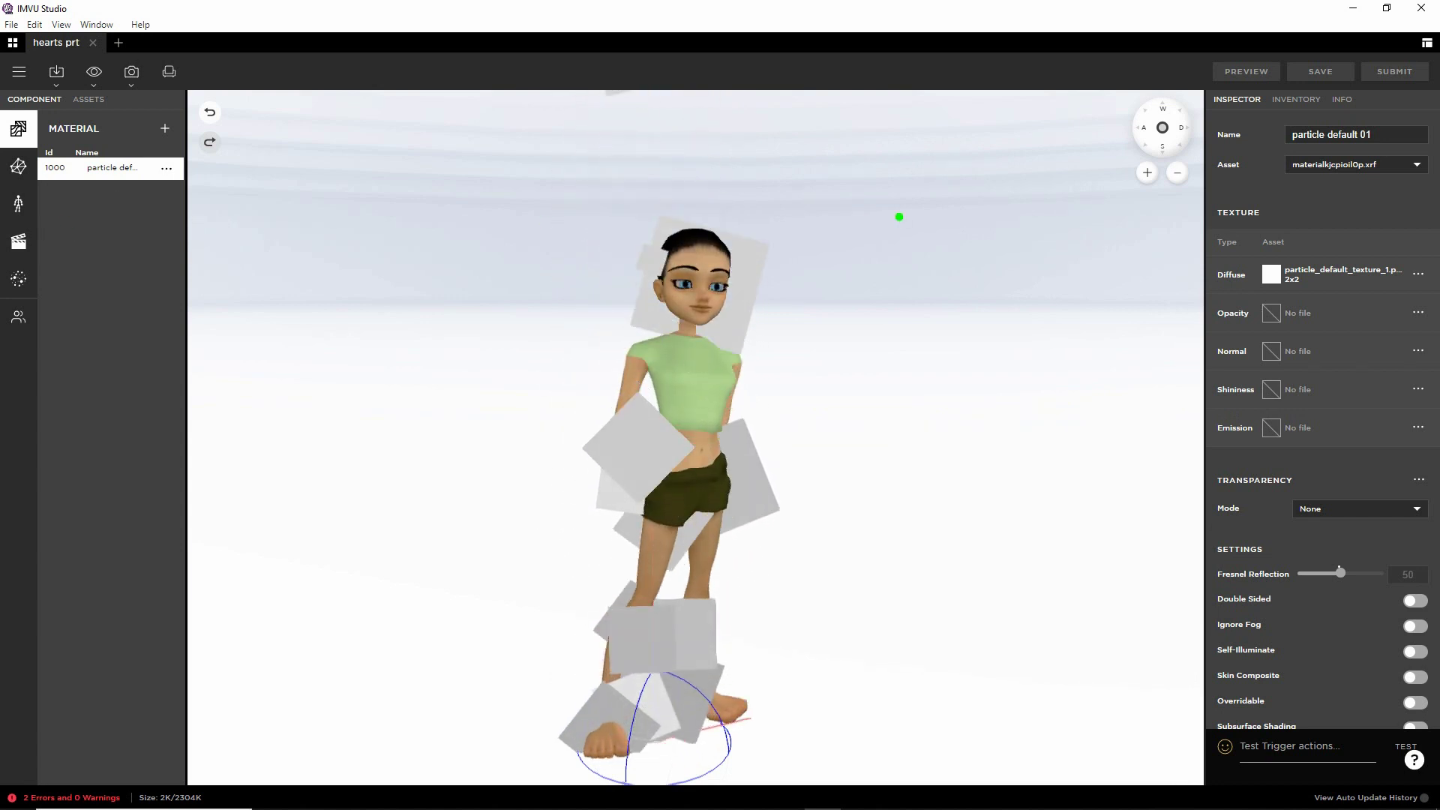
{"action": "left_click", "coordinate": [1282, 146]}
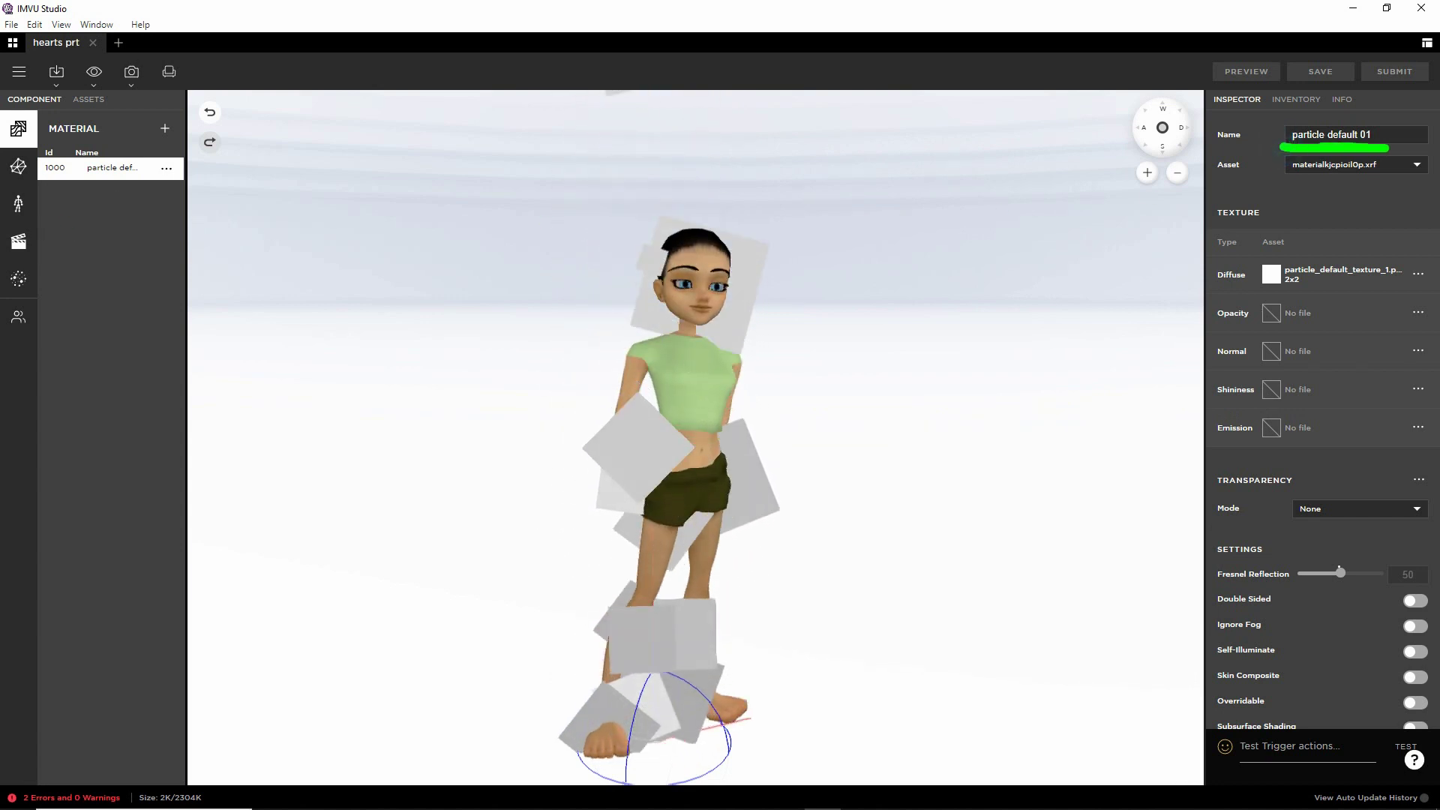
{"action": "triple_click", "coordinate": [1382, 133]}
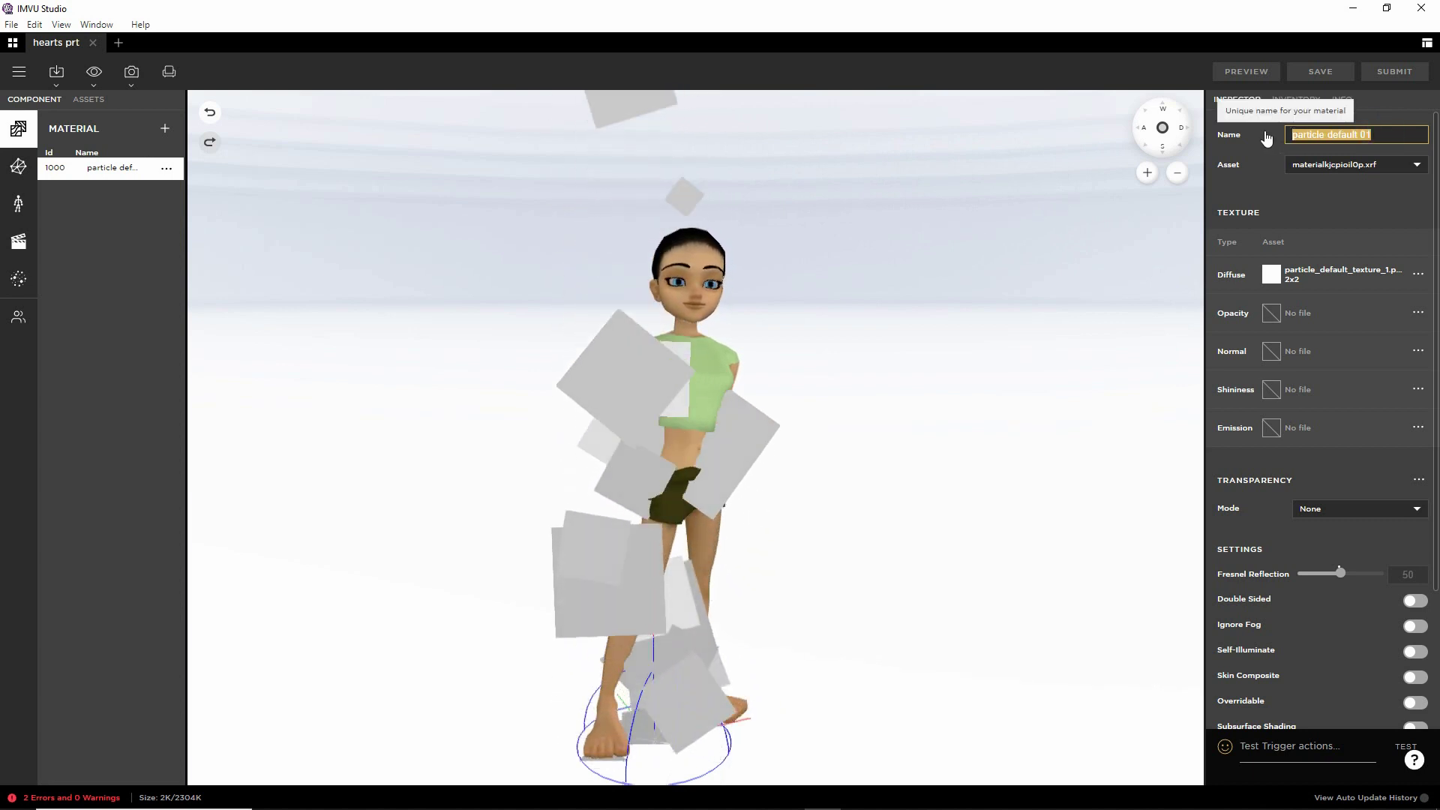
{"action": "key", "text": "Return"}
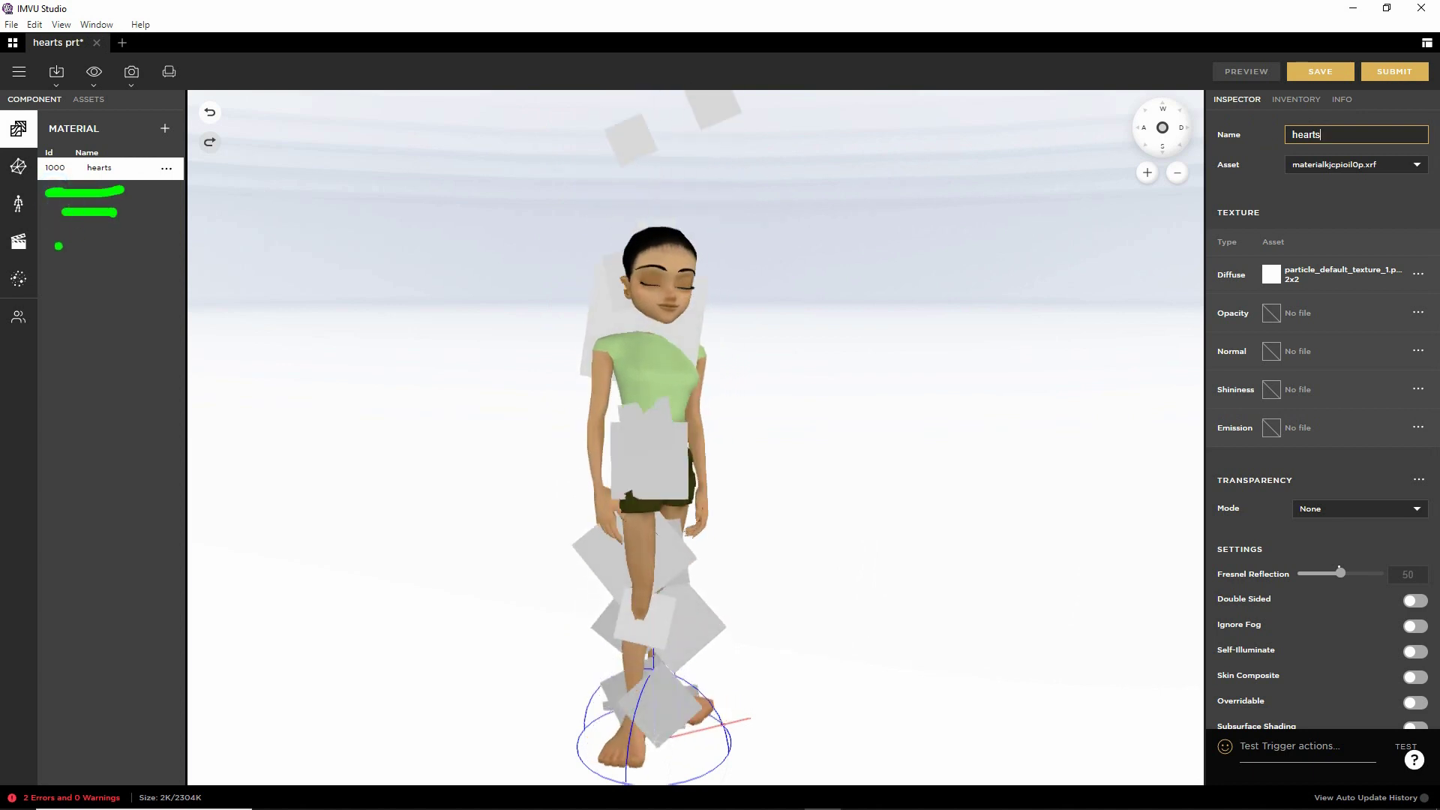
{"action": "left_click_drag", "start_coordinate": [58, 246], "coordinate": [115, 246]}
{"action": "left_click_drag", "start_coordinate": [62, 284], "coordinate": [114, 283]}
{"action": "left_click_drag", "start_coordinate": [70, 305], "coordinate": [113, 306]}
{"action": "left_click_drag", "start_coordinate": [42, 336], "coordinate": [112, 339]}
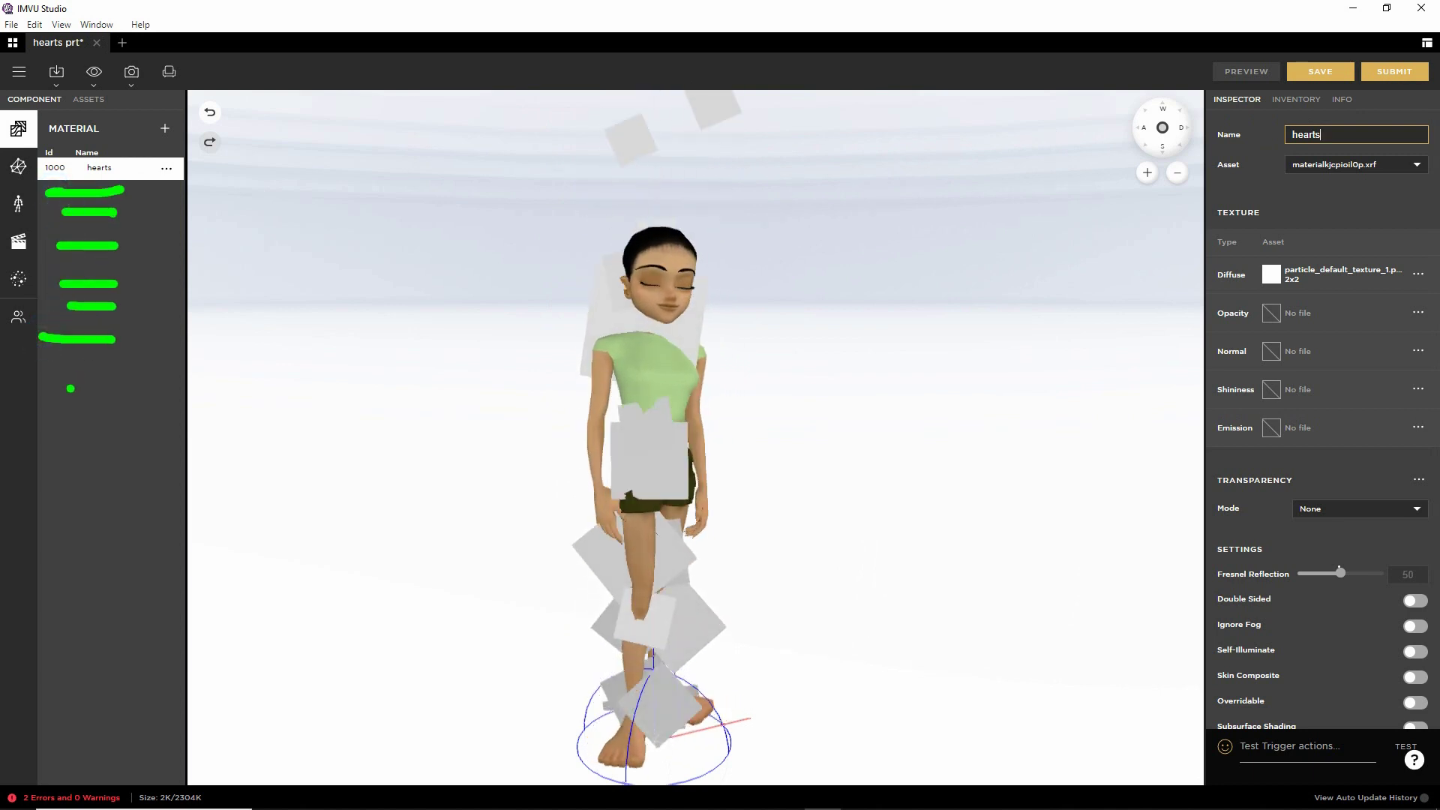
{"action": "key", "text": "Escape"}
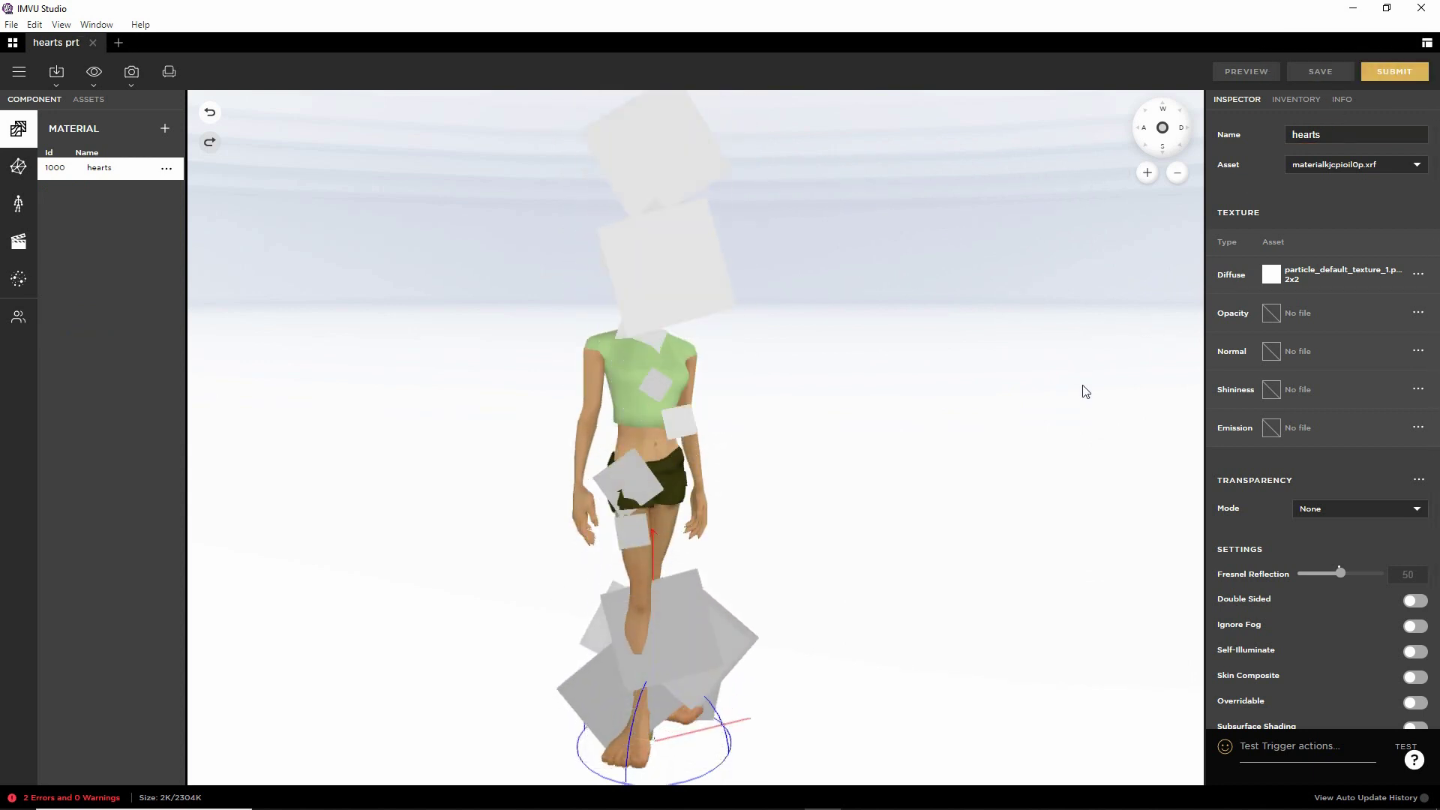
Step: Import particle heart.png as the diffuse texture of the hearts material
{"action": "mouse_move", "coordinate": [1271, 277]}
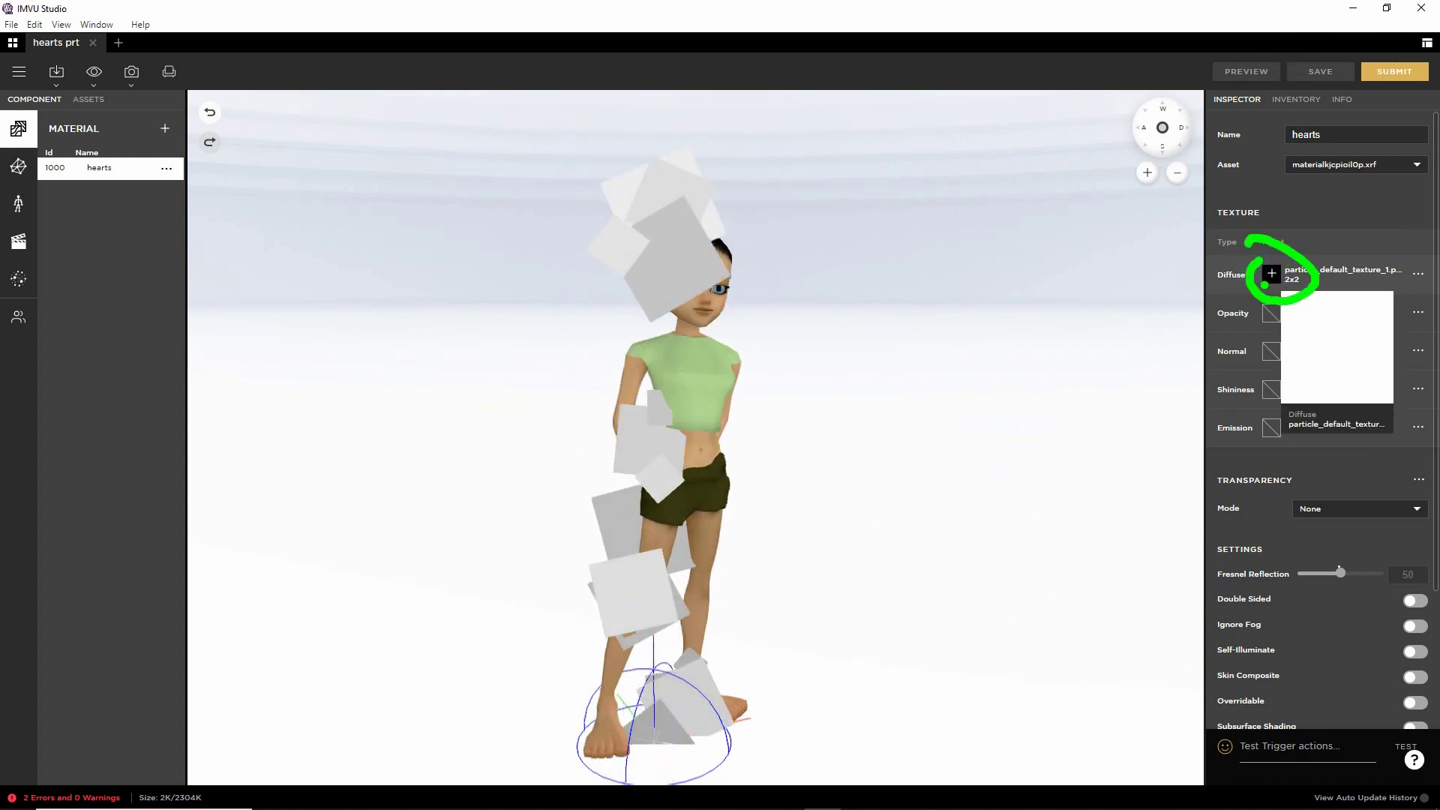
{"action": "left_click", "coordinate": [1271, 275]}
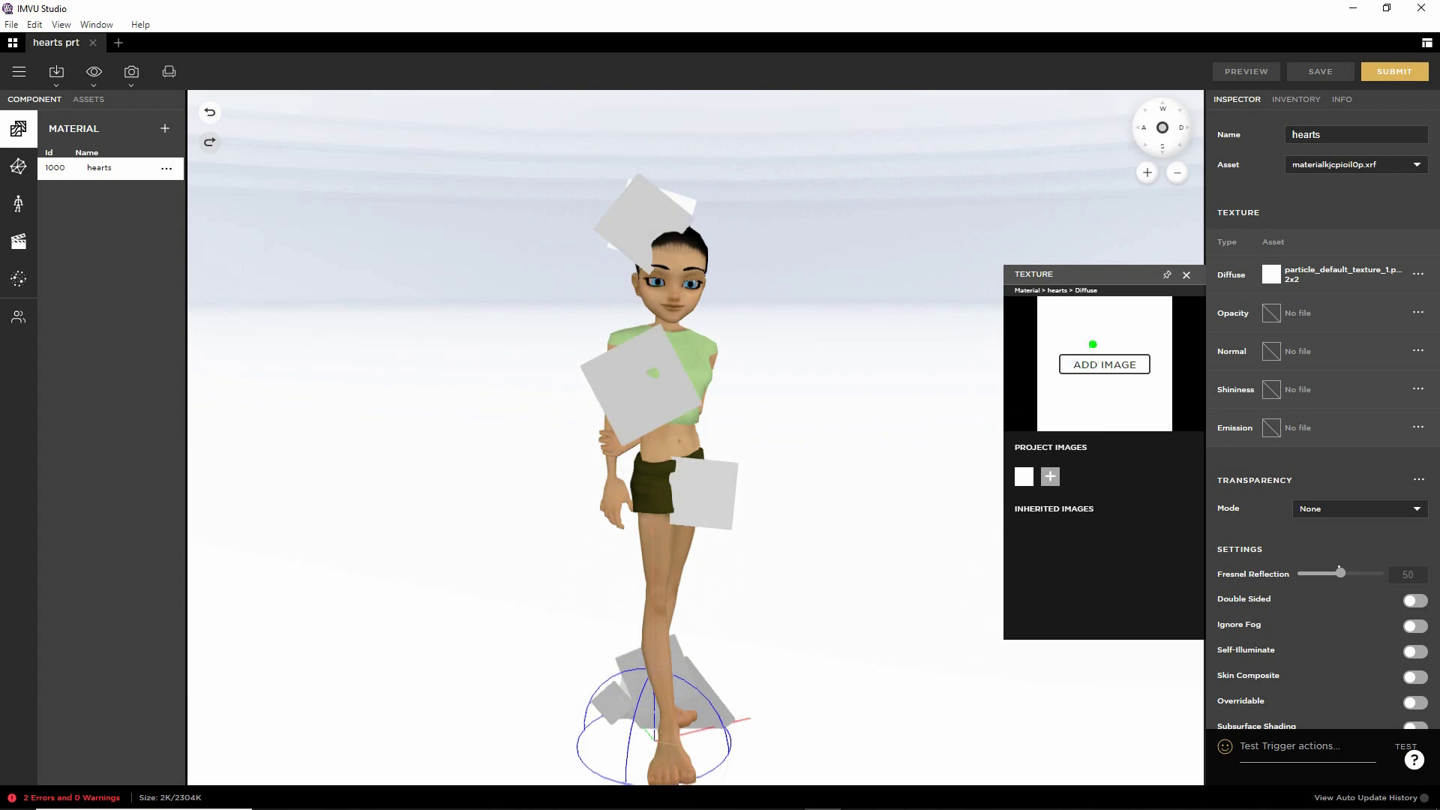
{"action": "left_click", "coordinate": [1090, 366]}
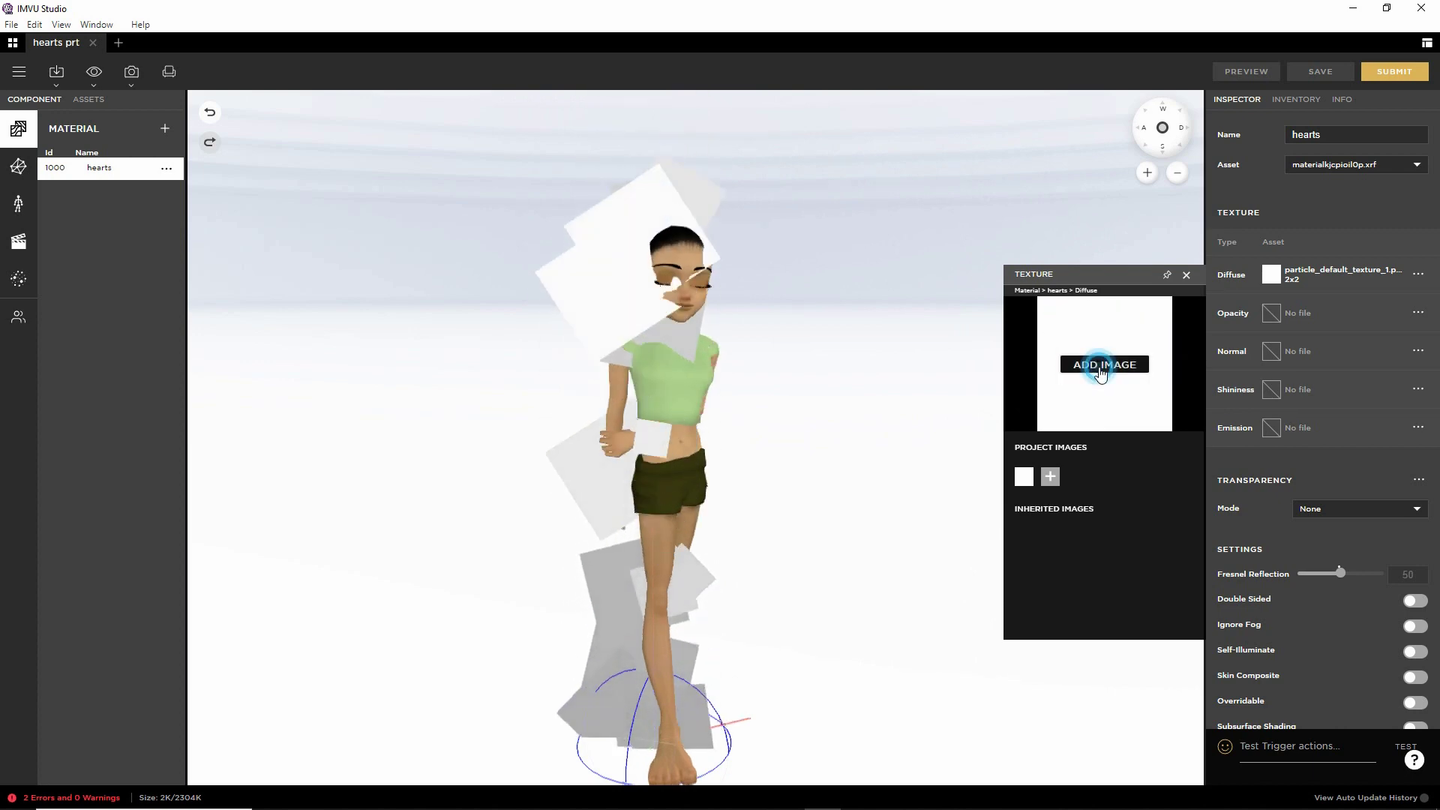
{"action": "left_click_drag", "start_coordinate": [962, 353], "coordinate": [960, 549]}
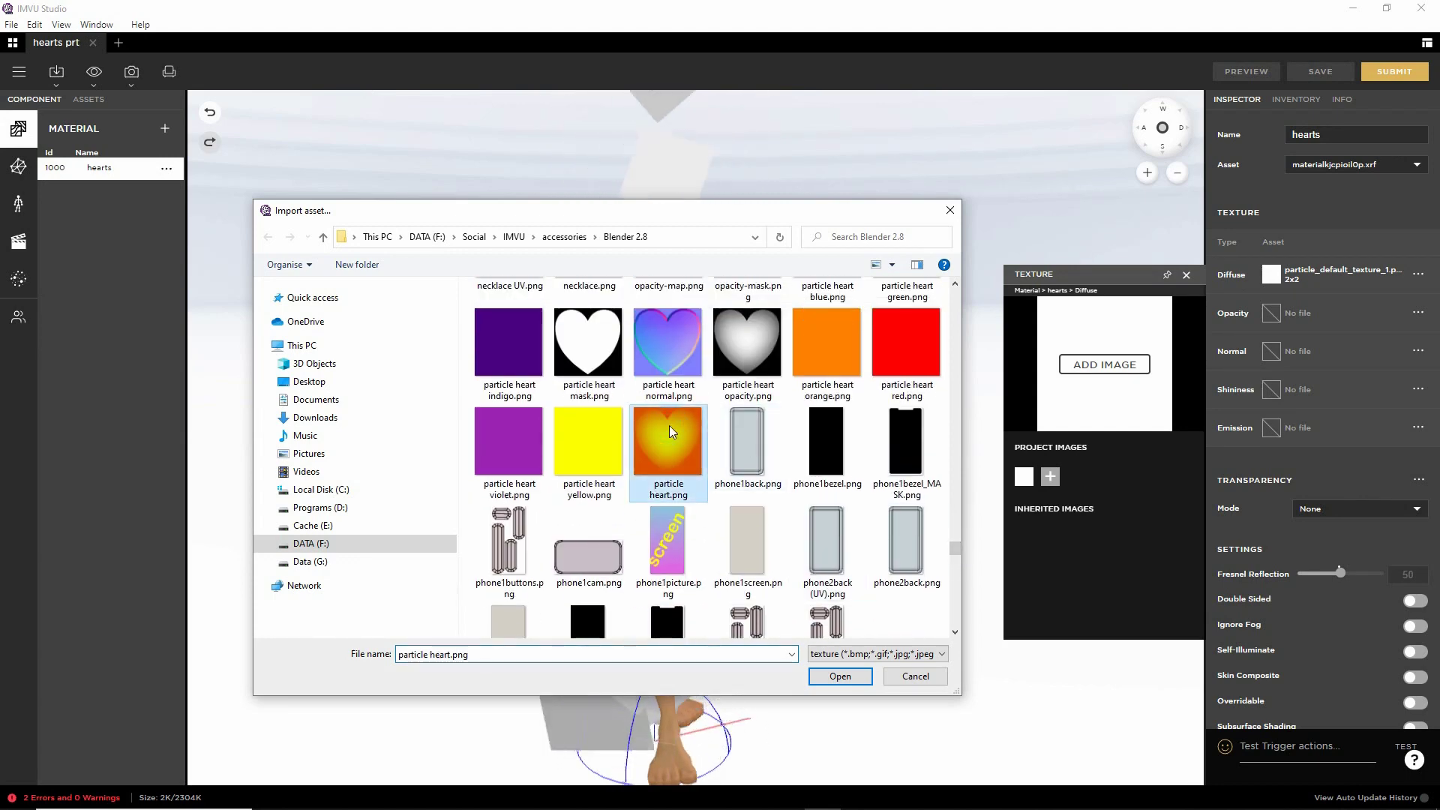
{"action": "left_click", "coordinate": [841, 676]}
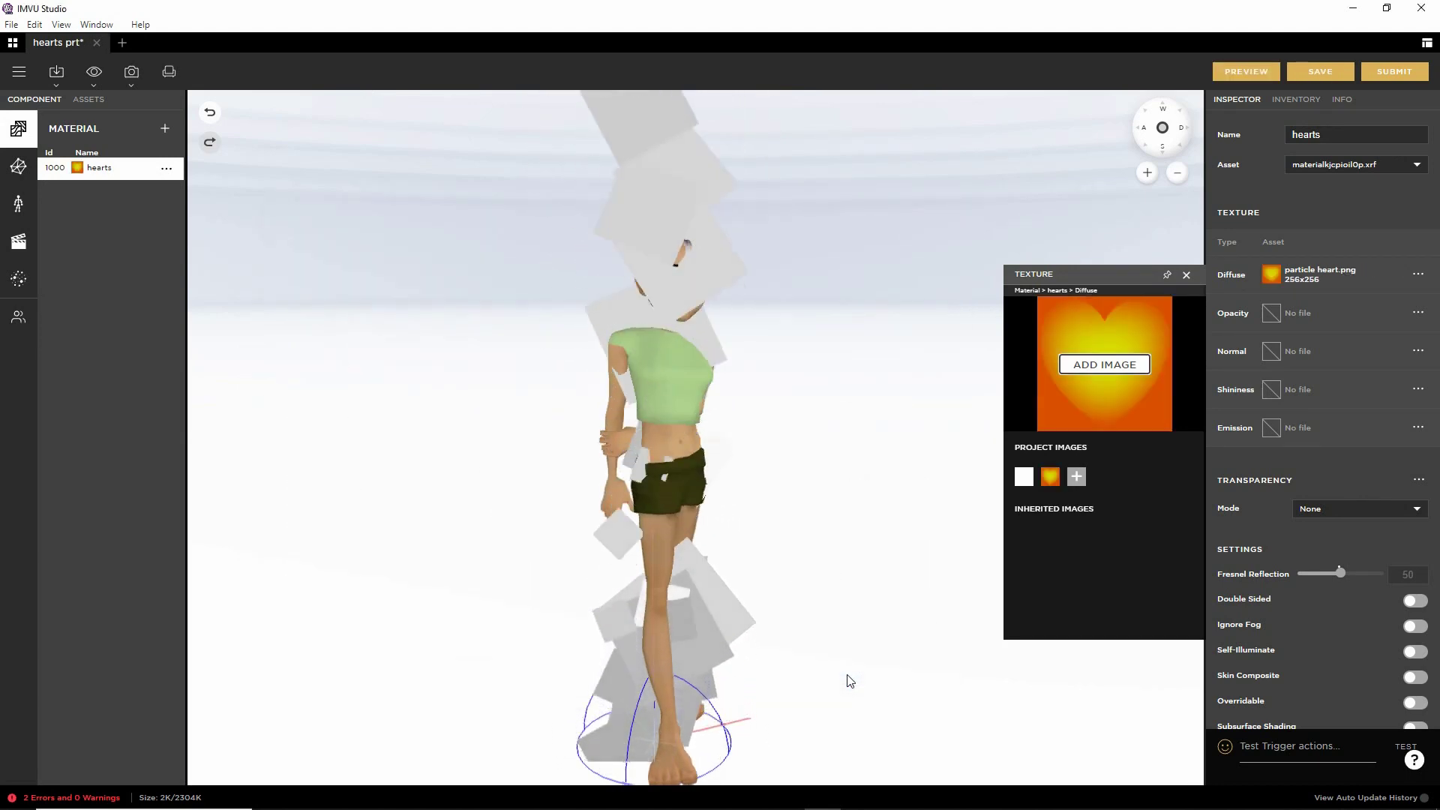
Step: Import particle heart mask.png as the opacity texture of the hearts material
{"action": "left_click", "coordinate": [1272, 314]}
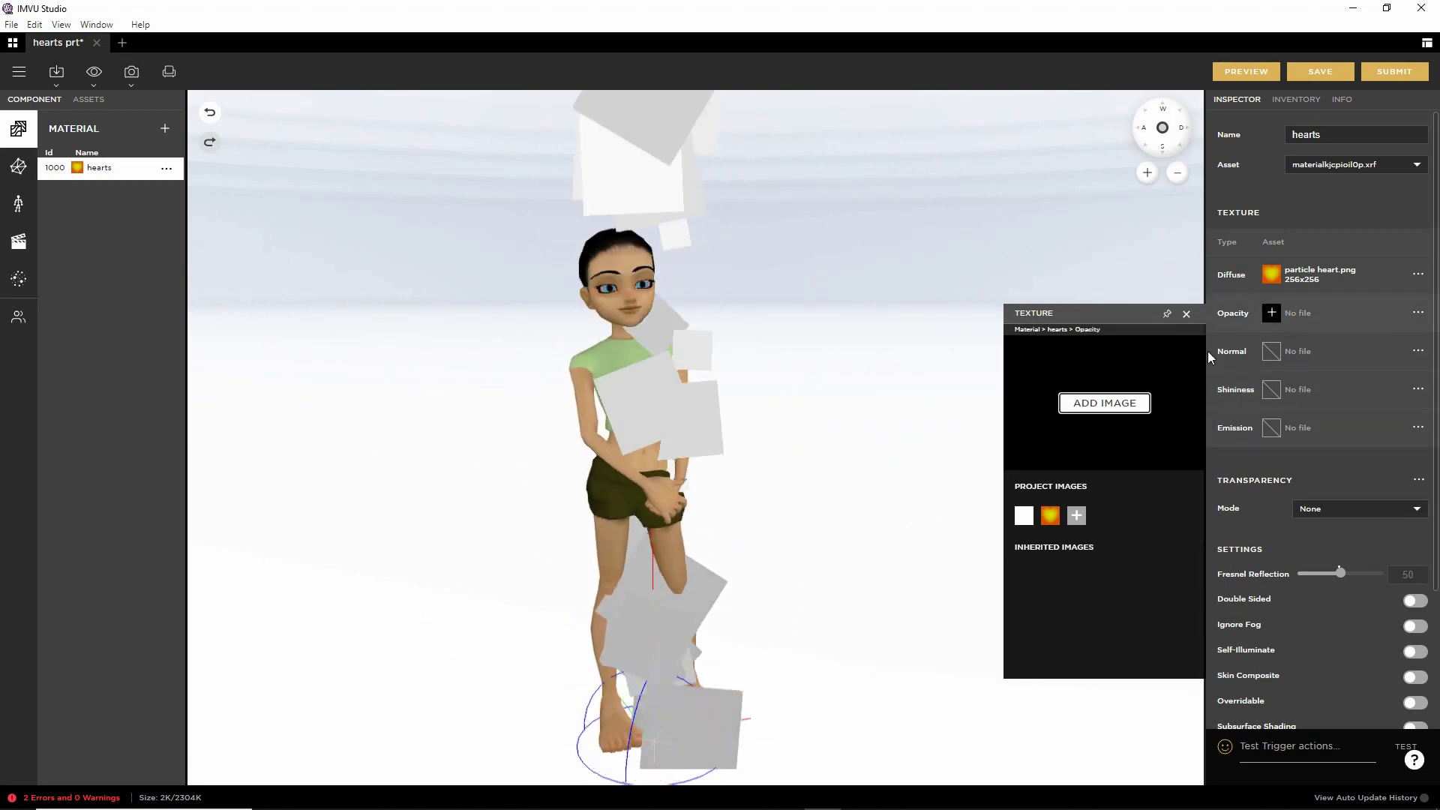
{"action": "left_click", "coordinate": [1107, 405]}
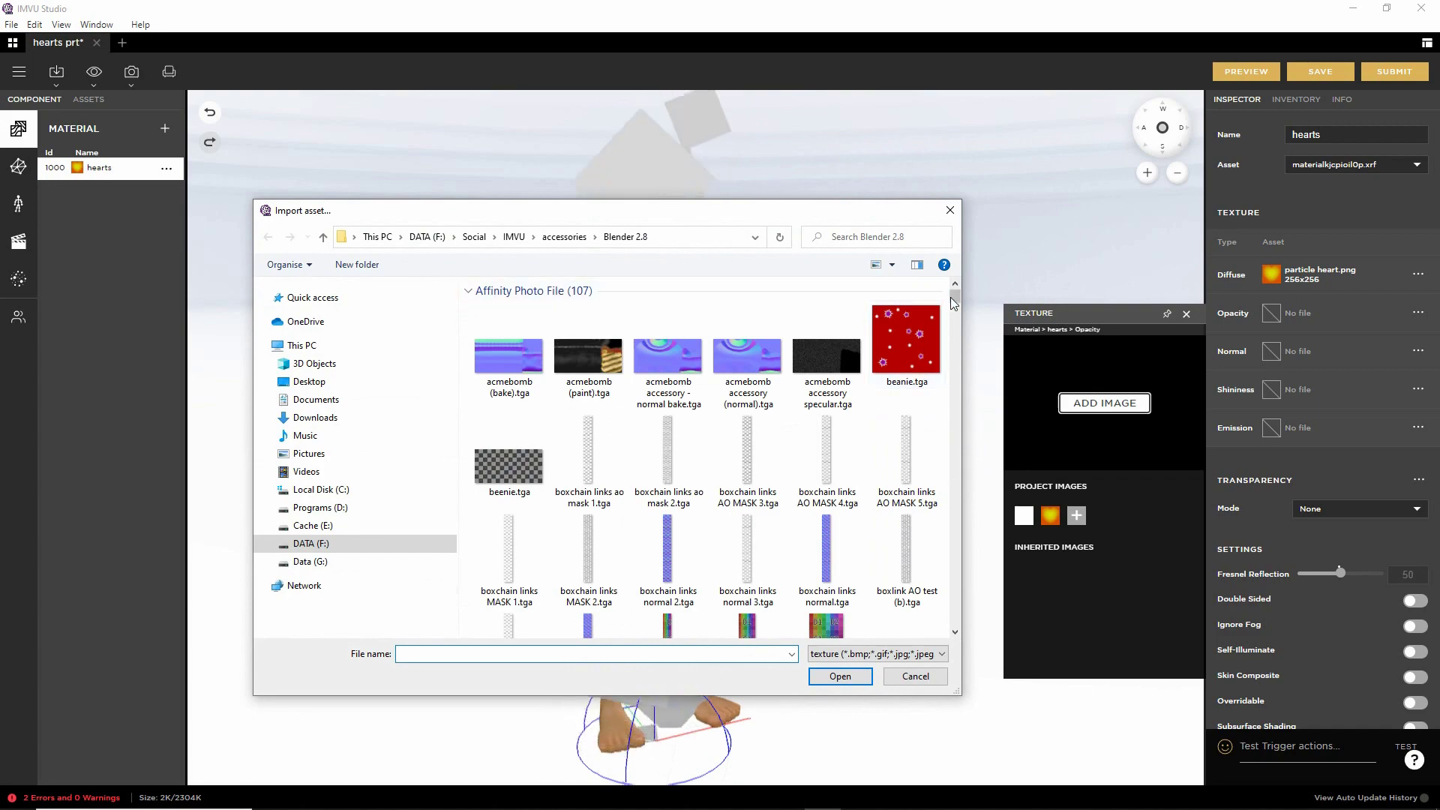
{"action": "left_click_drag", "start_coordinate": [954, 300], "coordinate": [951, 552]}
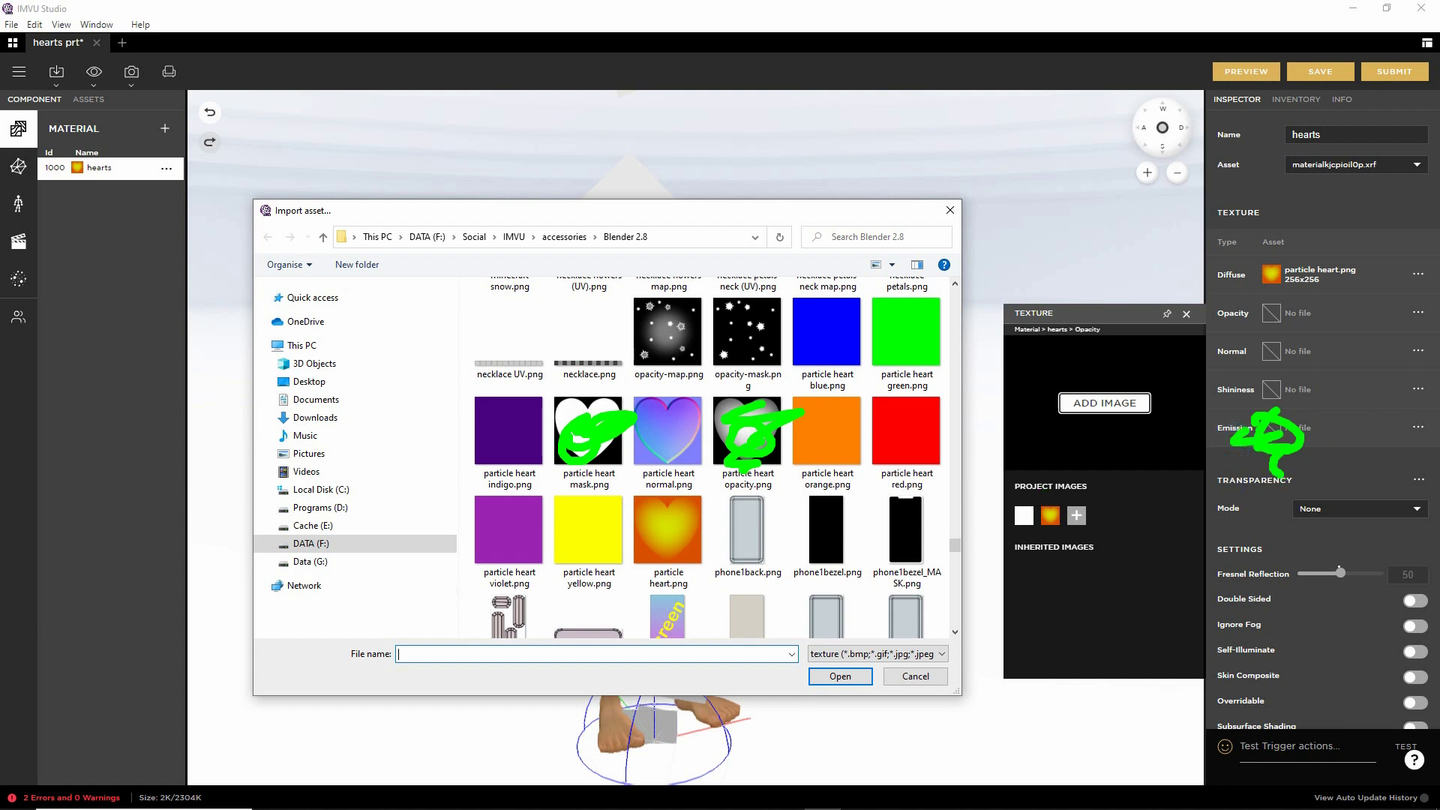
{"action": "left_click", "coordinate": [583, 422]}
{"action": "left_click", "coordinate": [840, 676]}
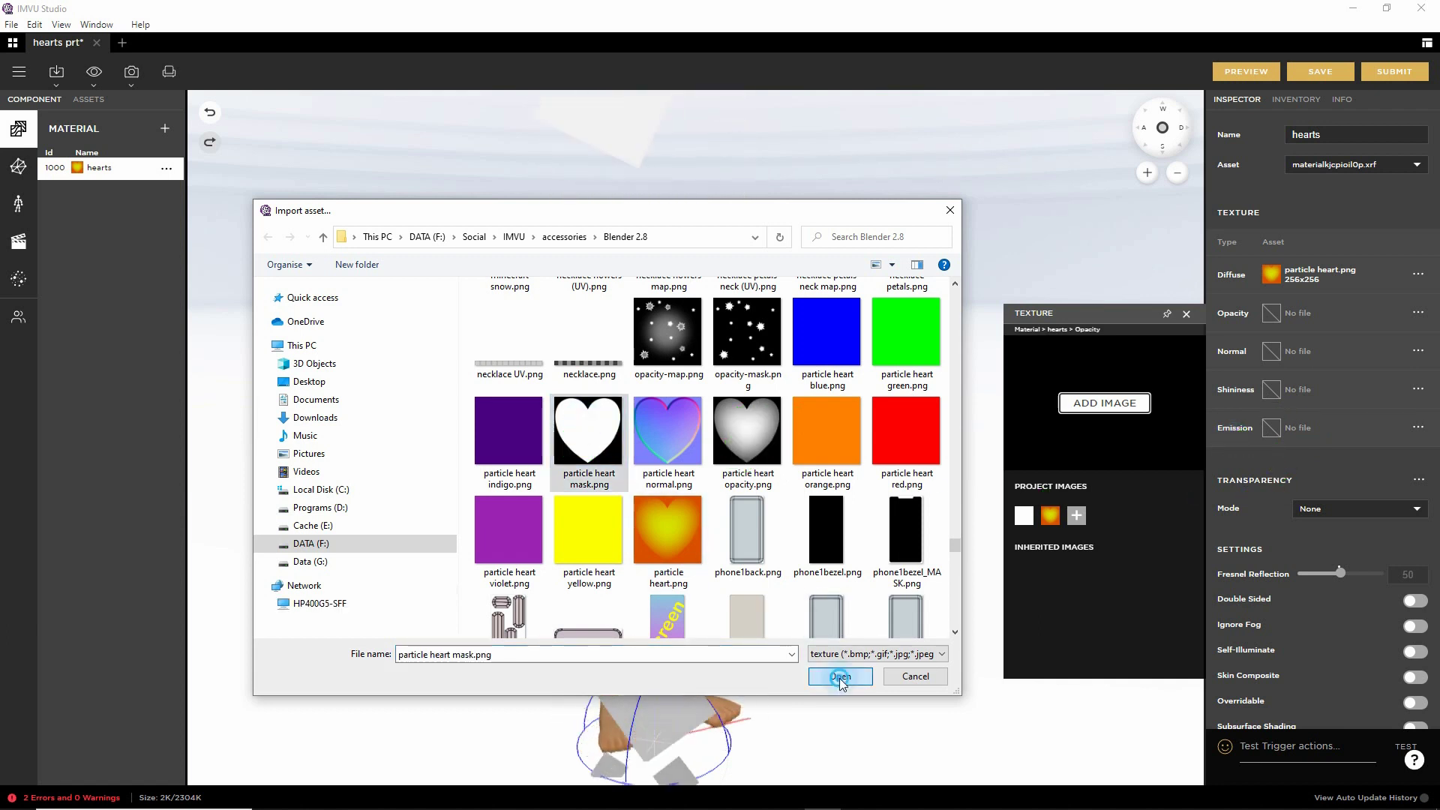
Step: Preview the textured heart particles around the avatar and save the product
{"action": "left_click", "coordinate": [1260, 66]}
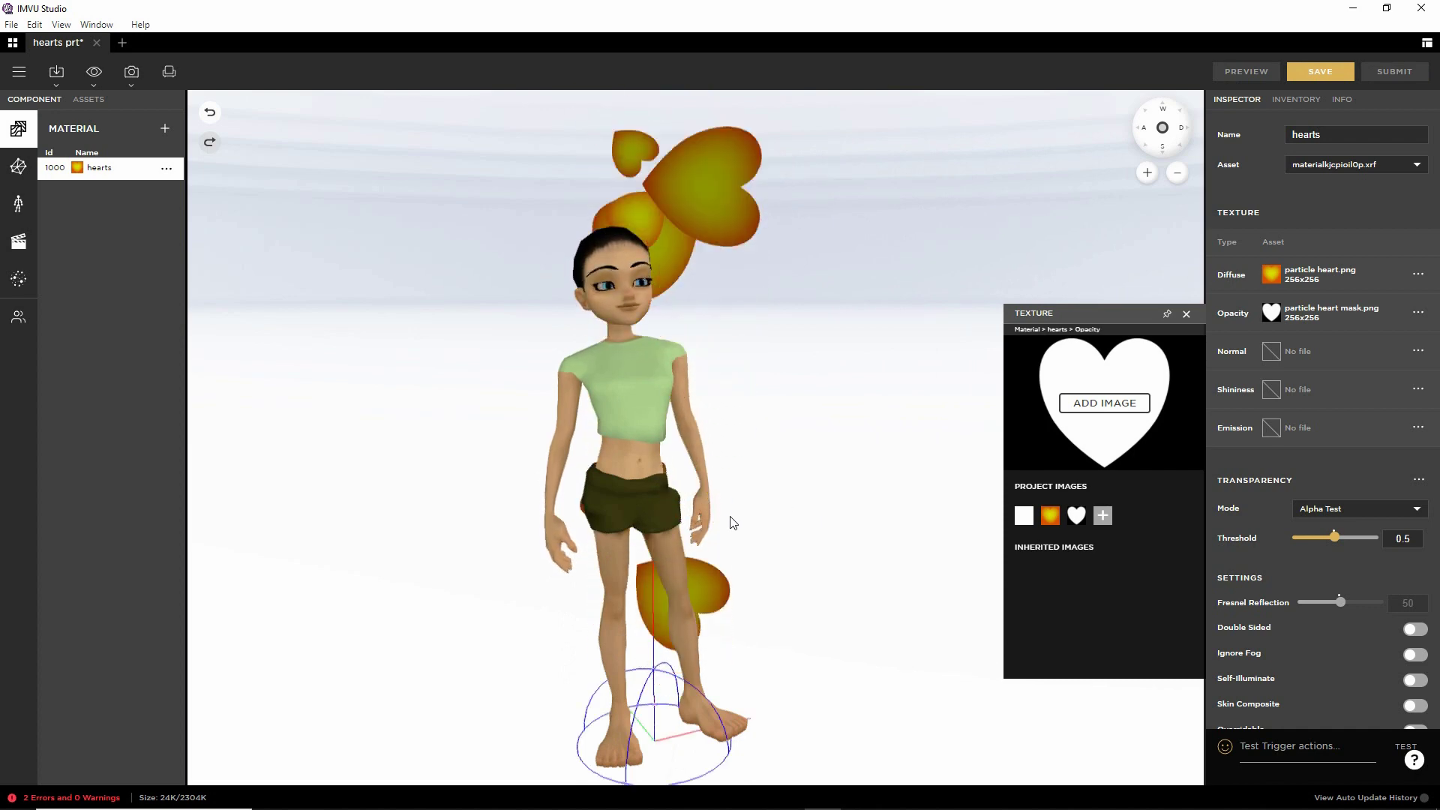
{"action": "left_click_drag", "start_coordinate": [730, 521], "coordinate": [765, 498]}
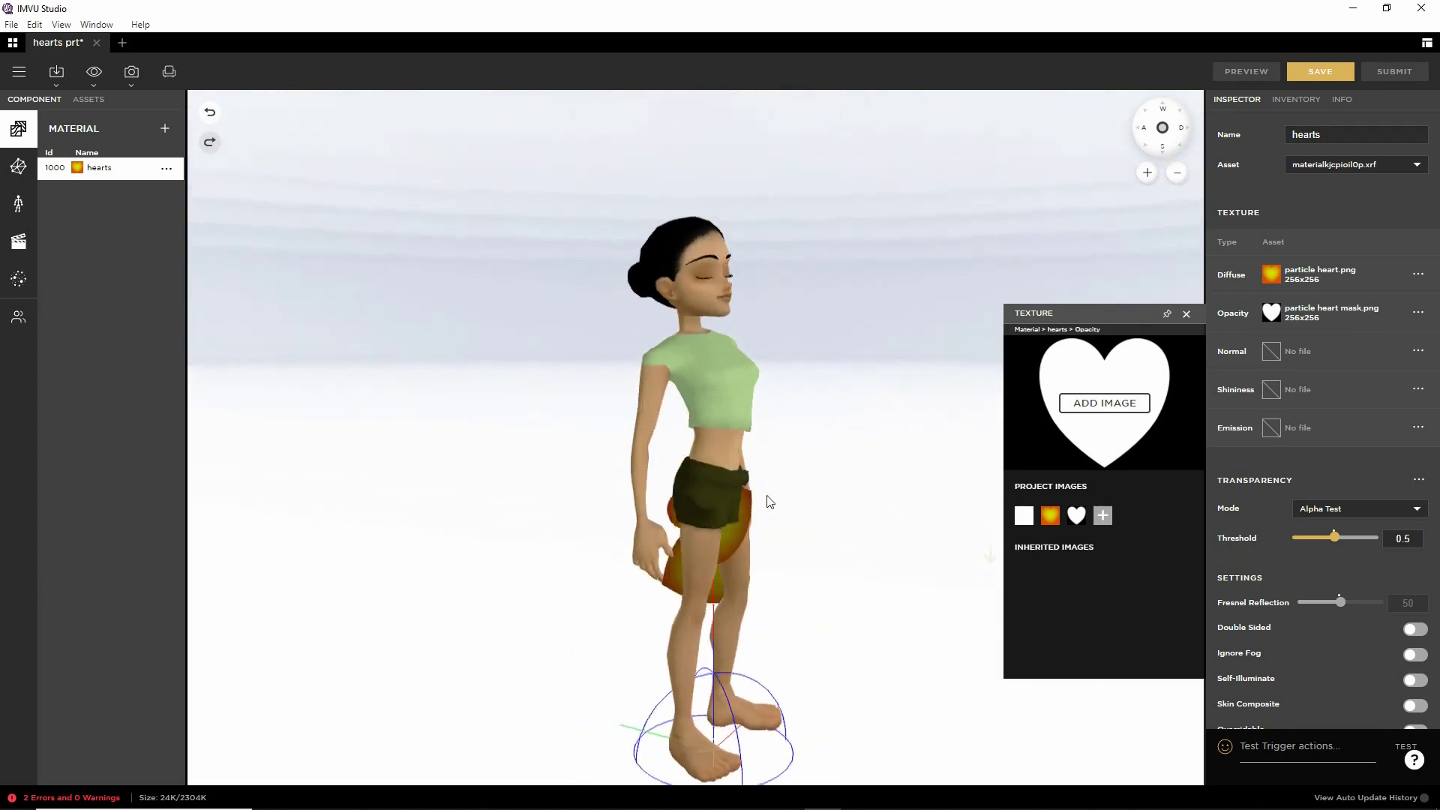
{"action": "left_click", "coordinate": [1322, 71]}
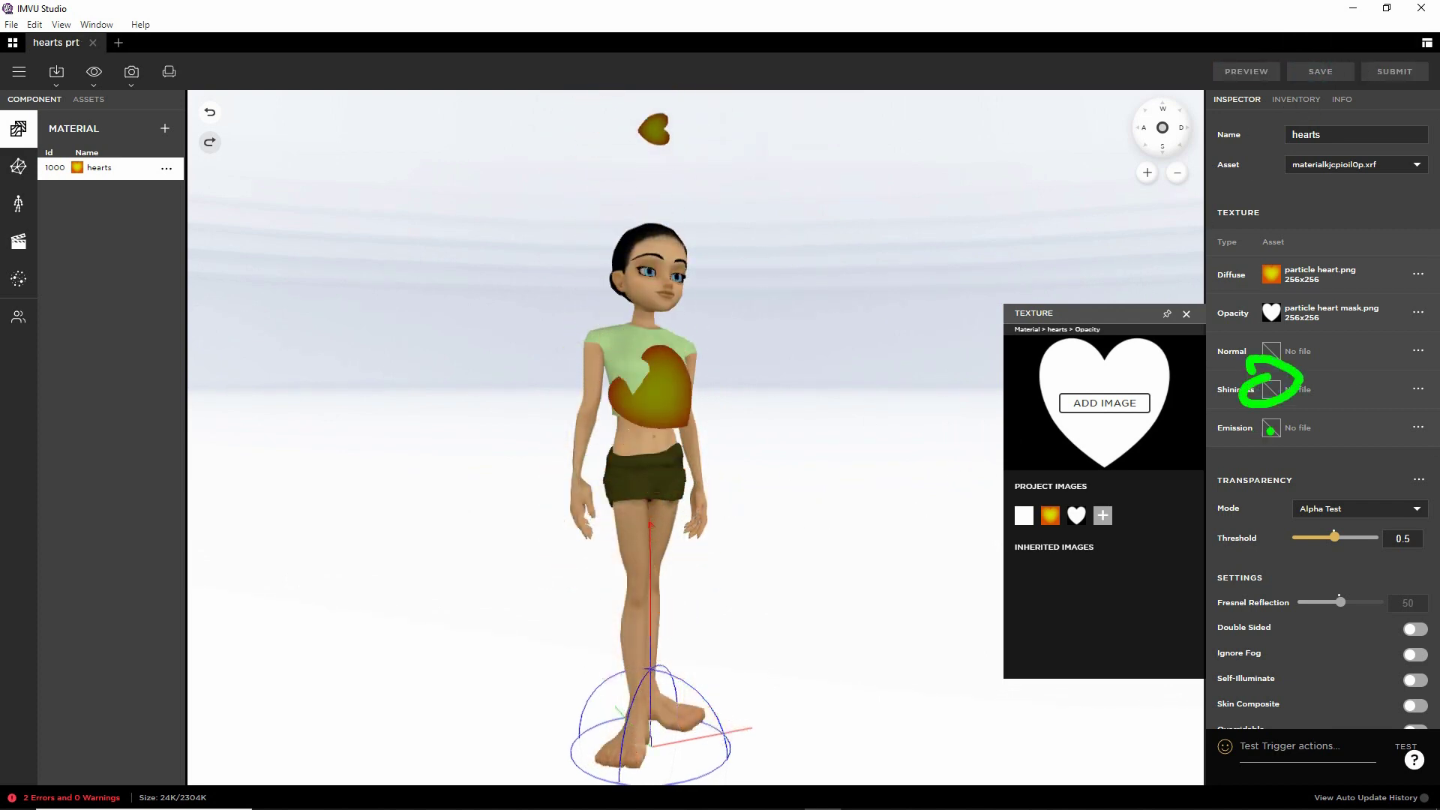
{"action": "key", "text": "Escape"}
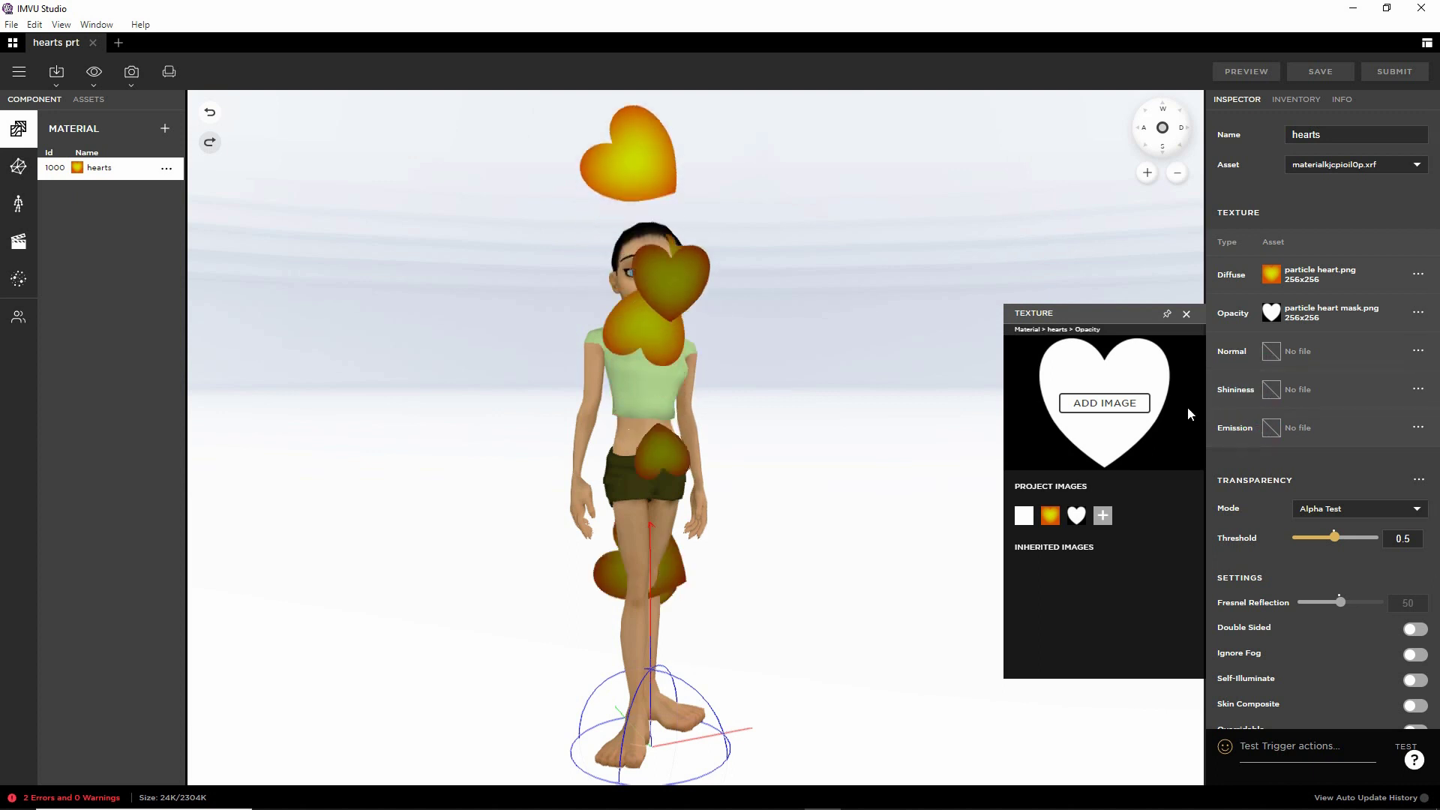
Step: Import particle heart opacity.png as the shininess texture of the hearts material and preview the result
{"action": "left_click", "coordinate": [1272, 390]}
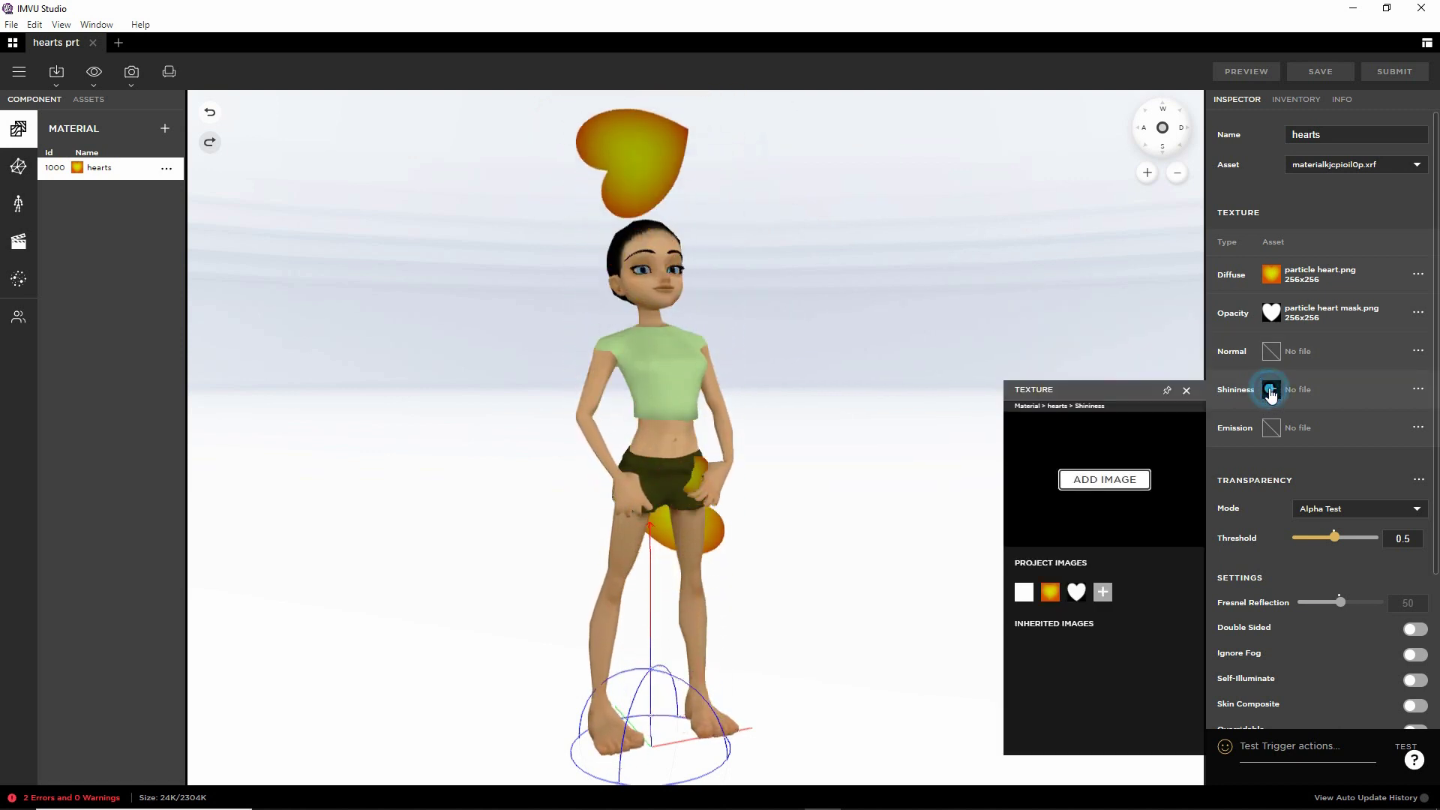
{"action": "left_click", "coordinate": [1105, 481]}
{"action": "left_click_drag", "start_coordinate": [954, 298], "coordinate": [947, 545]}
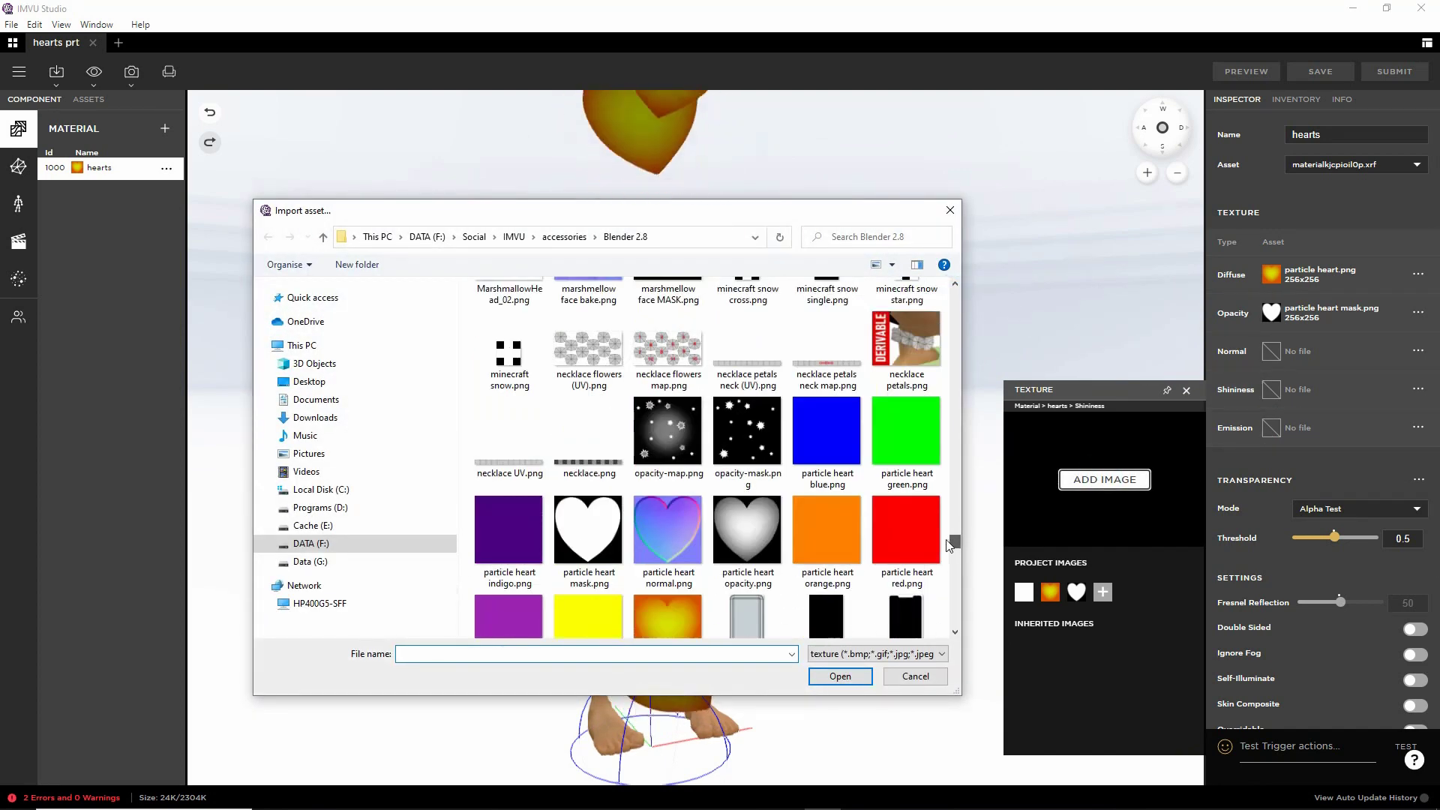
{"action": "left_click", "coordinate": [748, 517]}
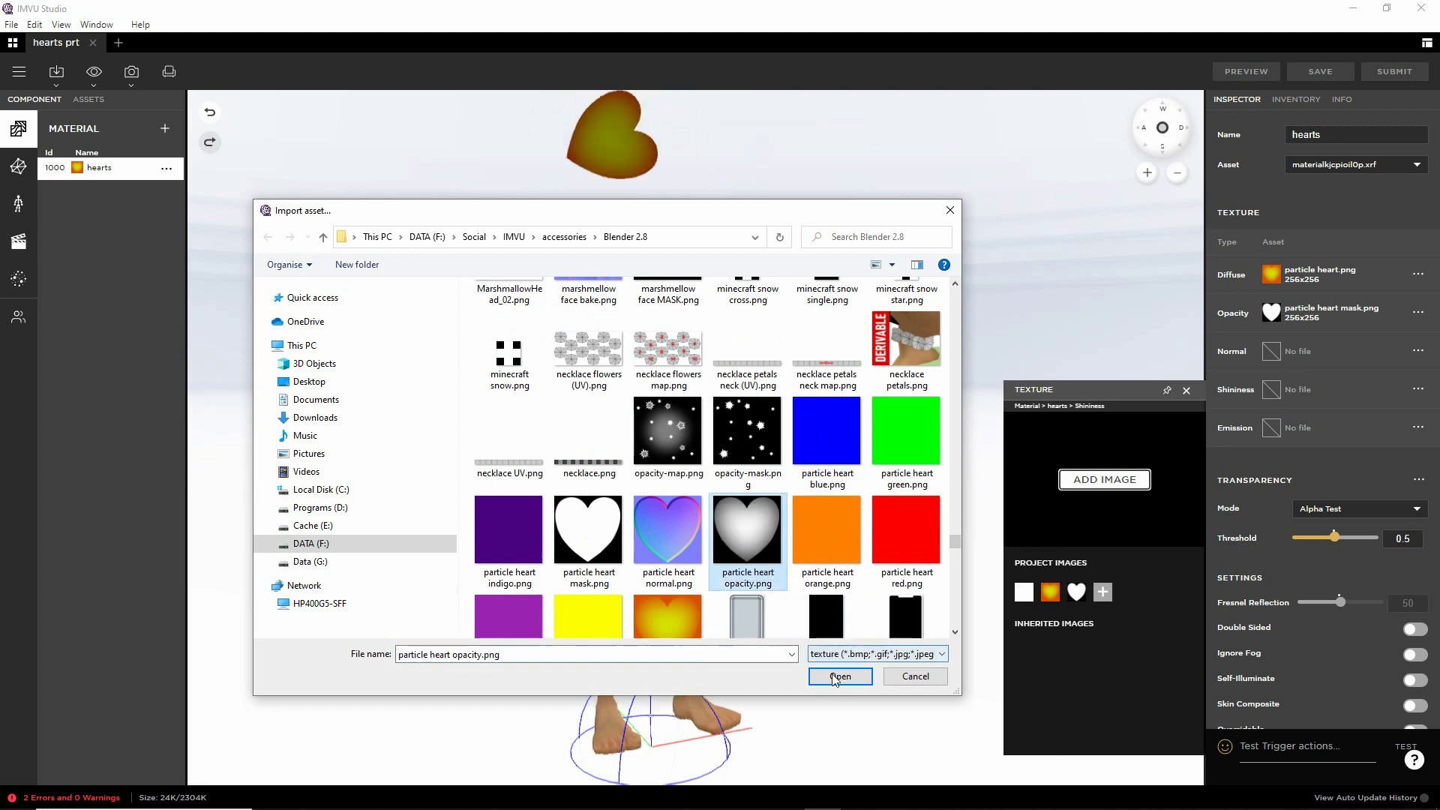
{"action": "left_click", "coordinate": [837, 676]}
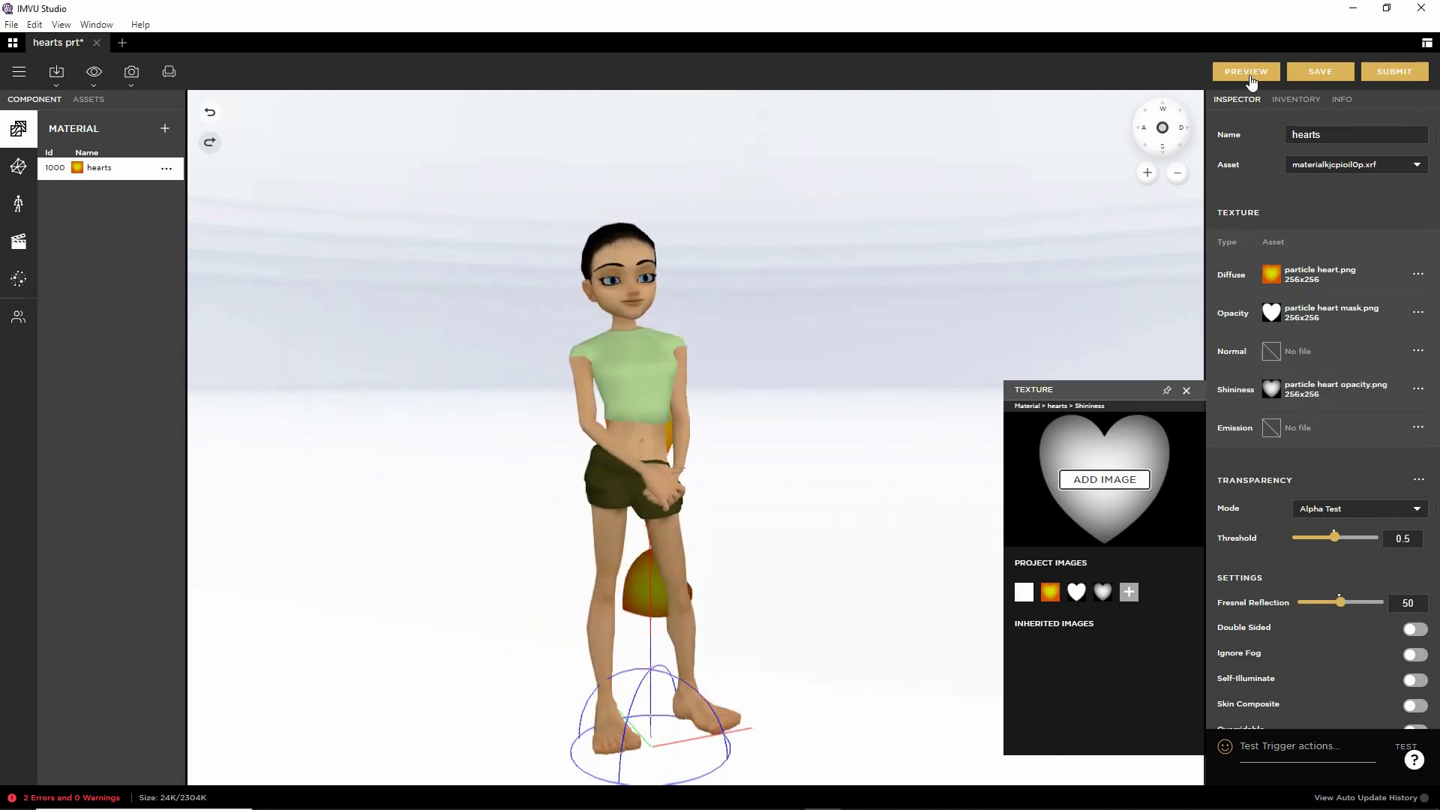
{"action": "left_click", "coordinate": [1247, 73]}
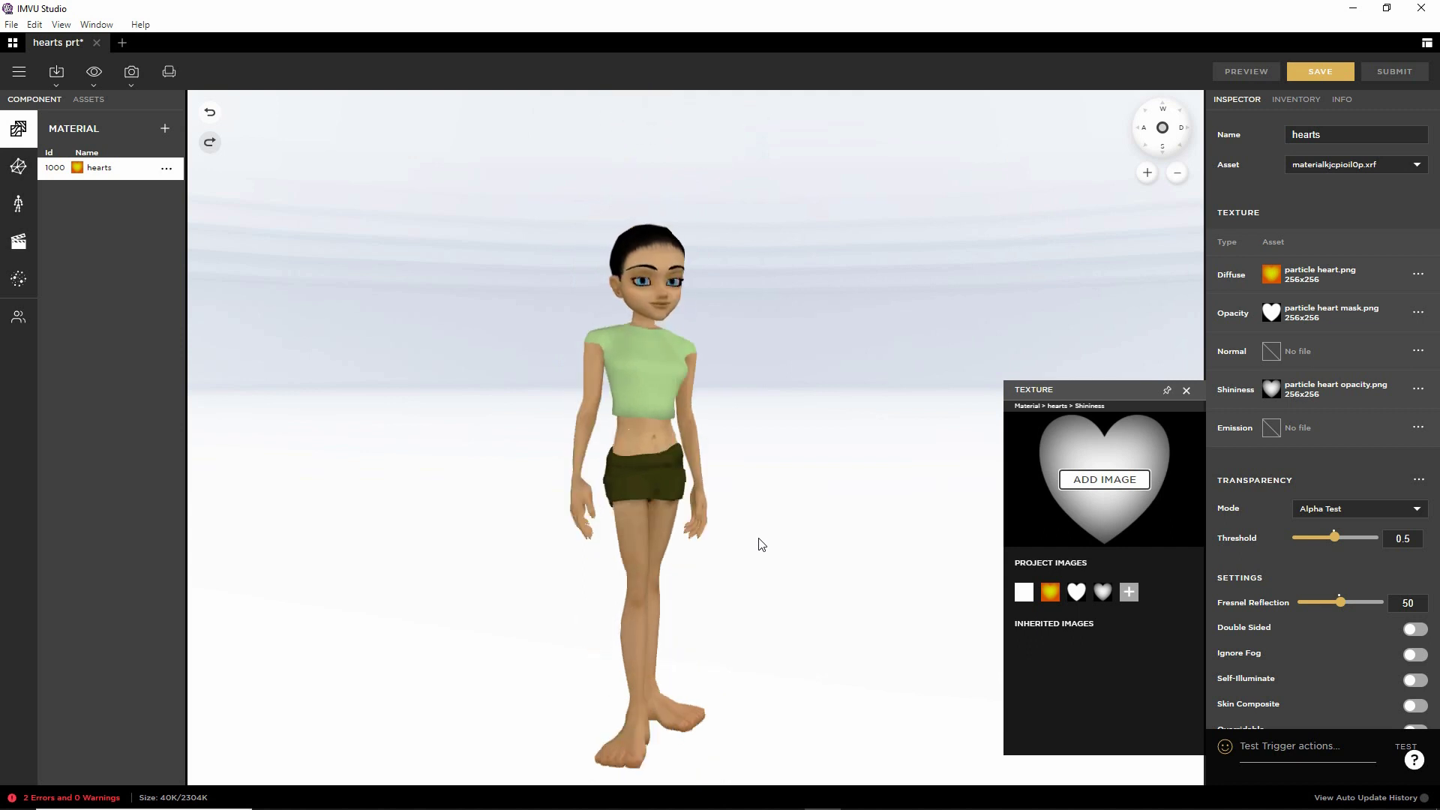
Step: Assign particle heart opacity.png as the emission texture of the hearts material and preview the result
{"action": "mouse_move", "coordinate": [780, 552]}
{"action": "left_mouse_down"}
{"action": "mouse_move", "coordinate": [604, 493]}
{"action": "mouse_move", "coordinate": [889, 503]}
{"action": "mouse_move", "coordinate": [737, 538]}
{"action": "mouse_move", "coordinate": [780, 547]}
{"action": "mouse_move", "coordinate": [765, 559]}
{"action": "left_mouse_up"}
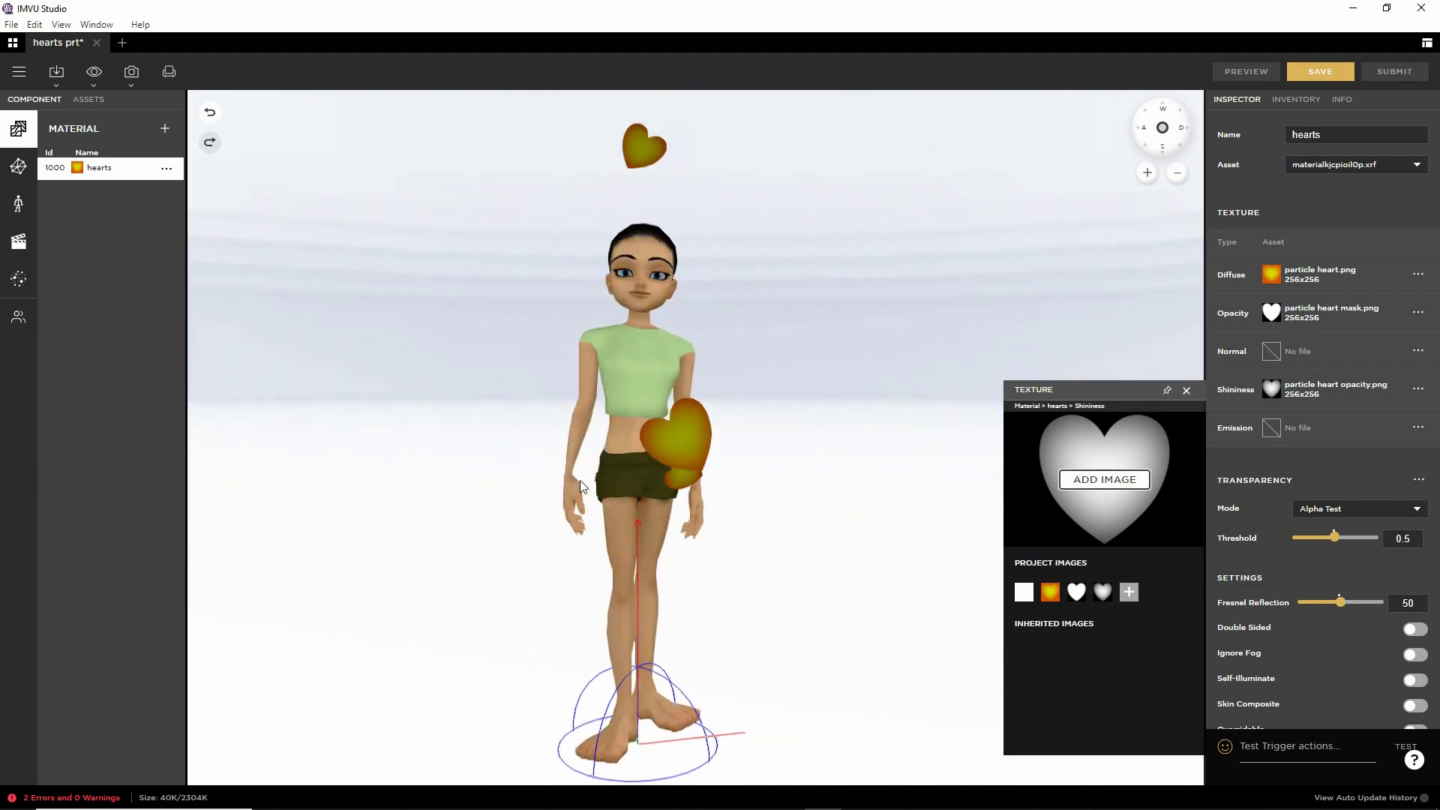
{"action": "left_click", "coordinate": [1271, 427]}
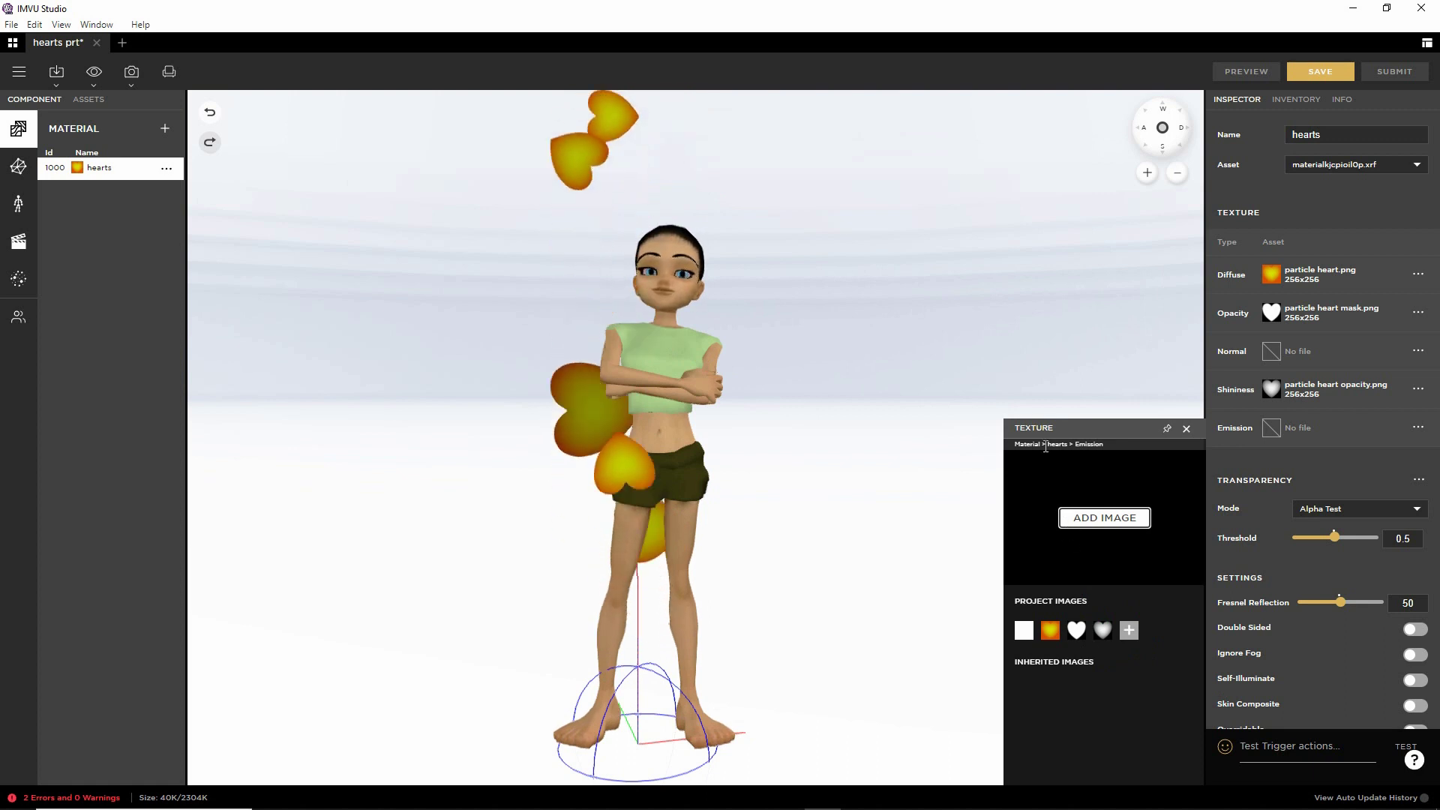
{"action": "left_click", "coordinate": [1102, 632]}
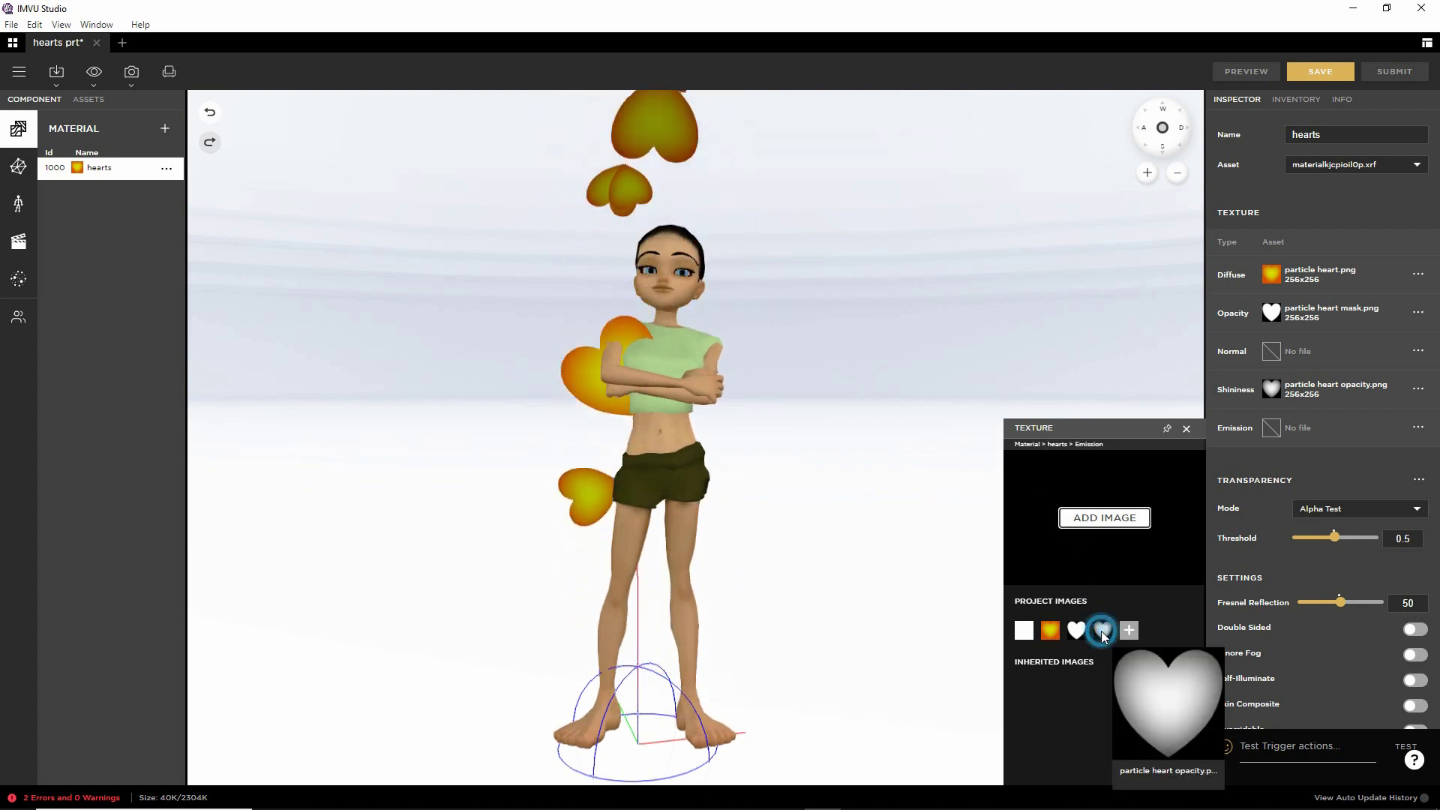
{"action": "left_click", "coordinate": [1246, 71]}
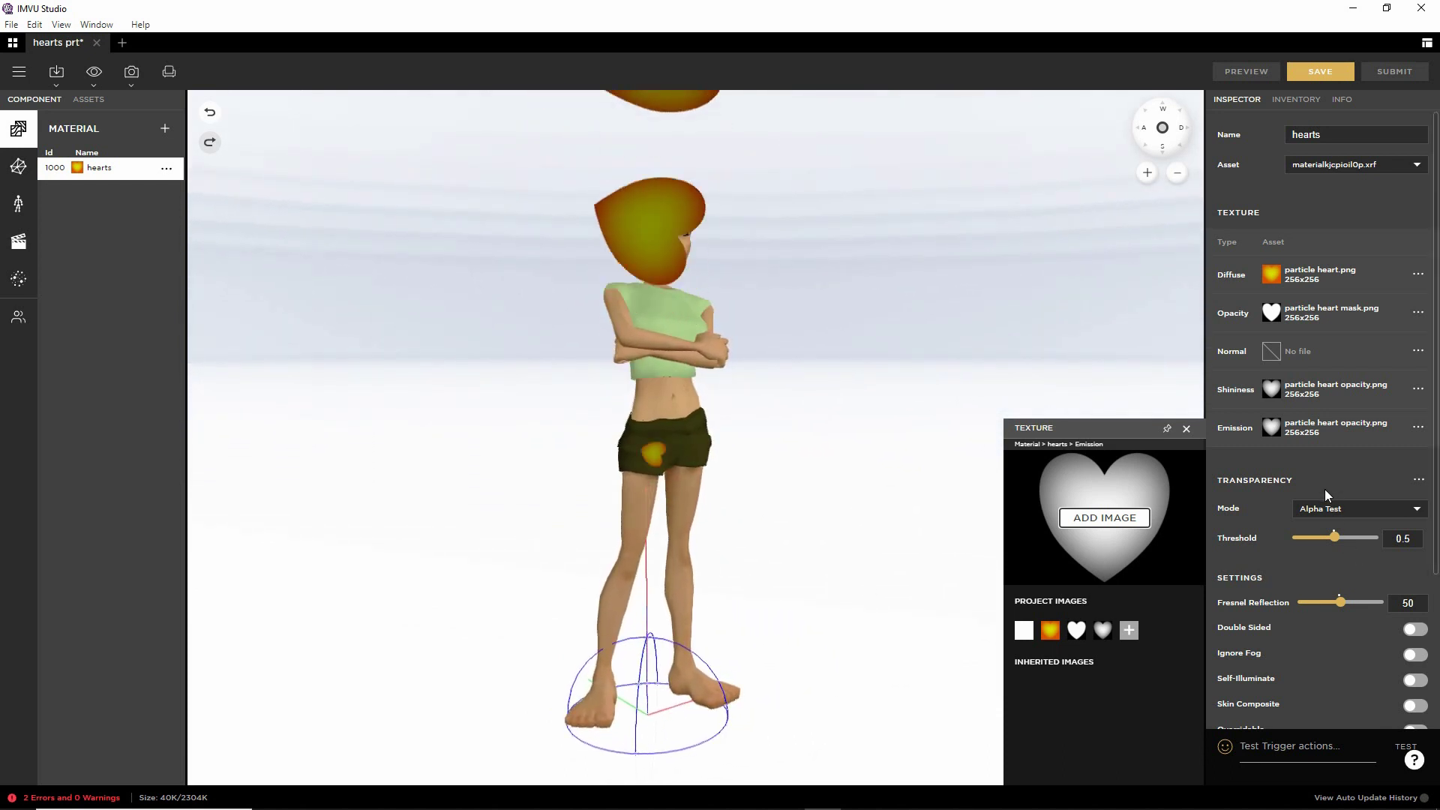
Step: Enable Emission on the hearts material with an intensity of 0.267 and preview the glow
{"action": "scroll", "coordinate": [1324, 489], "scroll_direction": "down", "scroll_amount": 5}
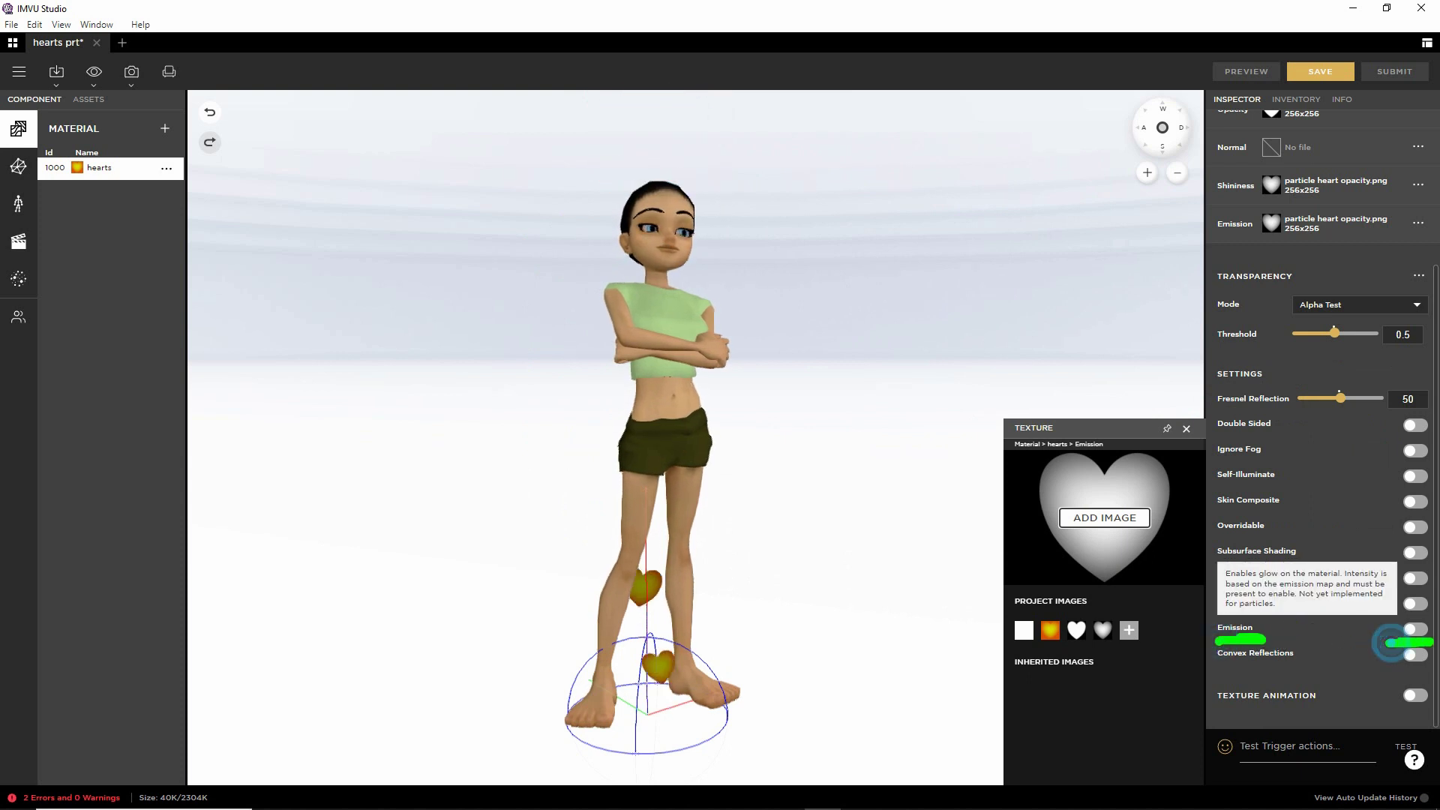
{"action": "left_click", "coordinate": [1417, 631]}
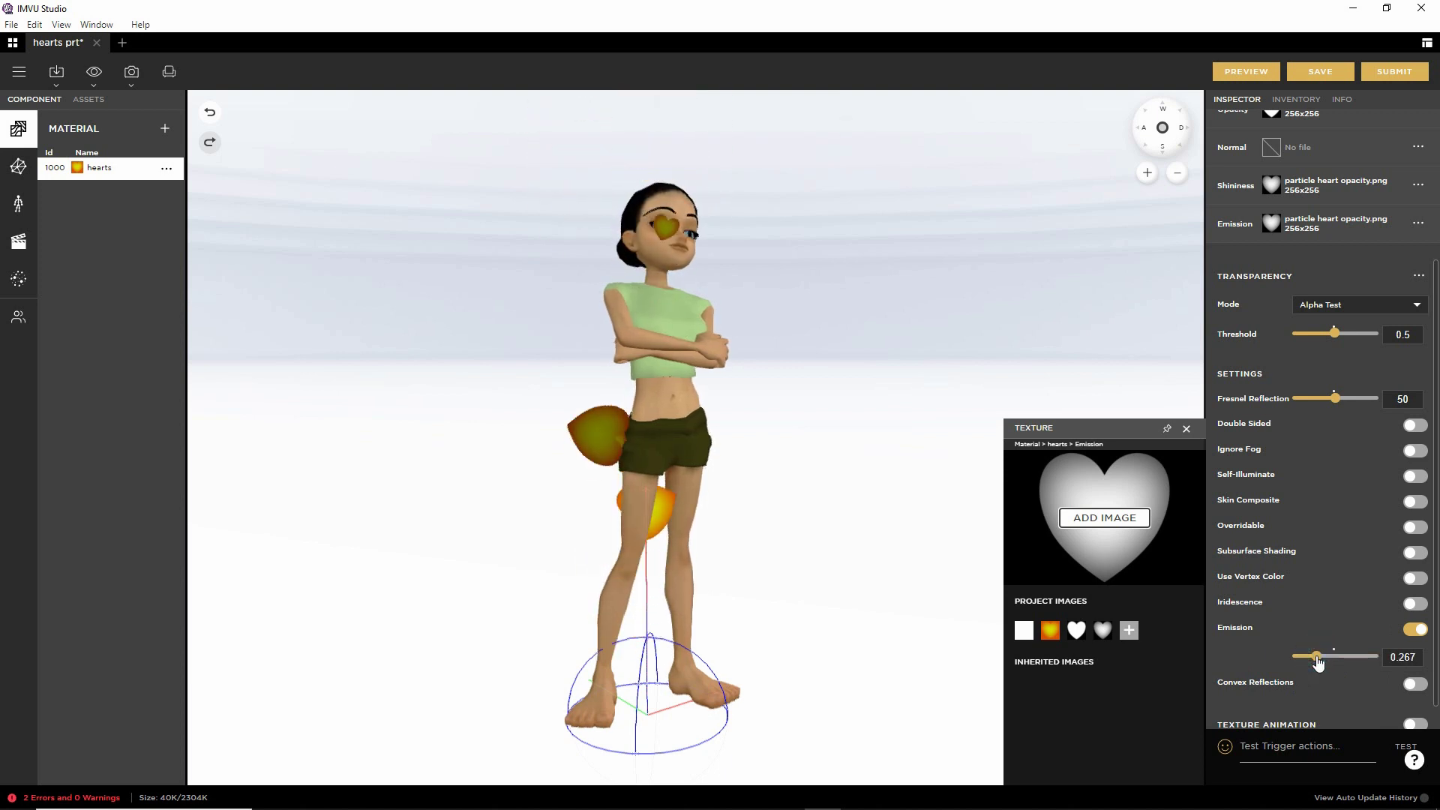
{"action": "left_click", "coordinate": [1246, 71]}
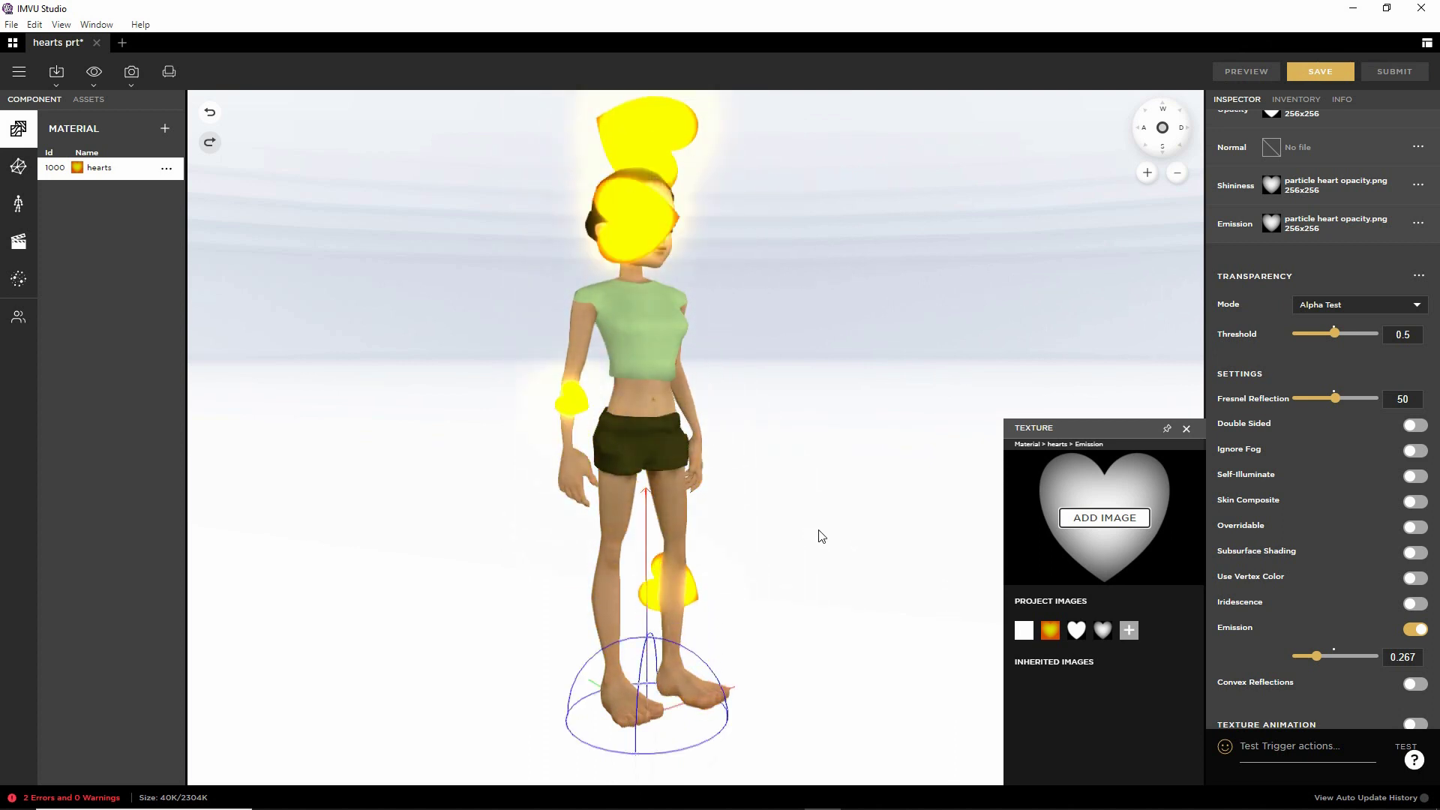
Step: Set the hearts material's emission intensity to 0.083, preview the glow around the avatar and save the product
{"action": "left_click_drag", "start_coordinate": [1312, 657], "coordinate": [1307, 657]}
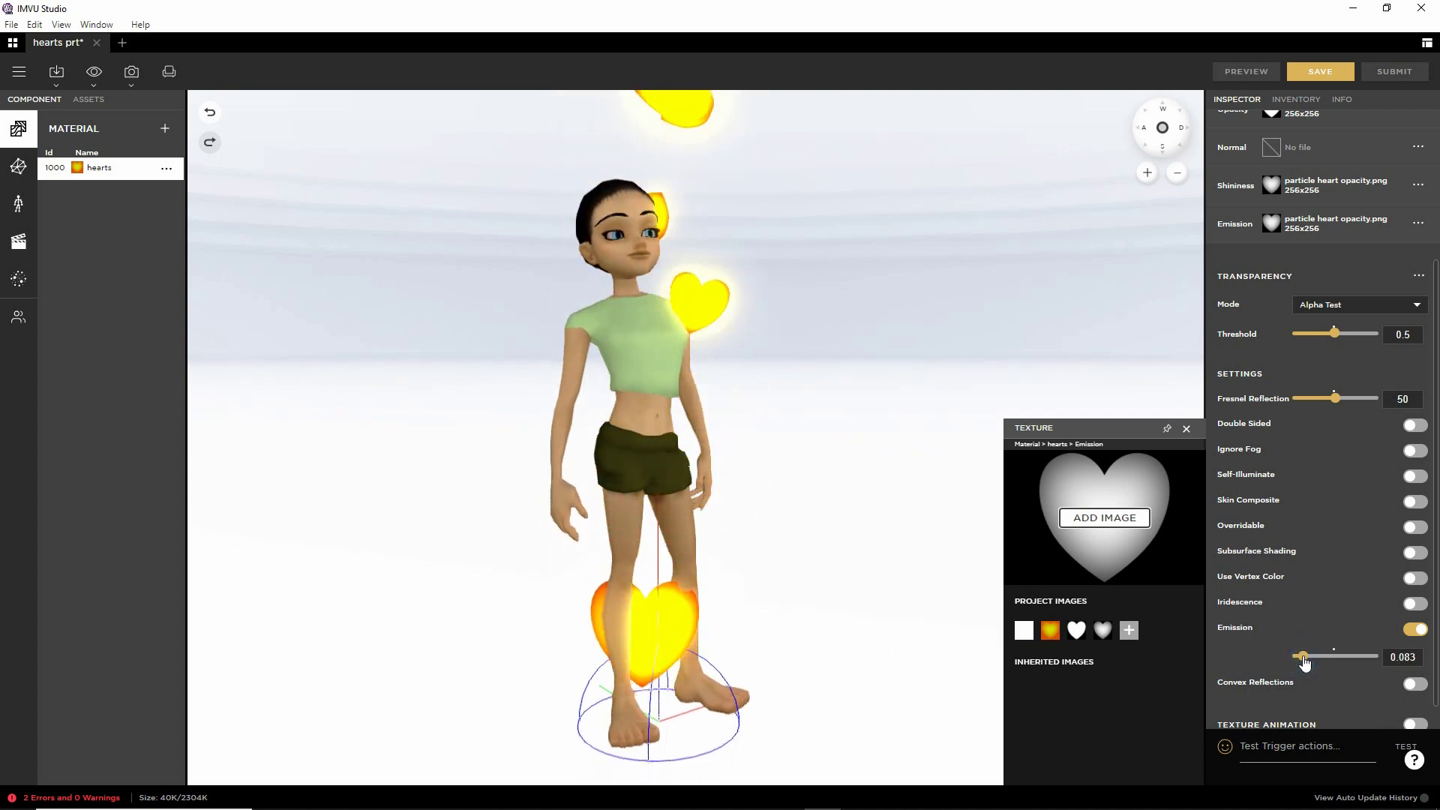
{"action": "left_click", "coordinate": [1247, 72]}
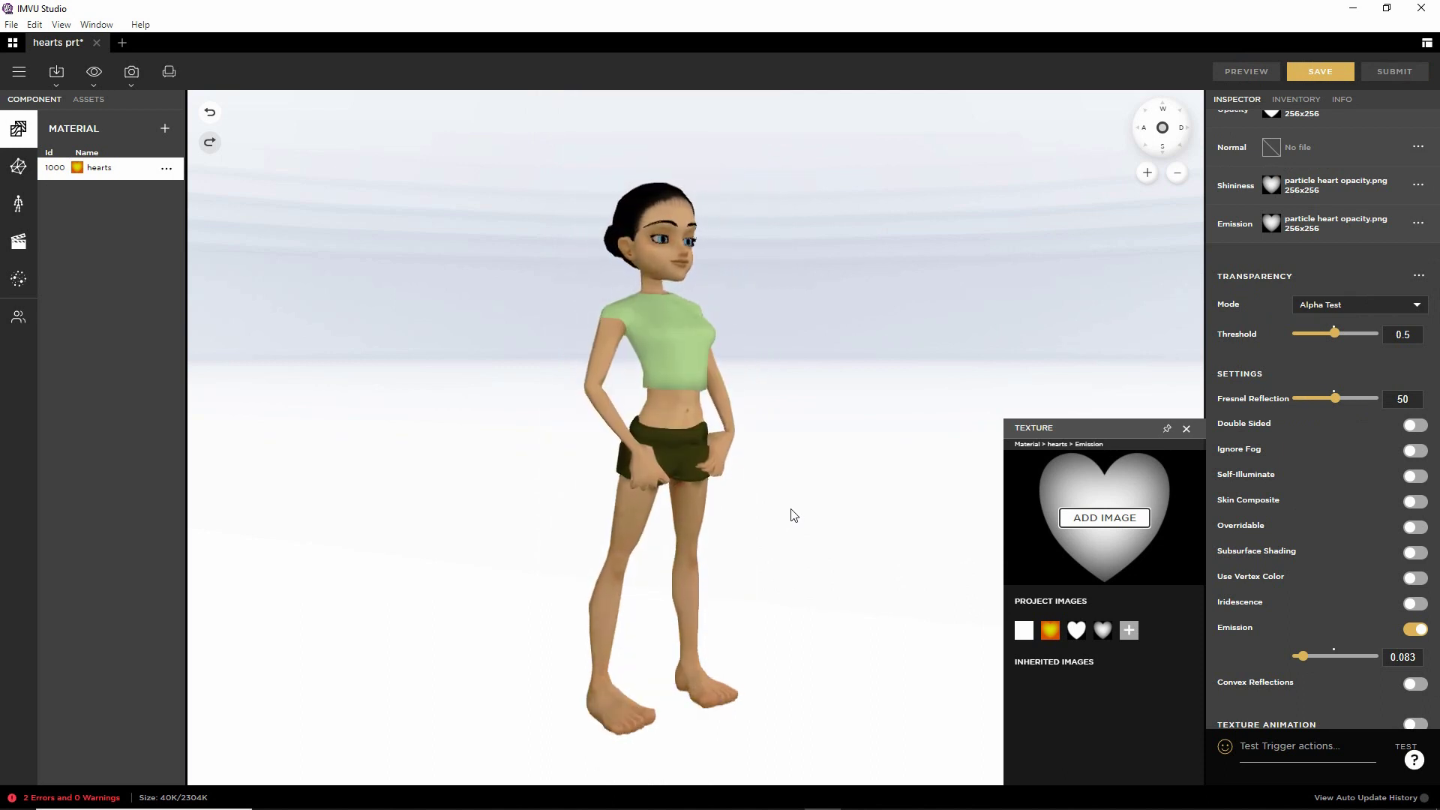
{"action": "left_click", "coordinate": [814, 530]}
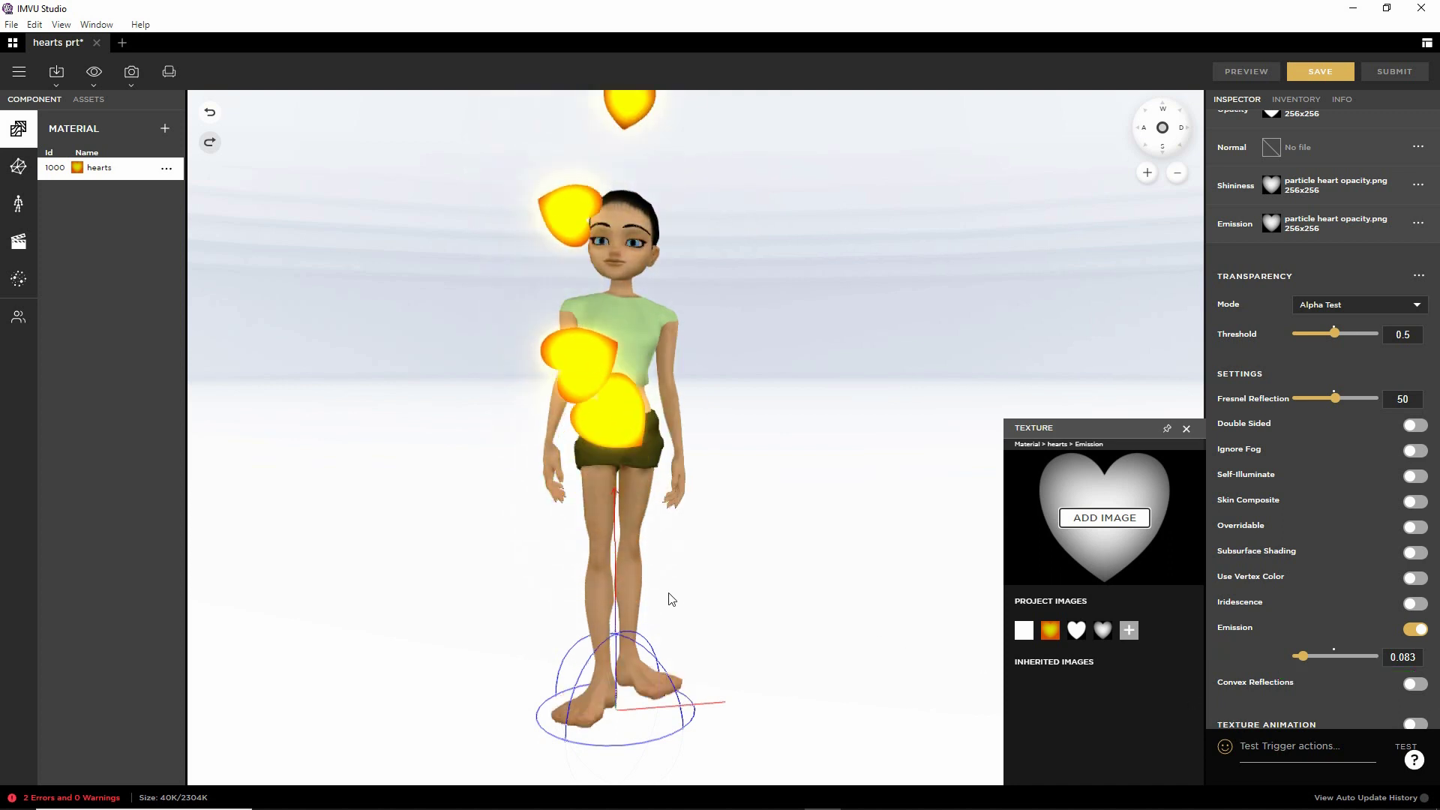
{"action": "left_click_drag", "start_coordinate": [662, 588], "coordinate": [701, 600]}
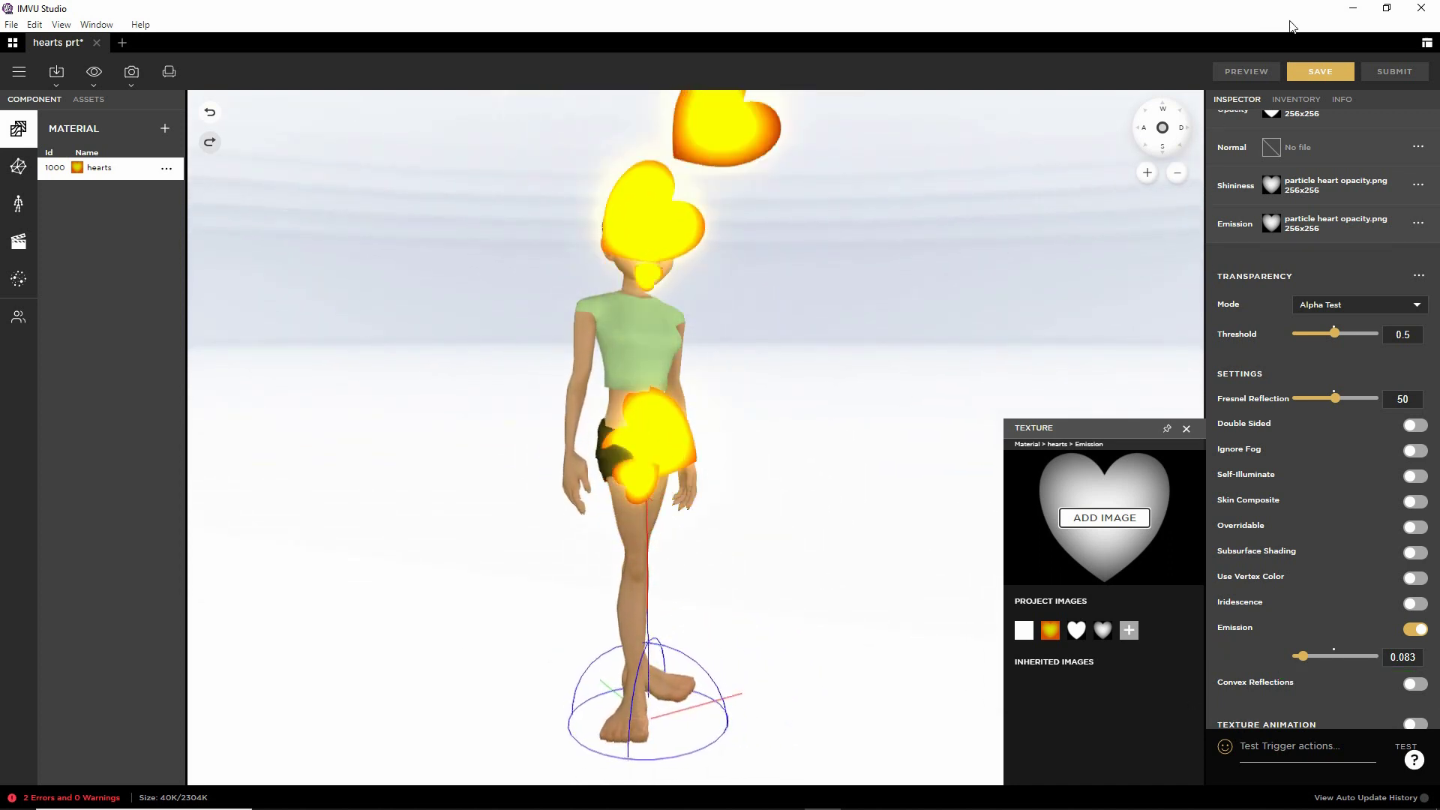
{"action": "left_click", "coordinate": [1322, 70]}
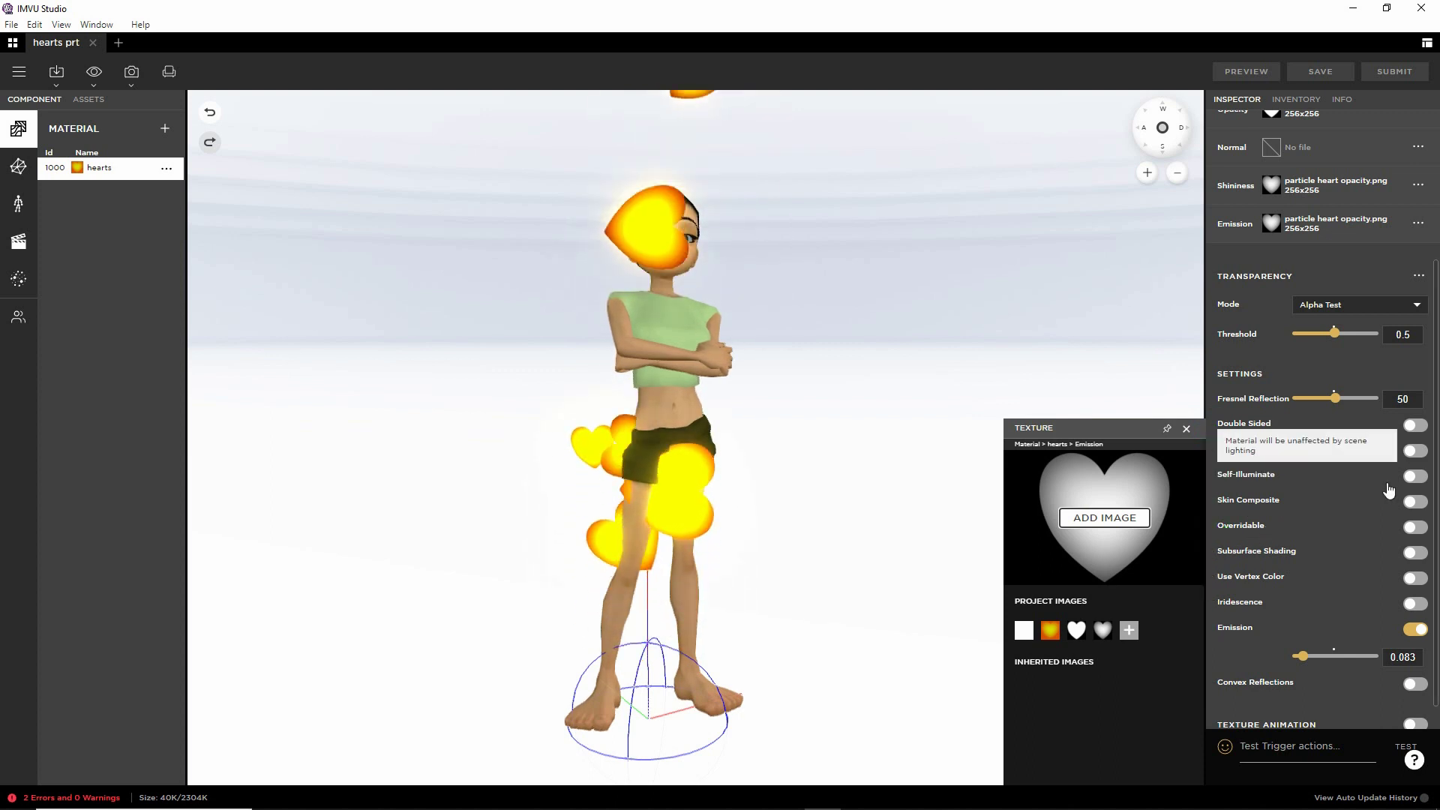
Step: Turn on Self-Illuminate for the hearts material and preview the particles
{"action": "left_click", "coordinate": [1415, 475]}
{"action": "left_click", "coordinate": [1246, 72]}
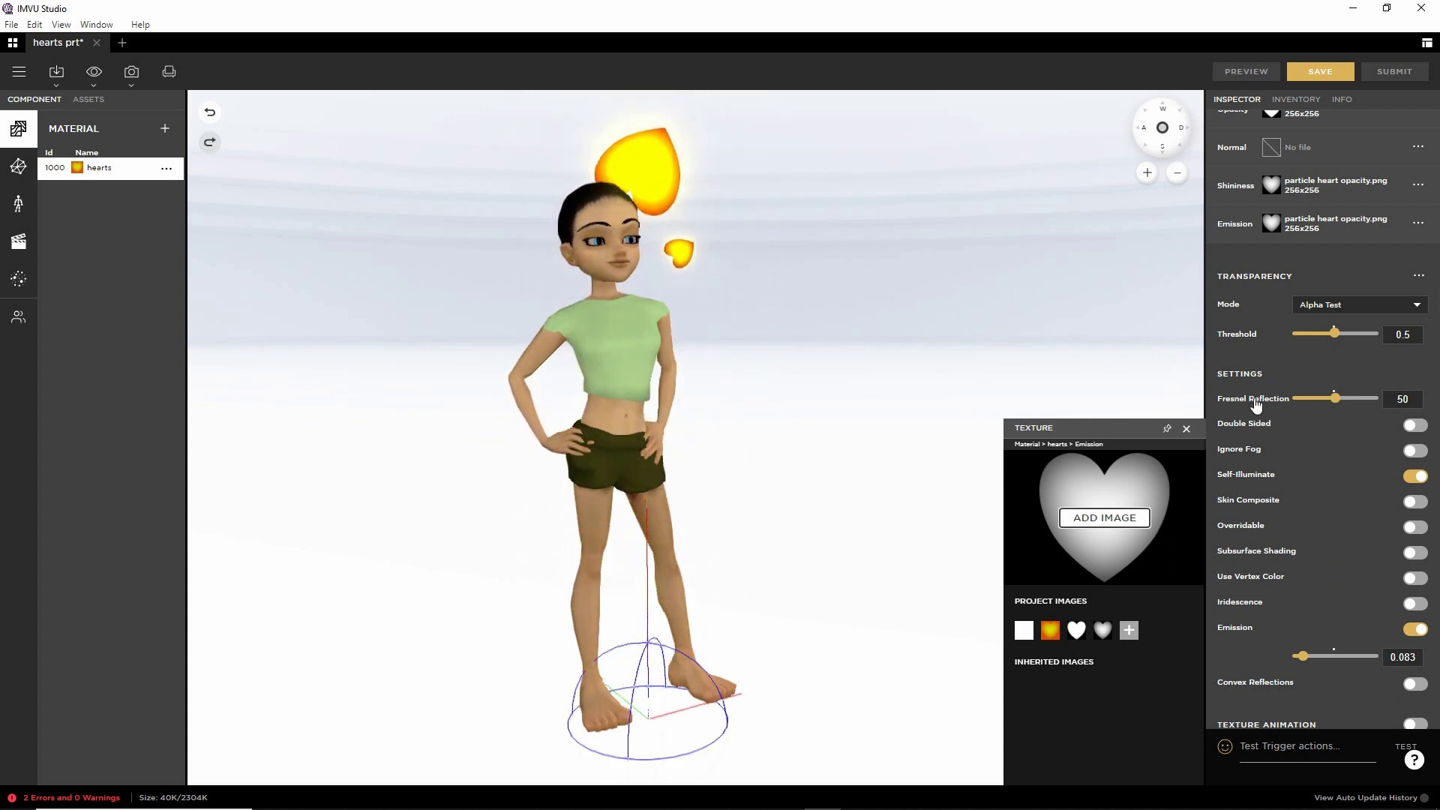
{"action": "scroll", "coordinate": [1294, 453], "scroll_direction": "up", "scroll_amount": 3}
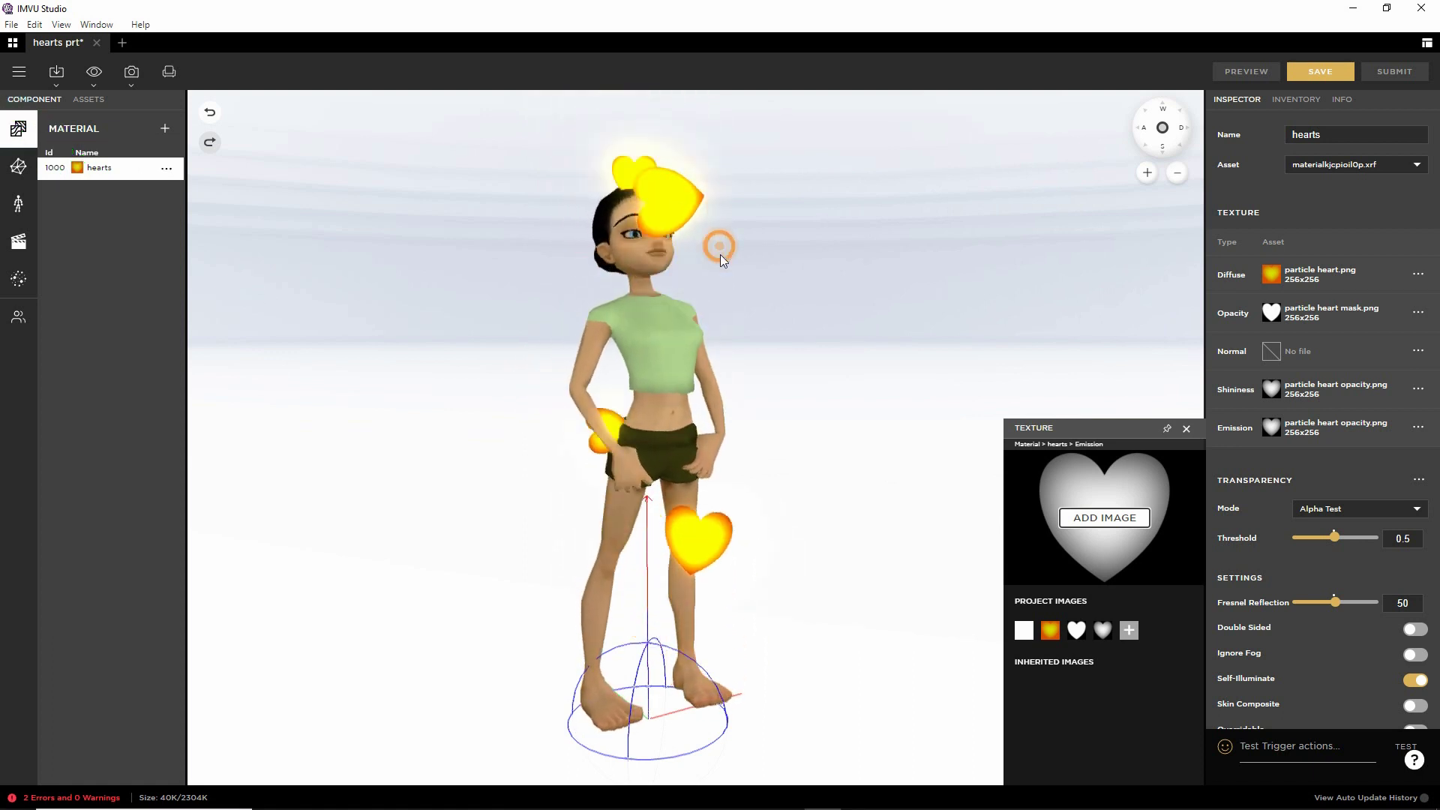
{"action": "scroll", "coordinate": [719, 354], "scroll_direction": "up", "scroll_amount": 3}
{"action": "right_click_drag", "start_coordinate": [719, 348], "coordinate": [717, 276]}
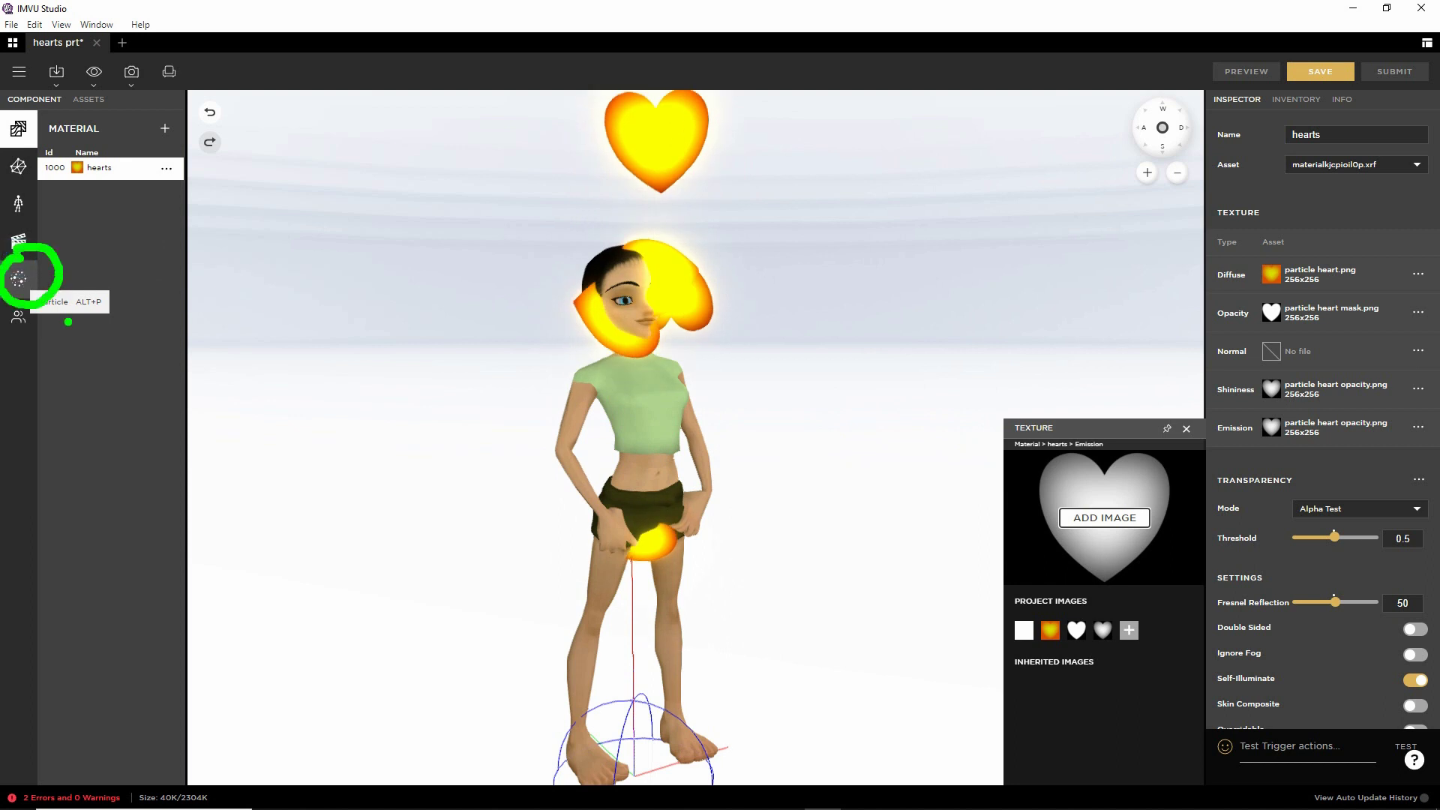
Step: Set the hearts particle's minimum and maximum rotation to 0 degrees and preview the upright hearts
{"action": "left_click", "coordinate": [18, 279]}
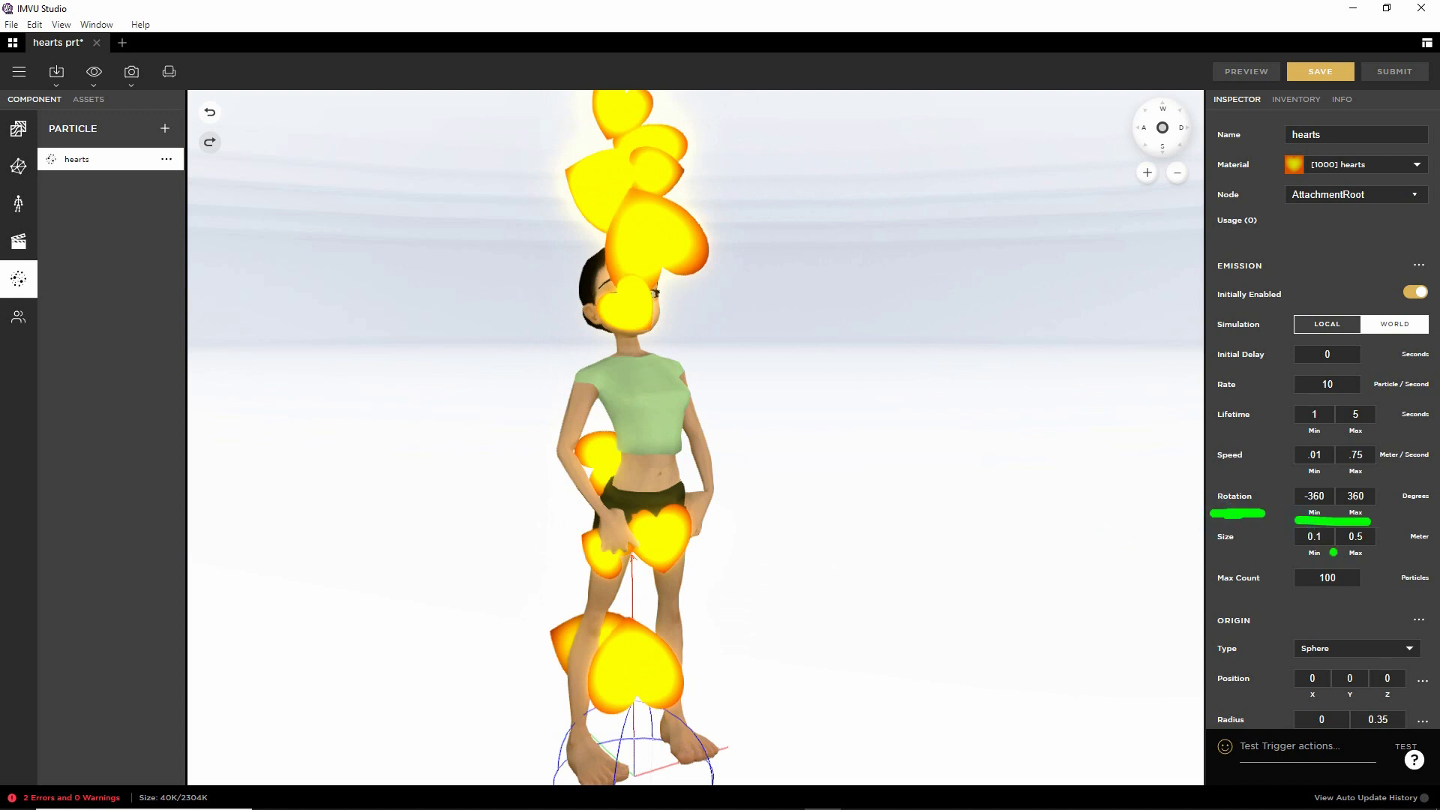
{"action": "left_click", "coordinate": [1346, 496]}
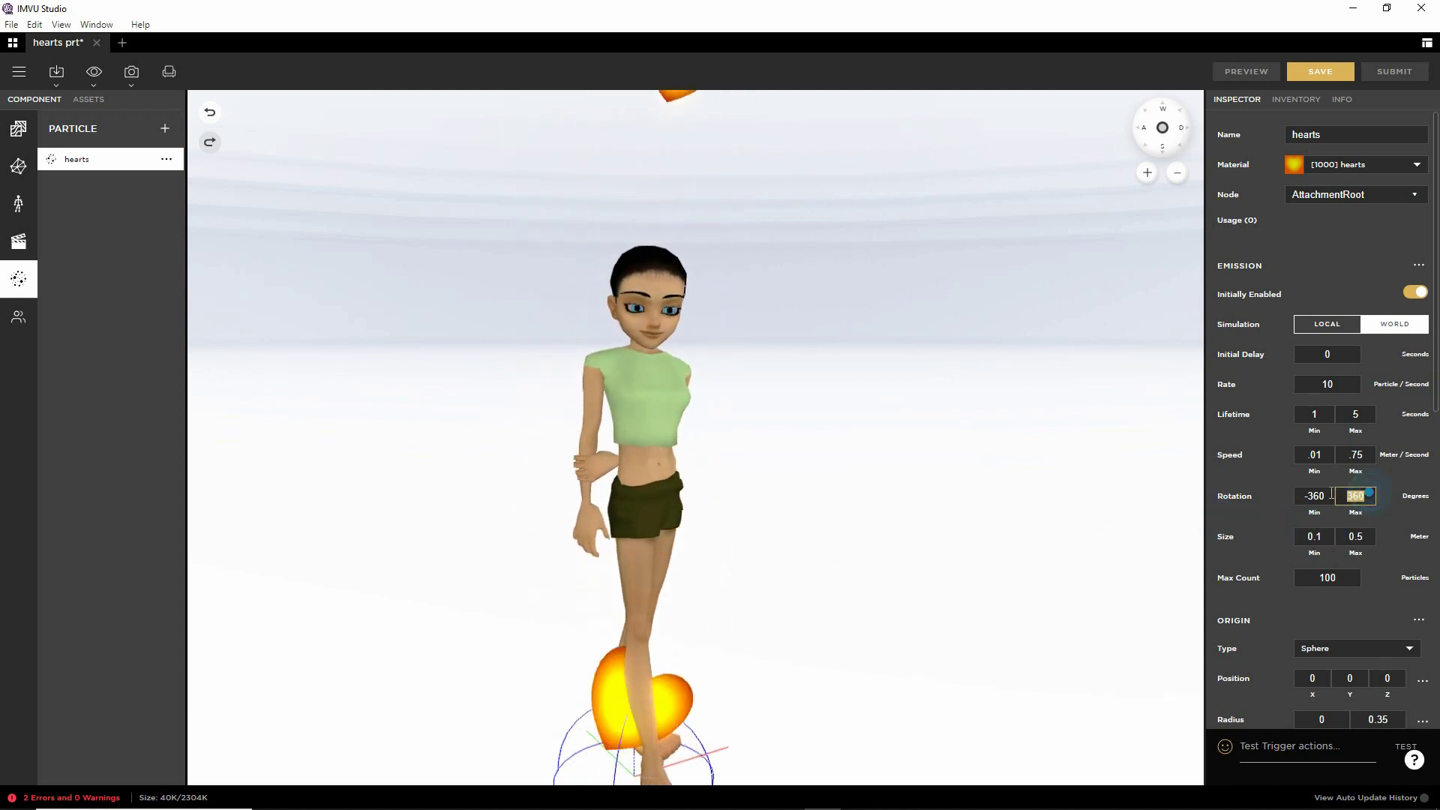
{"action": "type", "text": "0"}
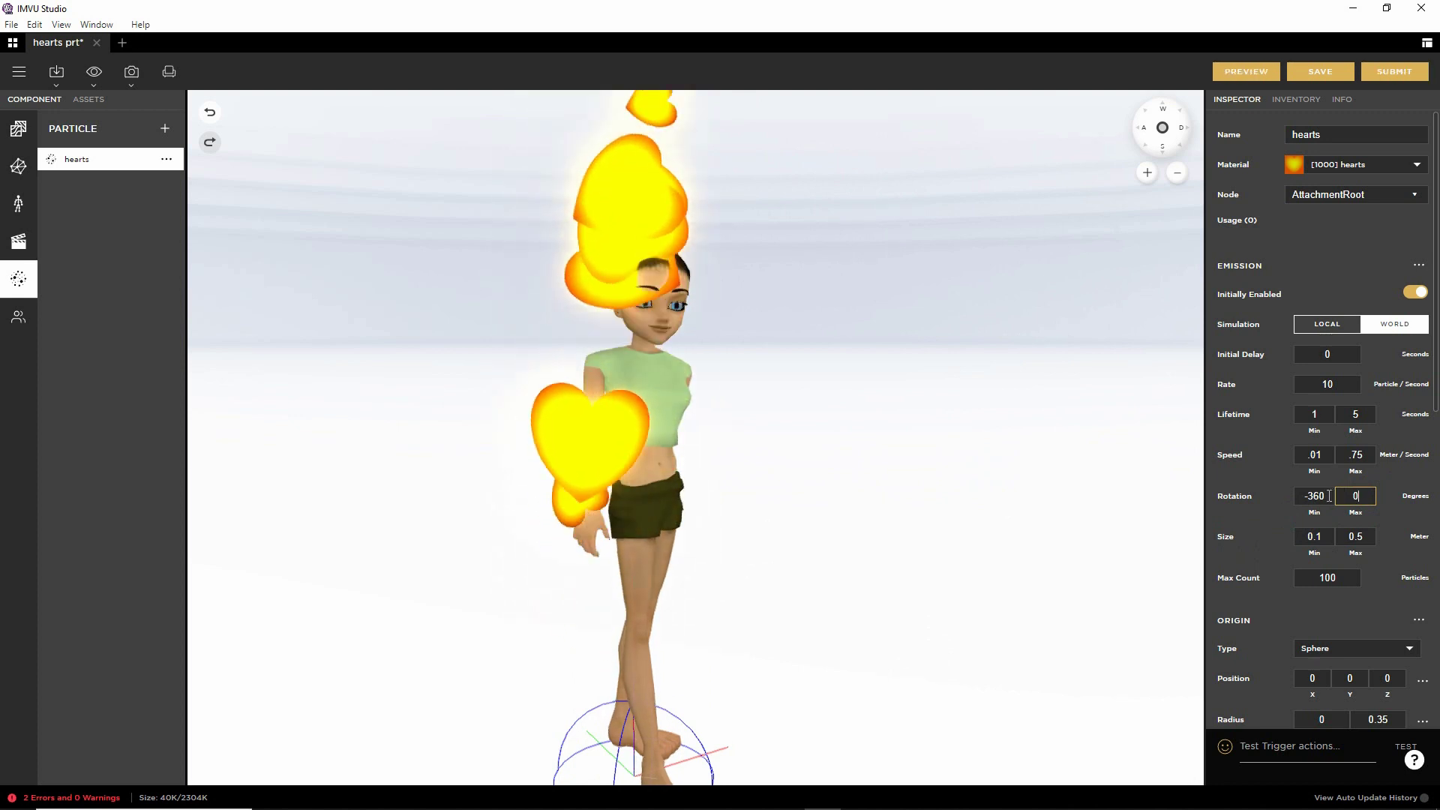
{"action": "left_click", "coordinate": [1325, 496]}
{"action": "type", "text": "0"}
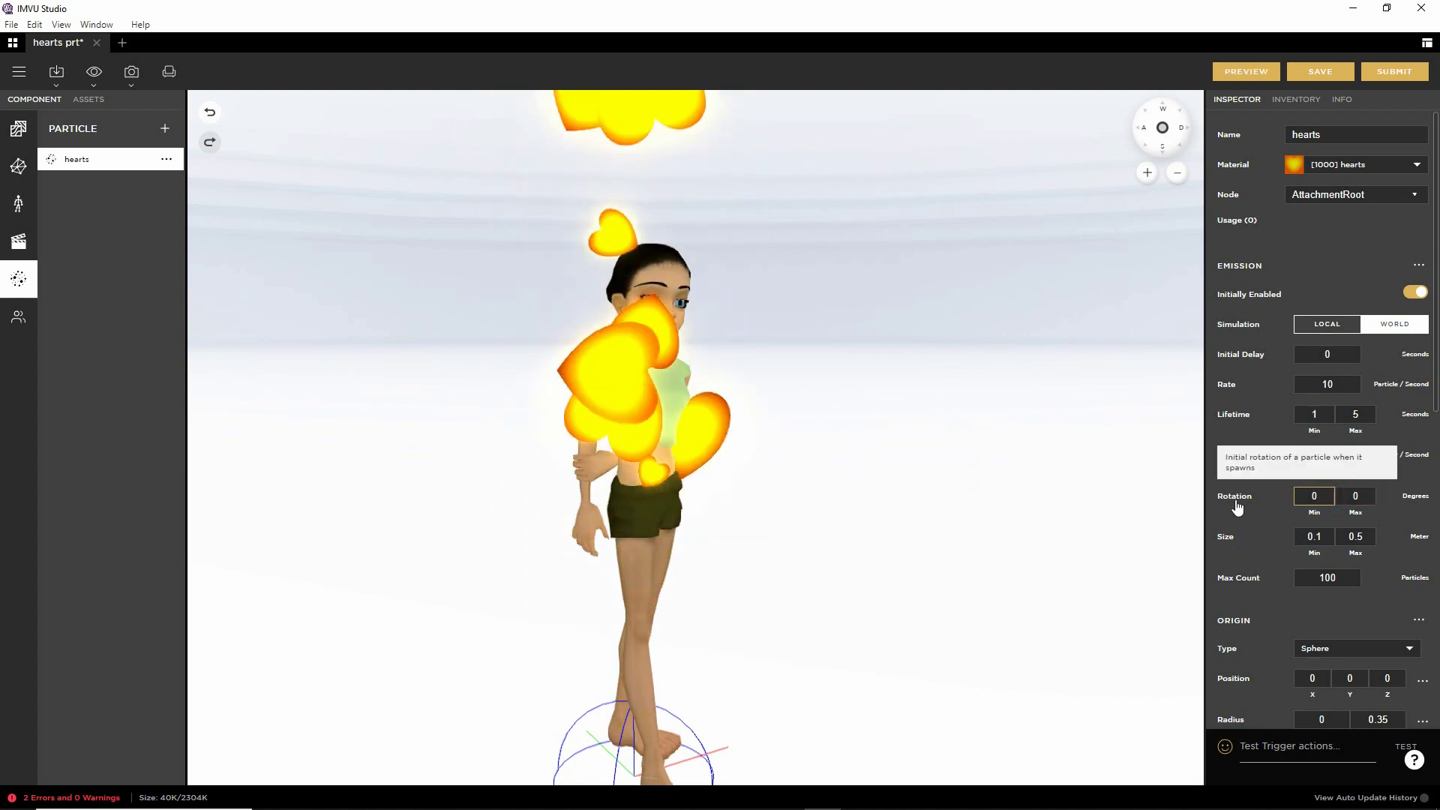
{"action": "left_click", "coordinate": [1247, 73]}
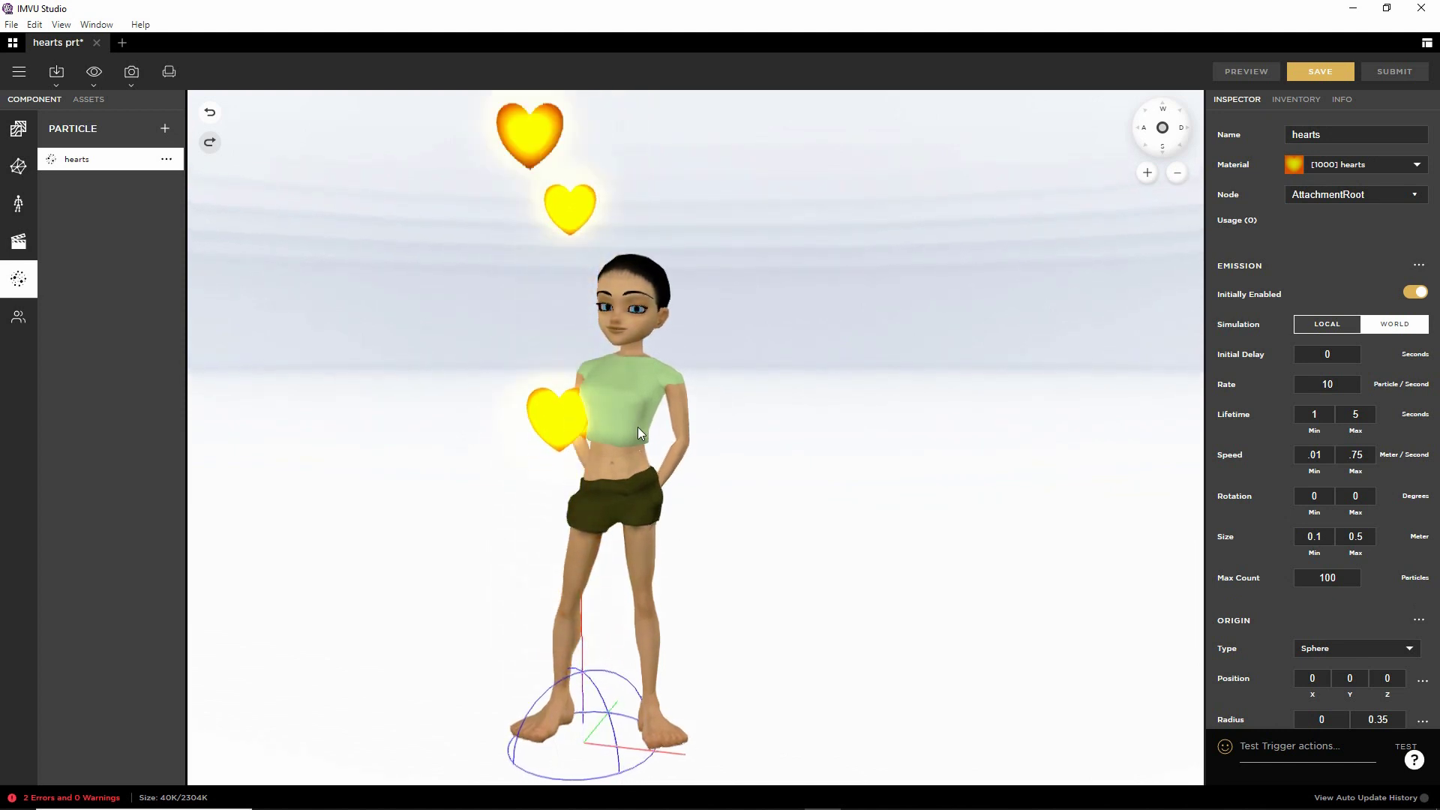
{"action": "left_click_drag", "start_coordinate": [717, 426], "coordinate": [808, 426]}
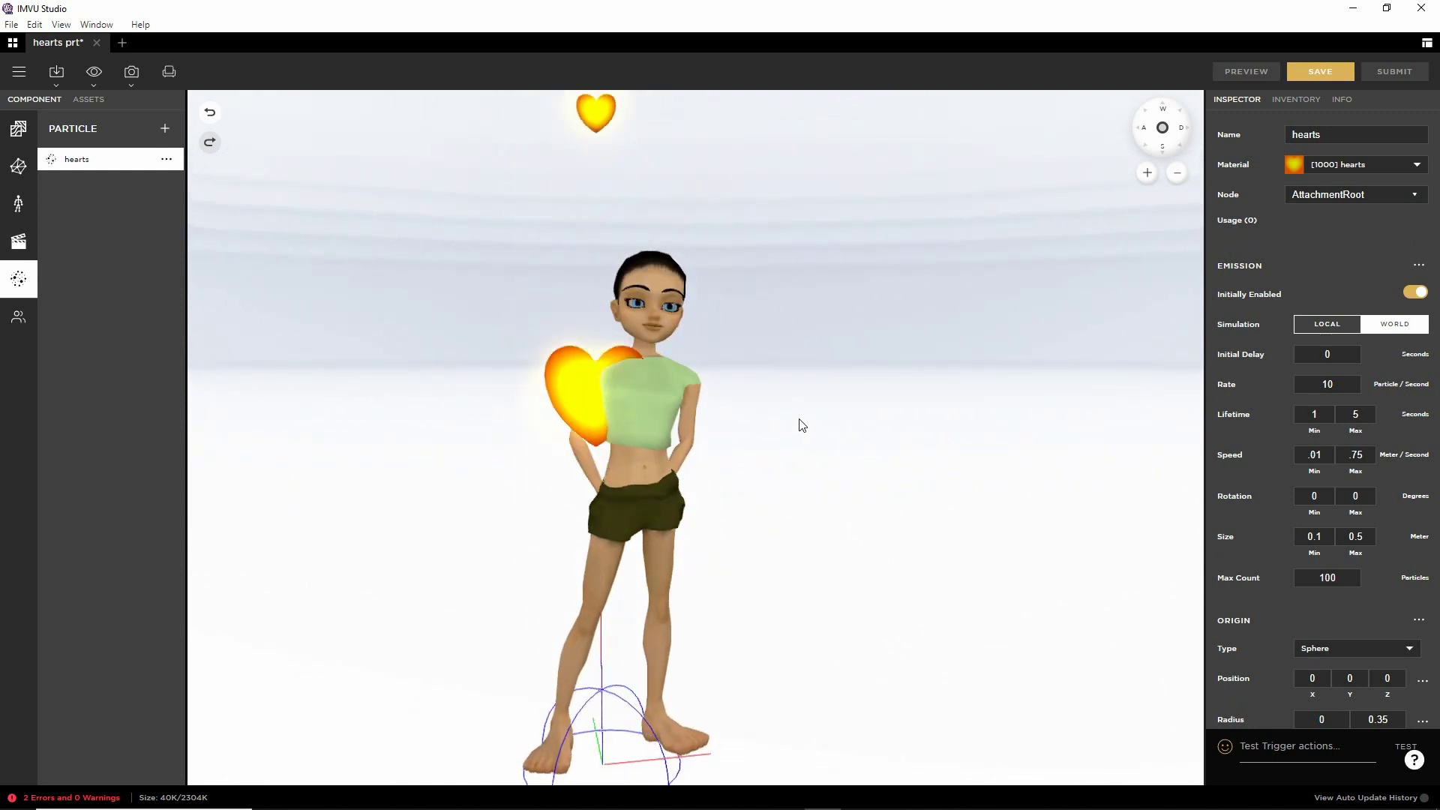
Step: Check how high the hearts rise, set the particle lifetime to .25 minimum and 1 second maximum, and preview it
{"action": "scroll", "coordinate": [800, 423], "scroll_direction": "down", "scroll_amount": 2}
{"action": "scroll", "coordinate": [795, 413], "scroll_direction": "down", "scroll_amount": 3}
{"action": "mouse_move", "coordinate": [772, 338]}
{"action": "left_mouse_down"}
{"action": "mouse_move", "coordinate": [755, 460]}
{"action": "mouse_move", "coordinate": [765, 567]}
{"action": "left_mouse_up"}
{"action": "scroll", "coordinate": [772, 594], "scroll_direction": "down", "scroll_amount": 4}
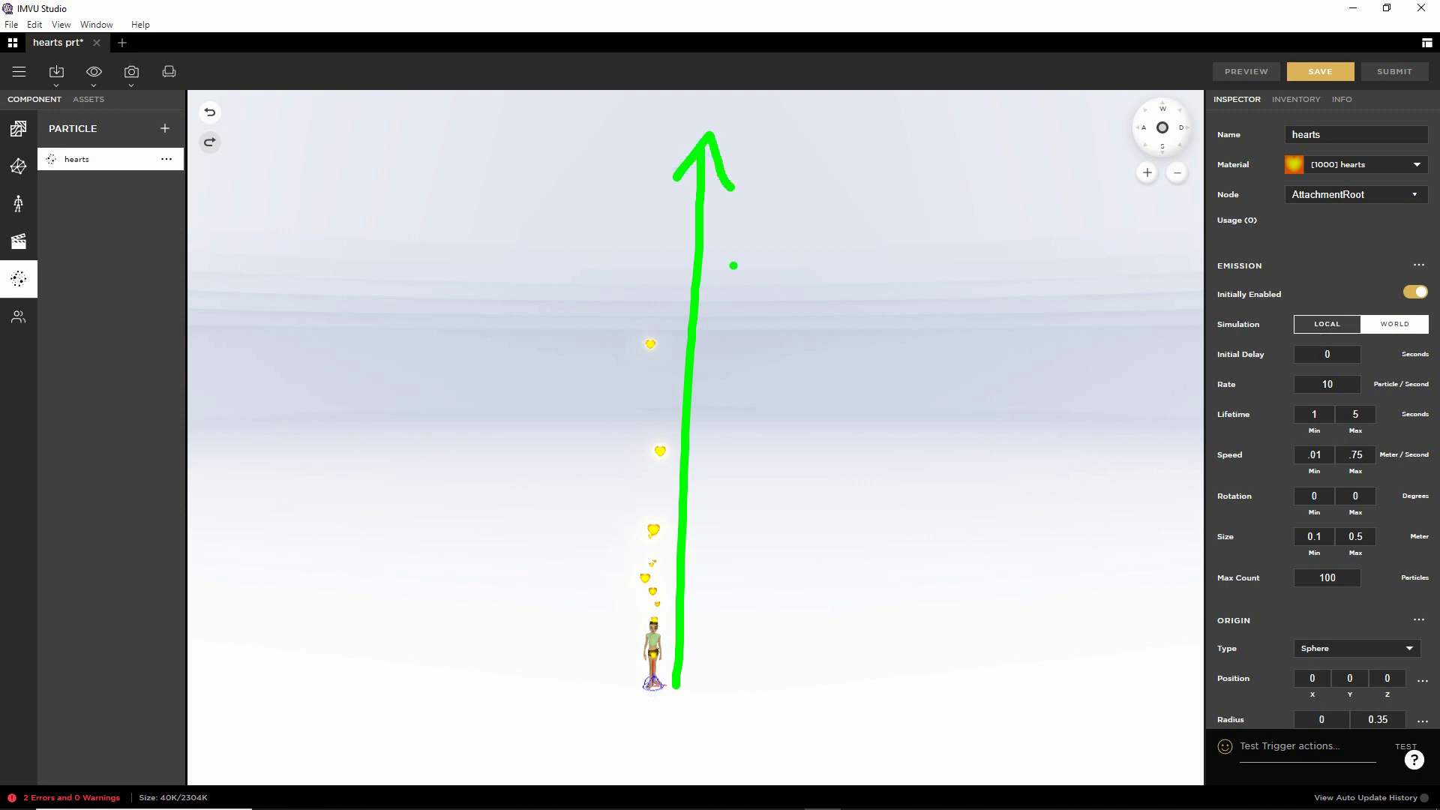
{"action": "key", "text": "Escape"}
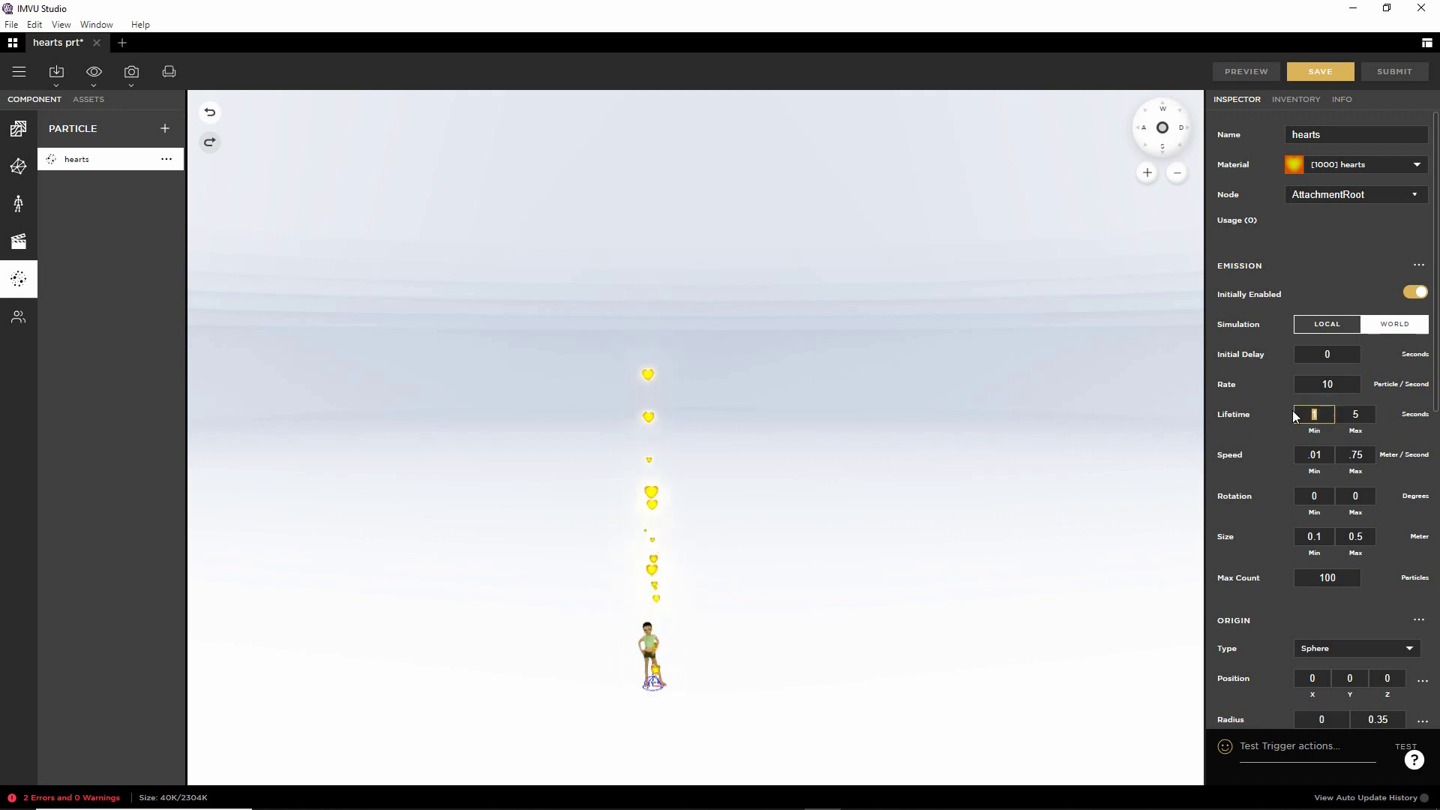
{"action": "type", "text": ".25"}
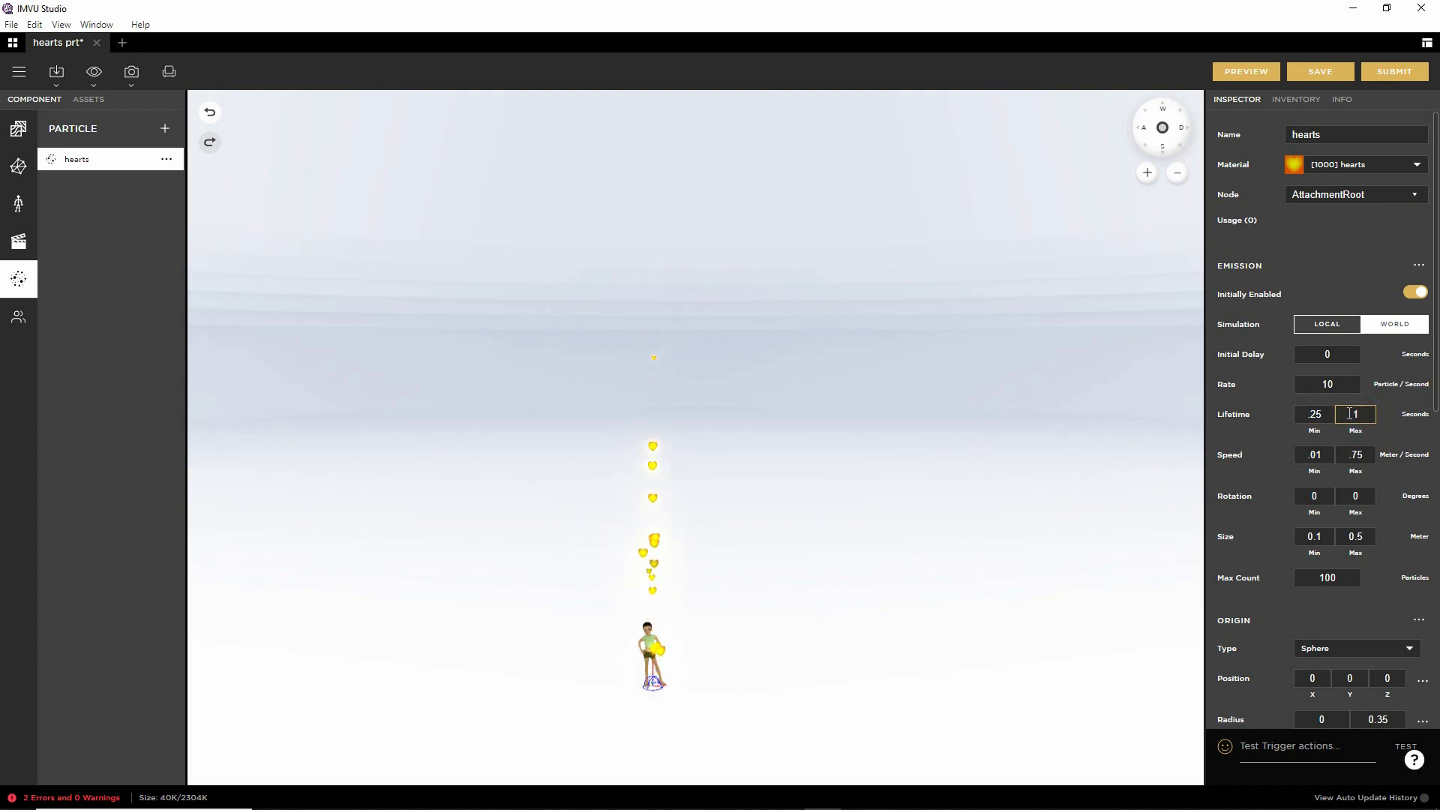
{"action": "left_click", "coordinate": [1245, 71]}
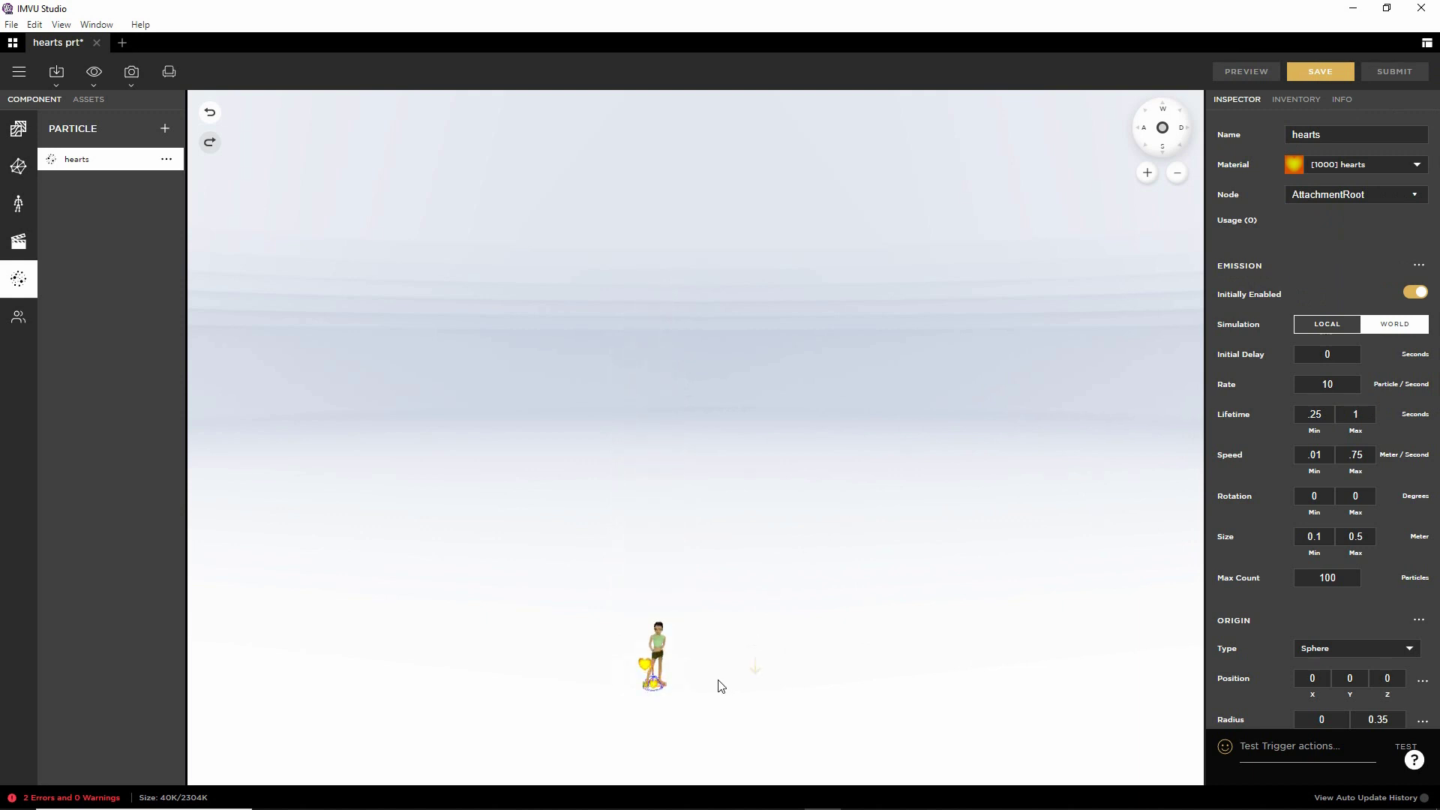
Step: Inspect the shortened hearts around the avatar, set the maximum particle lifetime to 2.5 seconds and preview the rise
{"action": "left_click_drag", "start_coordinate": [719, 684], "coordinate": [719, 518]}
{"action": "scroll", "coordinate": [691, 566], "scroll_direction": "up", "scroll_amount": 5}
{"action": "left_click_drag", "start_coordinate": [668, 615], "coordinate": [772, 343]}
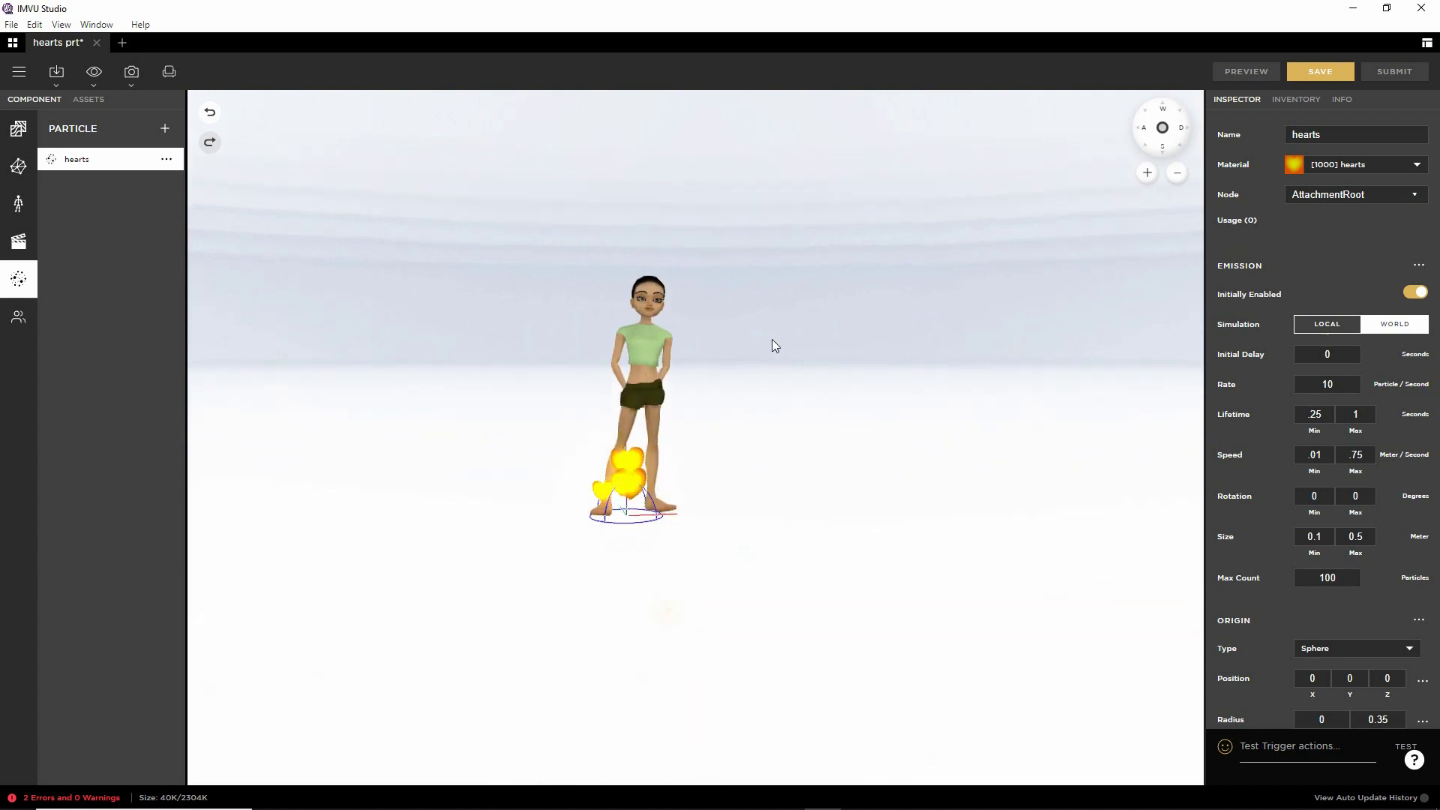
{"action": "scroll", "coordinate": [714, 523], "scroll_direction": "up", "scroll_amount": 5}
{"action": "scroll", "coordinate": [714, 523], "scroll_direction": "down", "scroll_amount": 5}
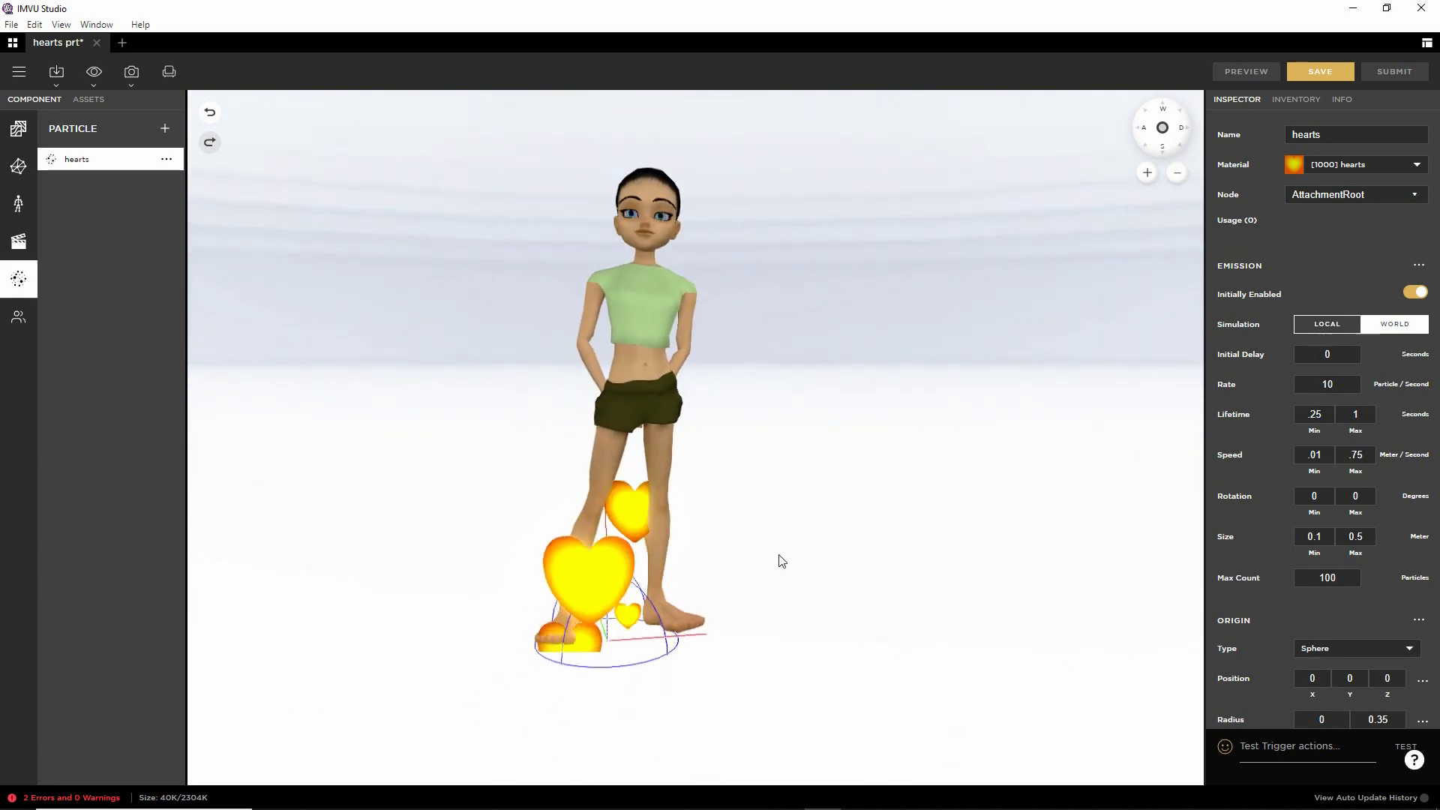
{"action": "left_click_drag", "start_coordinate": [787, 479], "coordinate": [789, 521]}
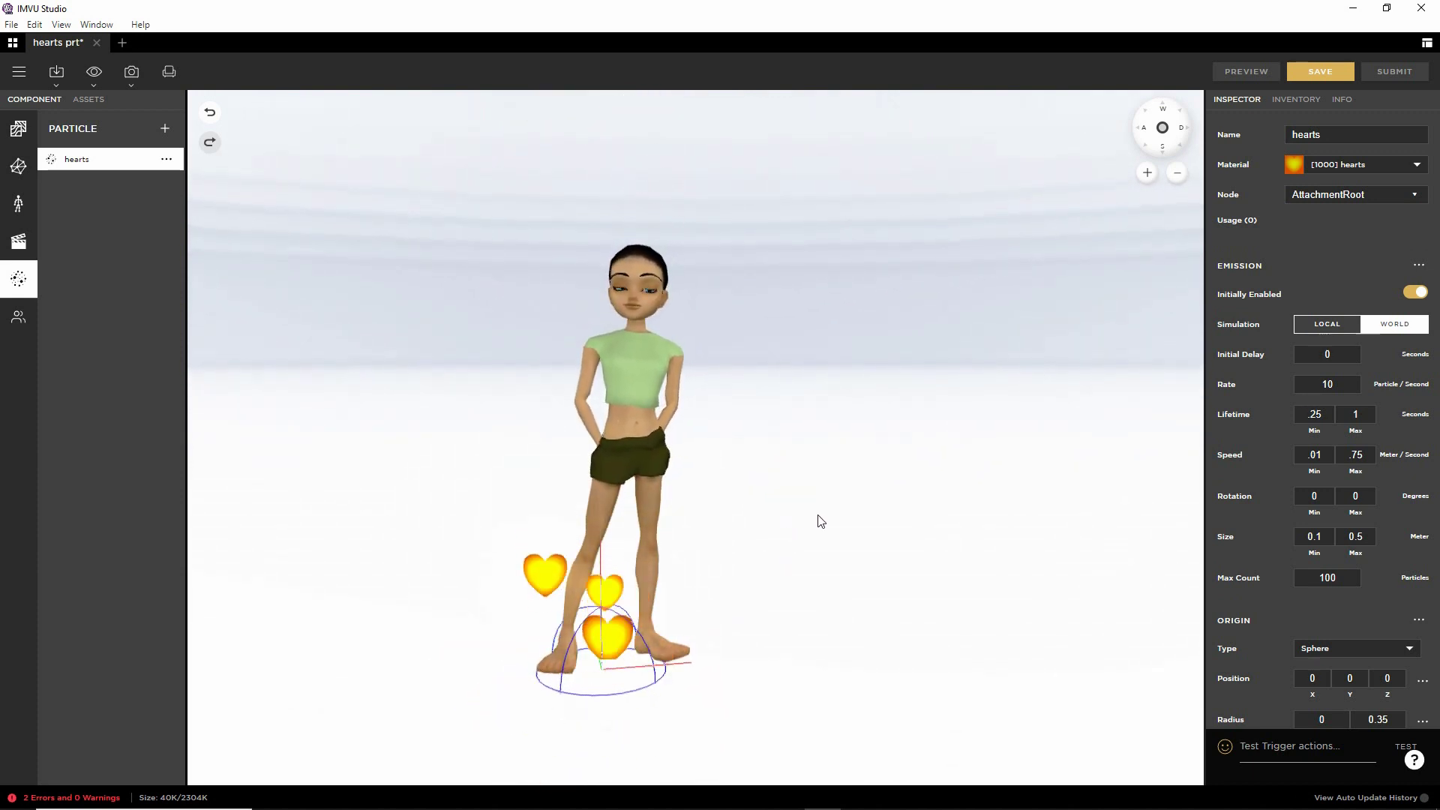
{"action": "left_click", "coordinate": [1362, 414]}
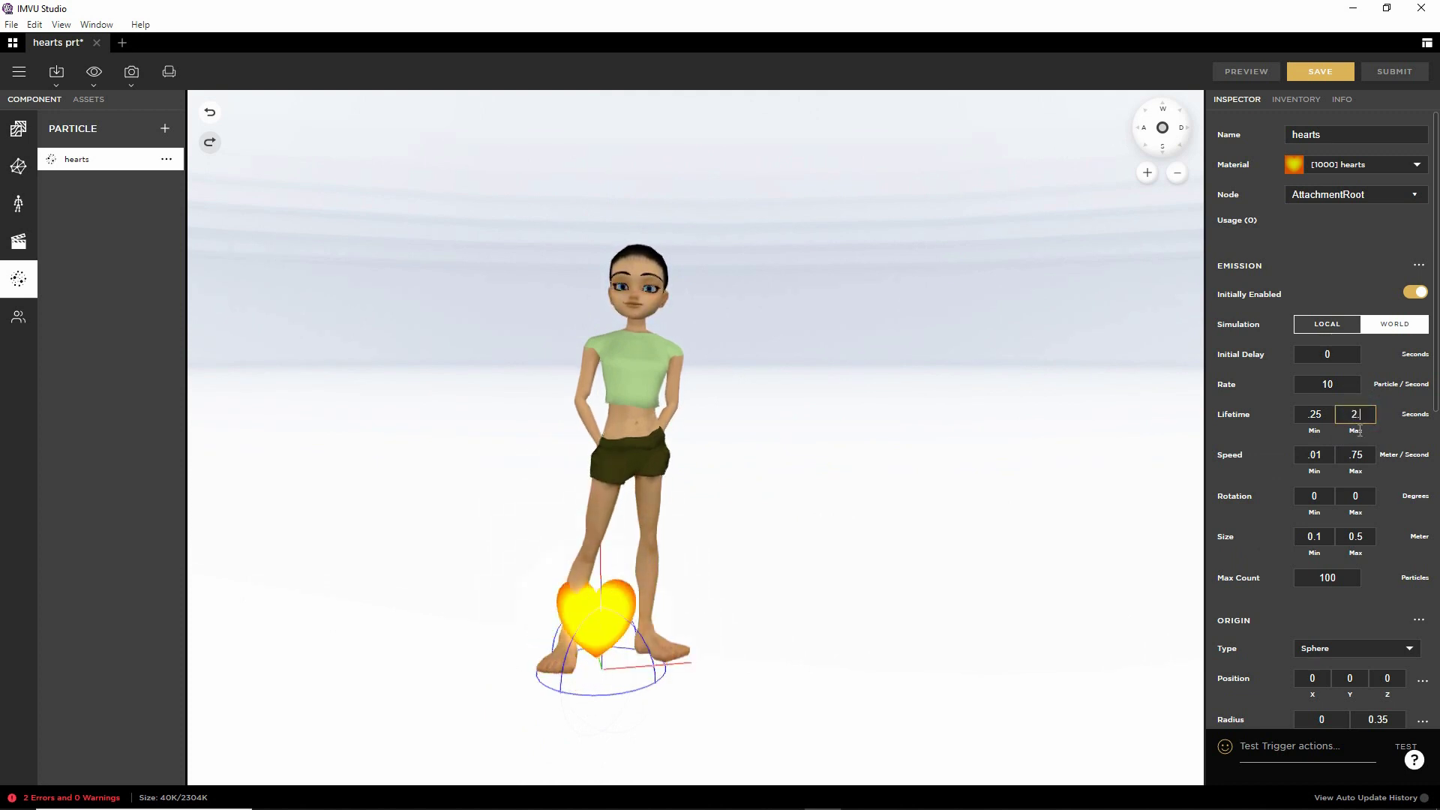
{"action": "left_click", "coordinate": [1246, 71]}
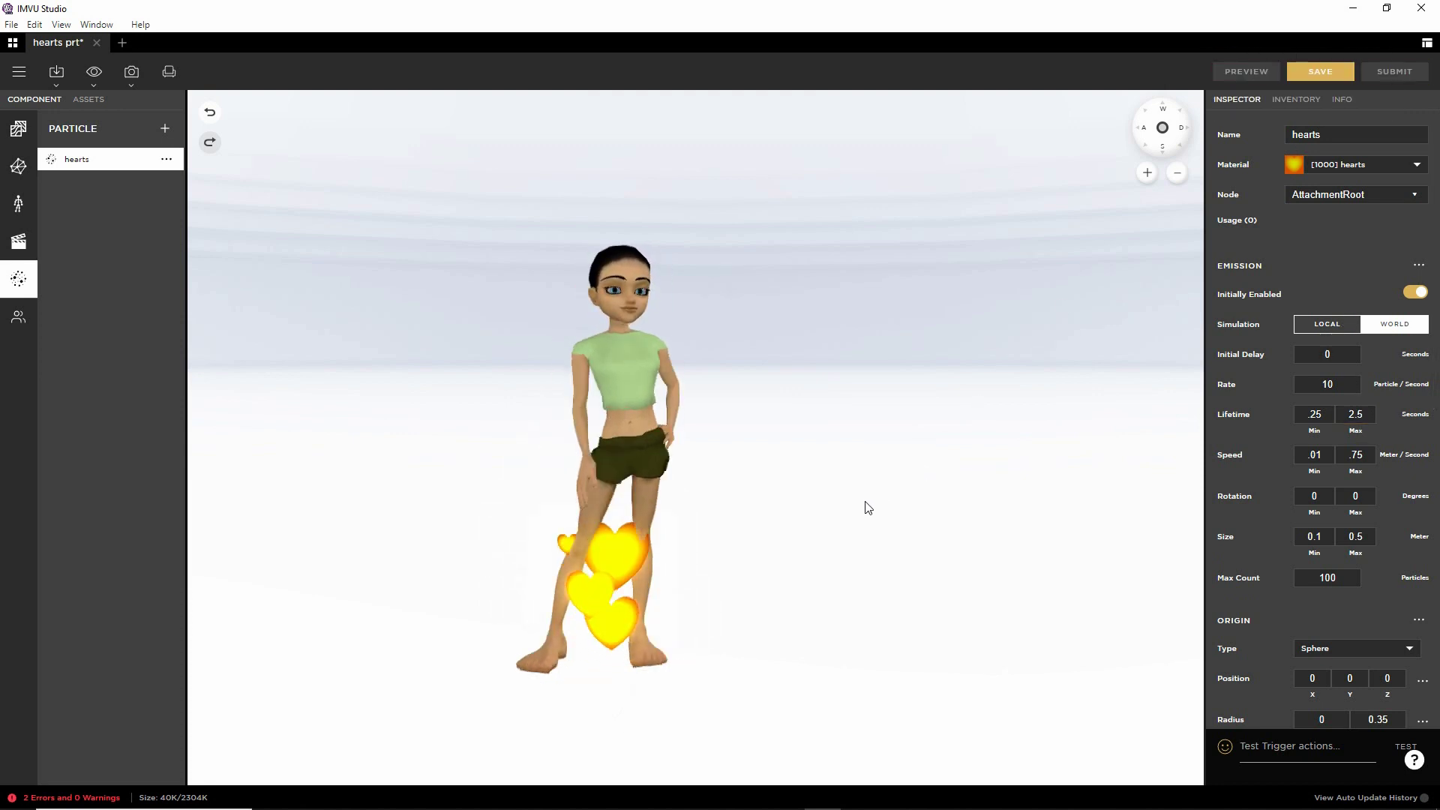
{"action": "scroll", "coordinate": [860, 506], "scroll_direction": "down", "scroll_amount": 3}
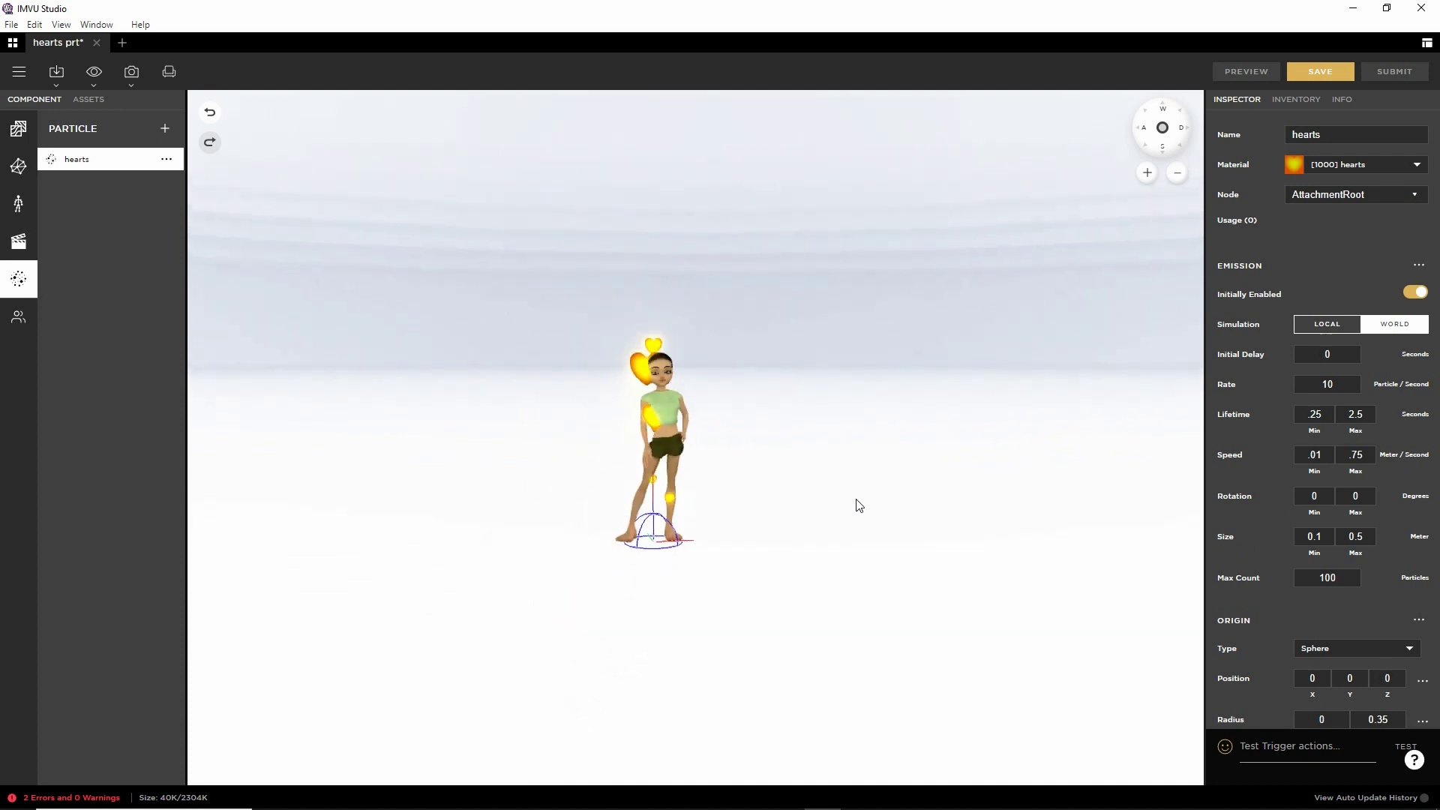
{"action": "left_click_drag", "start_coordinate": [852, 448], "coordinate": [845, 522]}
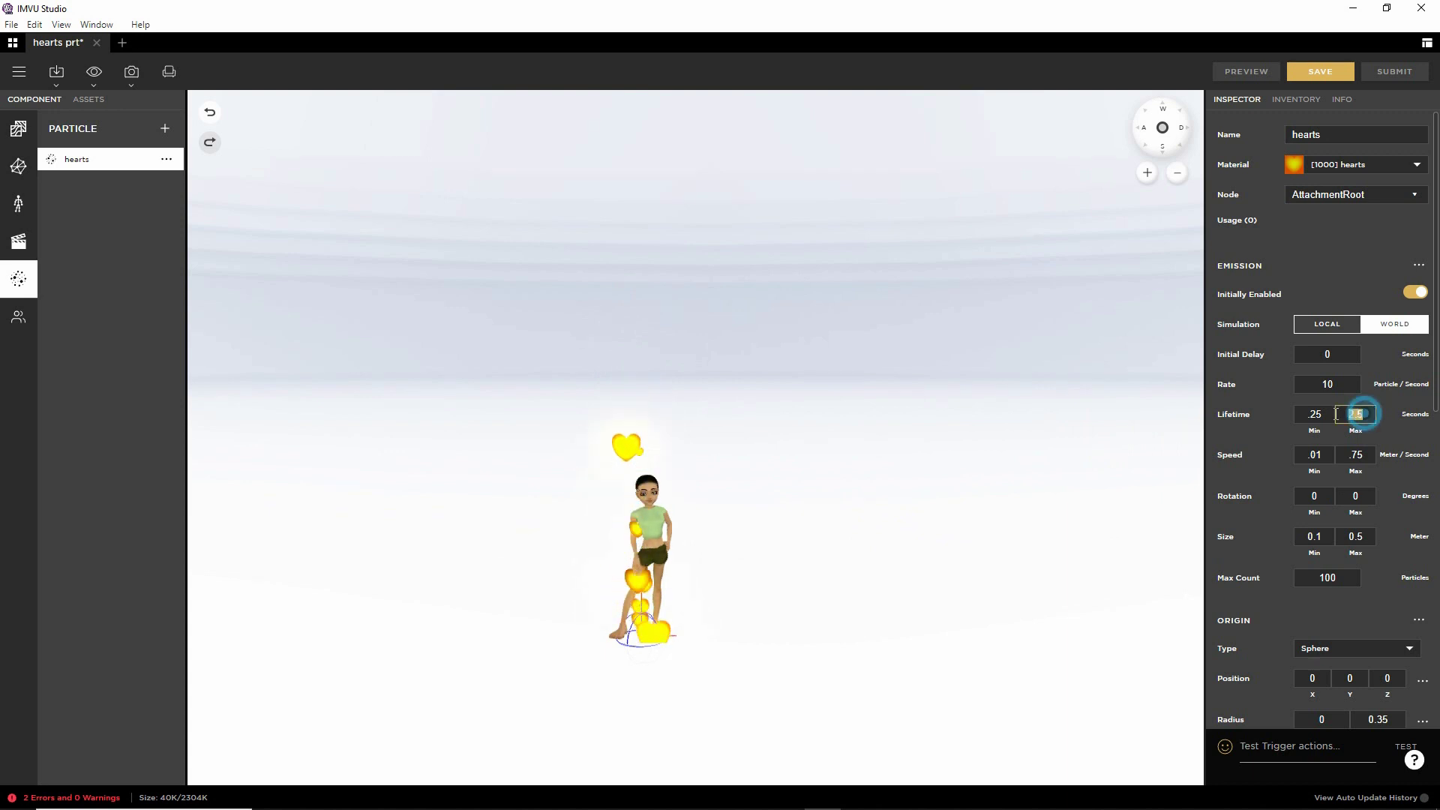
Step: Preview the hearts with a maximum lifetime of 1.75 seconds and set the final maximum to 2 seconds
{"action": "type", "text": ".7"}
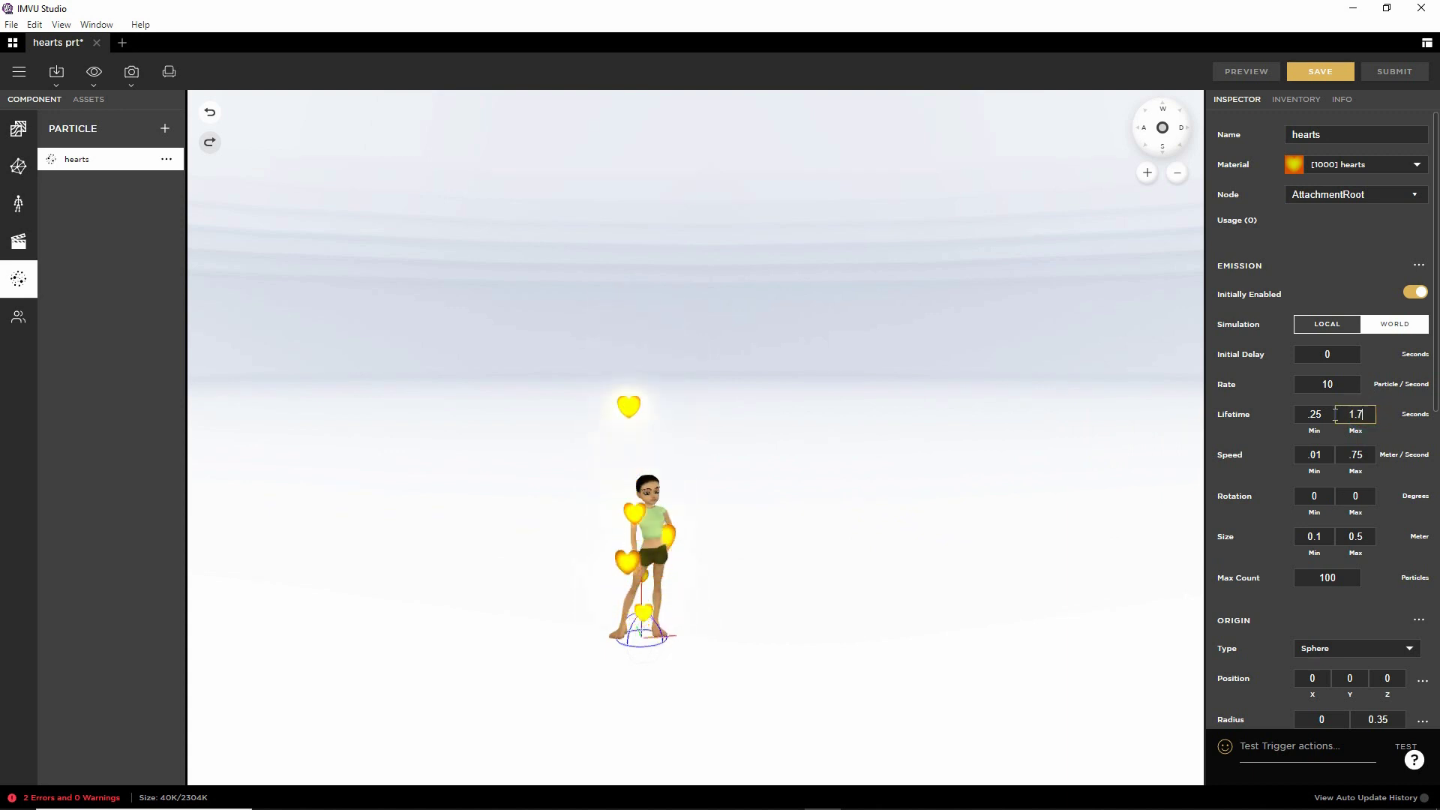
{"action": "left_click", "coordinate": [1247, 71]}
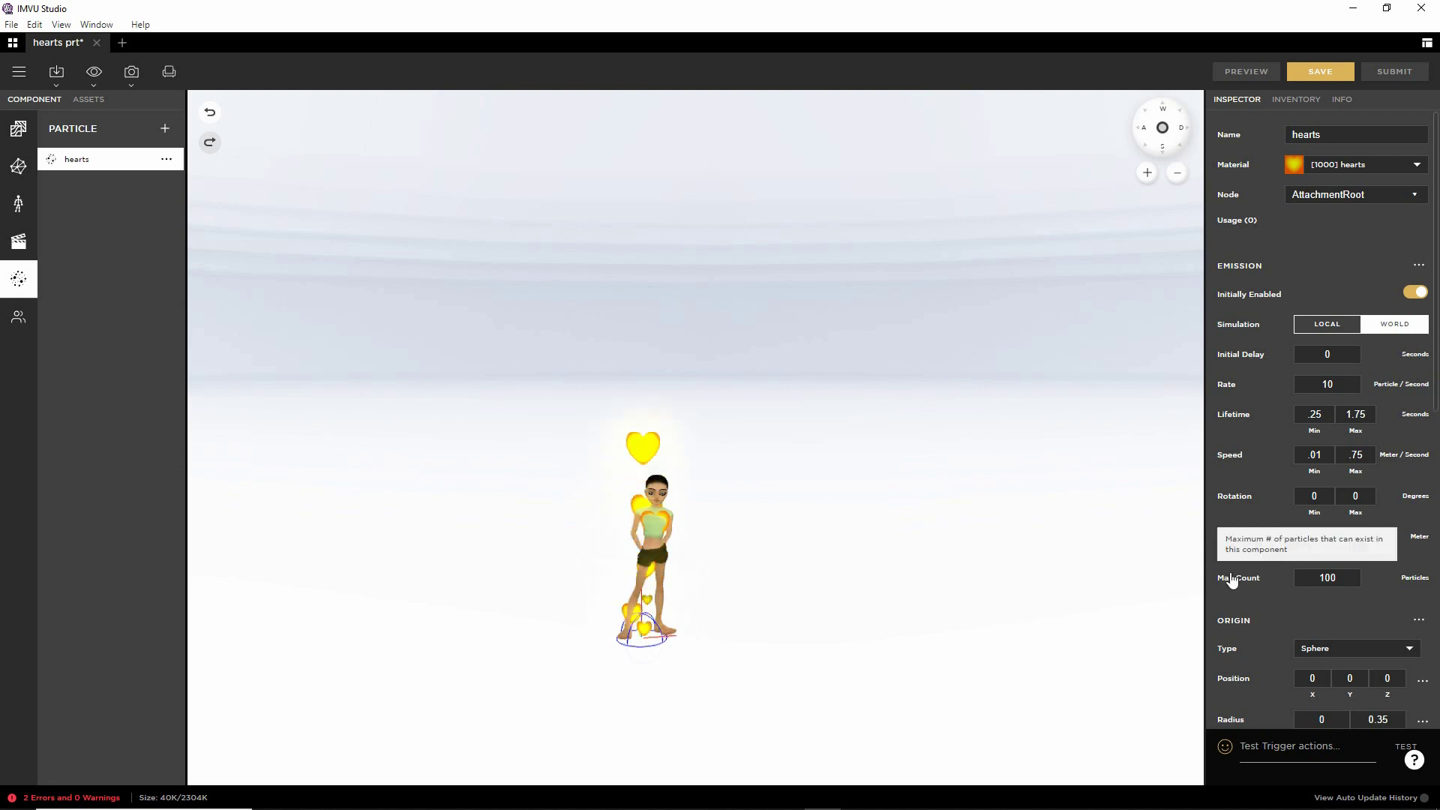
{"action": "double_click", "coordinate": [1369, 420]}
{"action": "type", "text": "2"}
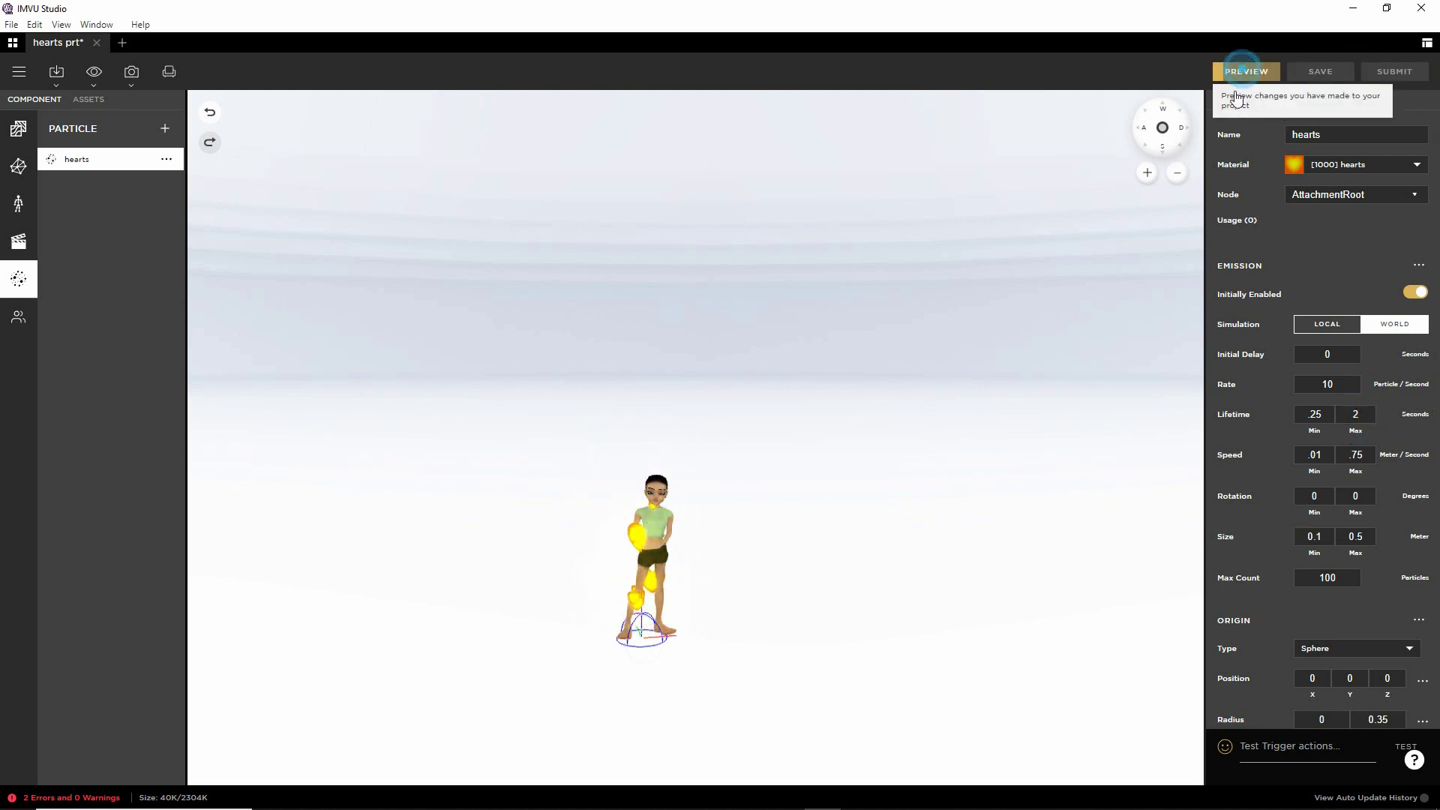
Step: Preview the hearts with the 2-second maximum lifetime, inspect them around the avatar and save the project
{"action": "left_click", "coordinate": [1222, 72]}
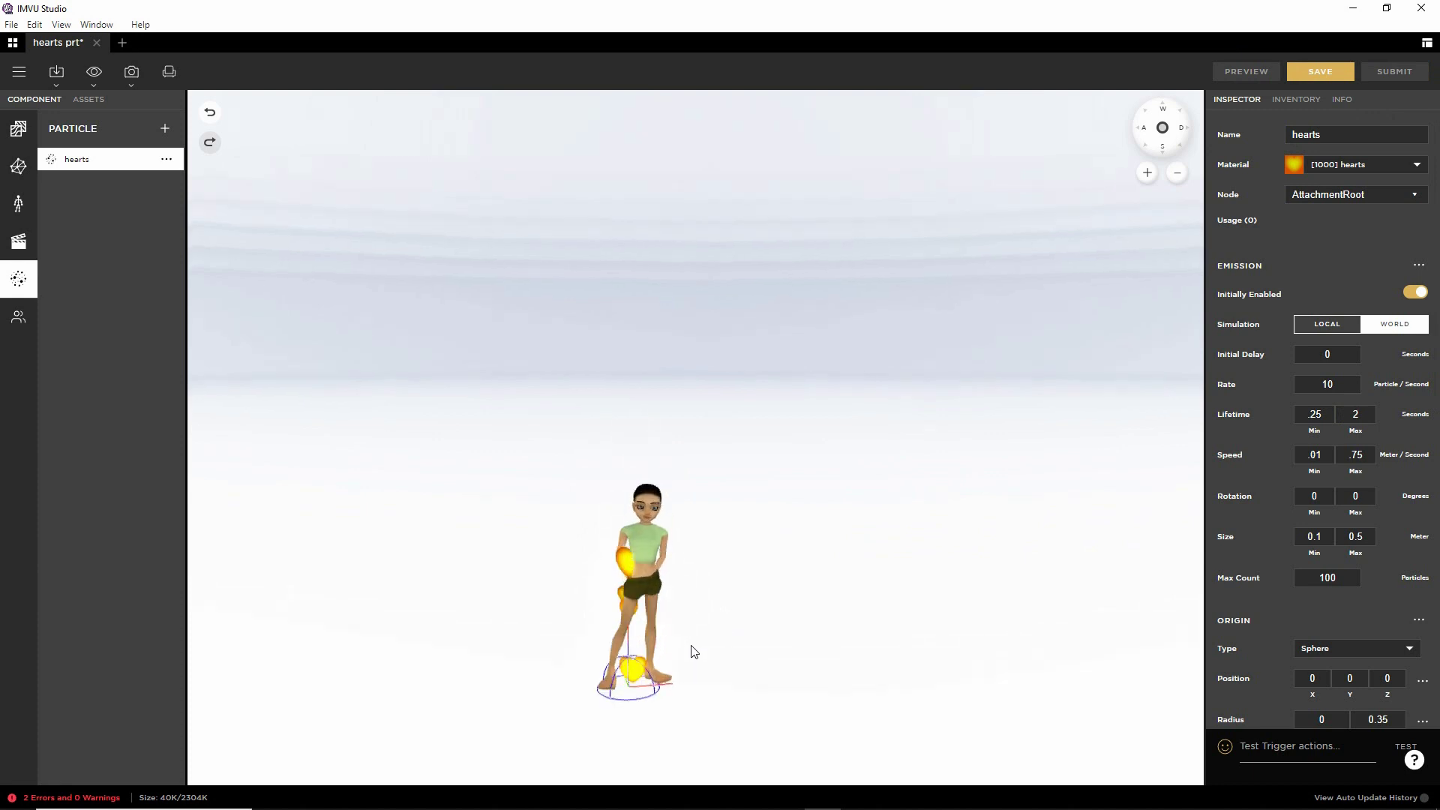
{"action": "scroll", "coordinate": [733, 515], "scroll_direction": "up", "scroll_amount": 5}
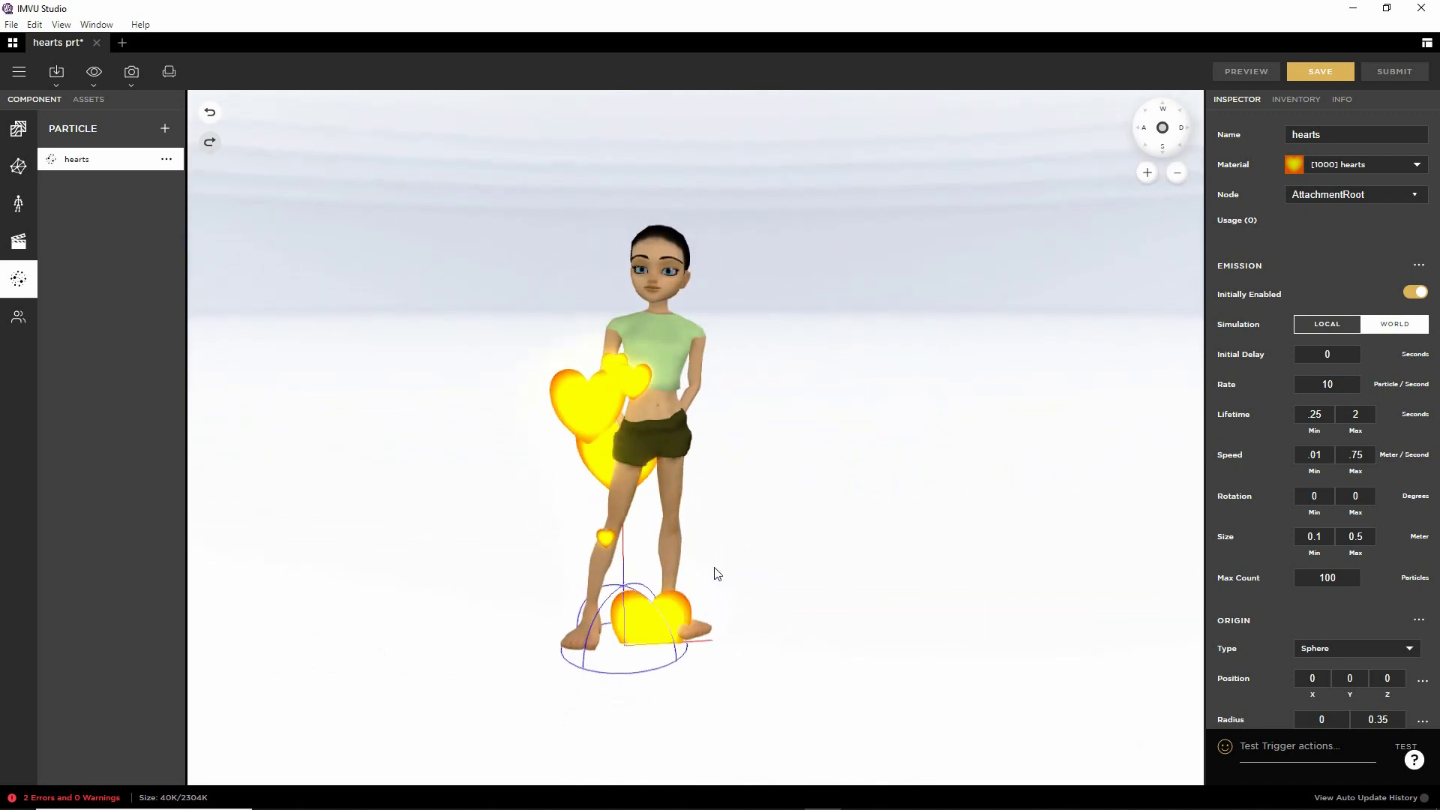
{"action": "scroll", "coordinate": [717, 574], "scroll_direction": "up", "scroll_amount": 3}
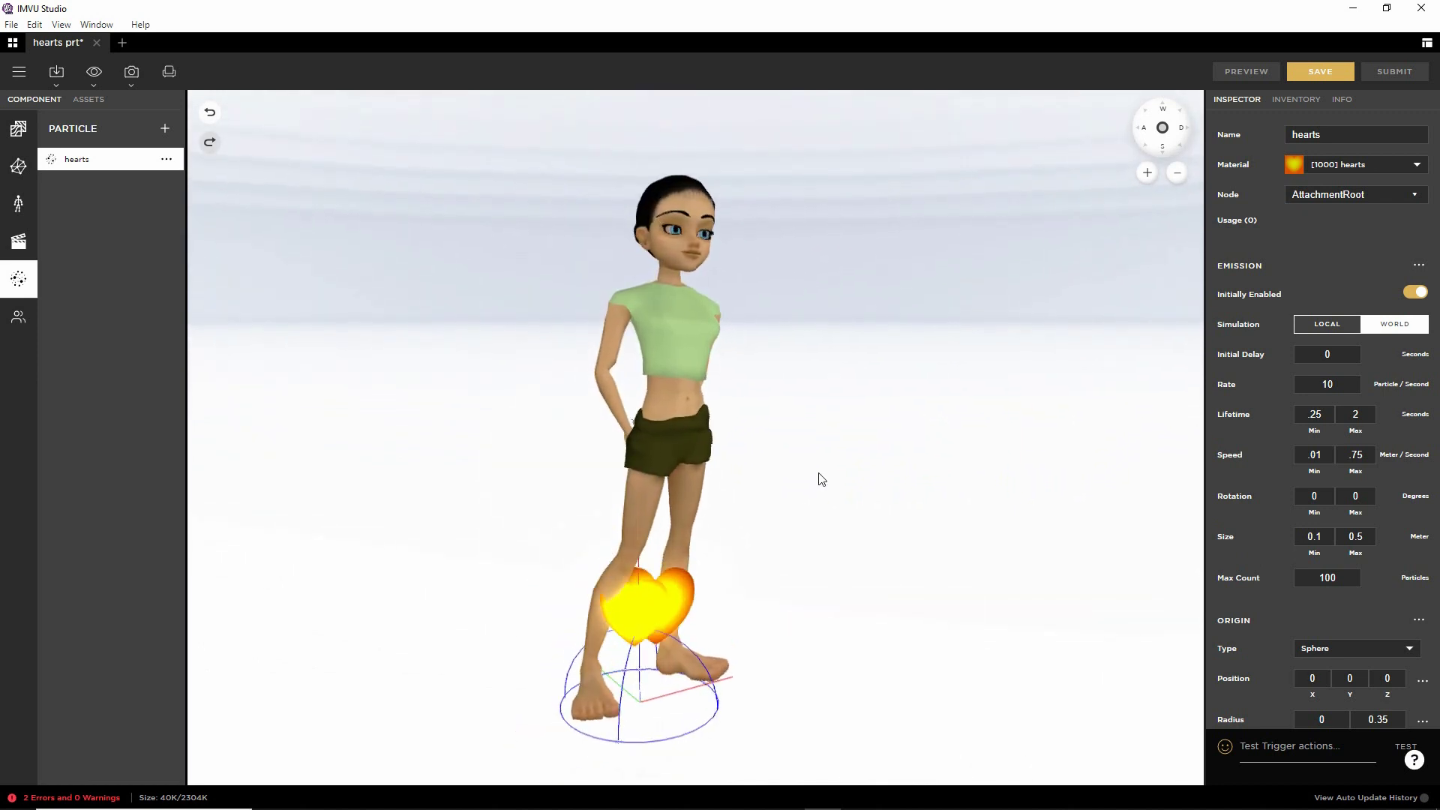
{"action": "left_click", "coordinate": [1321, 71]}
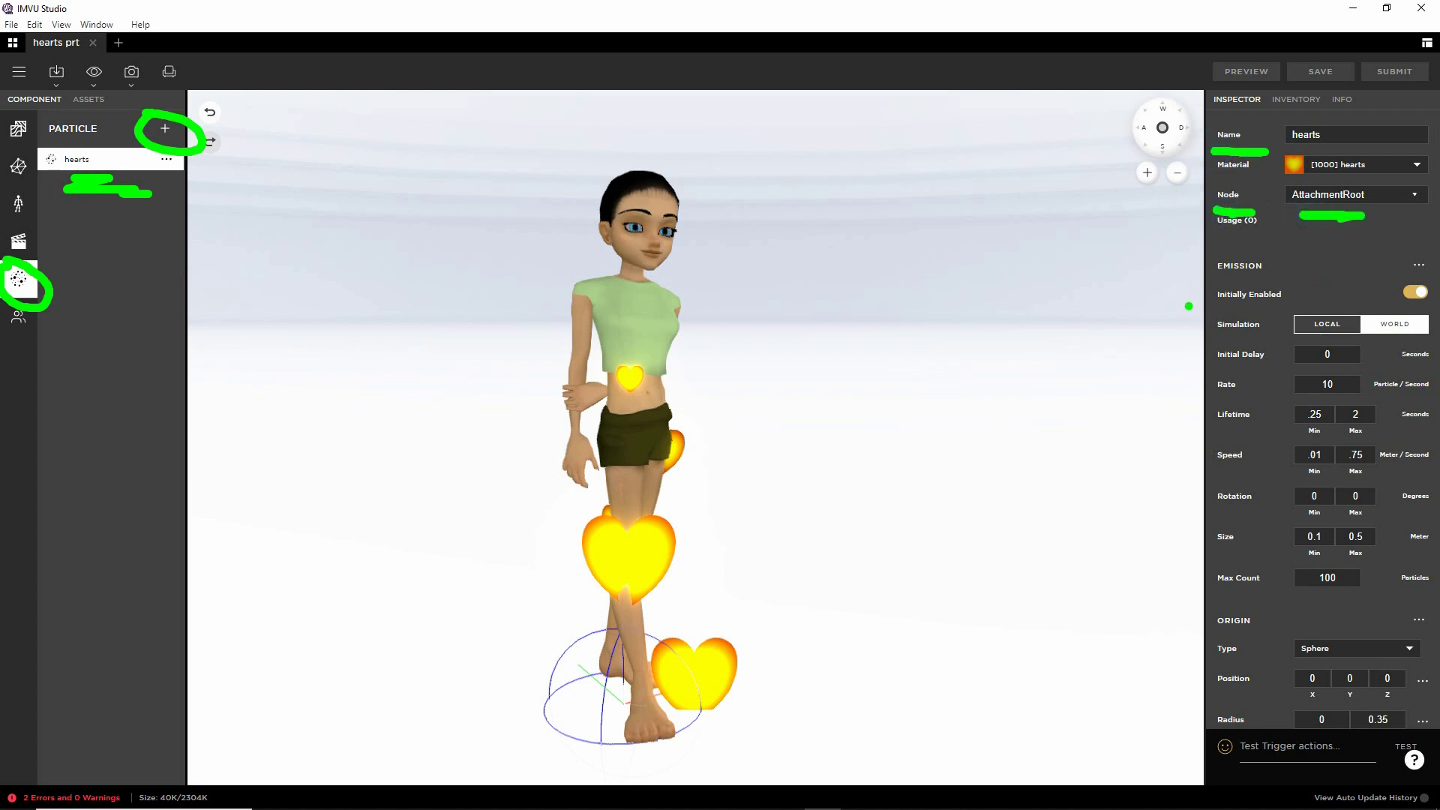
Step: Review the hearts particle's emission, origin, direction and gravity settings against the way the hearts rise around the avatar
{"action": "left_click_drag", "start_coordinate": [1188, 290], "coordinate": [1185, 315]}
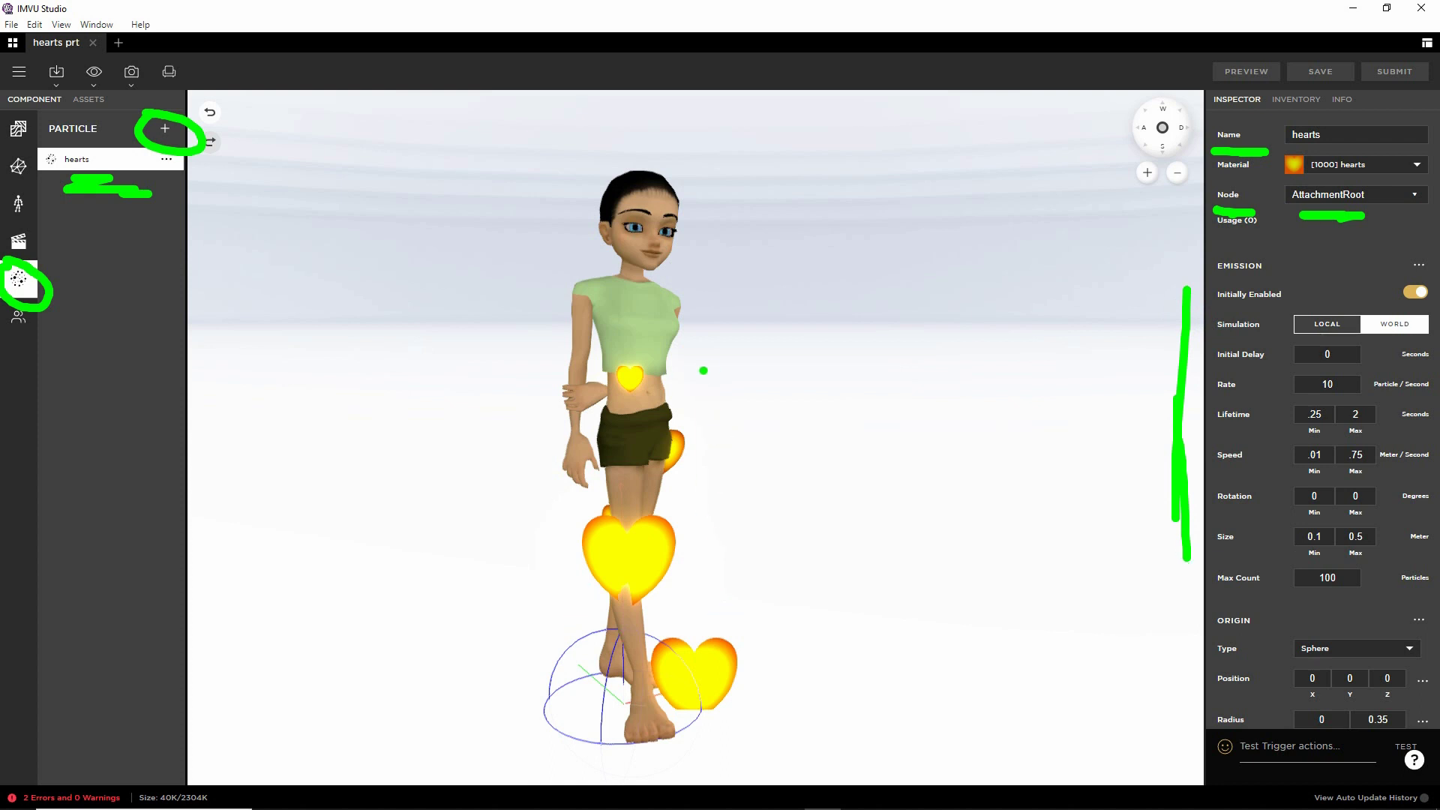
{"action": "left_click_drag", "start_coordinate": [703, 370], "coordinate": [734, 428]}
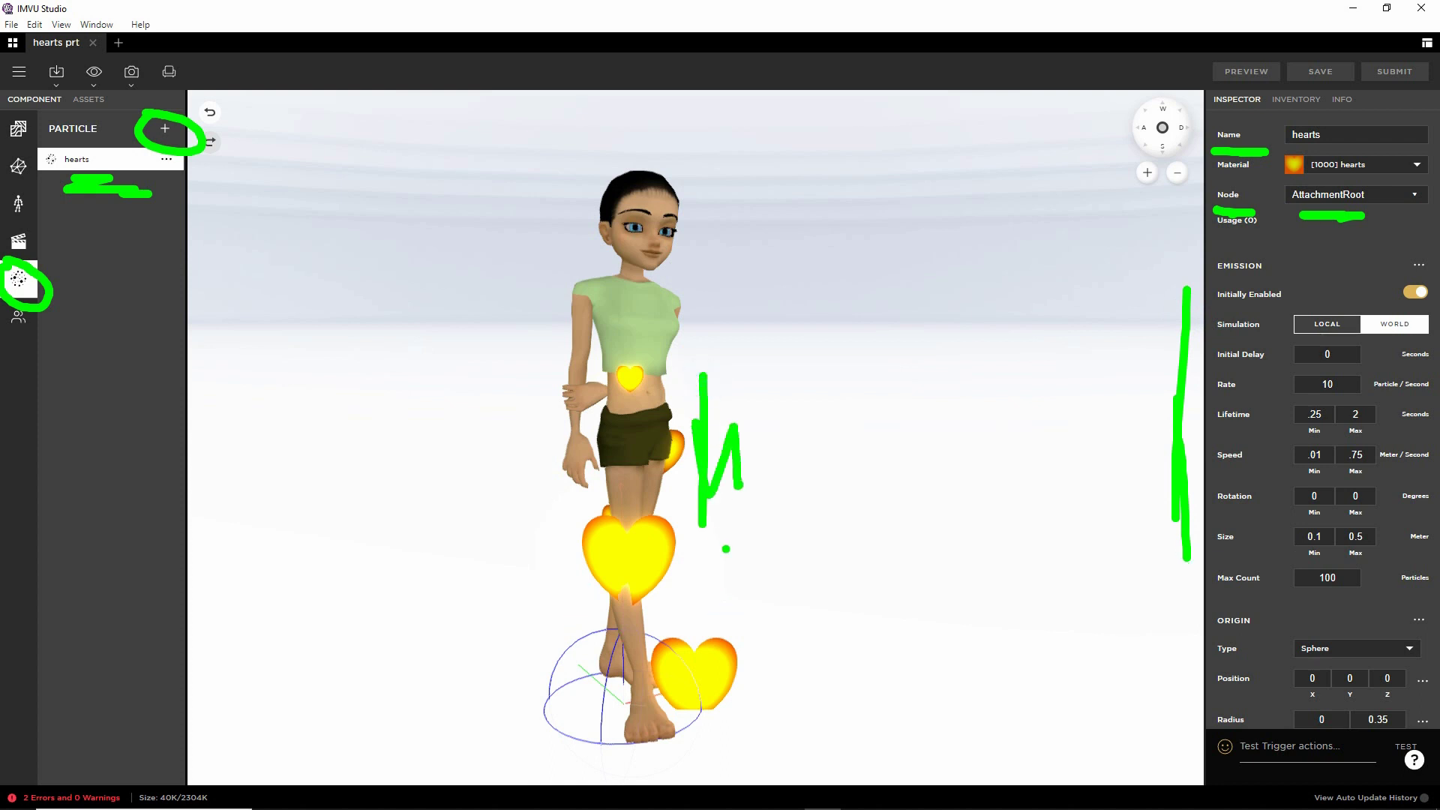
{"action": "scroll", "coordinate": [1348, 537], "scroll_direction": "down", "scroll_amount": 5}
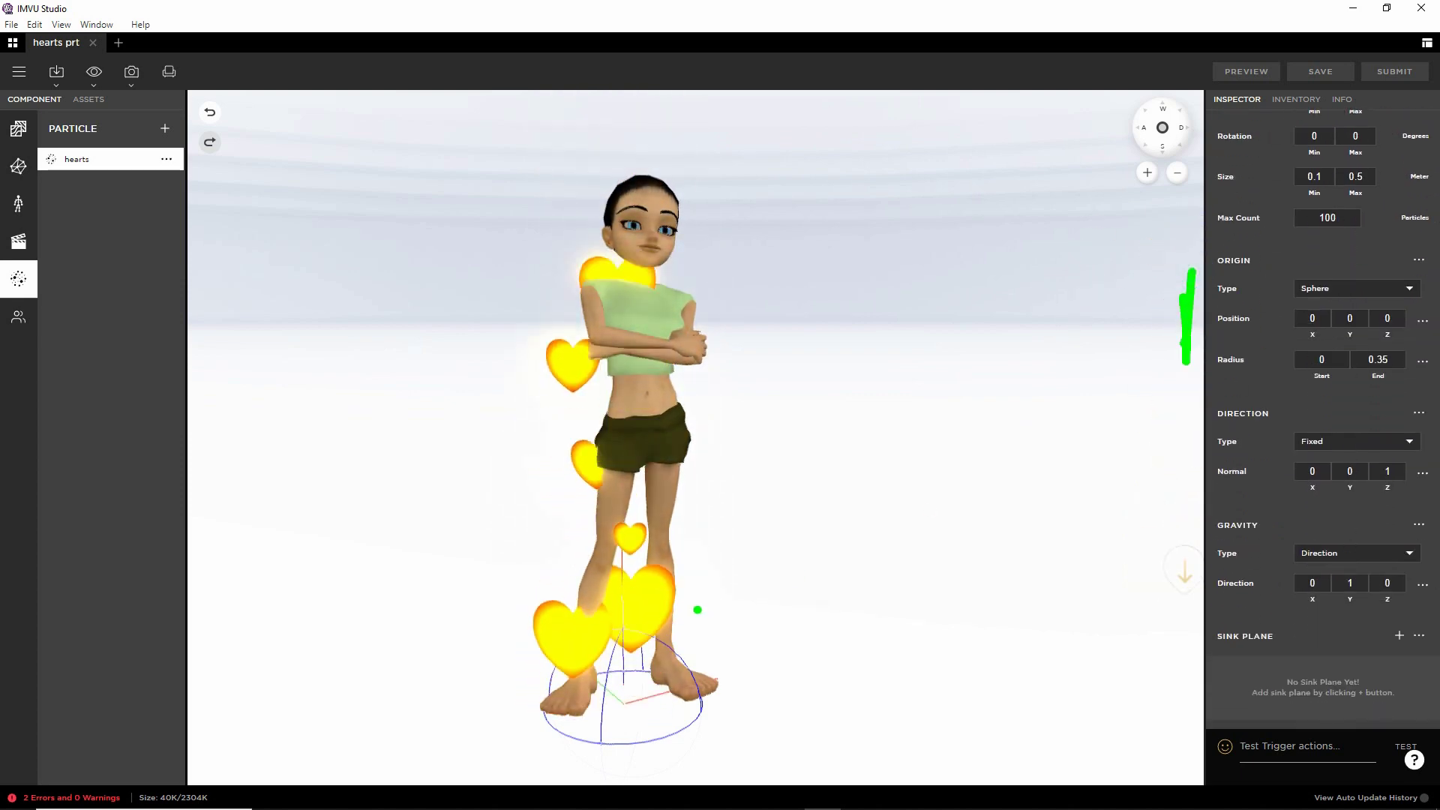
{"action": "left_click_drag", "start_coordinate": [618, 625], "coordinate": [687, 646]}
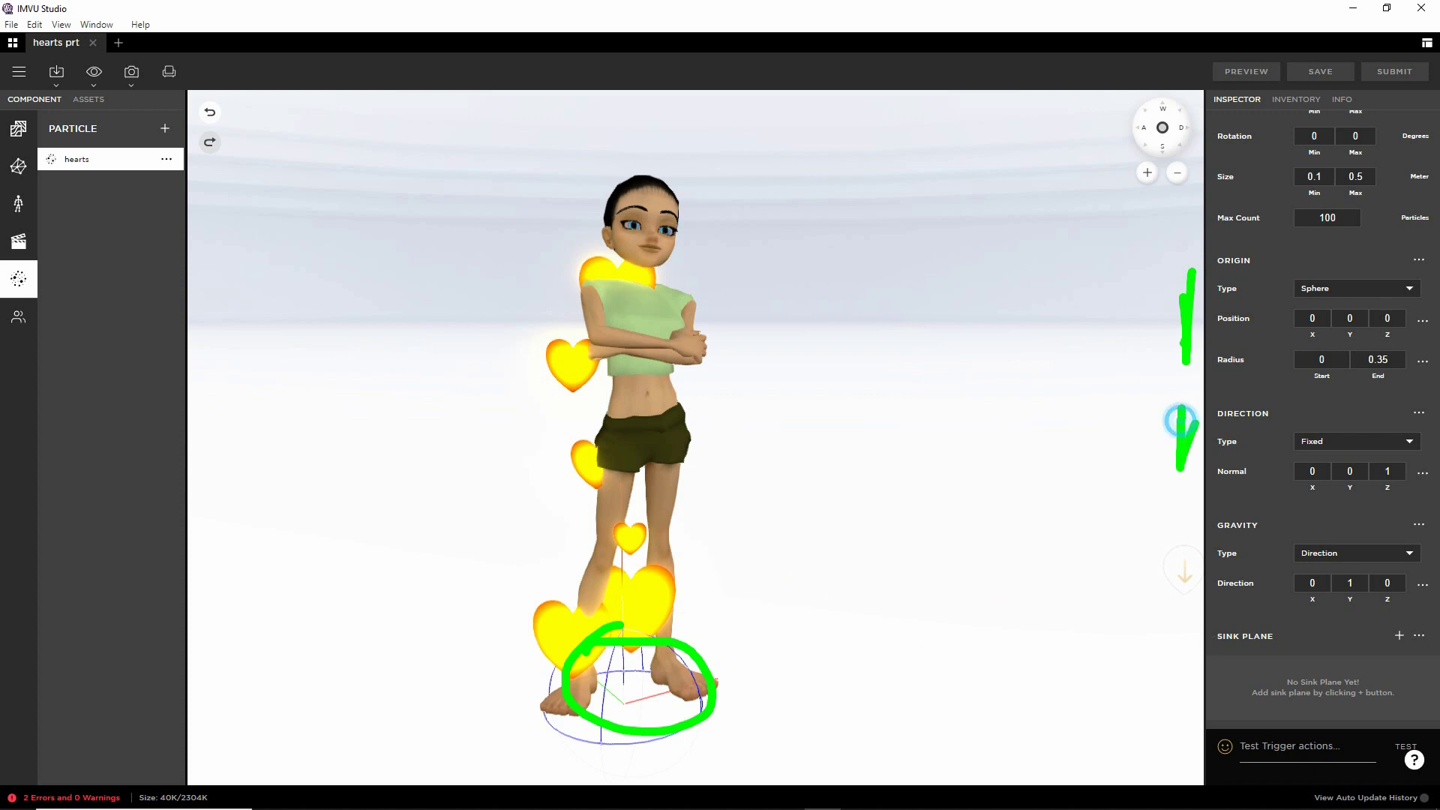
{"action": "left_click_drag", "start_coordinate": [702, 590], "coordinate": [727, 341]}
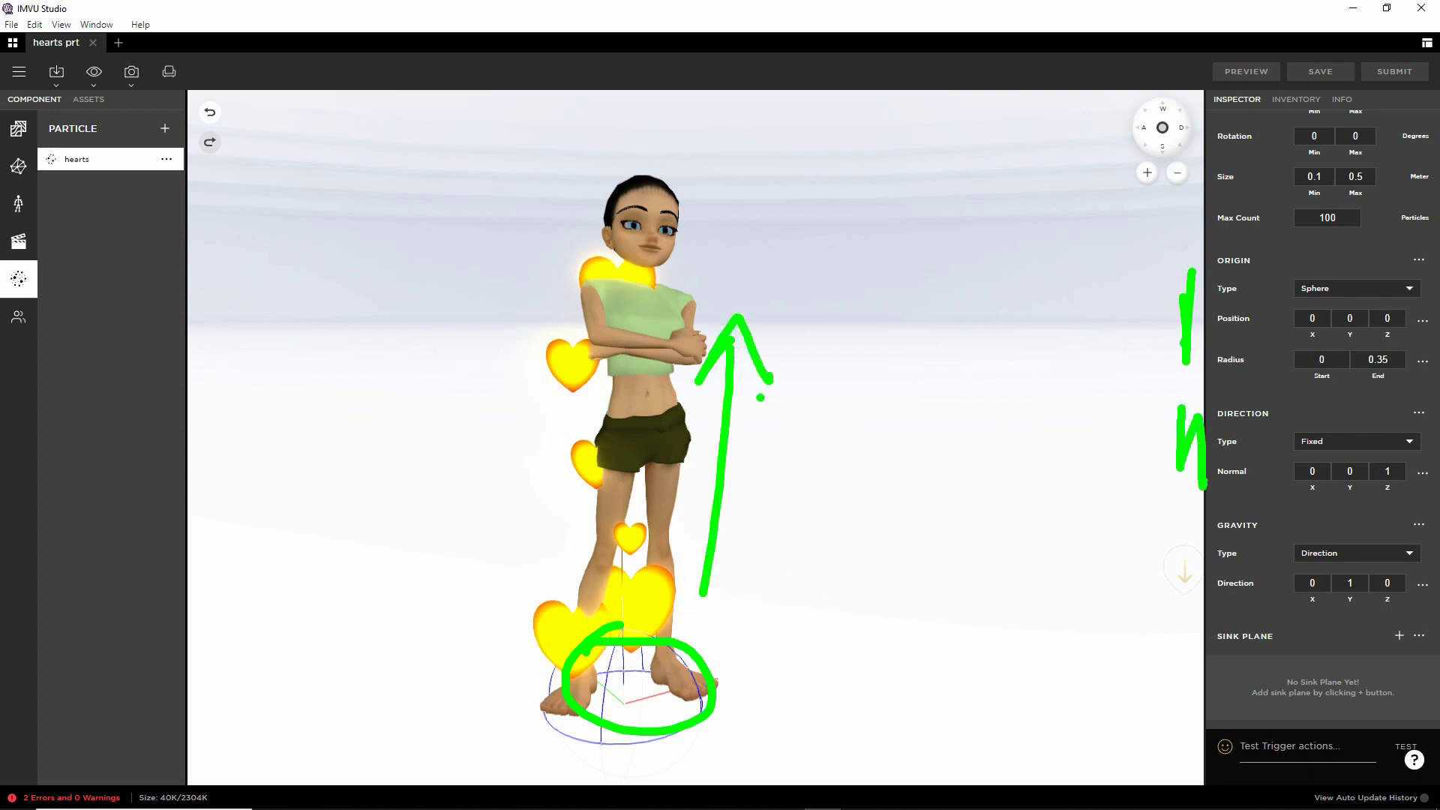
{"action": "mouse_move", "coordinate": [555, 582]}
{"action": "left_mouse_down"}
{"action": "mouse_move", "coordinate": [510, 285]}
{"action": "mouse_move", "coordinate": [575, 381]}
{"action": "left_mouse_up"}
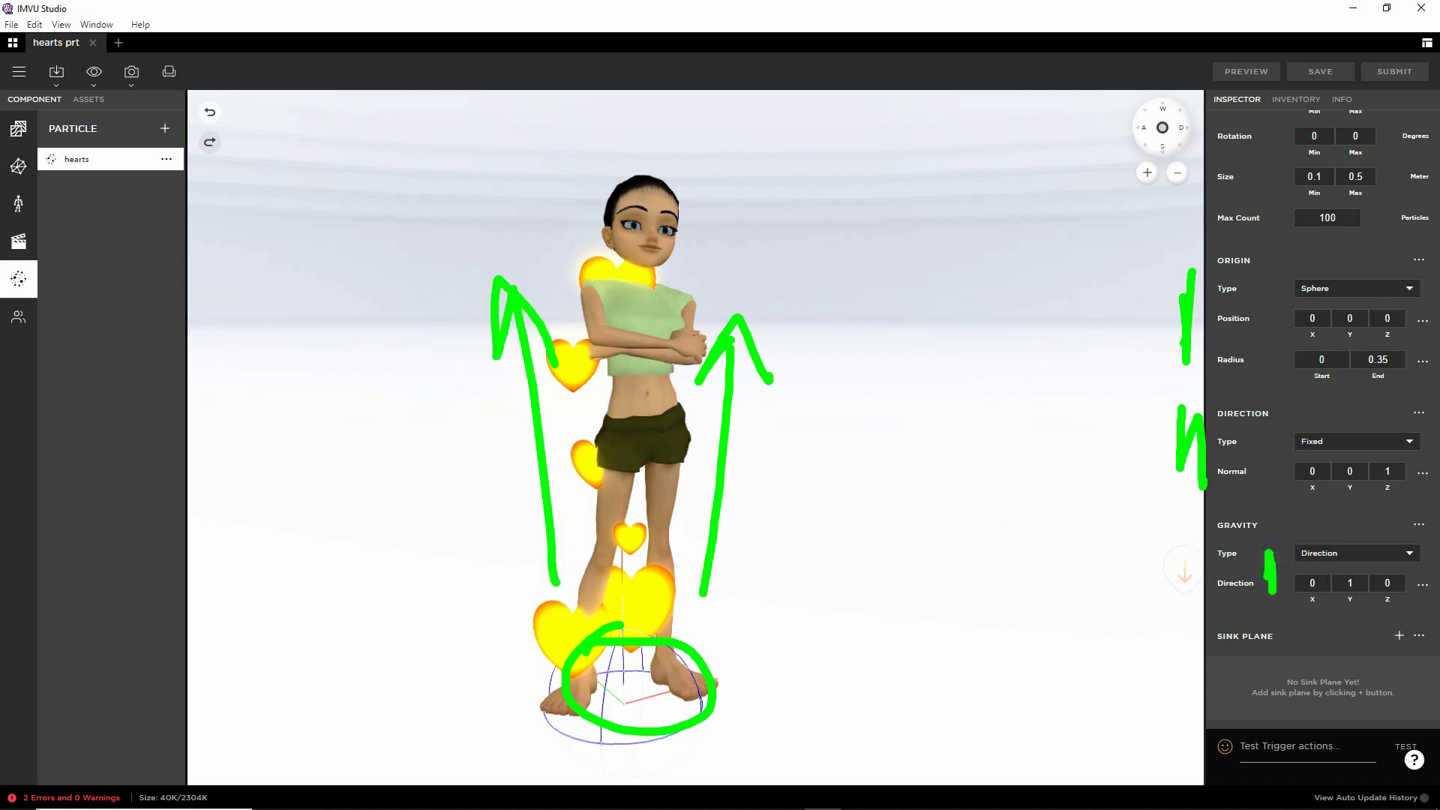
{"action": "left_click_drag", "start_coordinate": [715, 600], "coordinate": [858, 465]}
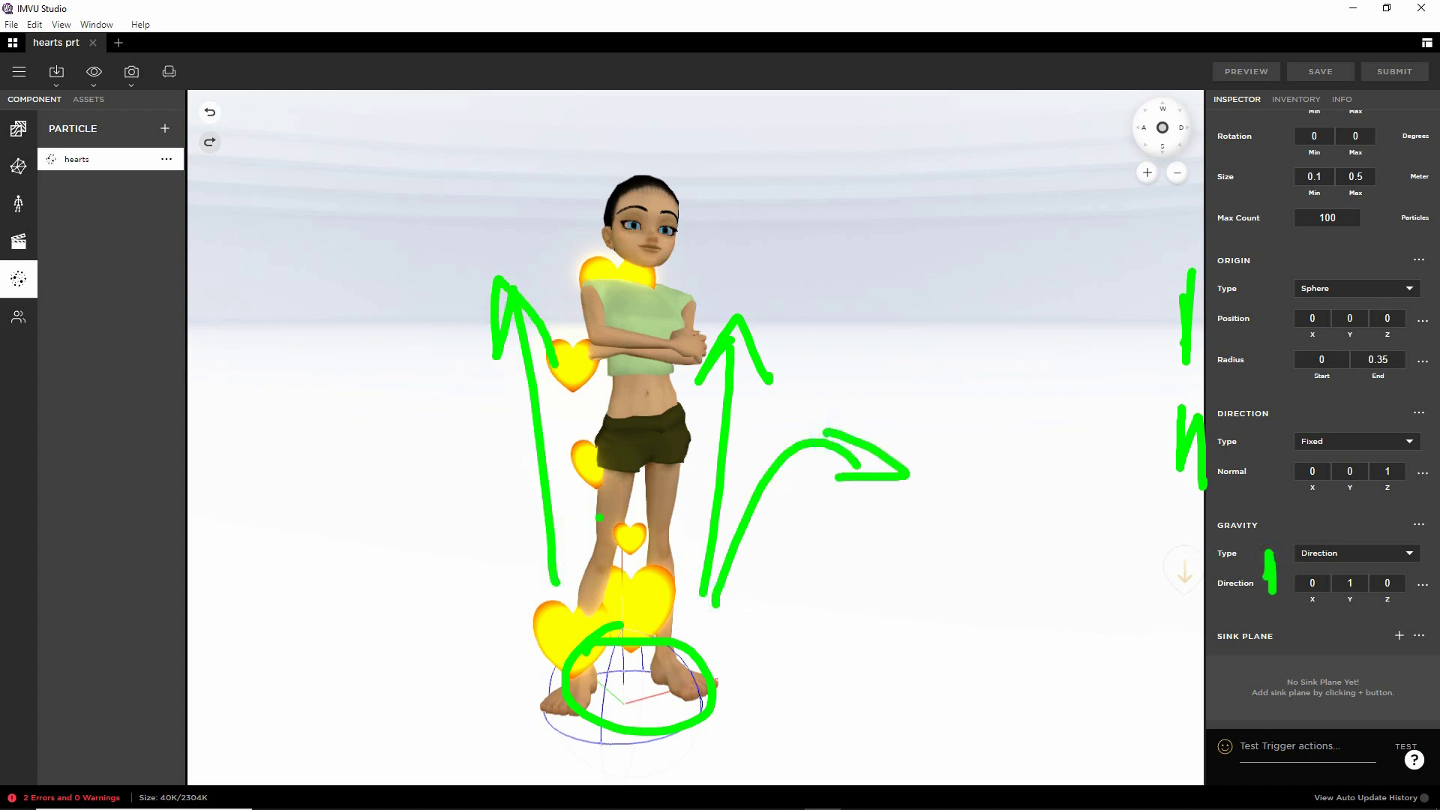
{"action": "left_click_drag", "start_coordinate": [445, 448], "coordinate": [555, 606]}
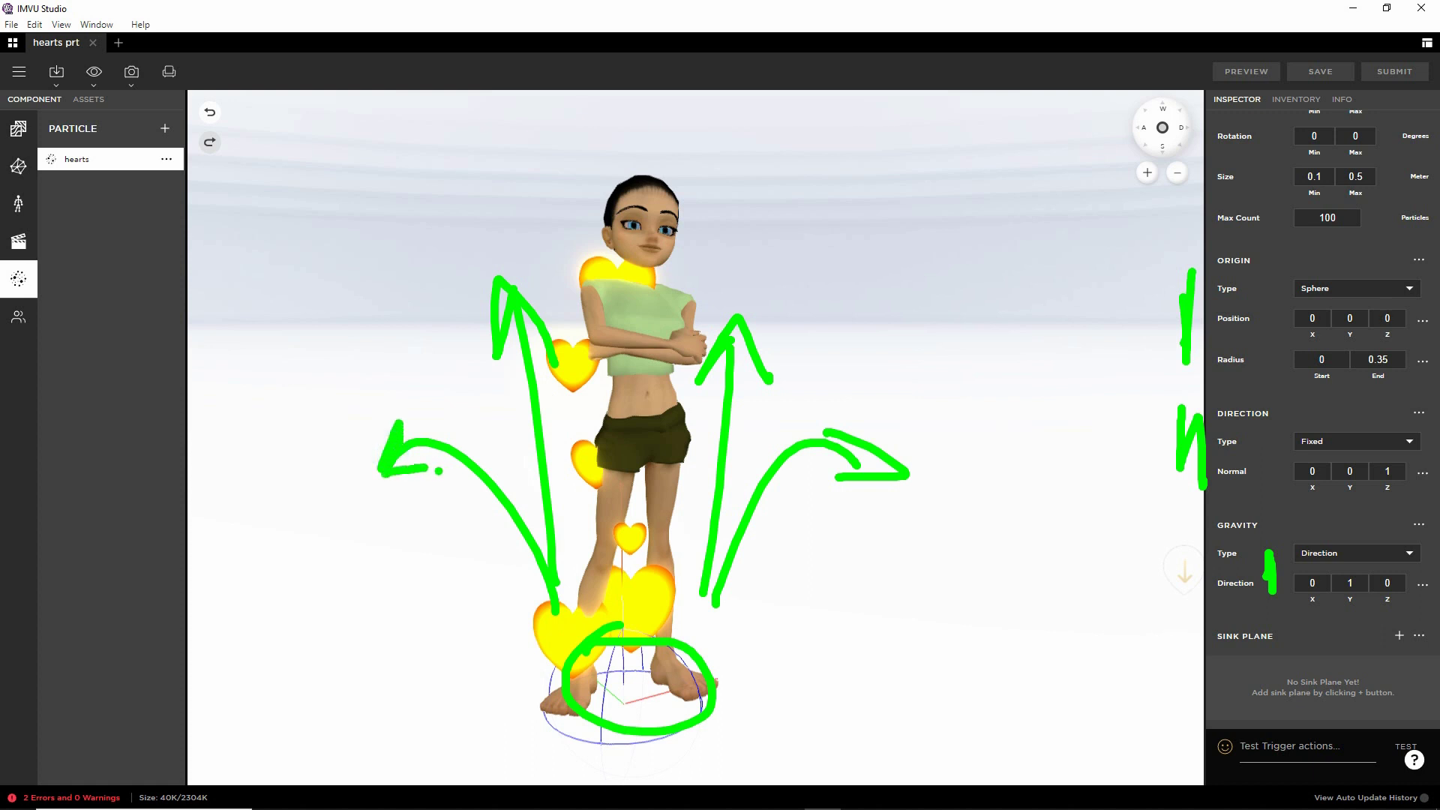
{"action": "scroll", "coordinate": [1280, 438], "scroll_direction": "up", "scroll_amount": 5}
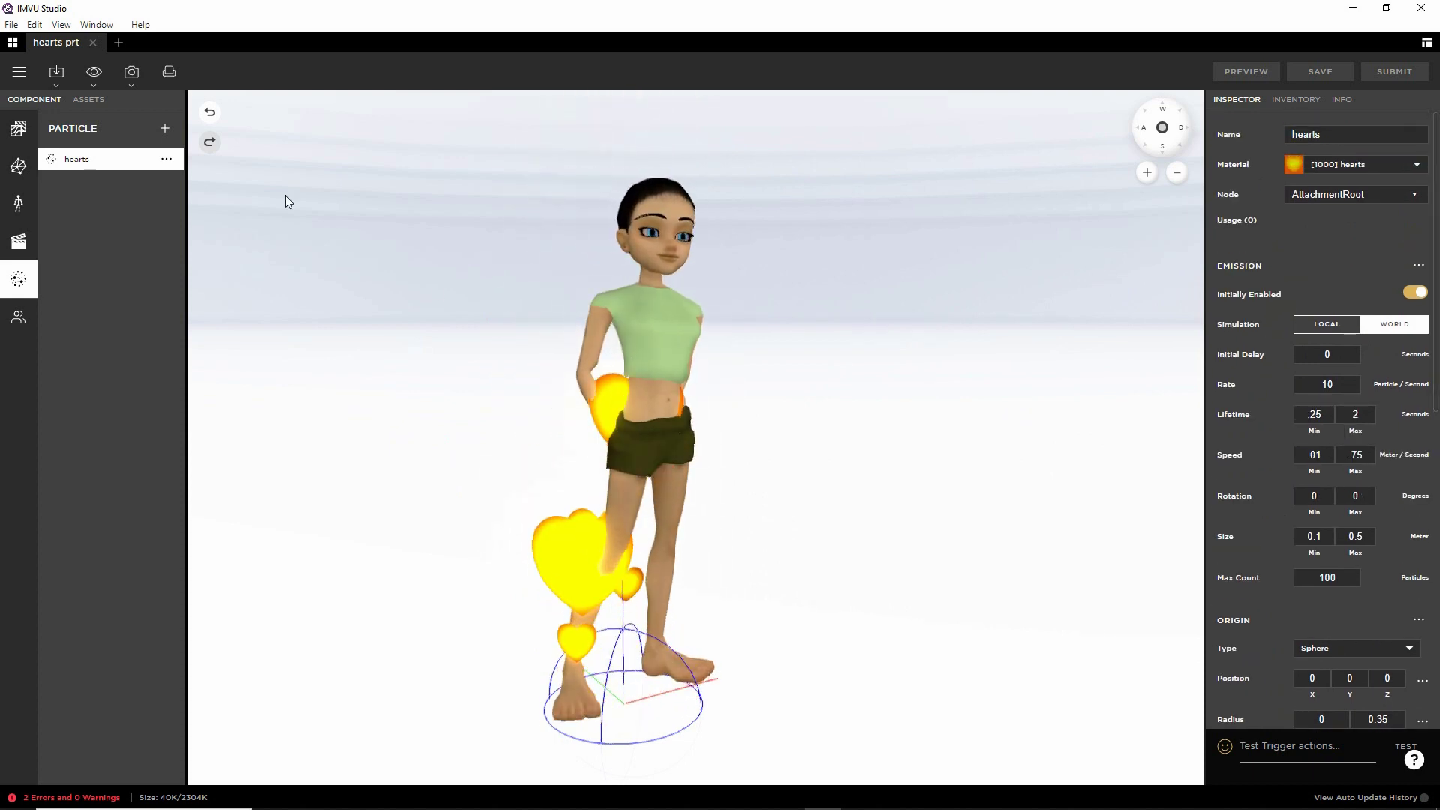
Step: Review the hearts material's diffuse, opacity, shininess and emission textures and its emission glow setting
{"action": "left_click", "coordinate": [18, 128]}
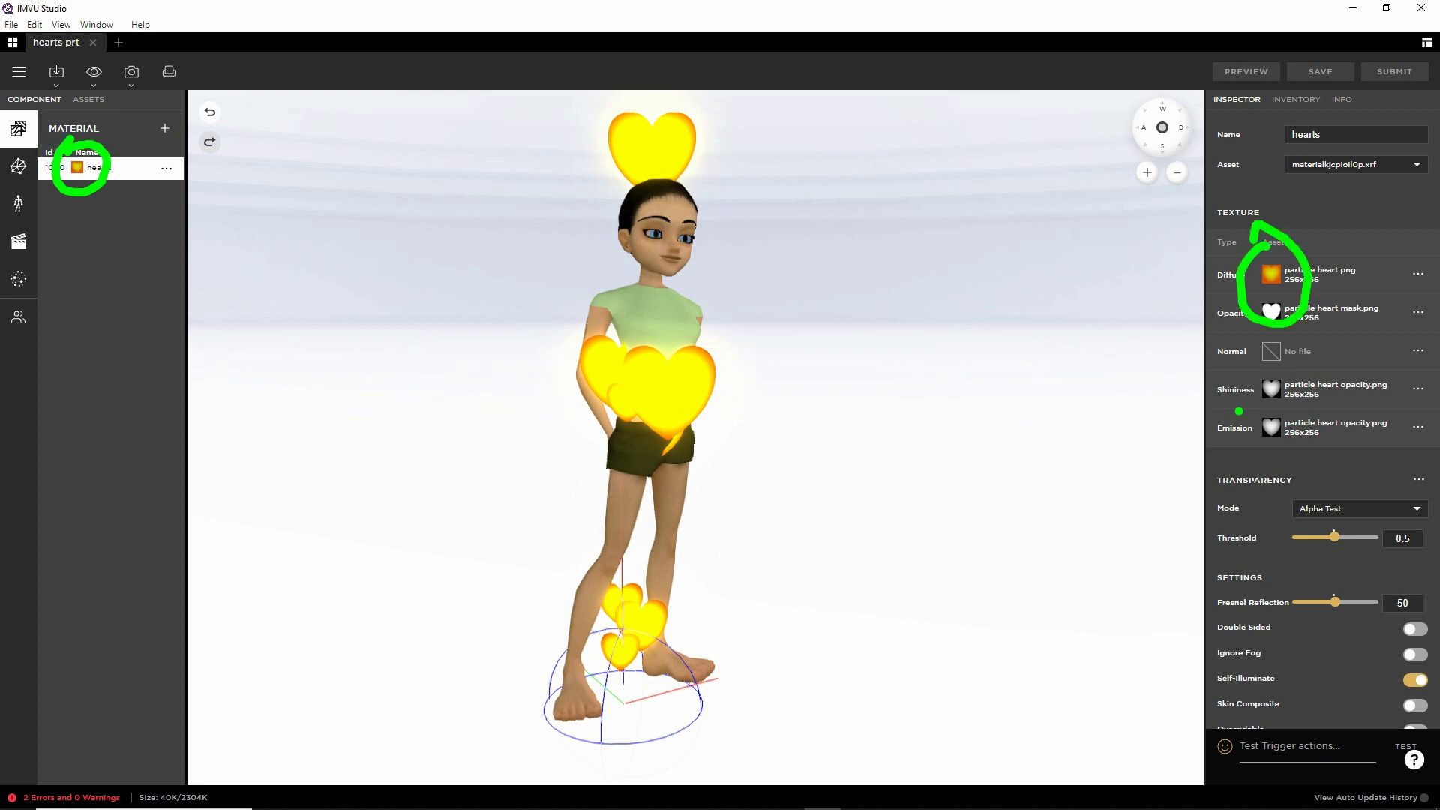
{"action": "left_click_drag", "start_coordinate": [1264, 375], "coordinate": [1320, 380]}
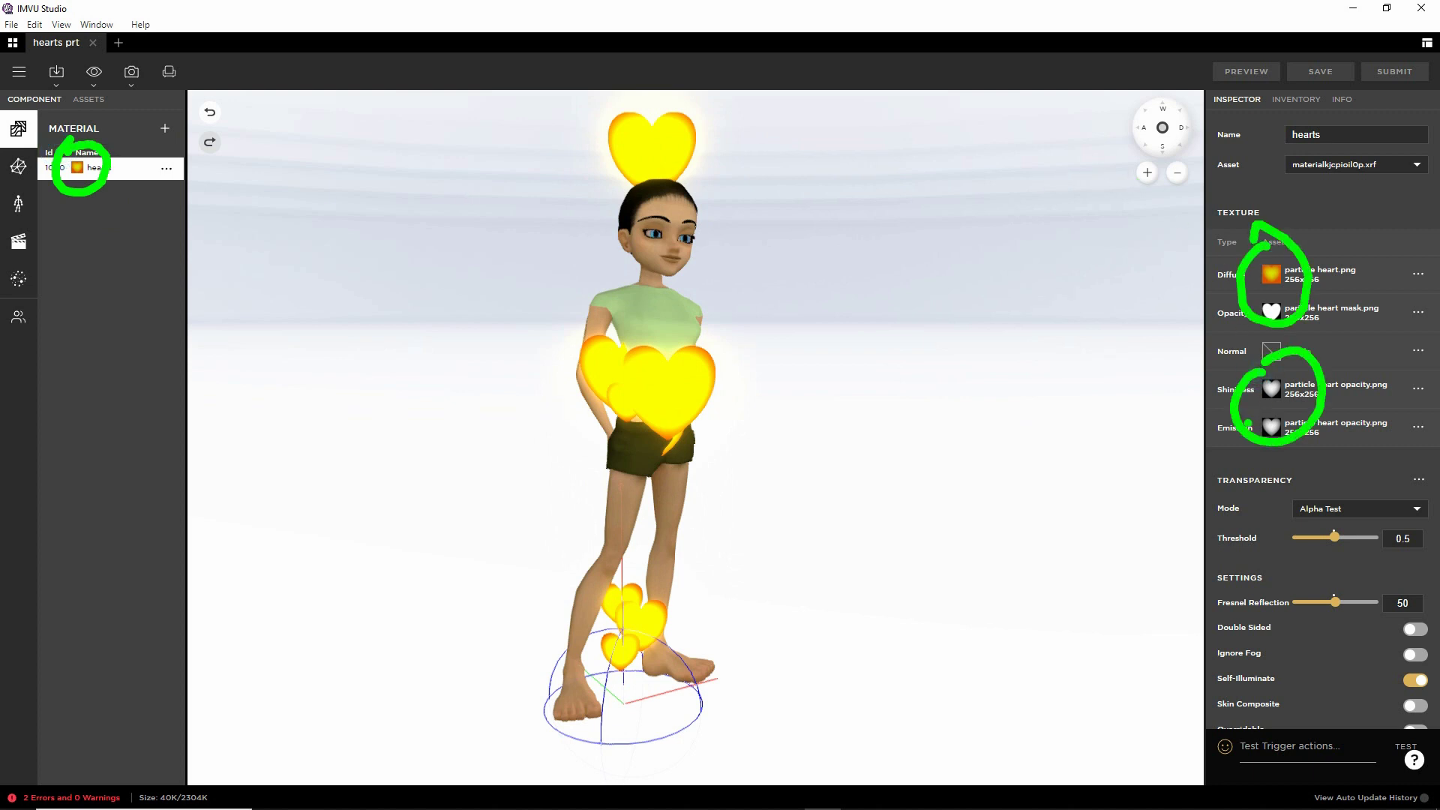
{"action": "scroll", "coordinate": [1305, 456], "scroll_direction": "down", "scroll_amount": 3}
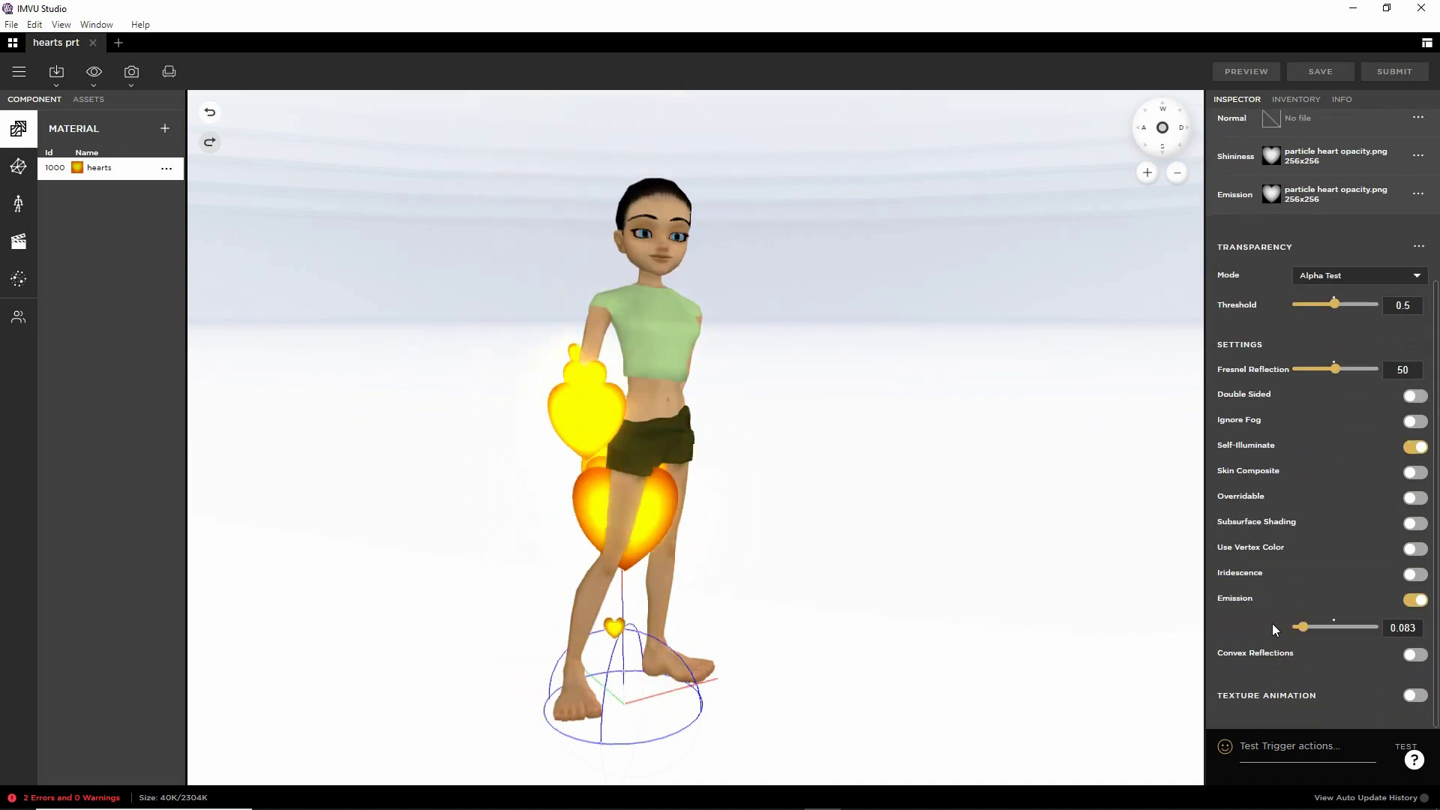
{"action": "mouse_move", "coordinate": [1240, 601]}
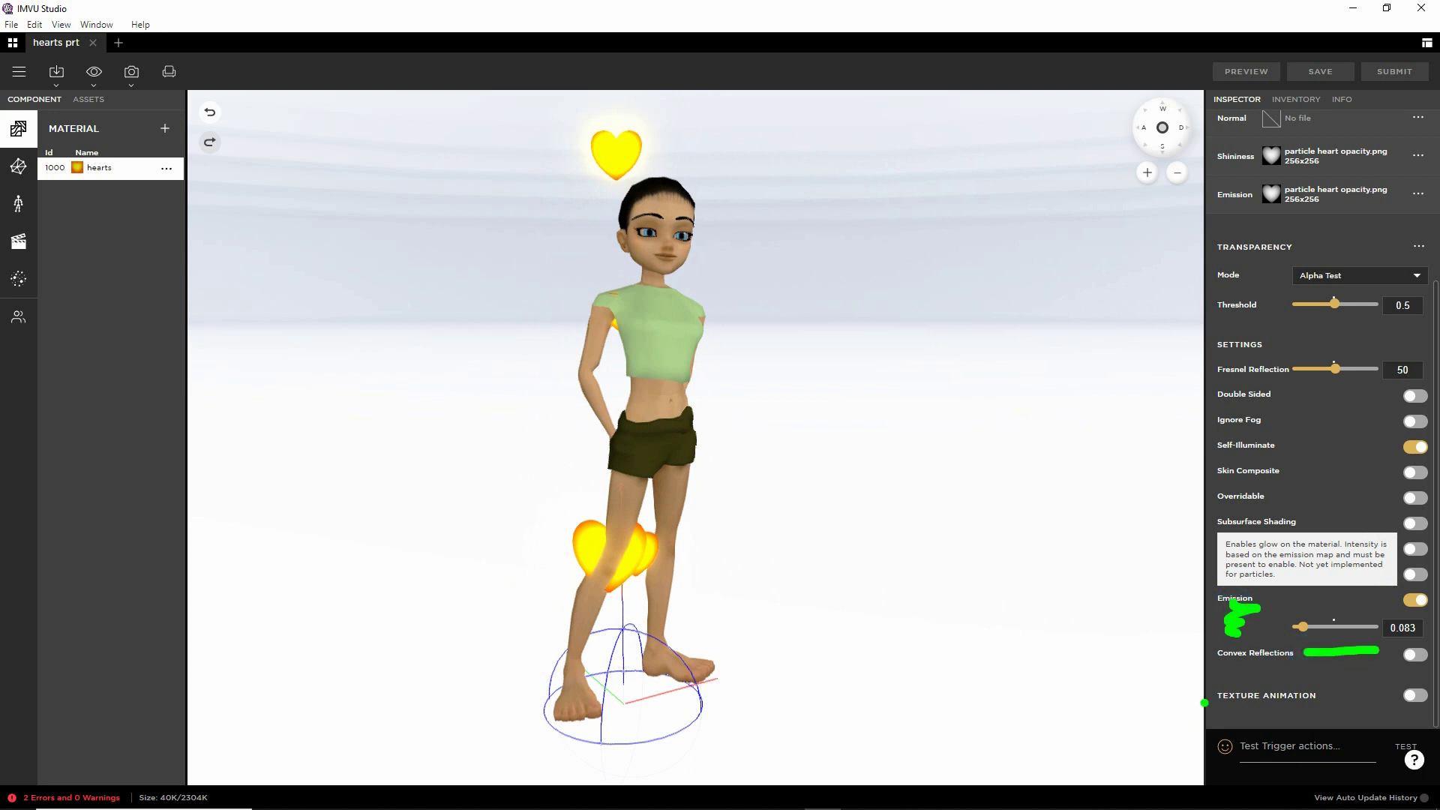
{"action": "scroll", "coordinate": [1315, 481], "scroll_direction": "up", "scroll_amount": 5}
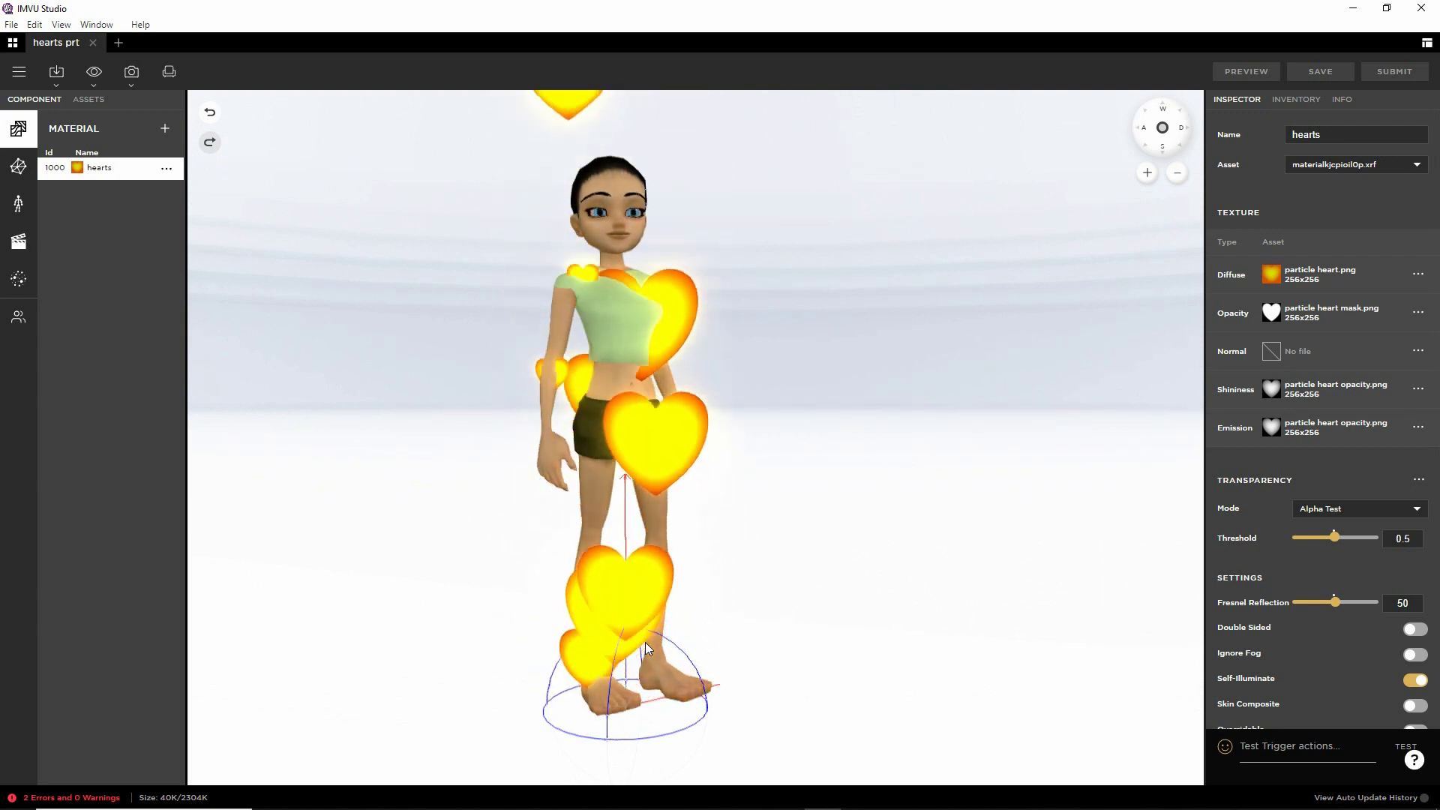
Step: Check where the hearts originate at the avatar's feet and open the skeleton settings to examine its attachment node
{"action": "left_click_drag", "start_coordinate": [624, 620], "coordinate": [694, 670]}
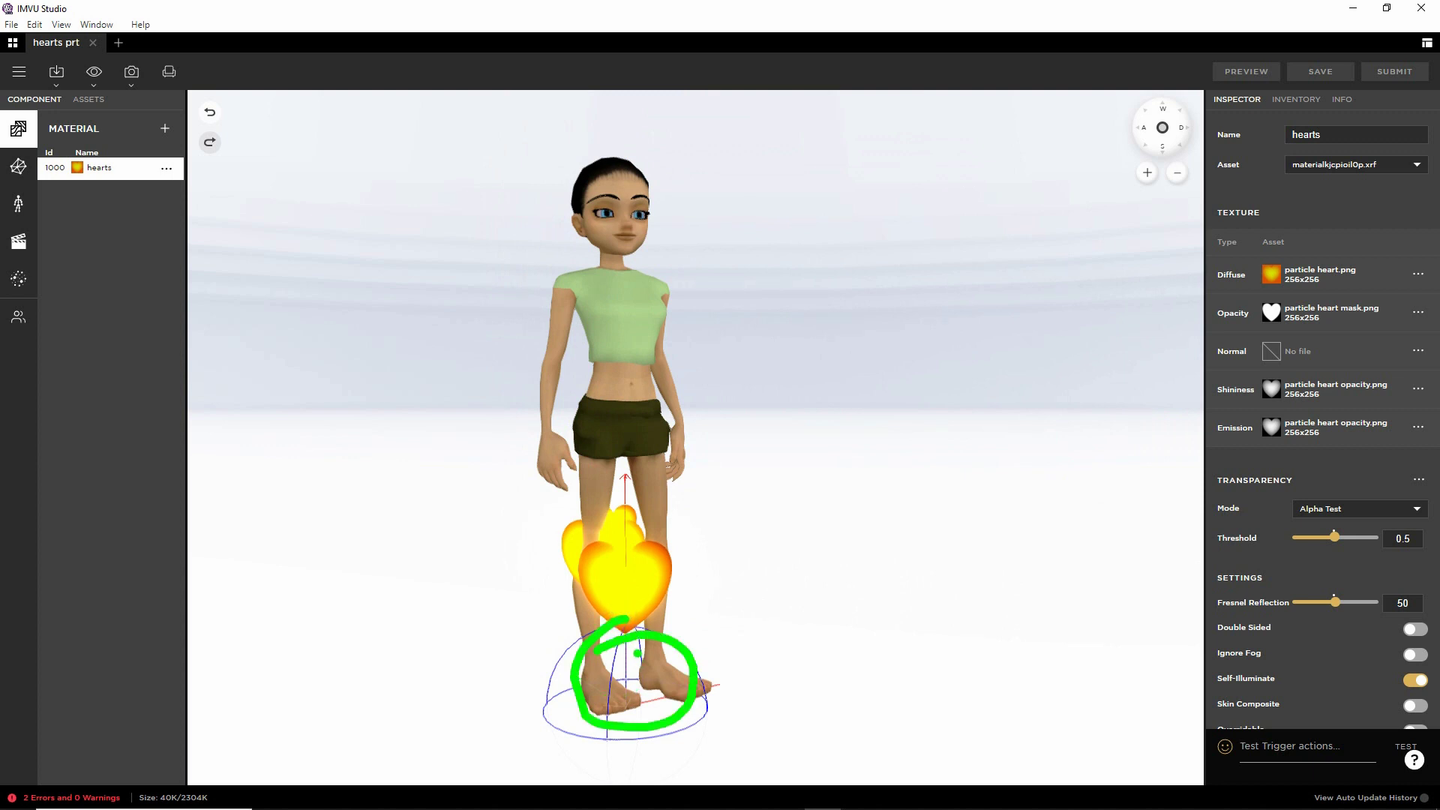
{"action": "left_click_drag", "start_coordinate": [712, 679], "coordinate": [725, 370]}
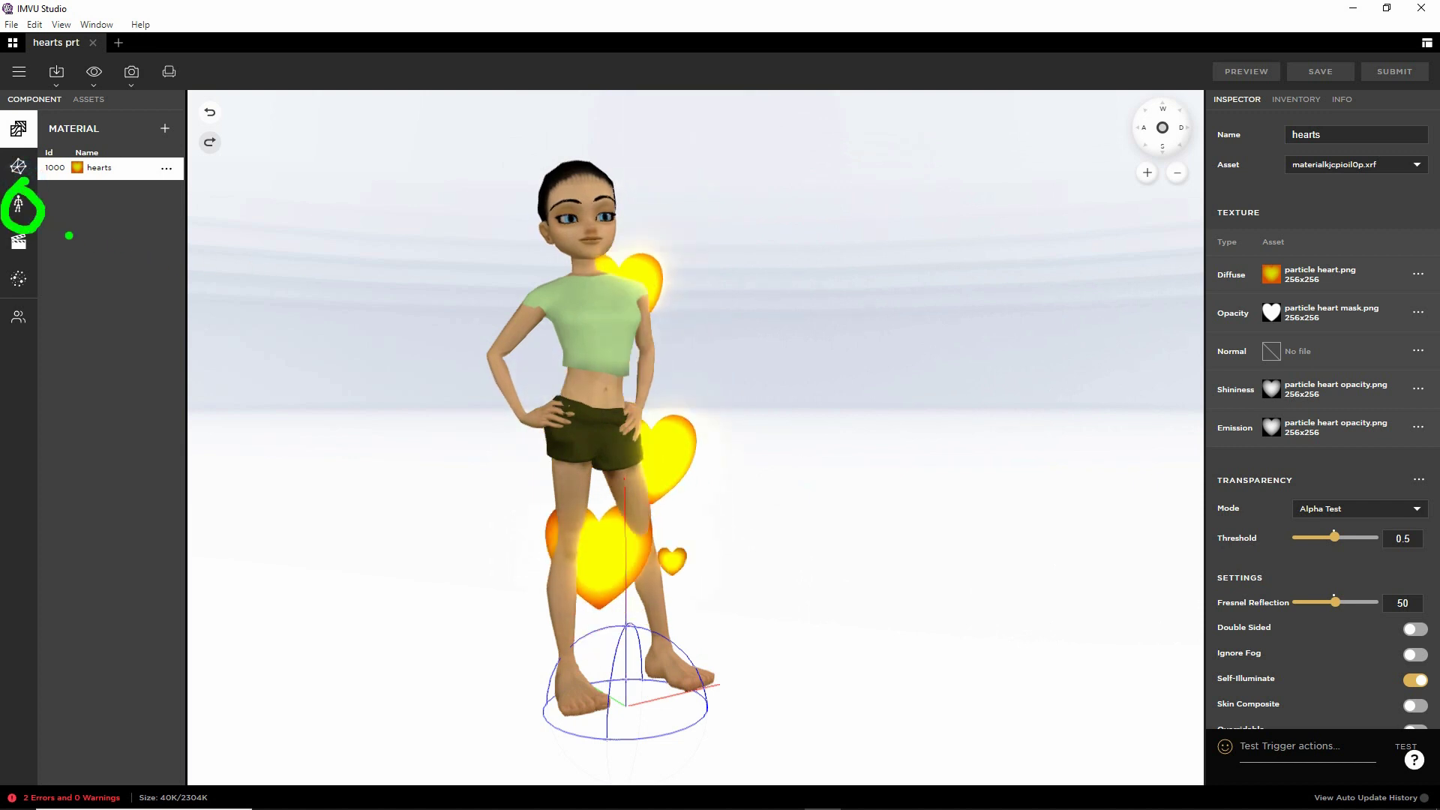
{"action": "left_click", "coordinate": [18, 204]}
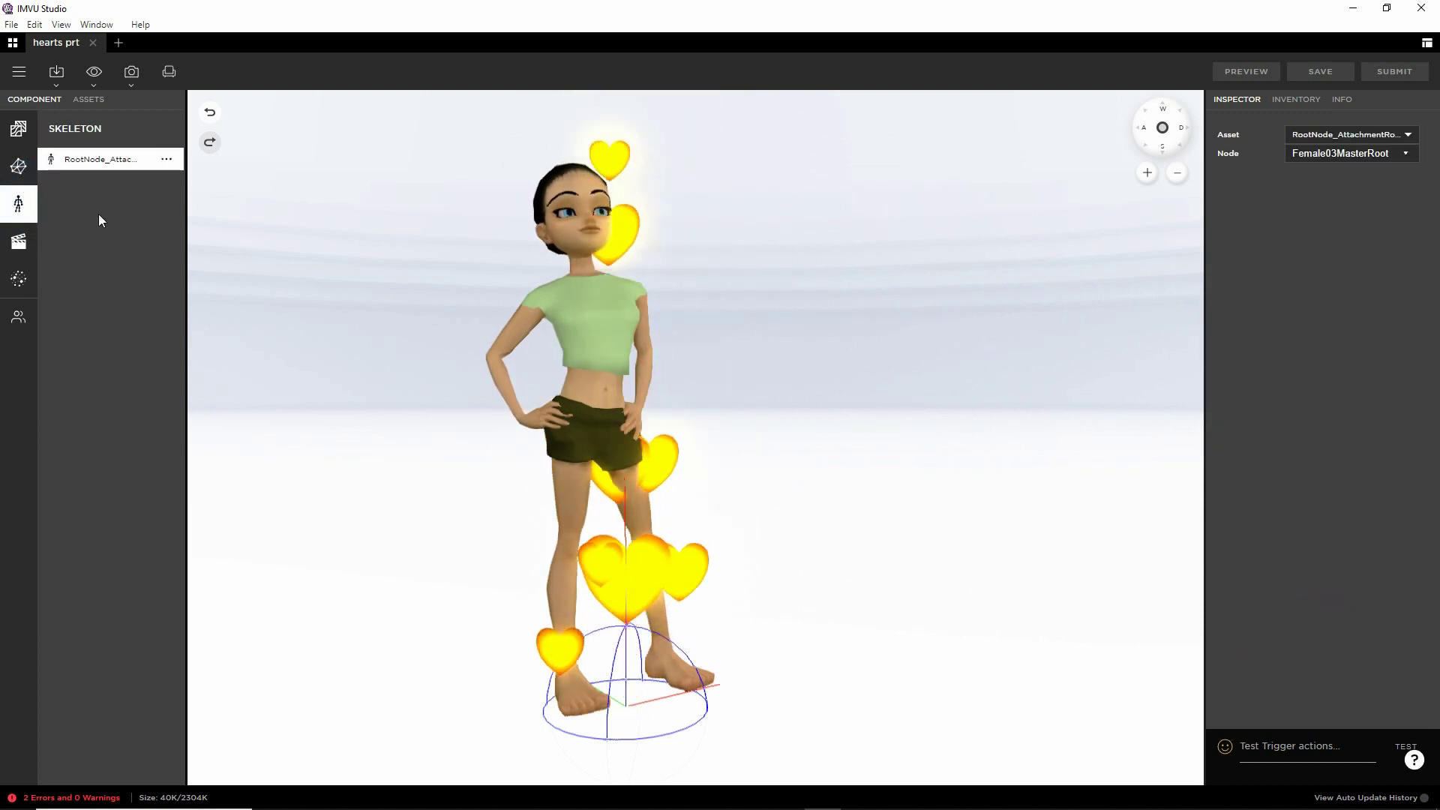
{"action": "left_click", "coordinate": [67, 176]}
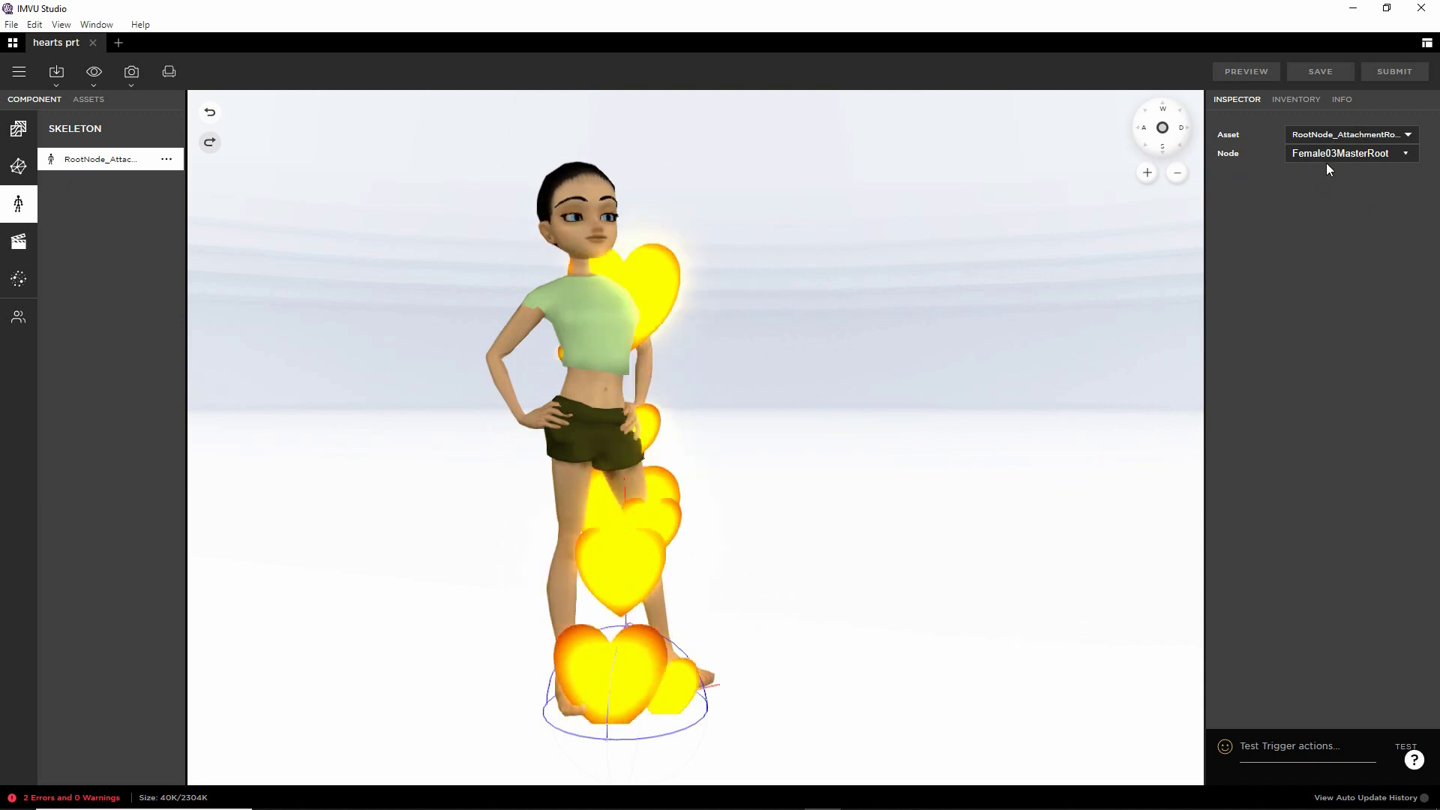
{"action": "left_click", "coordinate": [1349, 162]}
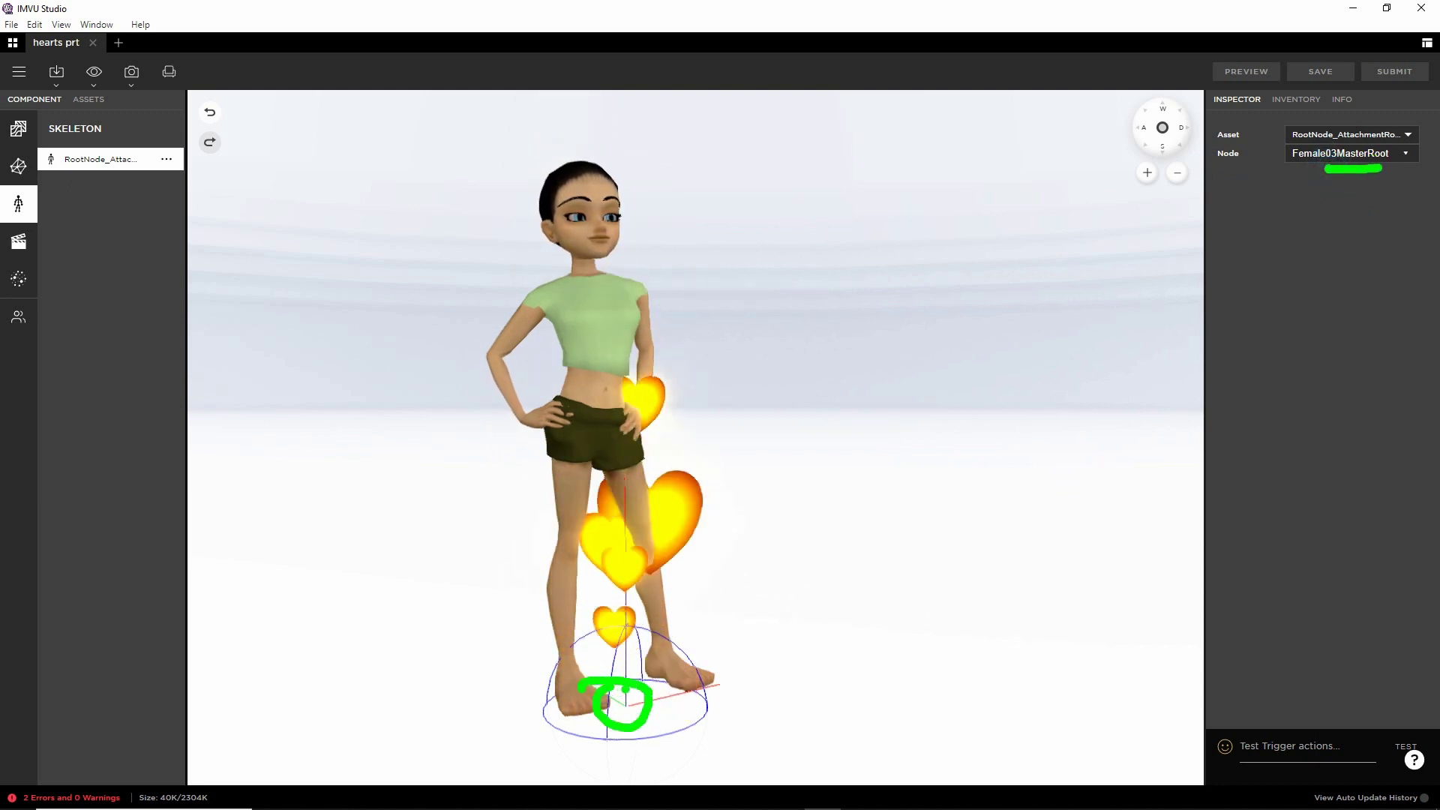
Step: Attach the skeleton to PelvisNode, preview the change and inspect where the hearts start on the avatar
{"action": "left_click", "coordinate": [1331, 154]}
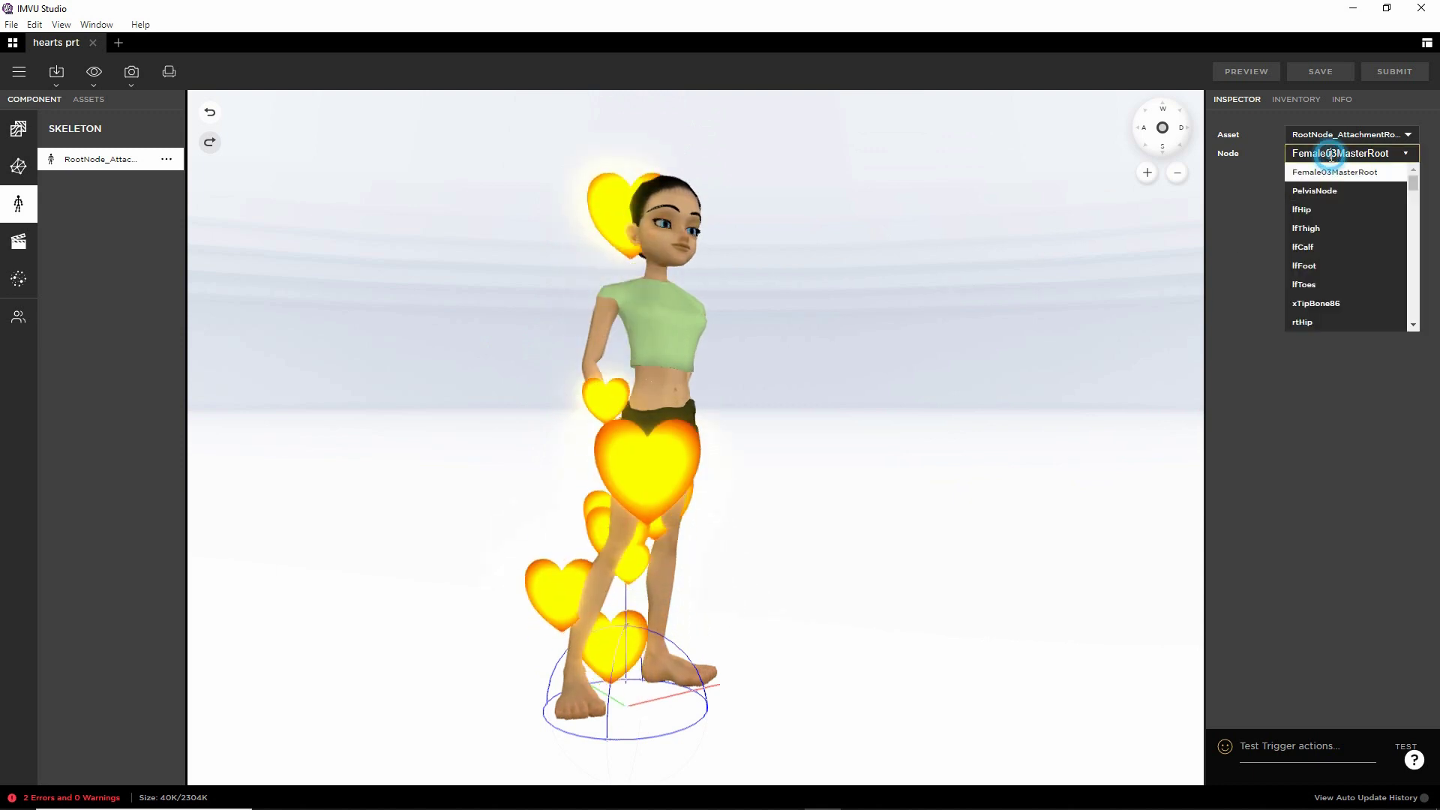
{"action": "left_click", "coordinate": [1326, 190]}
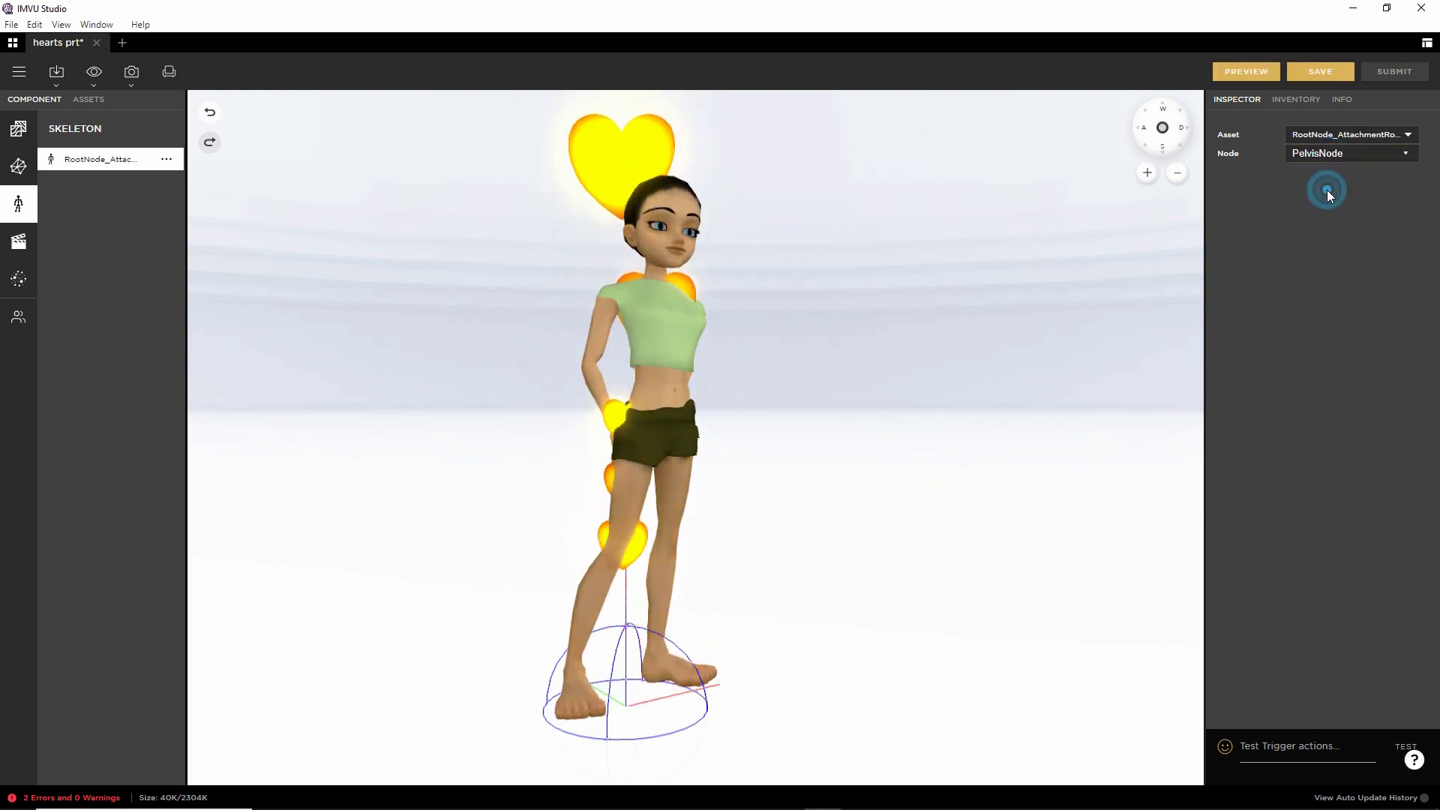
{"action": "left_click", "coordinate": [1245, 71]}
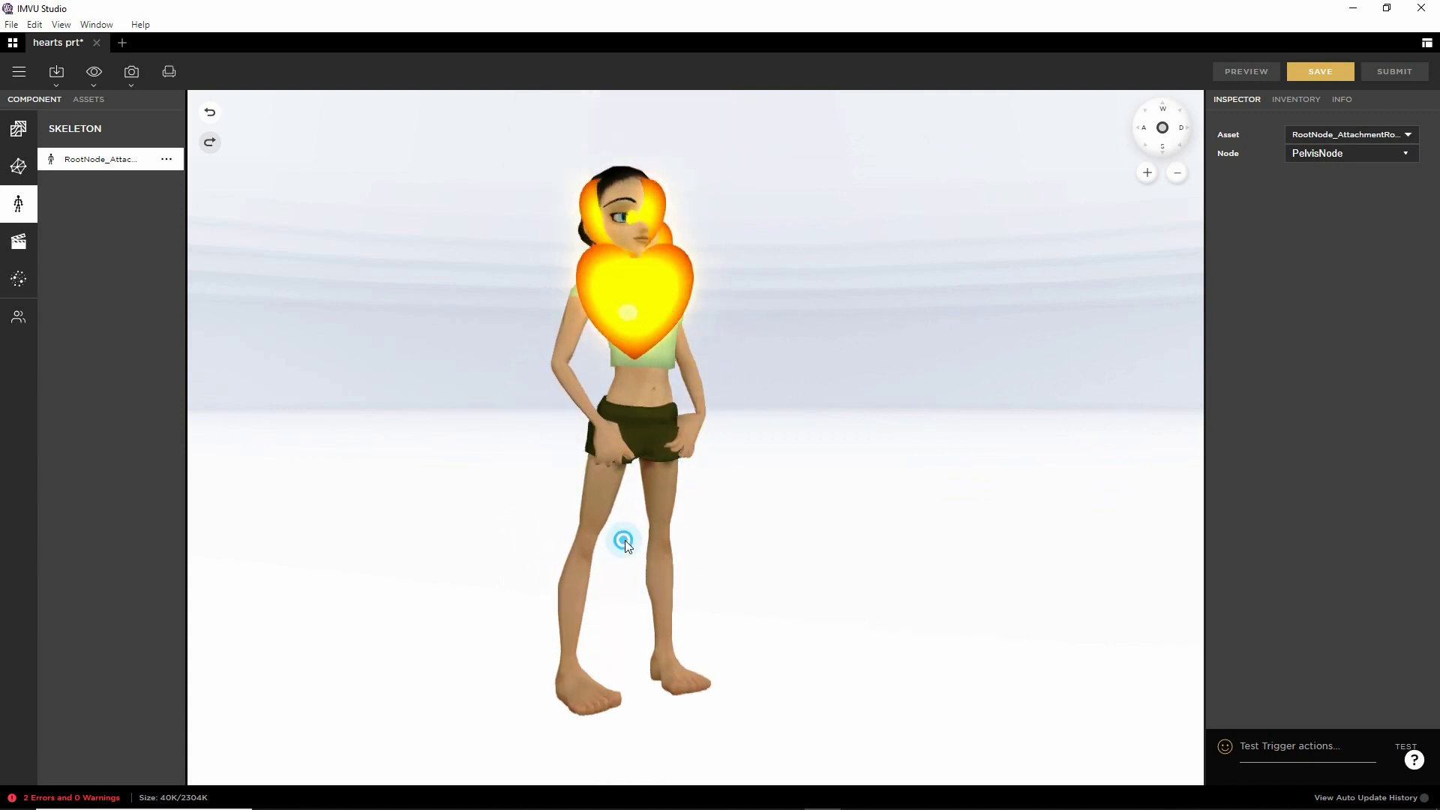
{"action": "left_click_drag", "start_coordinate": [625, 544], "coordinate": [757, 543]}
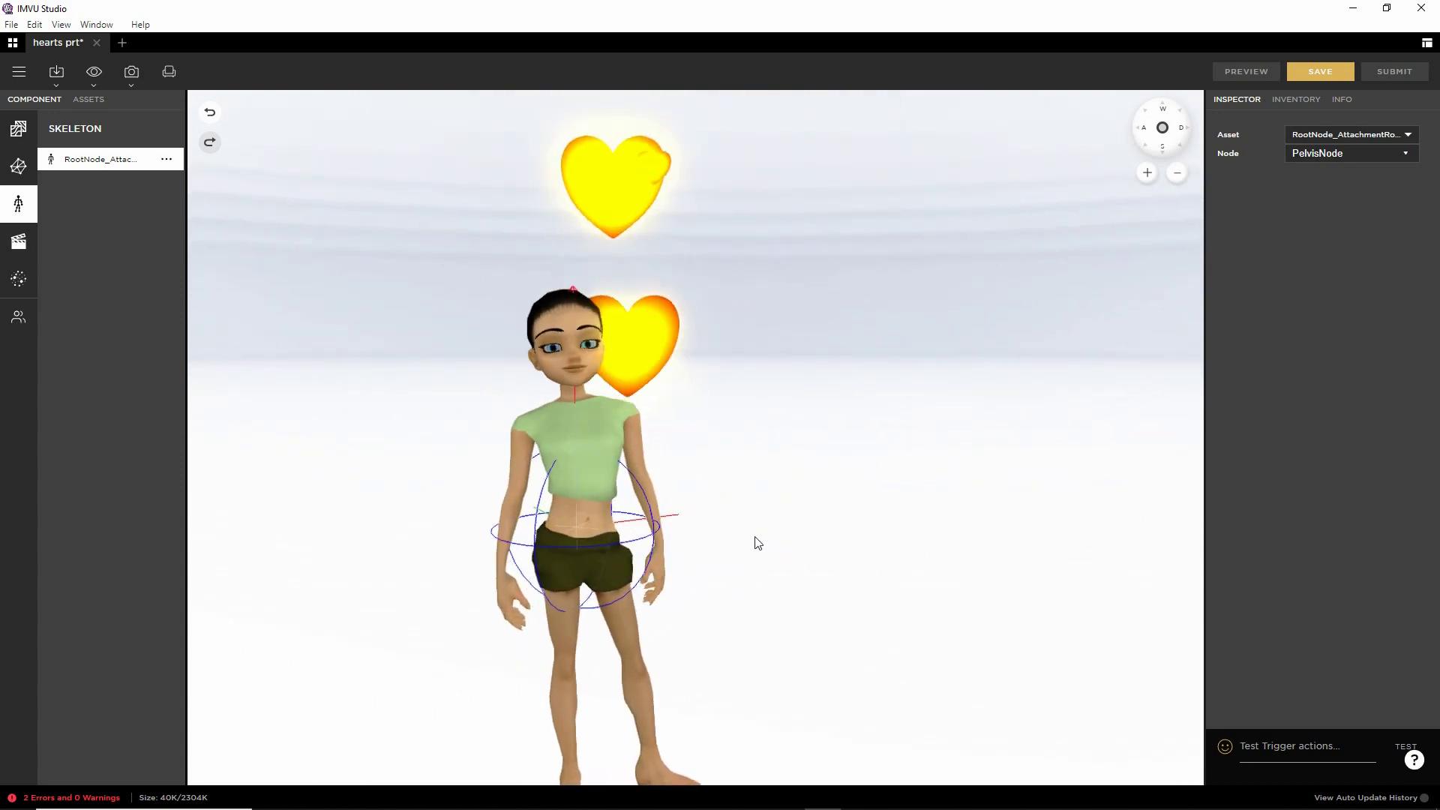
Step: Attach the skeleton to the Spine04 node and preview the hearts starting from the avatar's upper body
{"action": "left_click", "coordinate": [1322, 154]}
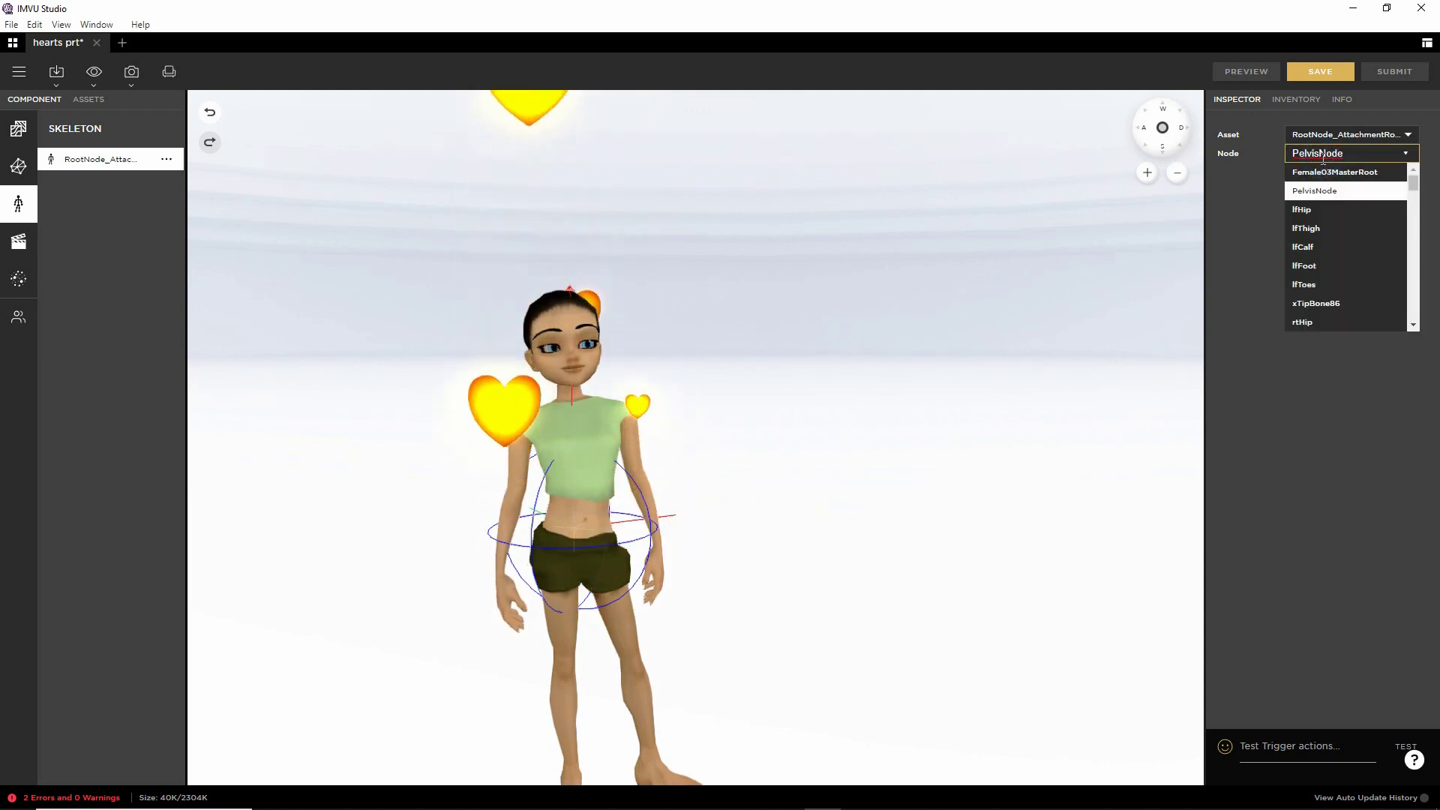
{"action": "scroll", "coordinate": [1328, 214], "scroll_direction": "down", "scroll_amount": 4}
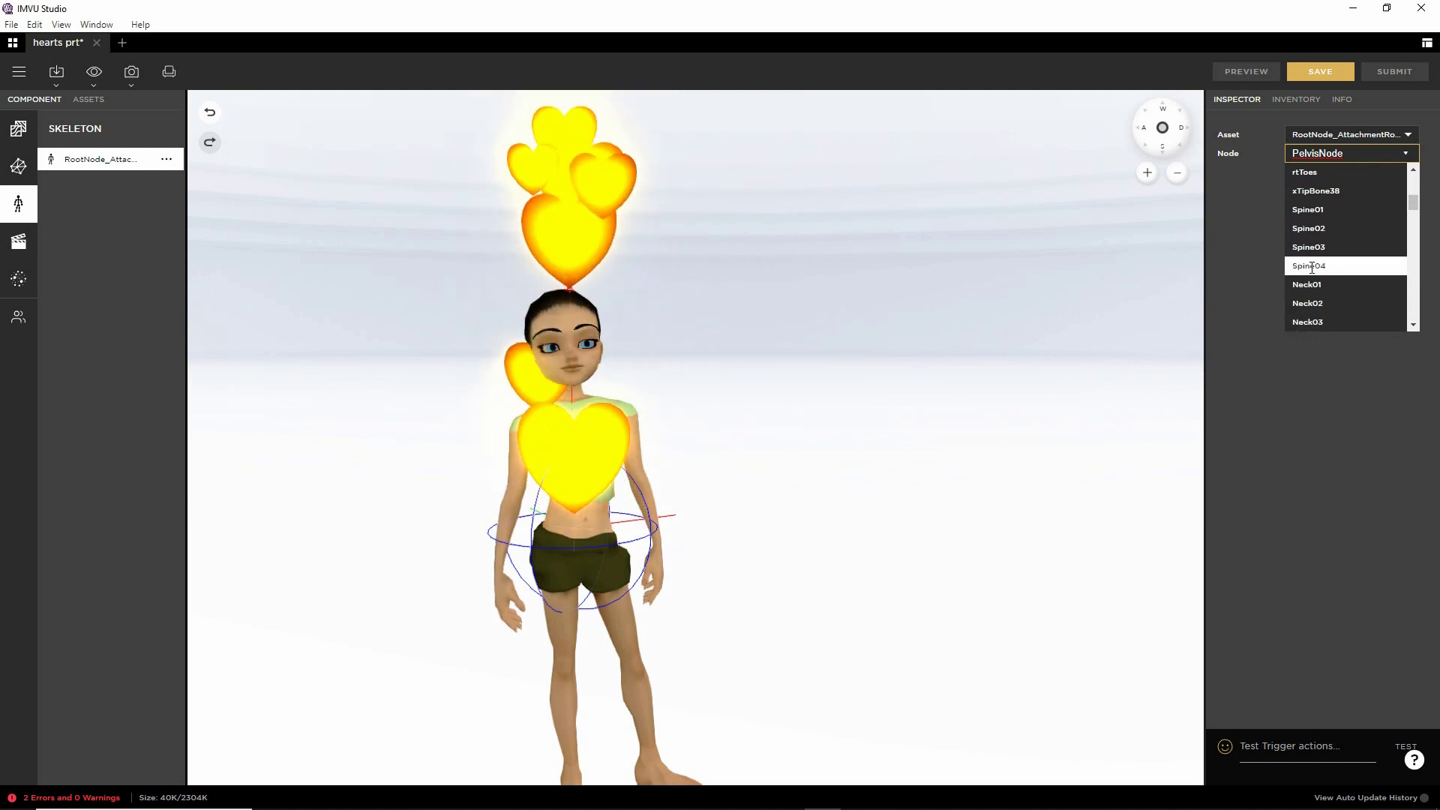
{"action": "left_click", "coordinate": [1312, 267]}
{"action": "left_click_drag", "start_coordinate": [629, 524], "coordinate": [642, 485]}
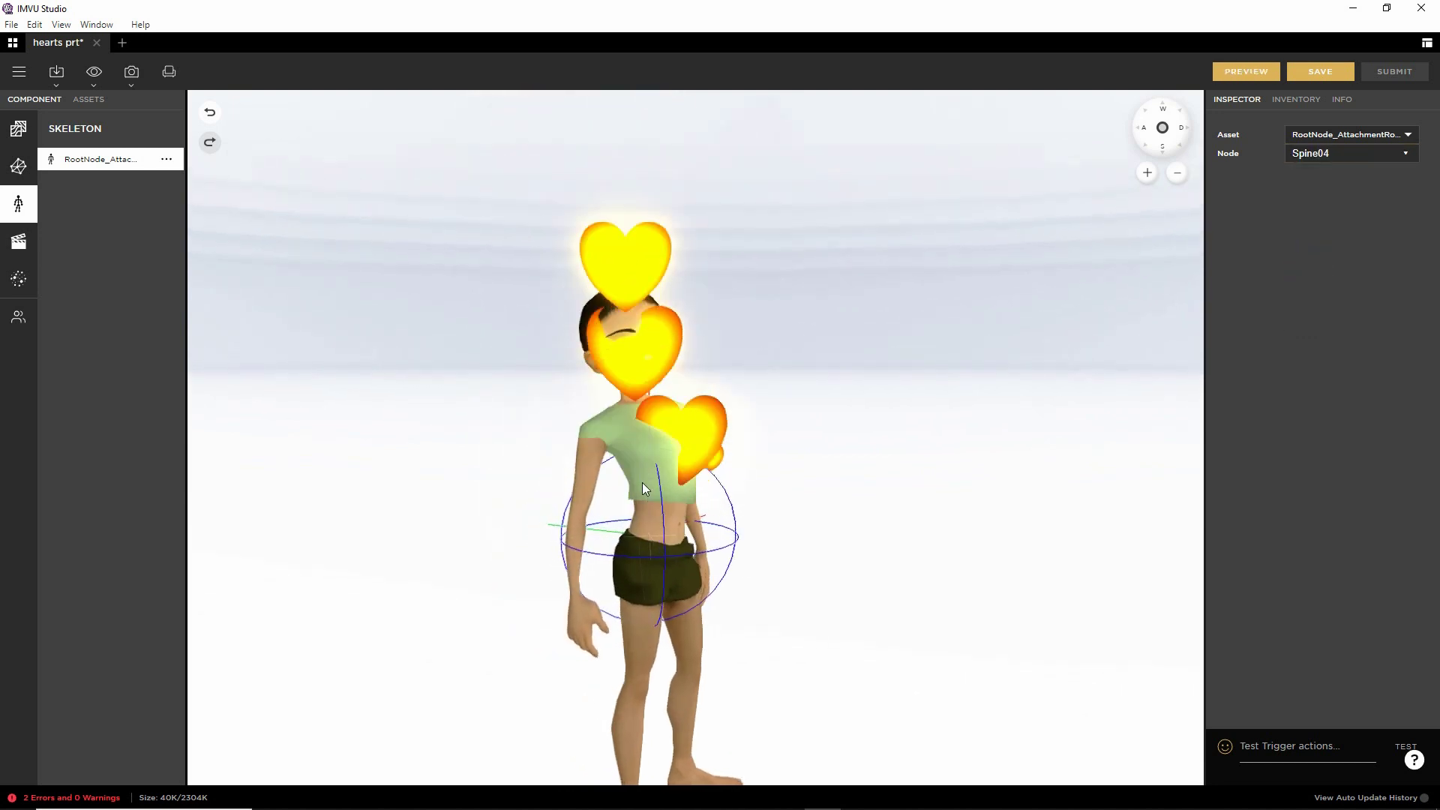
{"action": "left_click", "coordinate": [1247, 72]}
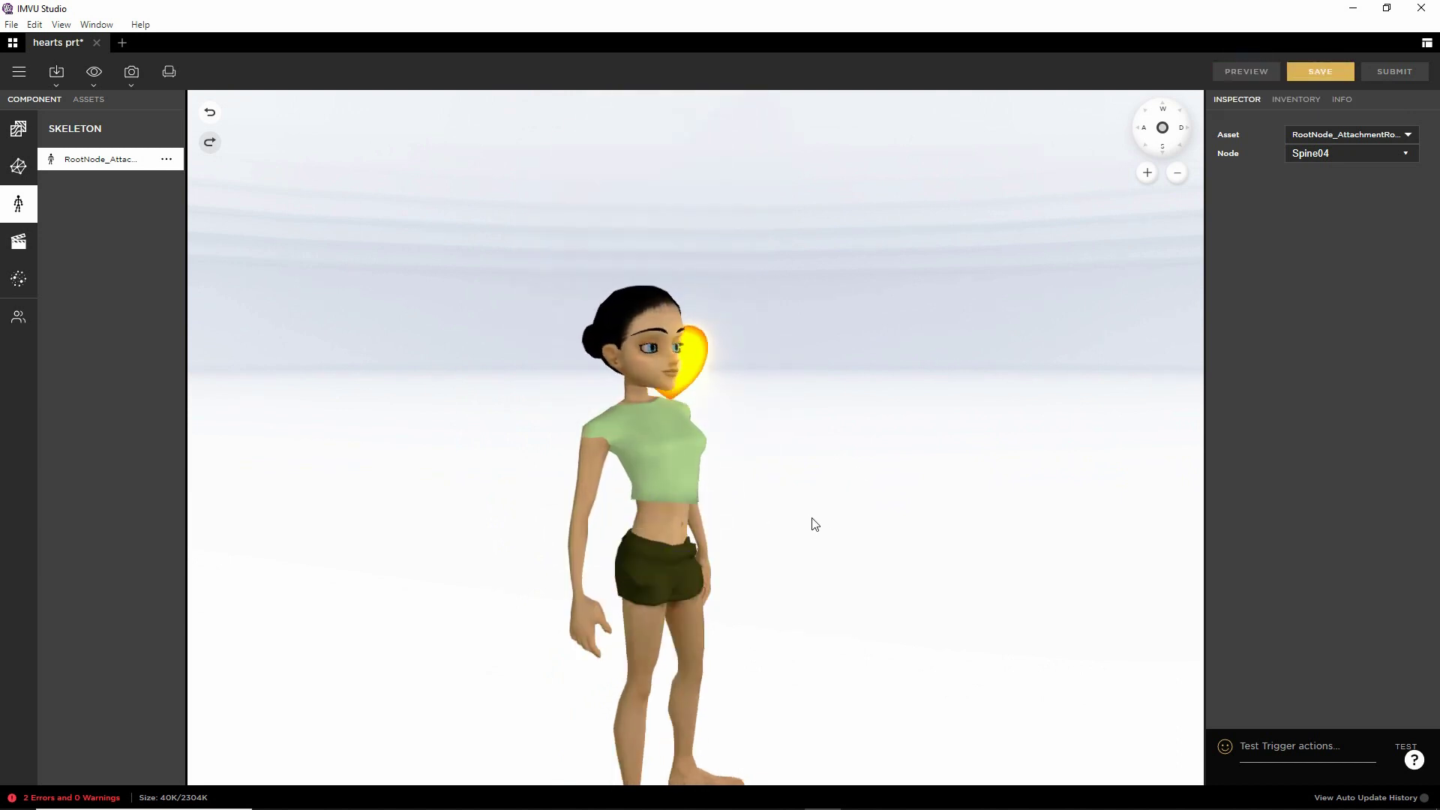
Step: Inspect the attachment's axis and the hearts' travel direction from the front, side and back of the avatar
{"action": "left_click_drag", "start_coordinate": [762, 553], "coordinate": [801, 562]}
{"action": "scroll", "coordinate": [801, 563], "scroll_direction": "up", "scroll_amount": 1}
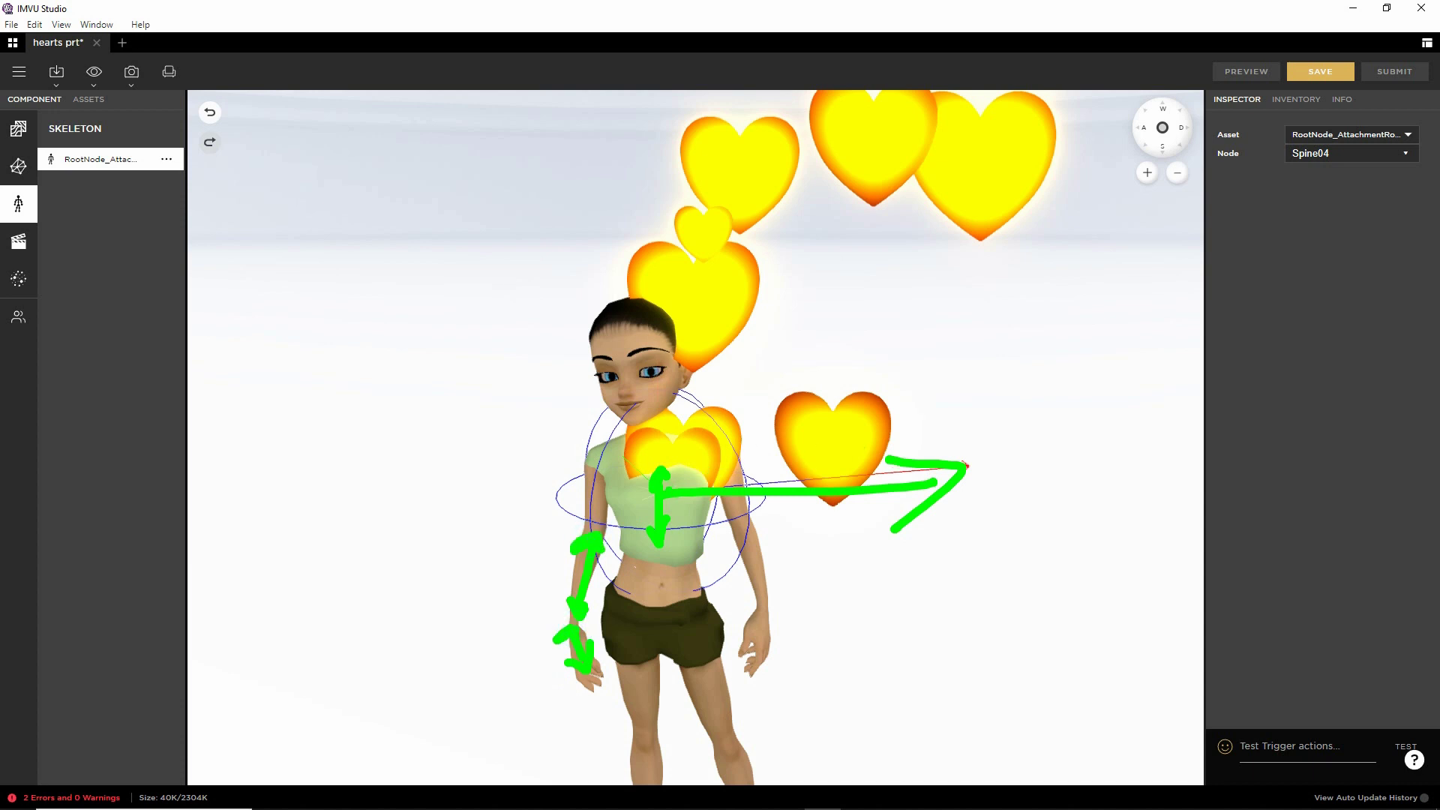
{"action": "mouse_move", "coordinate": [734, 605]}
{"action": "left_mouse_down"}
{"action": "mouse_move", "coordinate": [900, 633]}
{"action": "mouse_move", "coordinate": [866, 555]}
{"action": "mouse_move", "coordinate": [892, 433]}
{"action": "left_mouse_up"}
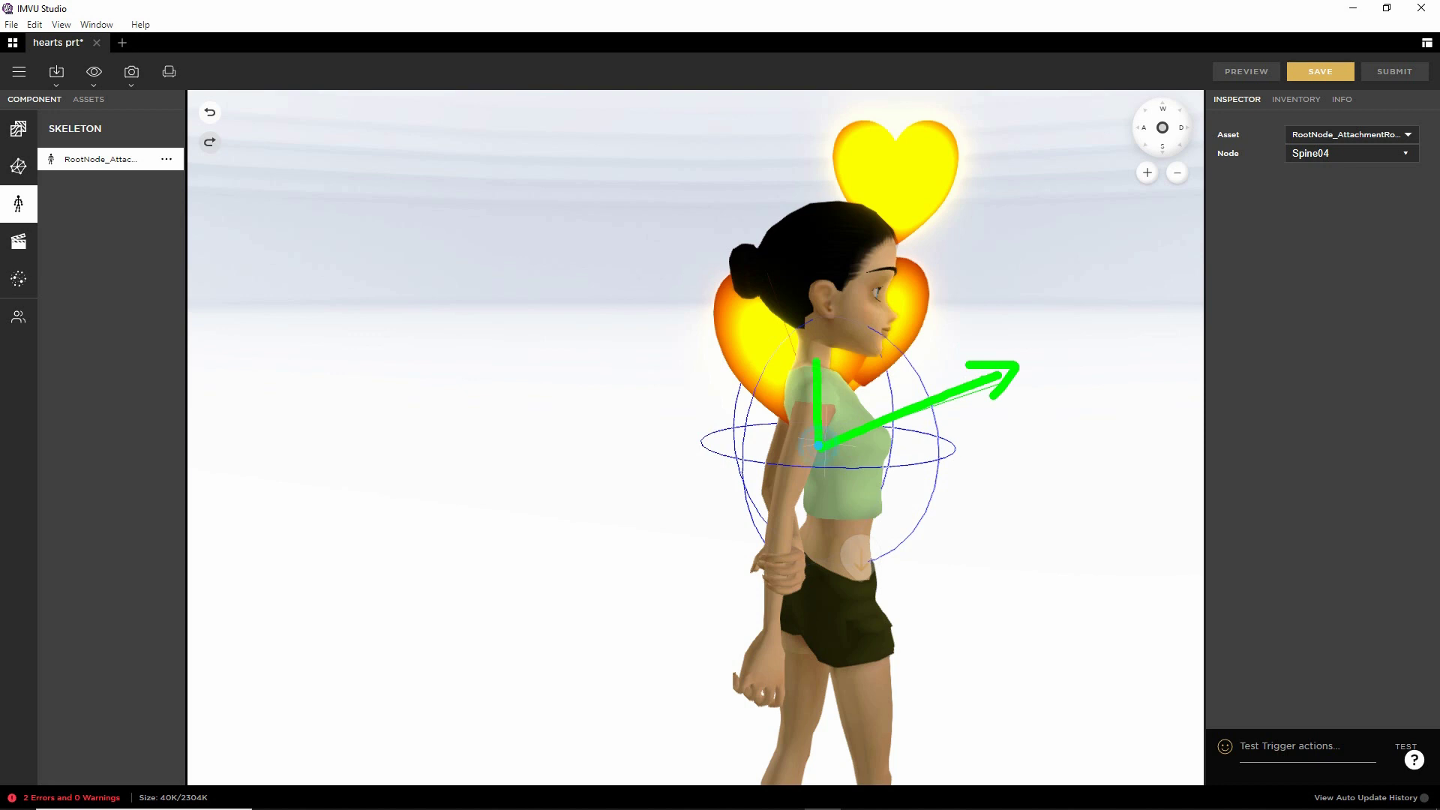
{"action": "left_click_drag", "start_coordinate": [859, 555], "coordinate": [900, 475]}
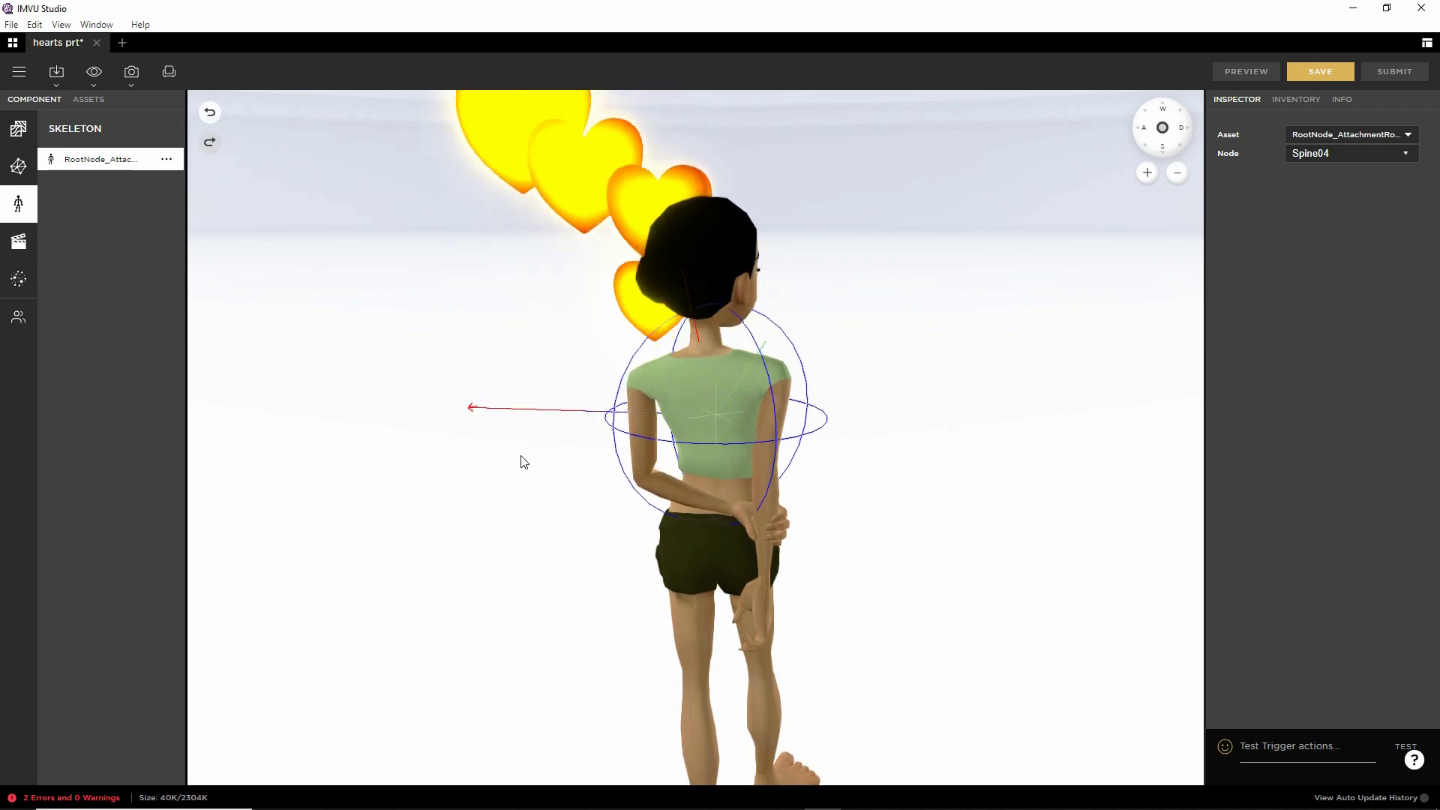
{"action": "left_click_drag", "start_coordinate": [518, 472], "coordinate": [608, 502]}
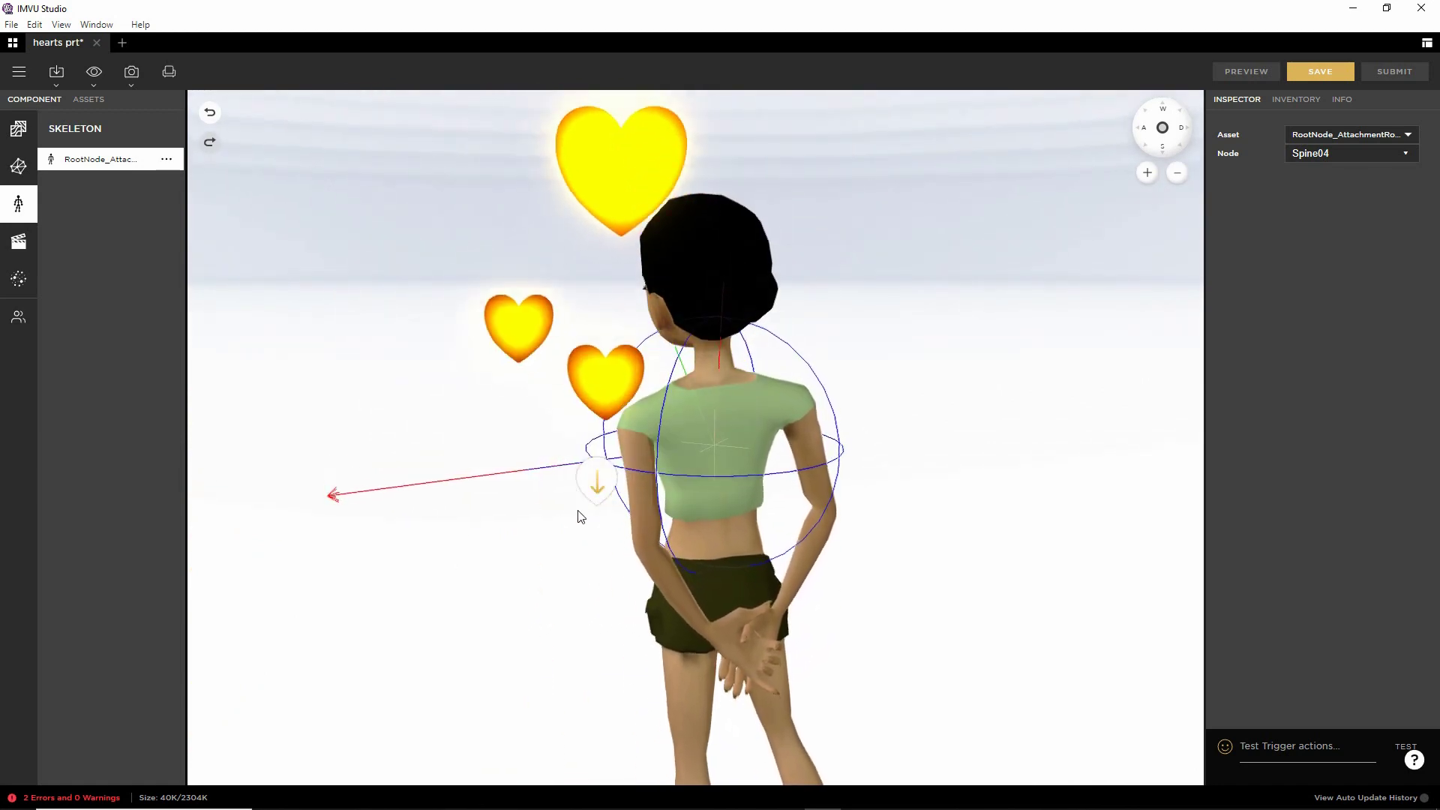
Step: Attach the skeleton to the Female03MasterRoot node, preview it and inspect the attachment's axes at the avatar's feet
{"action": "left_click_drag", "start_coordinate": [965, 610], "coordinate": [765, 469]}
{"action": "left_click", "coordinate": [1309, 154]}
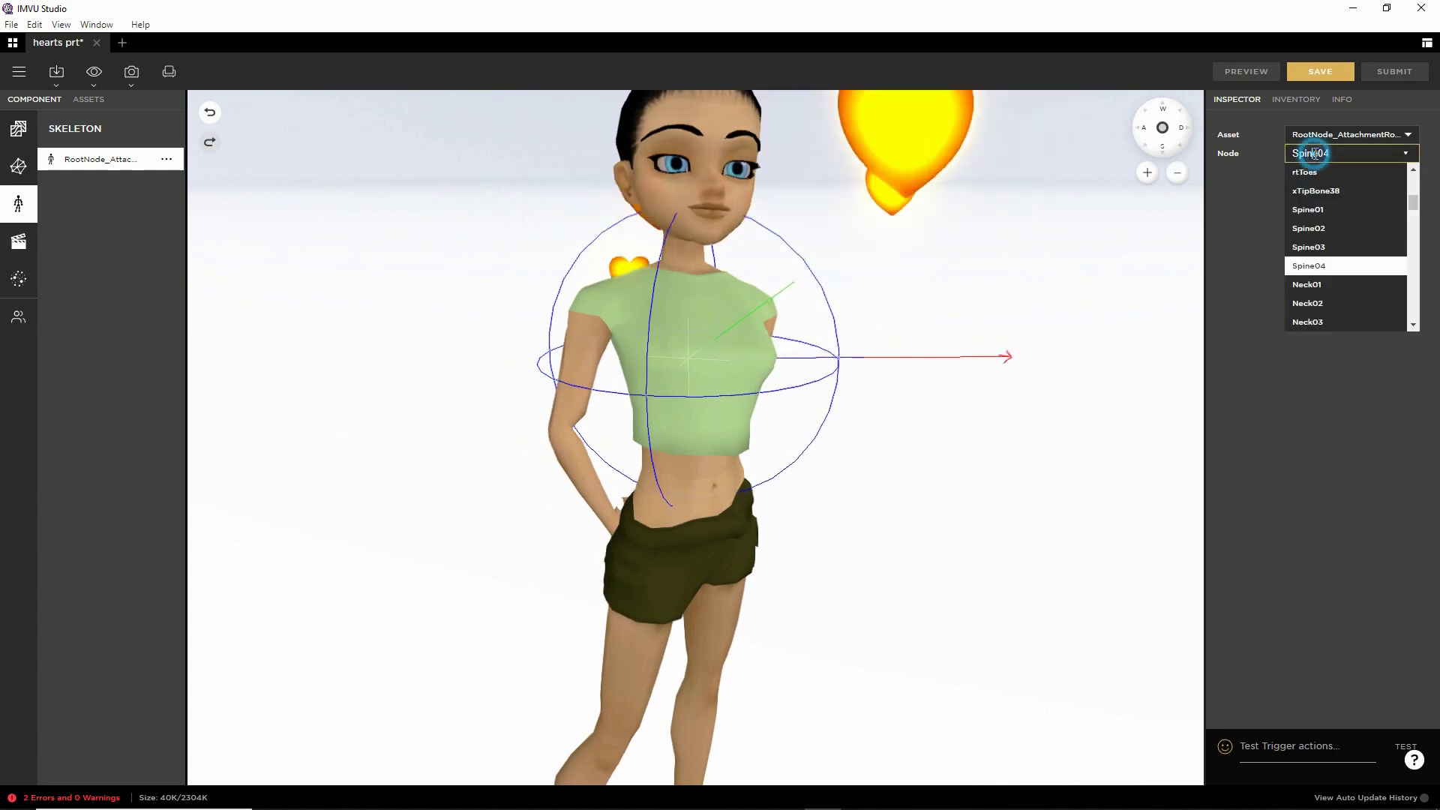
{"action": "scroll", "coordinate": [1328, 210], "scroll_direction": "up", "scroll_amount": 5}
{"action": "left_click", "coordinate": [1335, 174]}
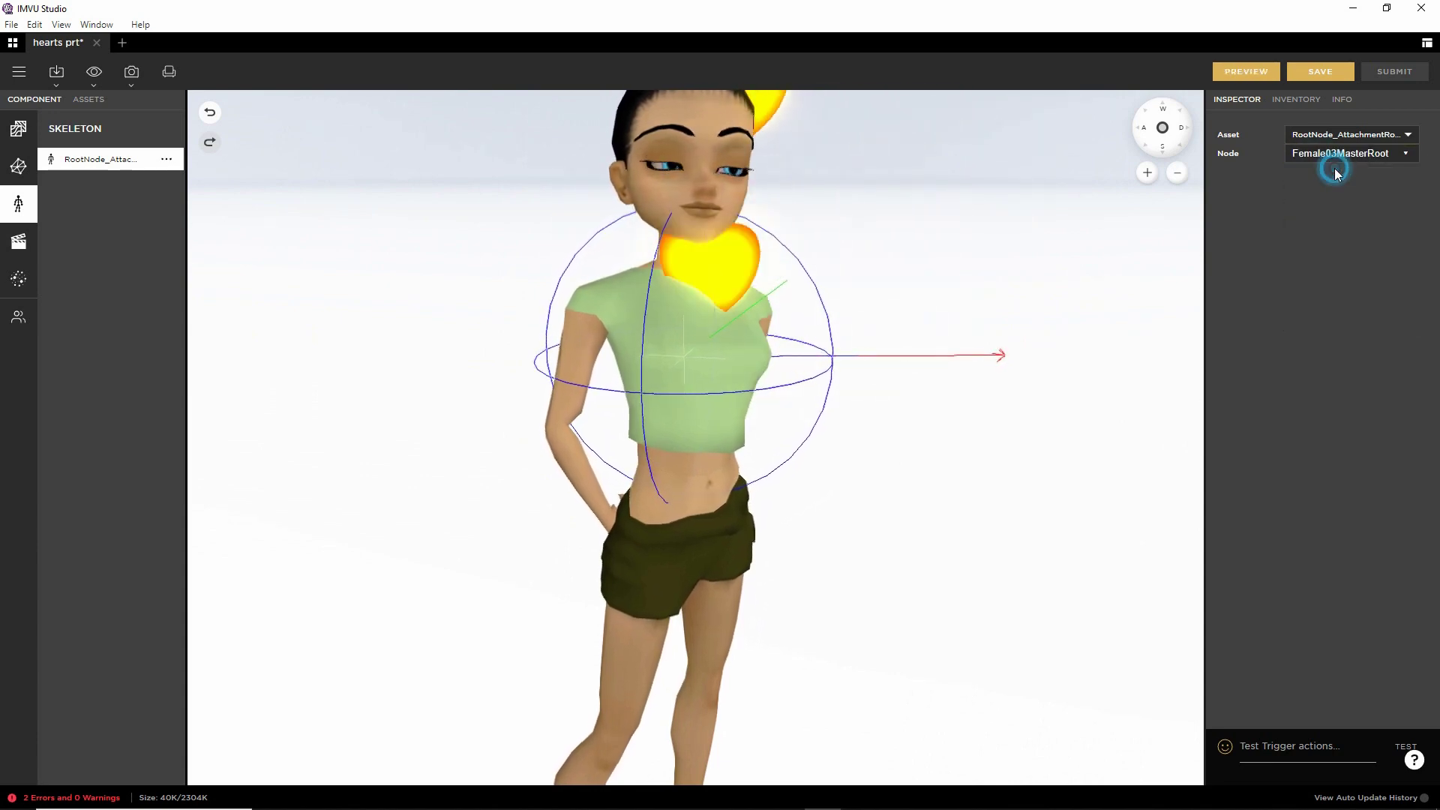
{"action": "left_click", "coordinate": [1246, 74]}
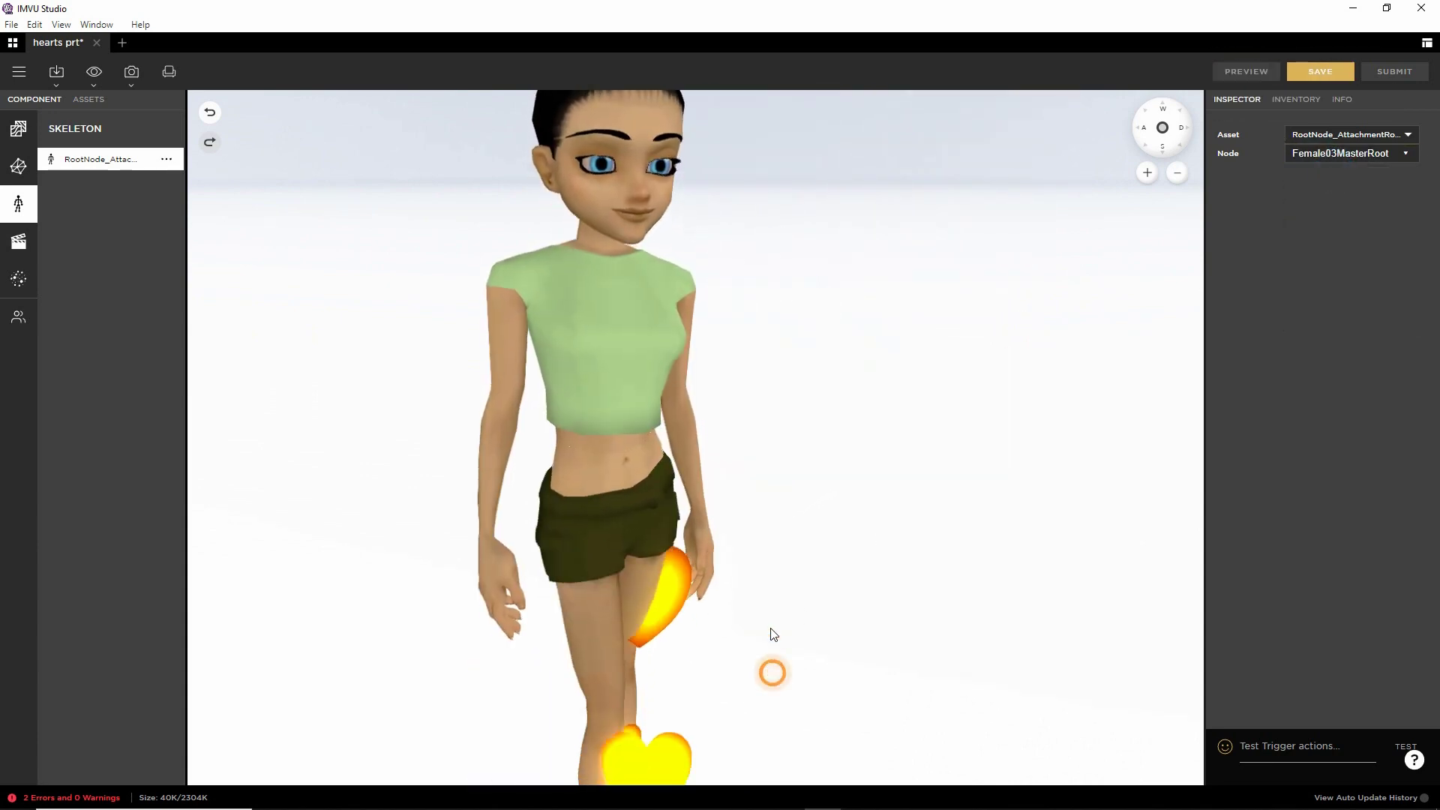
{"action": "left_click_drag", "start_coordinate": [772, 633], "coordinate": [810, 260]}
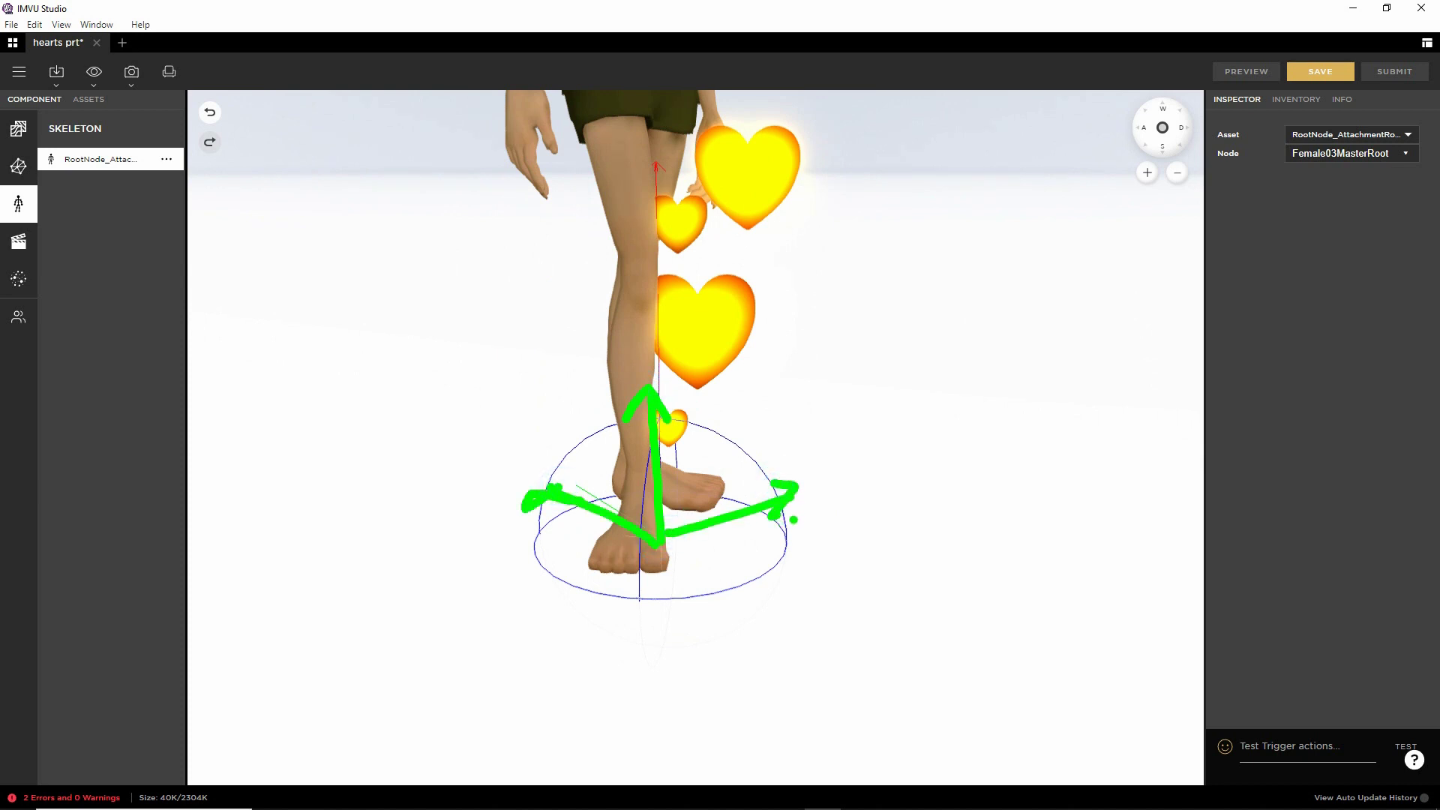
{"action": "key", "text": "Escape"}
{"action": "left_click_drag", "start_coordinate": [878, 372], "coordinate": [933, 485]}
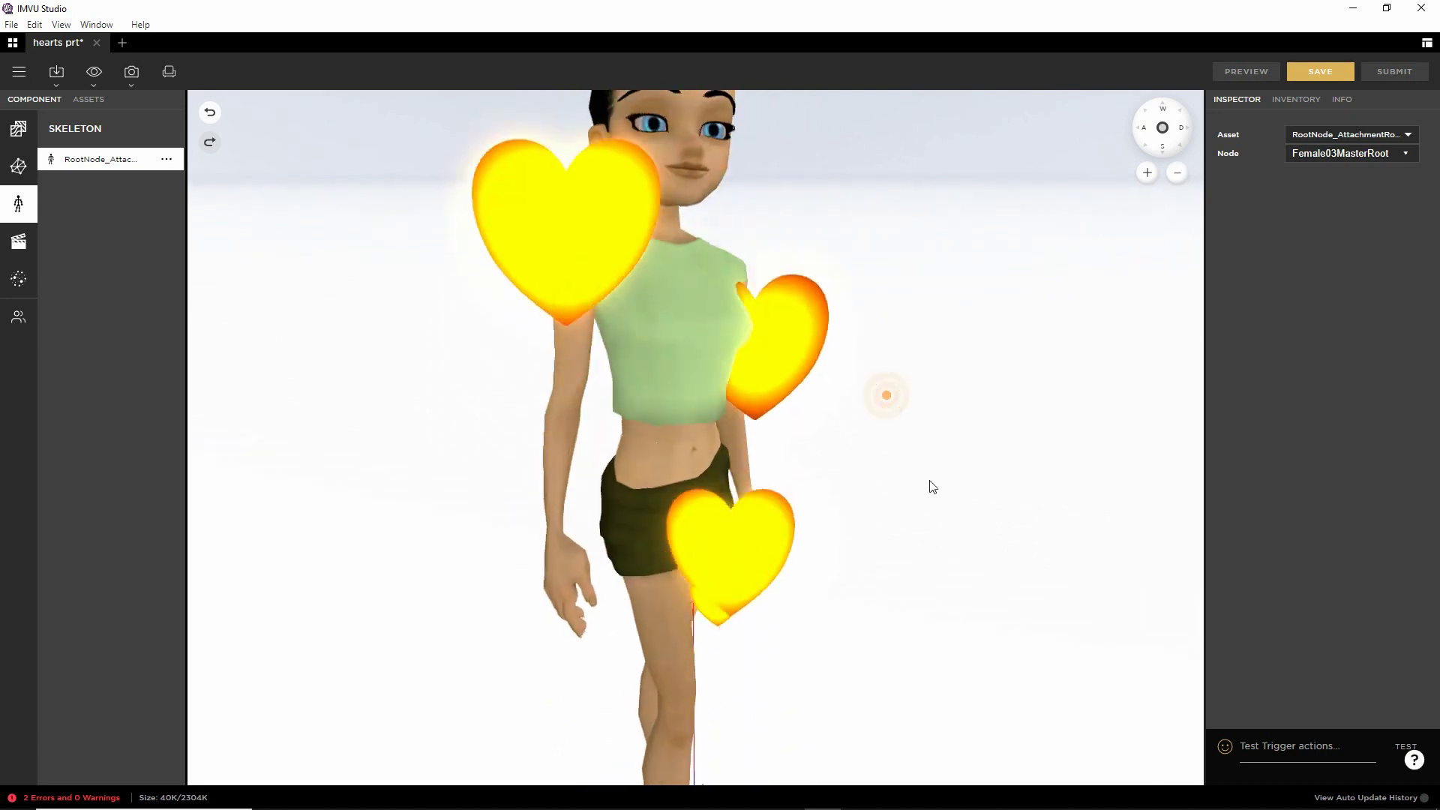
Step: Reattach the skeleton to the Spine04 node, preview it and inspect the axis orientation from the avatar's side and back
{"action": "left_click", "coordinate": [1358, 155]}
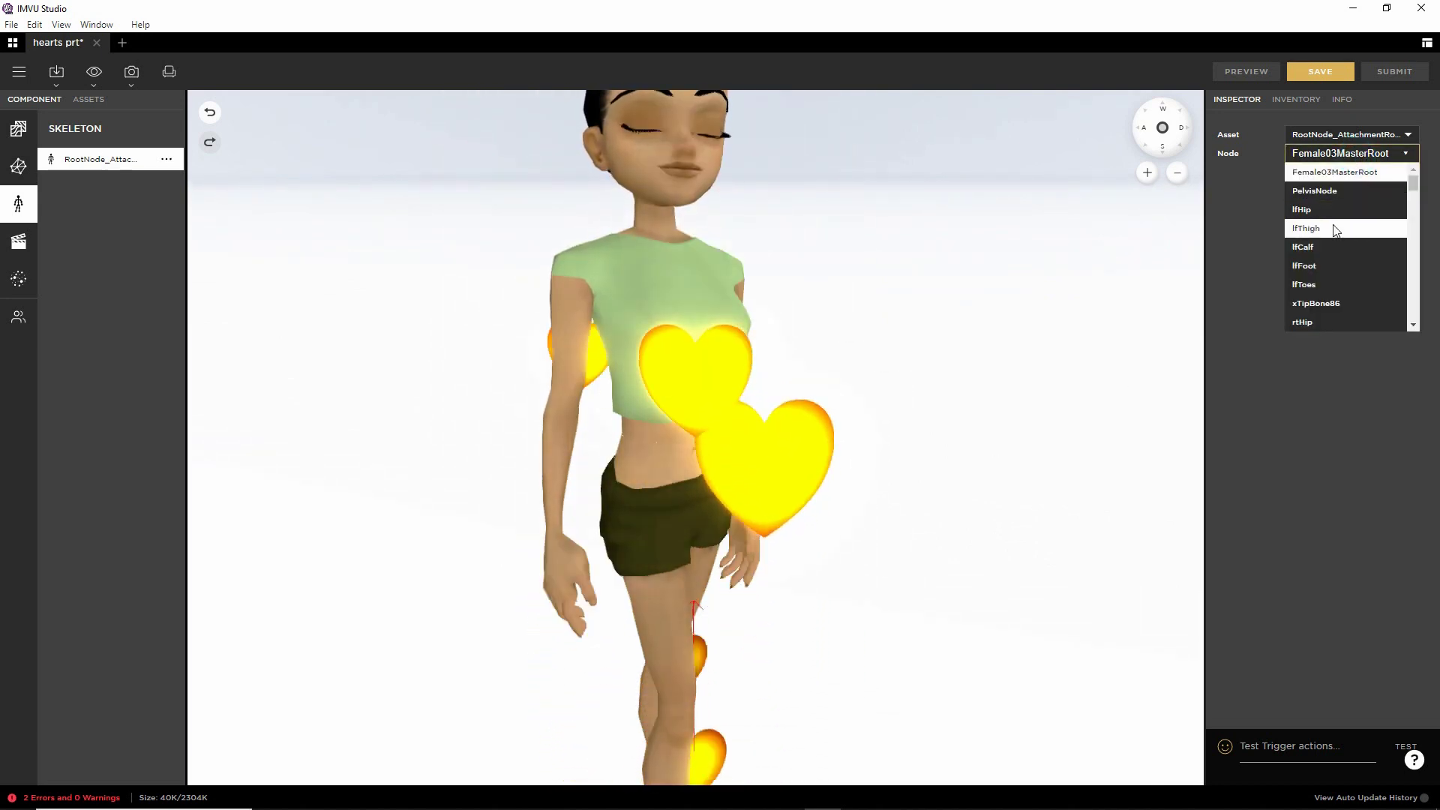
{"action": "scroll", "coordinate": [1325, 270], "scroll_direction": "down", "scroll_amount": 4}
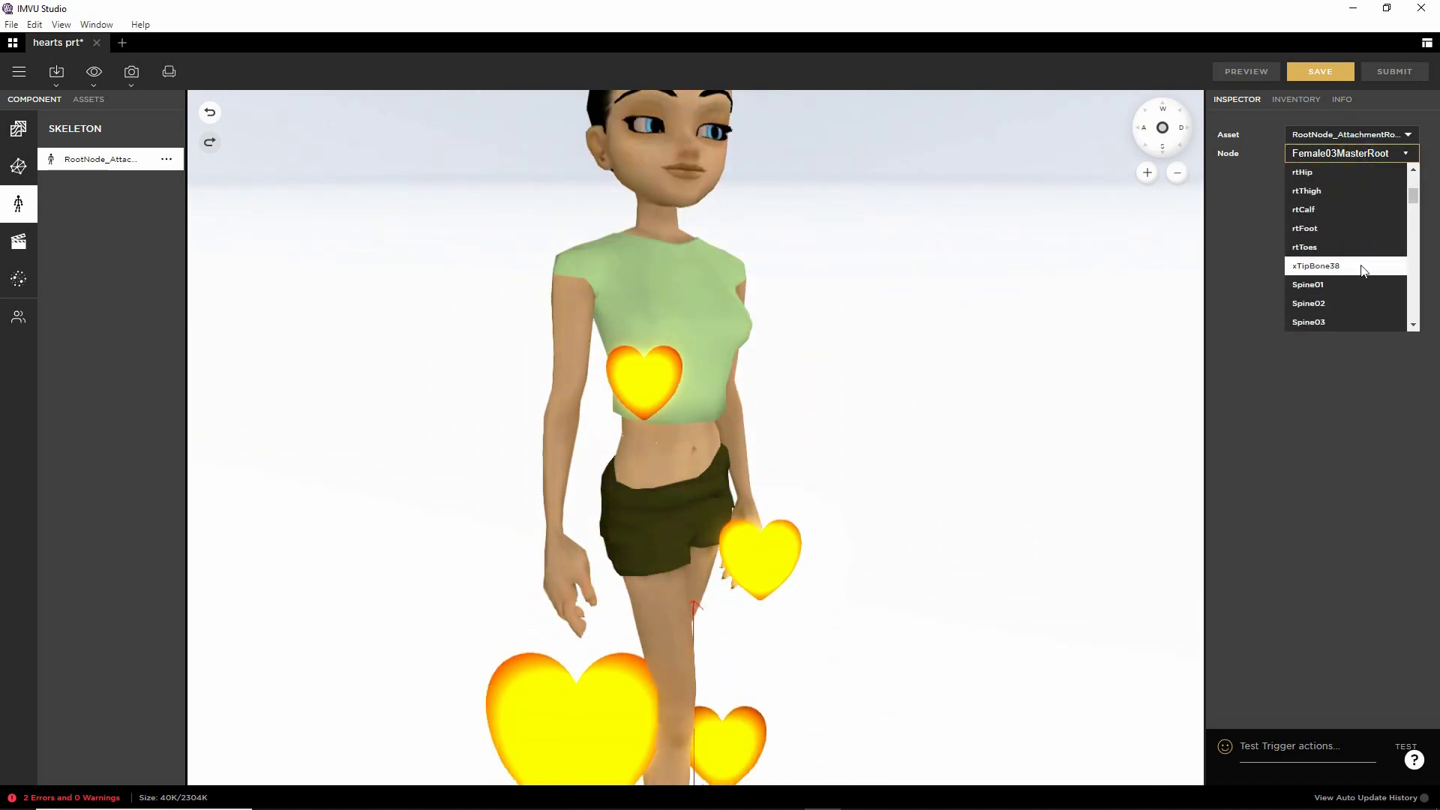
{"action": "left_click", "coordinate": [1327, 267]}
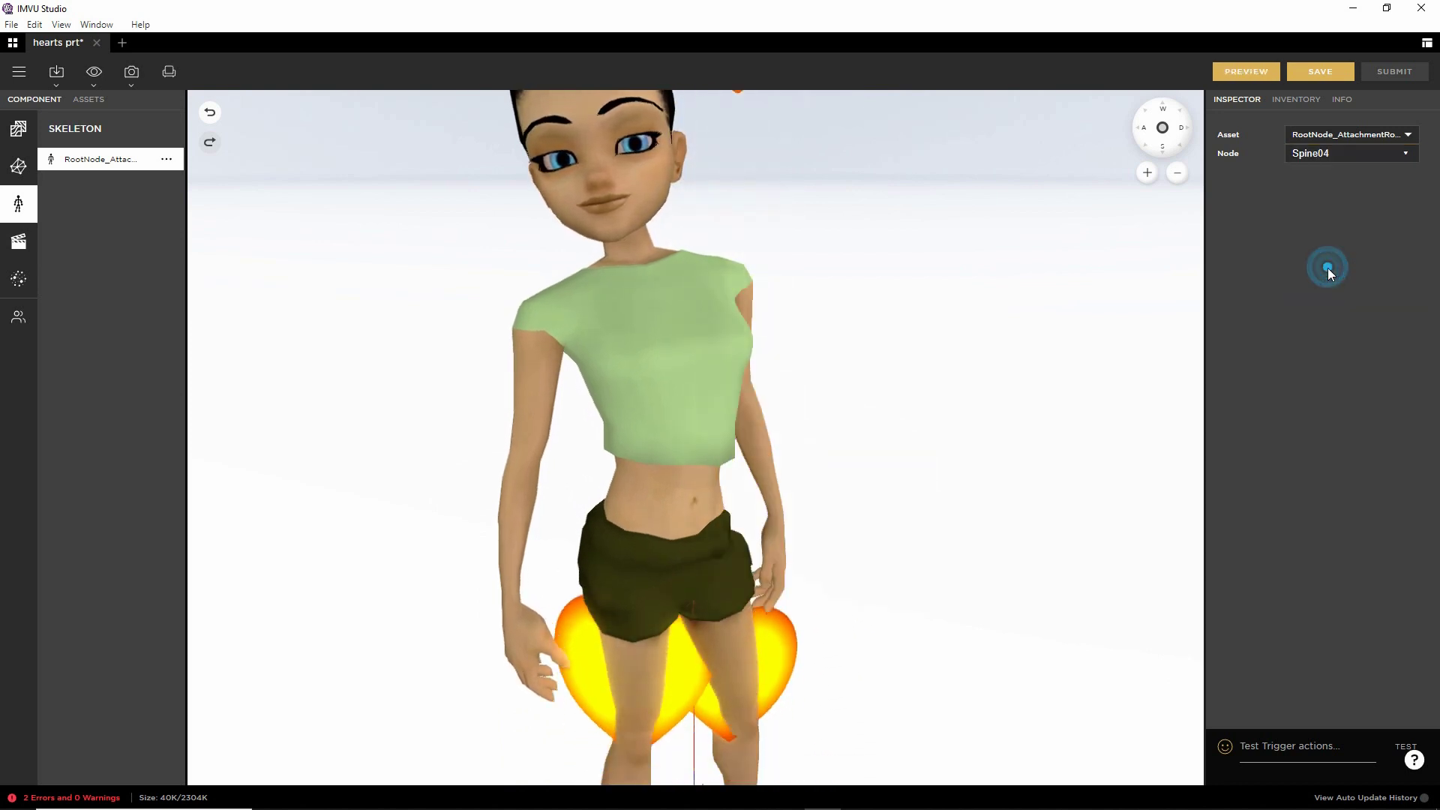
{"action": "left_click", "coordinate": [1248, 72]}
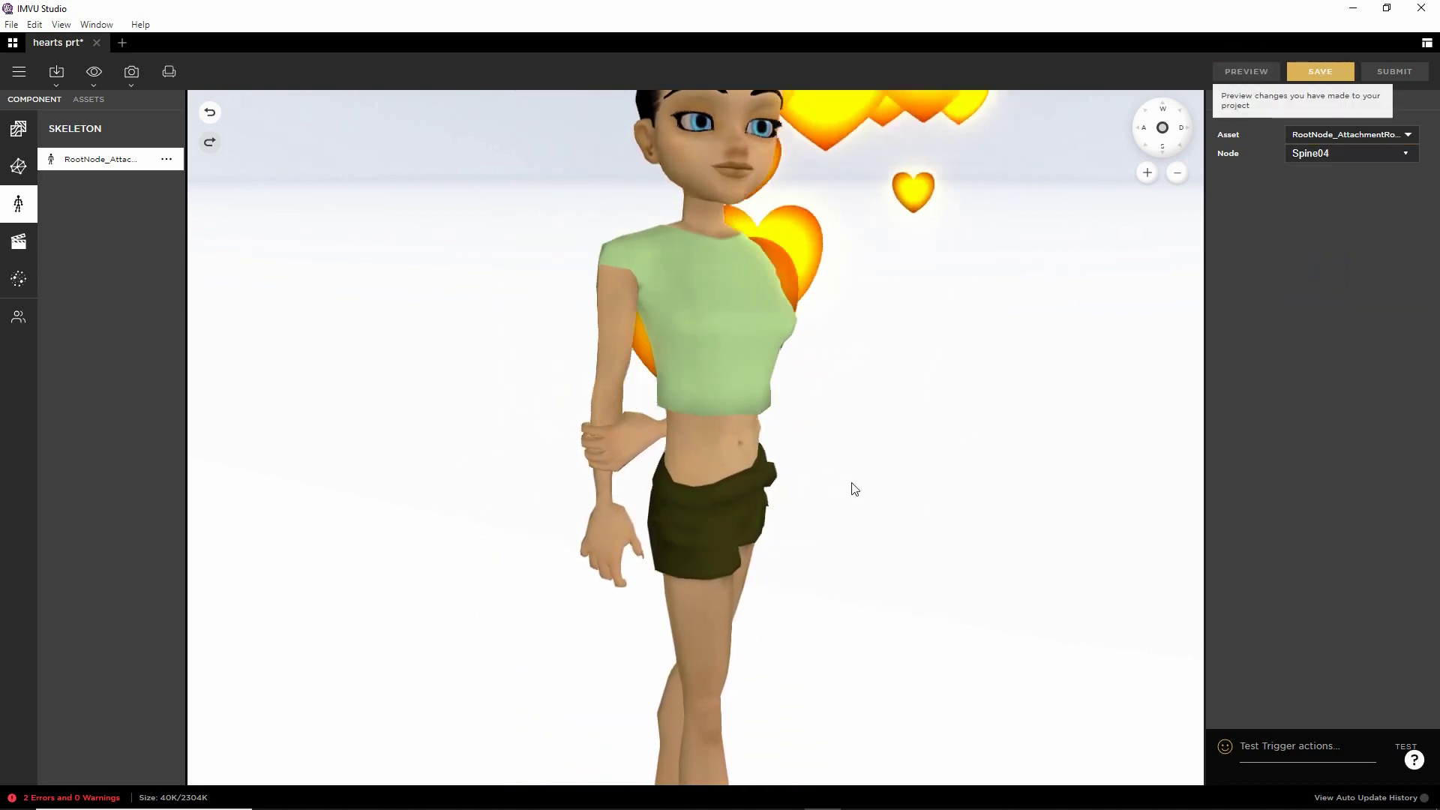
{"action": "scroll", "coordinate": [814, 536], "scroll_direction": "up", "scroll_amount": 3}
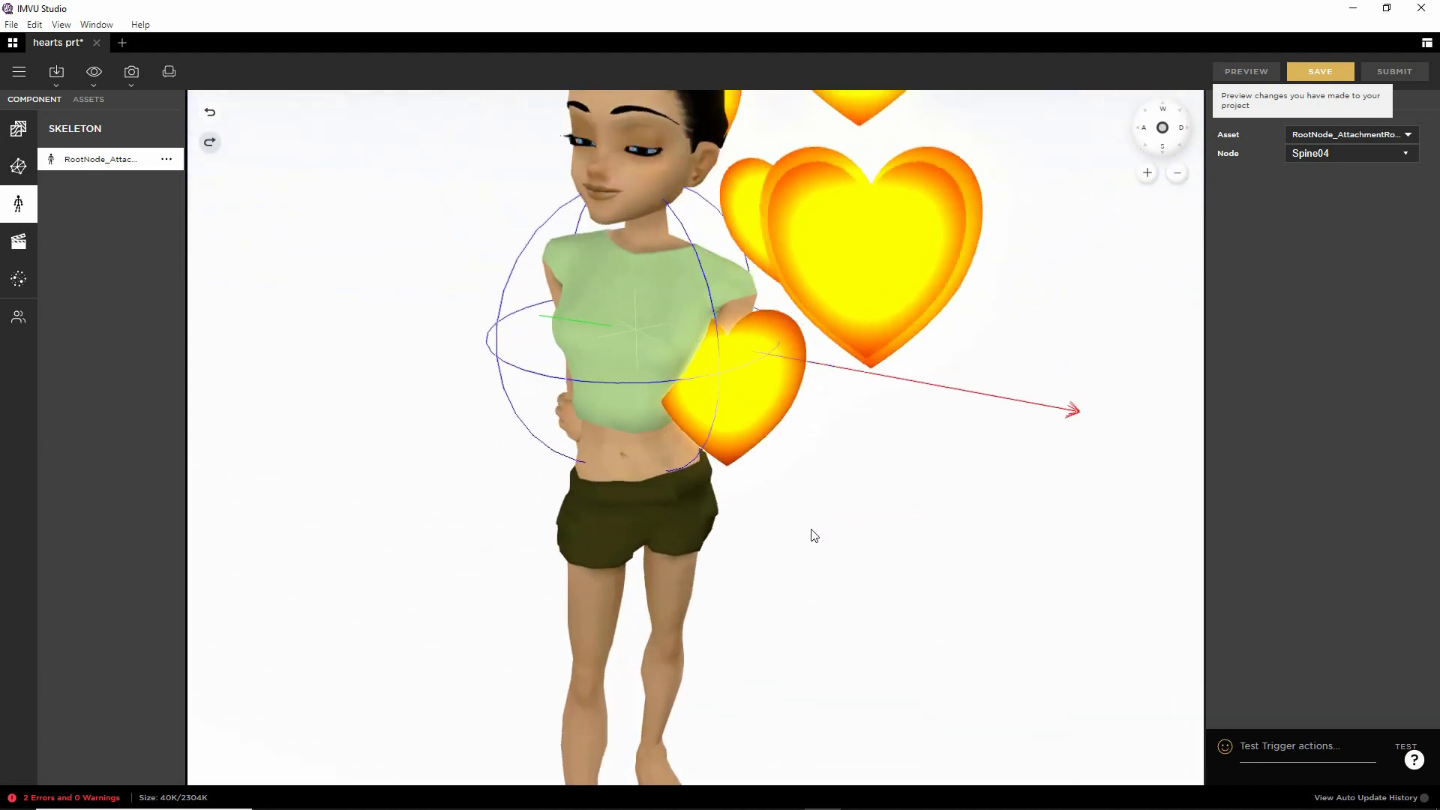
{"action": "left_click_drag", "start_coordinate": [814, 535], "coordinate": [1005, 508]}
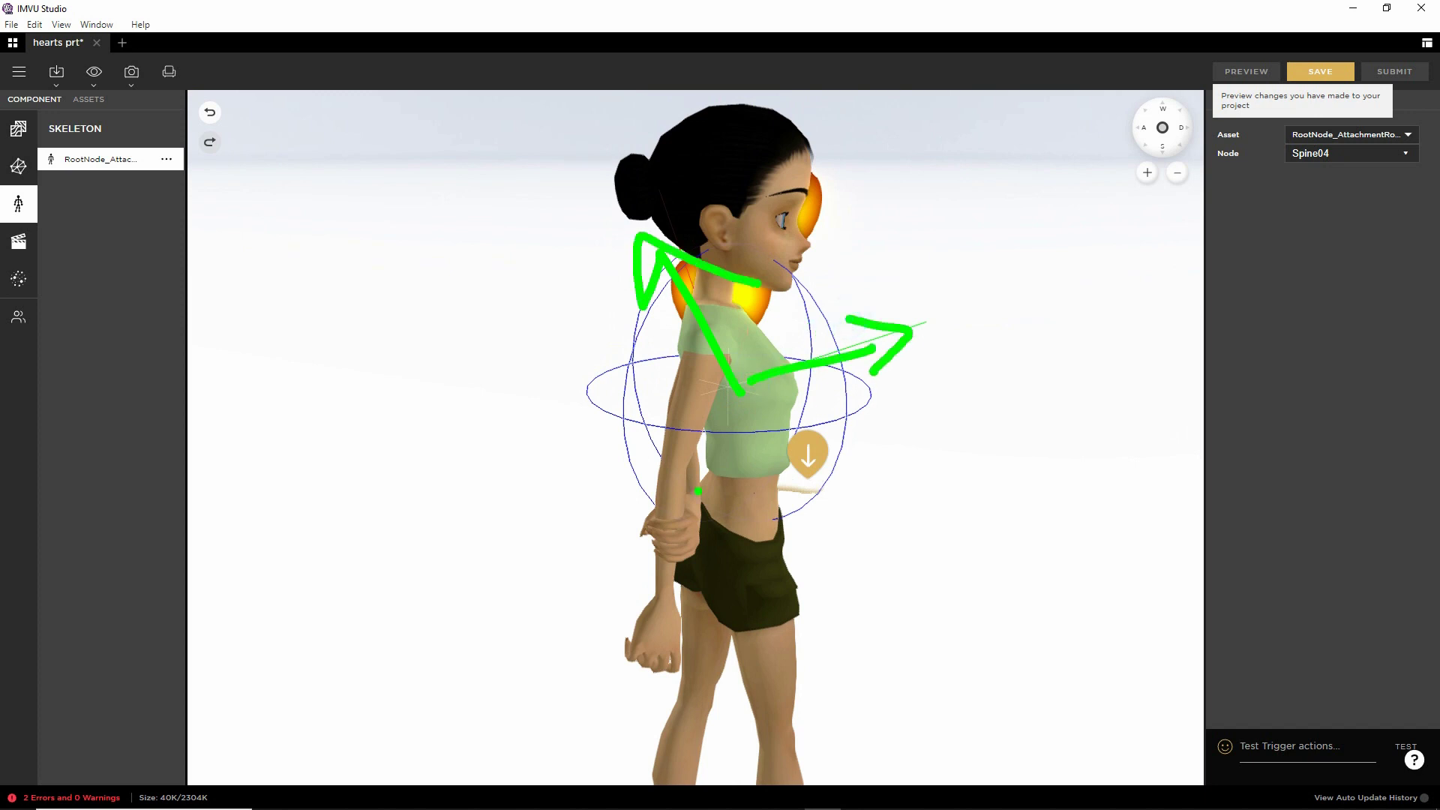
{"action": "left_click_drag", "start_coordinate": [935, 521], "coordinate": [809, 535]}
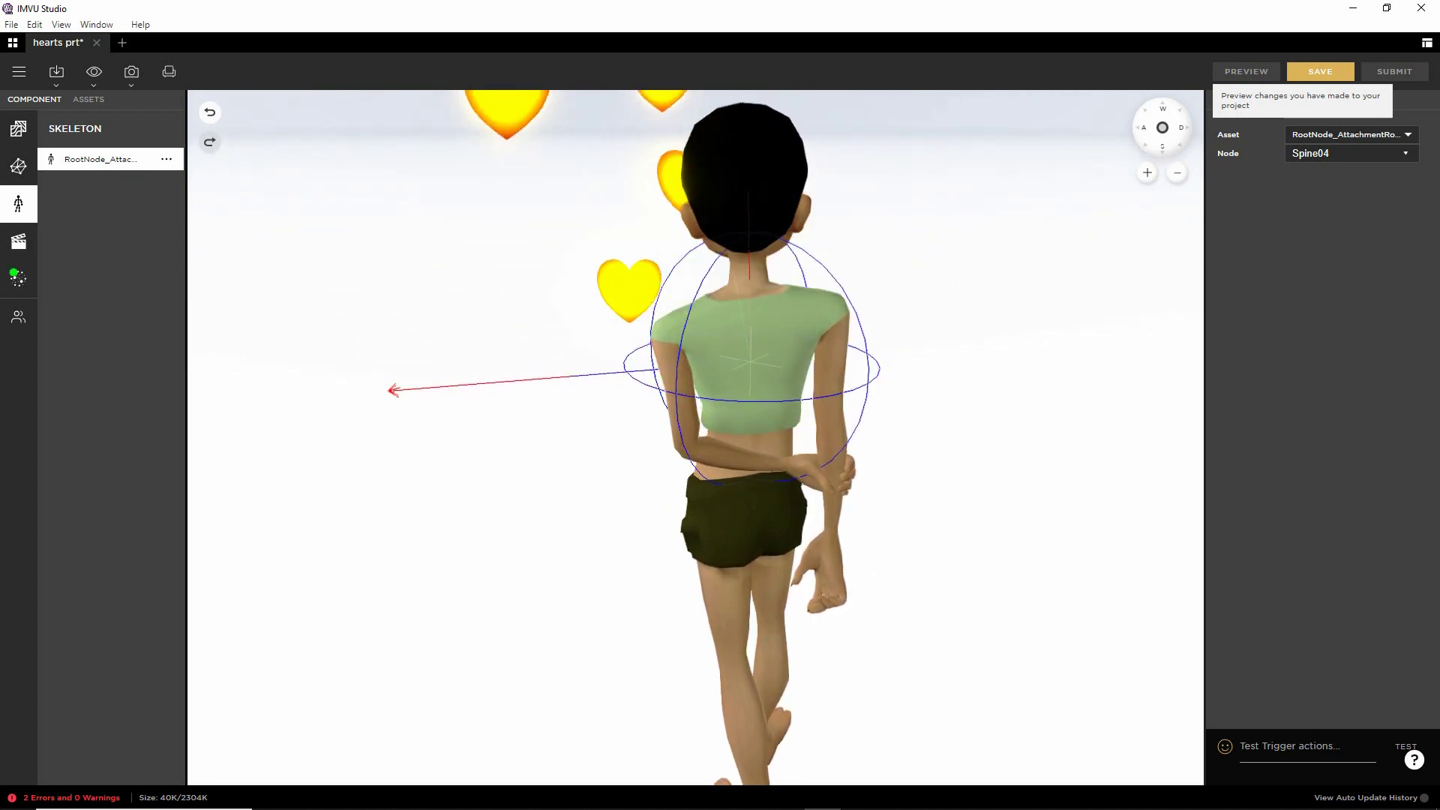
Step: Set the hearts particle's direction normal to Y 1 and Z 0, then preview the hearts' travel from the side
{"action": "left_click", "coordinate": [19, 279]}
{"action": "scroll", "coordinate": [1305, 581], "scroll_direction": "down", "scroll_amount": 5}
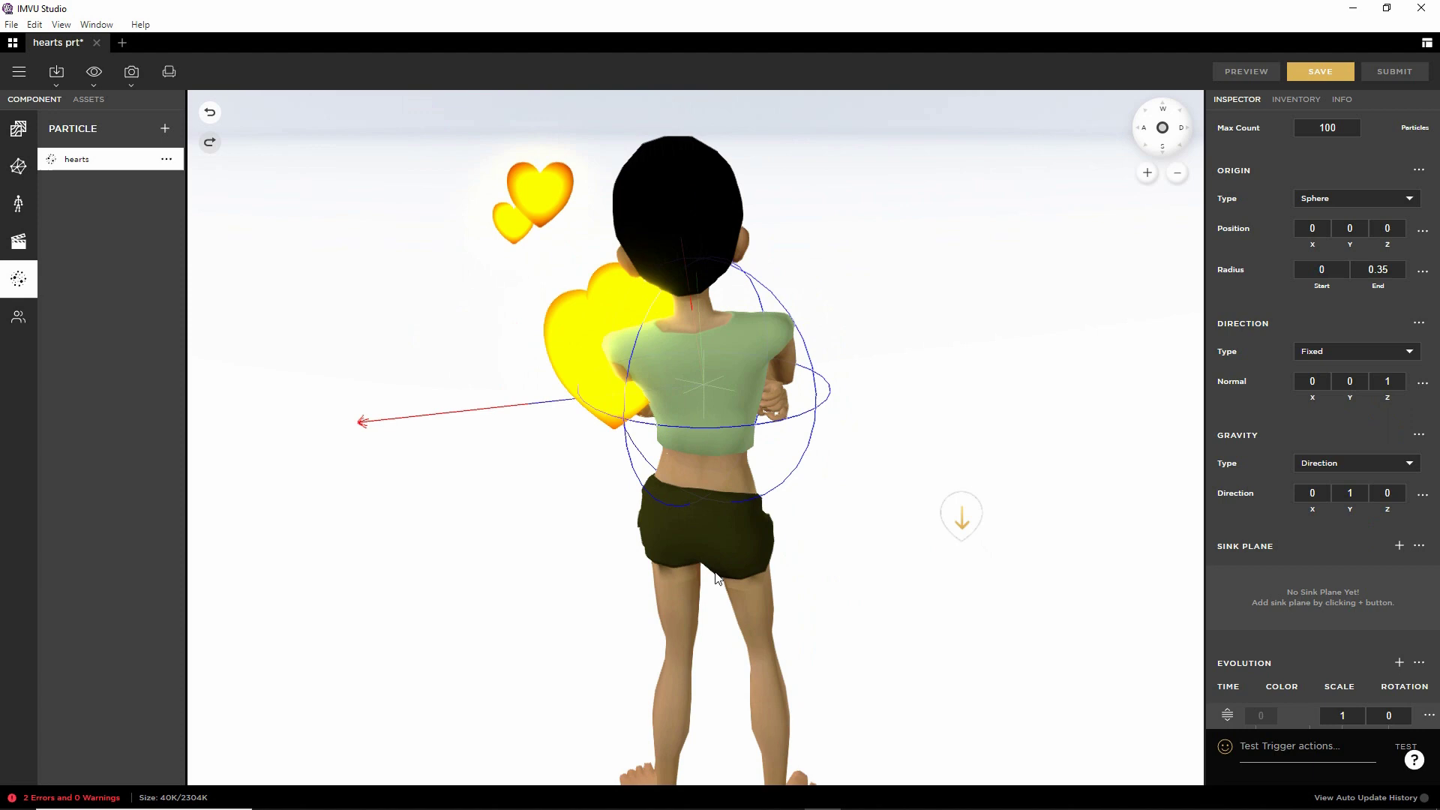
{"action": "mouse_move", "coordinate": [615, 563]}
{"action": "left_mouse_down"}
{"action": "mouse_move", "coordinate": [803, 565]}
{"action": "mouse_move", "coordinate": [616, 563]}
{"action": "left_mouse_up"}
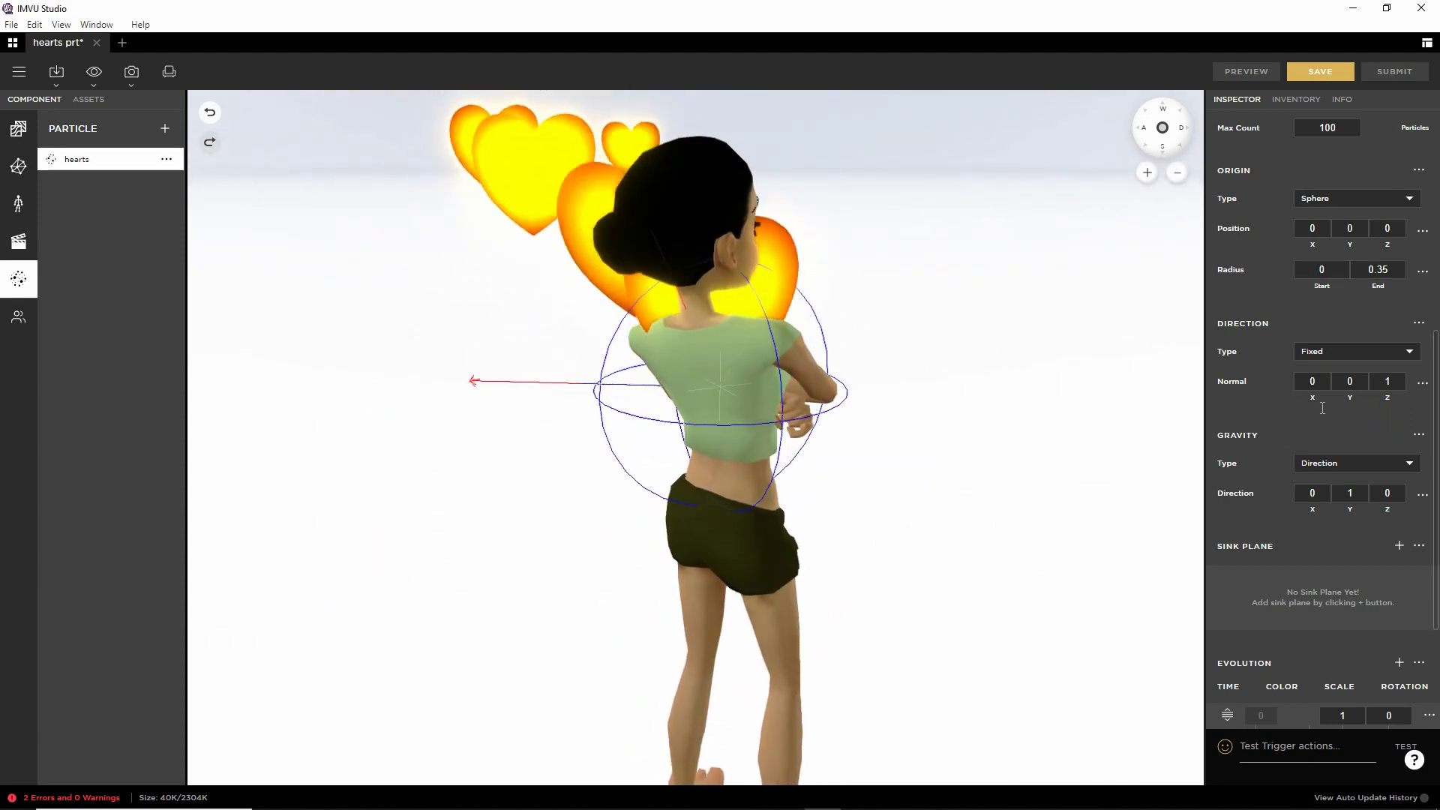
{"action": "left_click", "coordinate": [1350, 381]}
{"action": "type", "text": "1"}
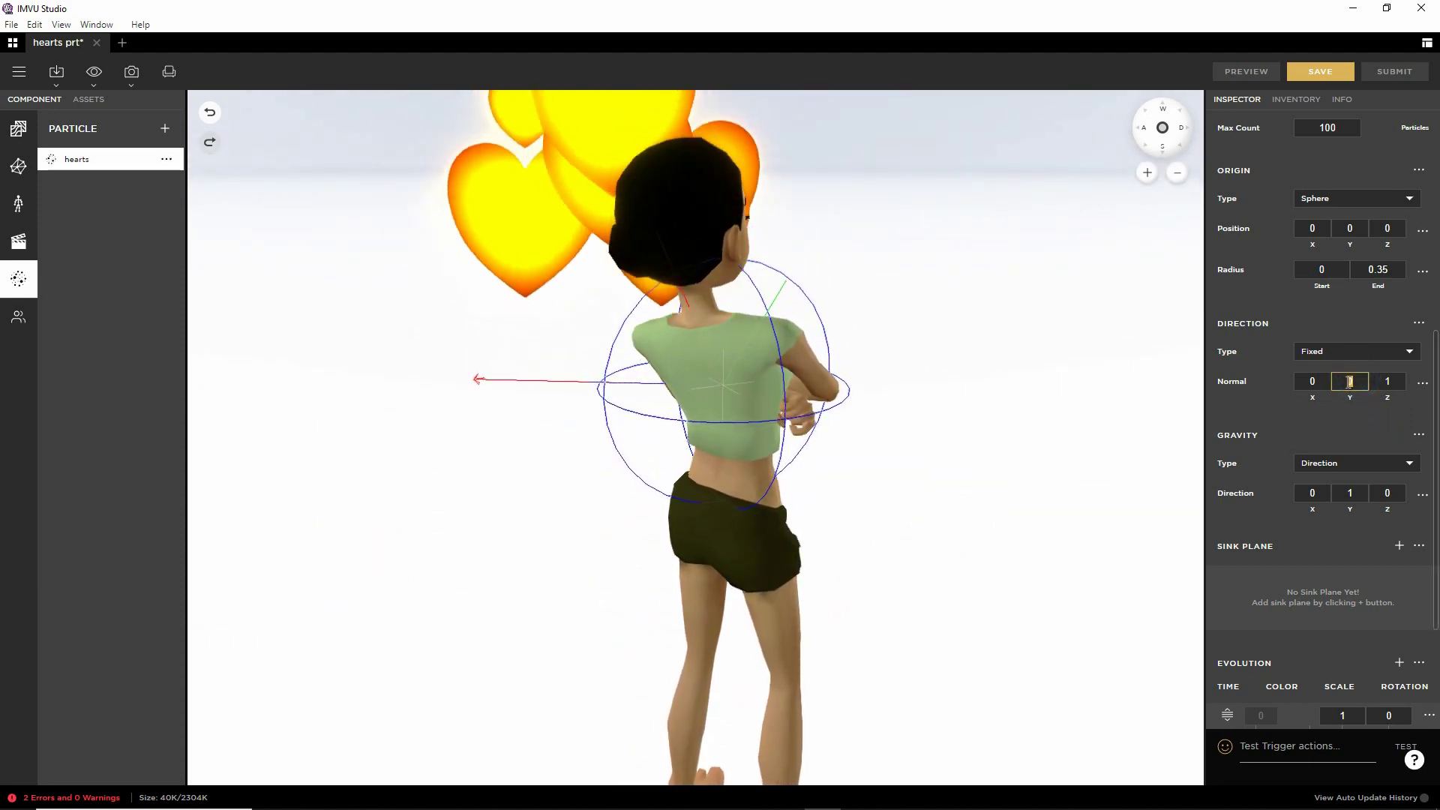
{"action": "left_click", "coordinate": [1391, 381]}
{"action": "type", "text": "0"}
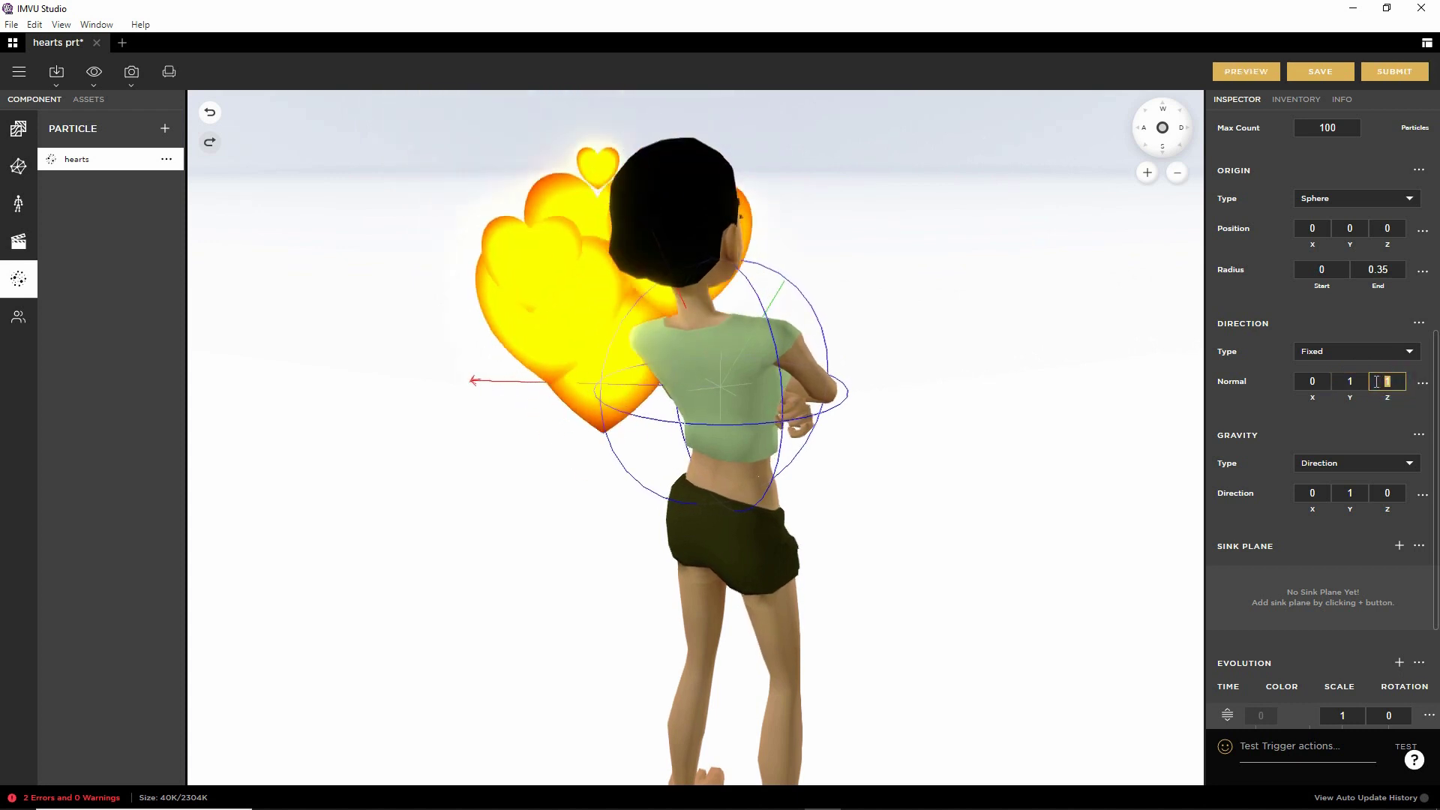
{"action": "left_click", "coordinate": [1250, 75]}
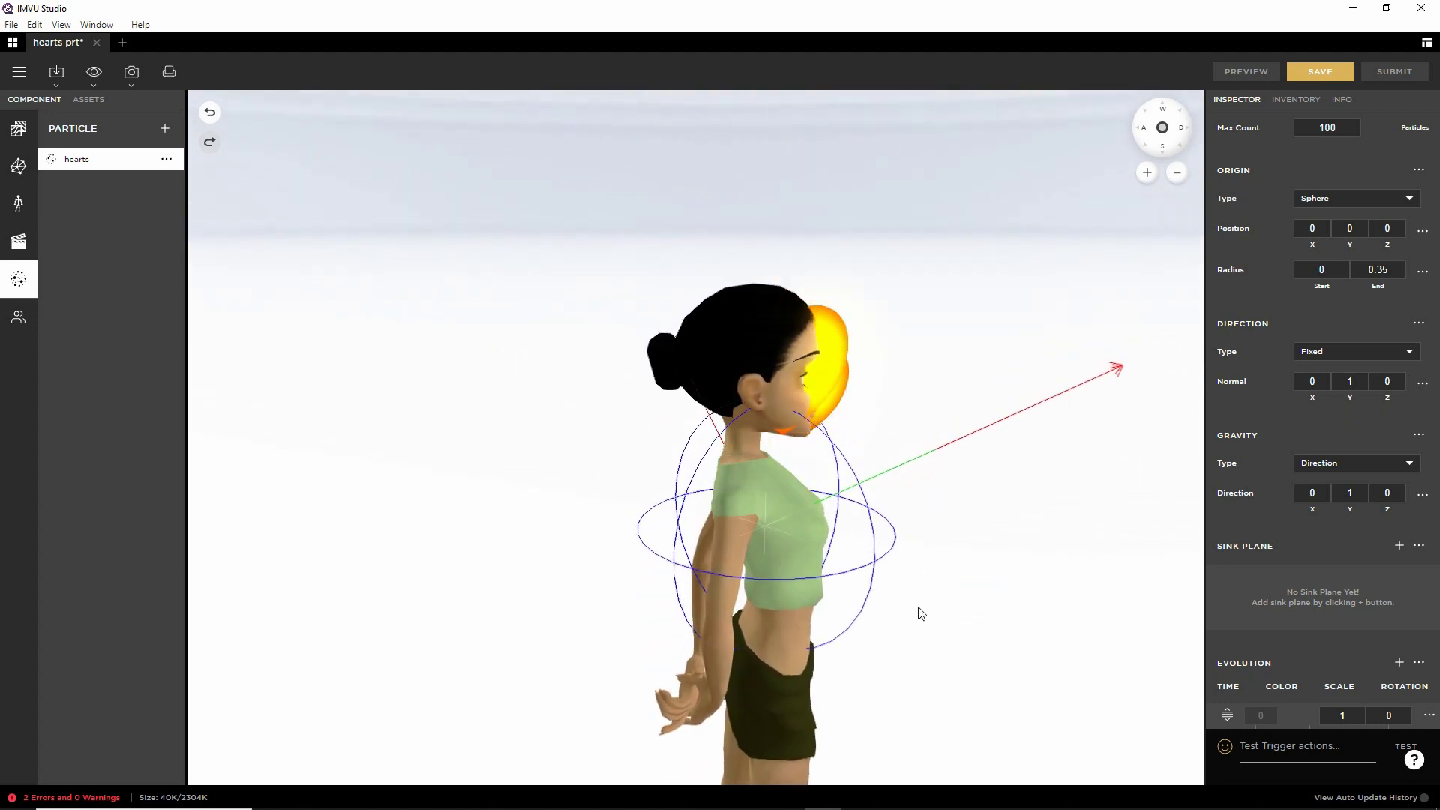
{"action": "mouse_move", "coordinate": [980, 597]}
{"action": "left_mouse_down"}
{"action": "mouse_move", "coordinate": [877, 604]}
{"action": "mouse_move", "coordinate": [994, 587]}
{"action": "mouse_move", "coordinate": [826, 585]}
{"action": "mouse_move", "coordinate": [1012, 580]}
{"action": "mouse_move", "coordinate": [972, 588]}
{"action": "left_mouse_up"}
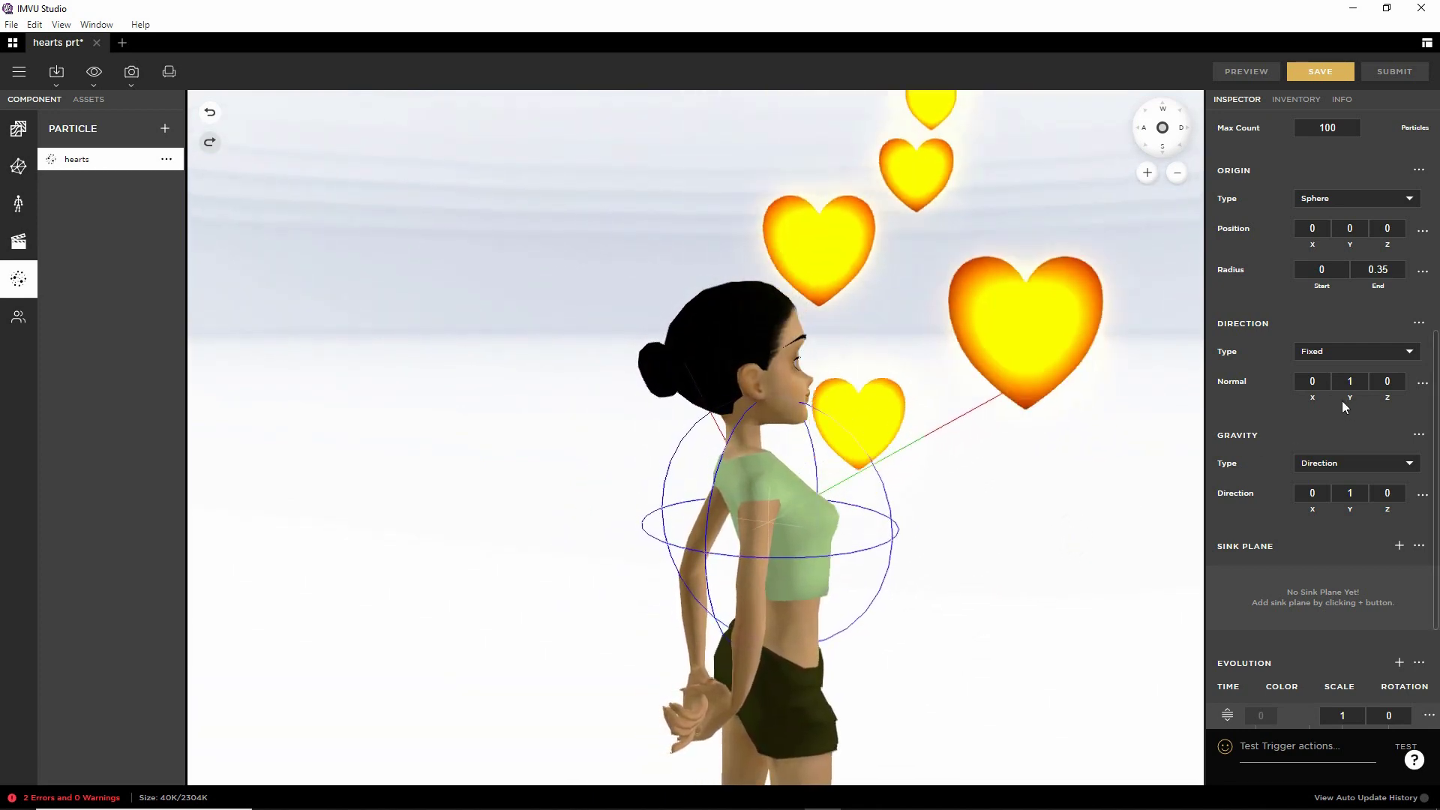
Step: Change the hearts particle's direction normal to X 1 and Y 0 and inspect the hearts' travel around the avatar
{"action": "left_click", "coordinate": [1308, 411]}
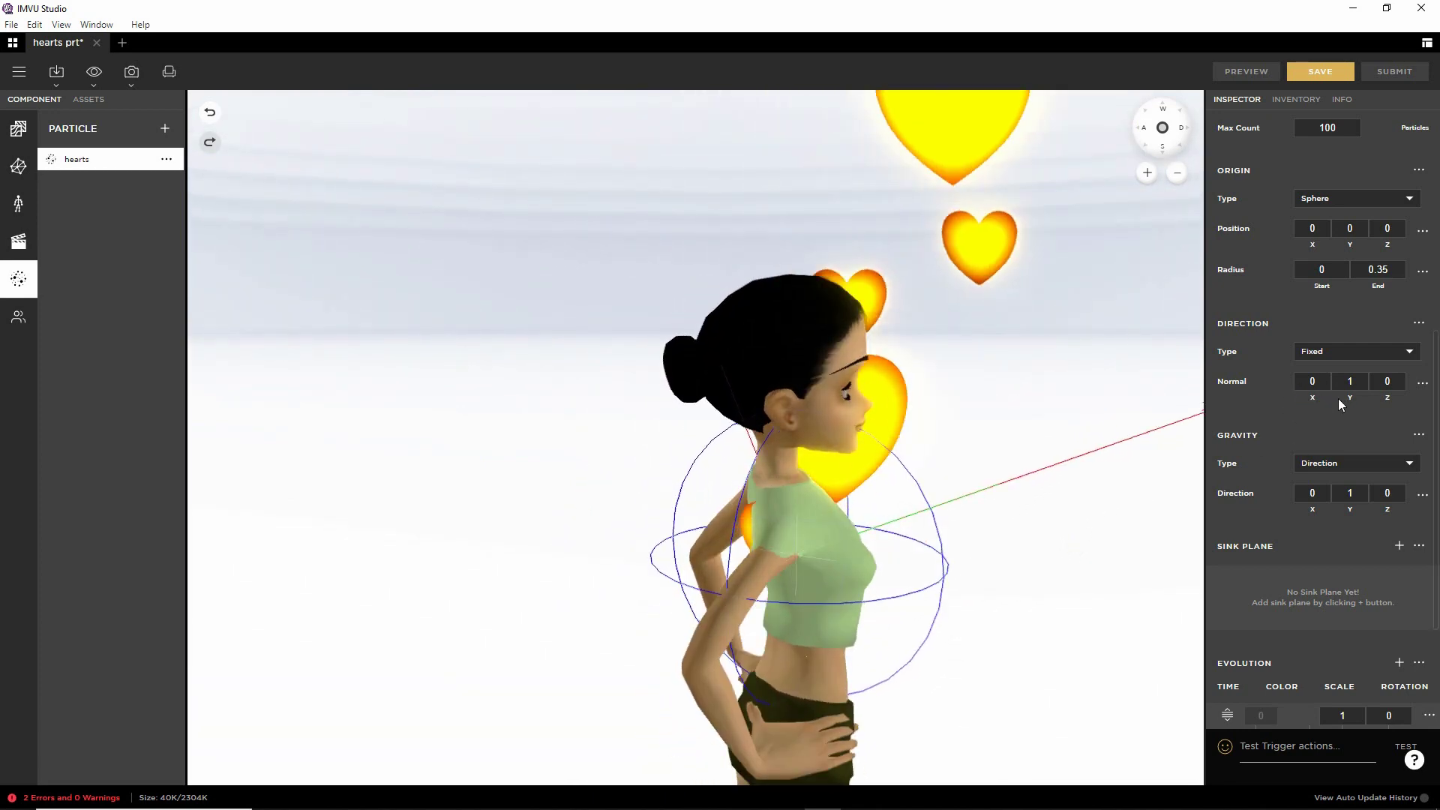
{"action": "left_click", "coordinate": [1313, 381]}
{"action": "type", "text": "1"}
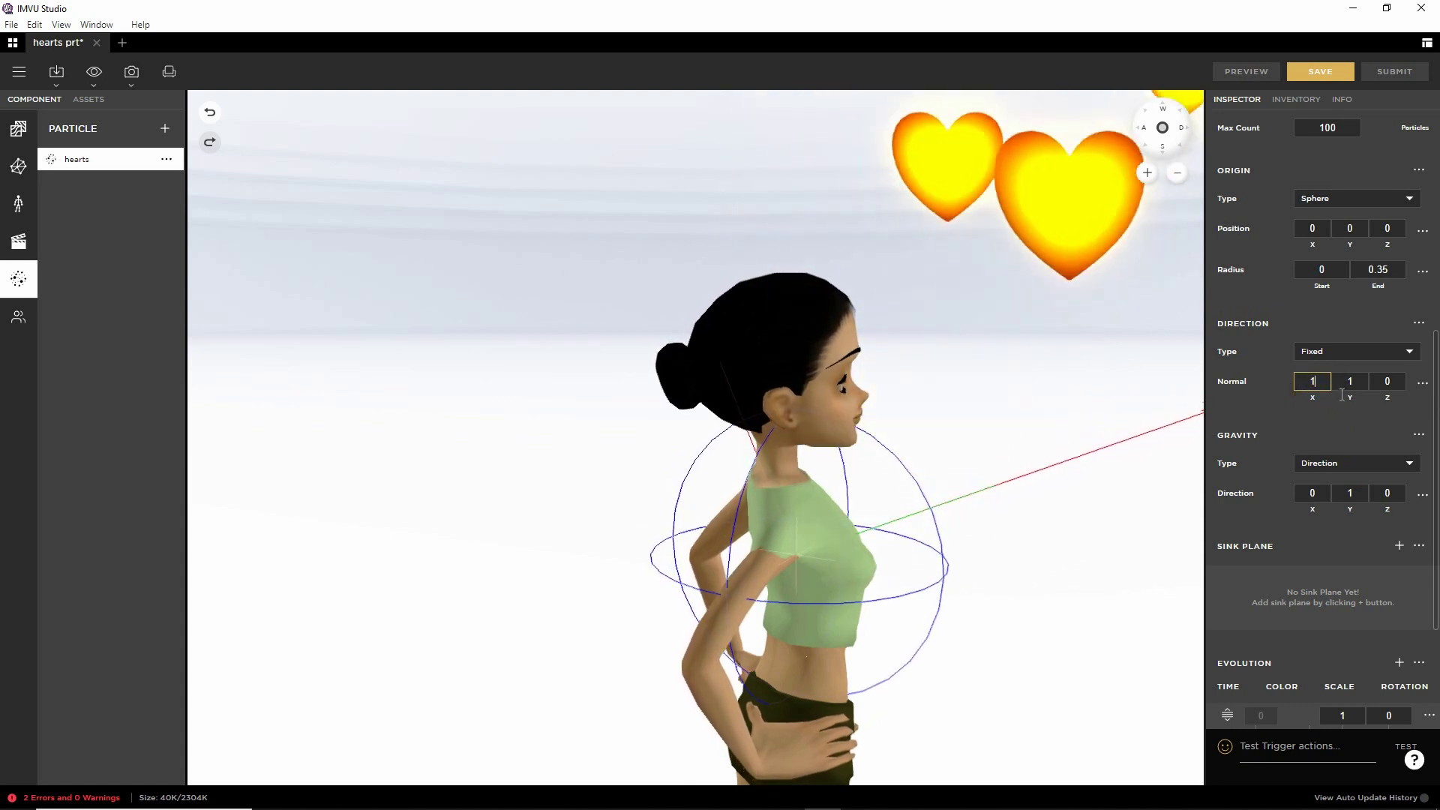
{"action": "left_click", "coordinate": [1350, 381]}
{"action": "type", "text": "0"}
{"action": "key", "text": "Return"}
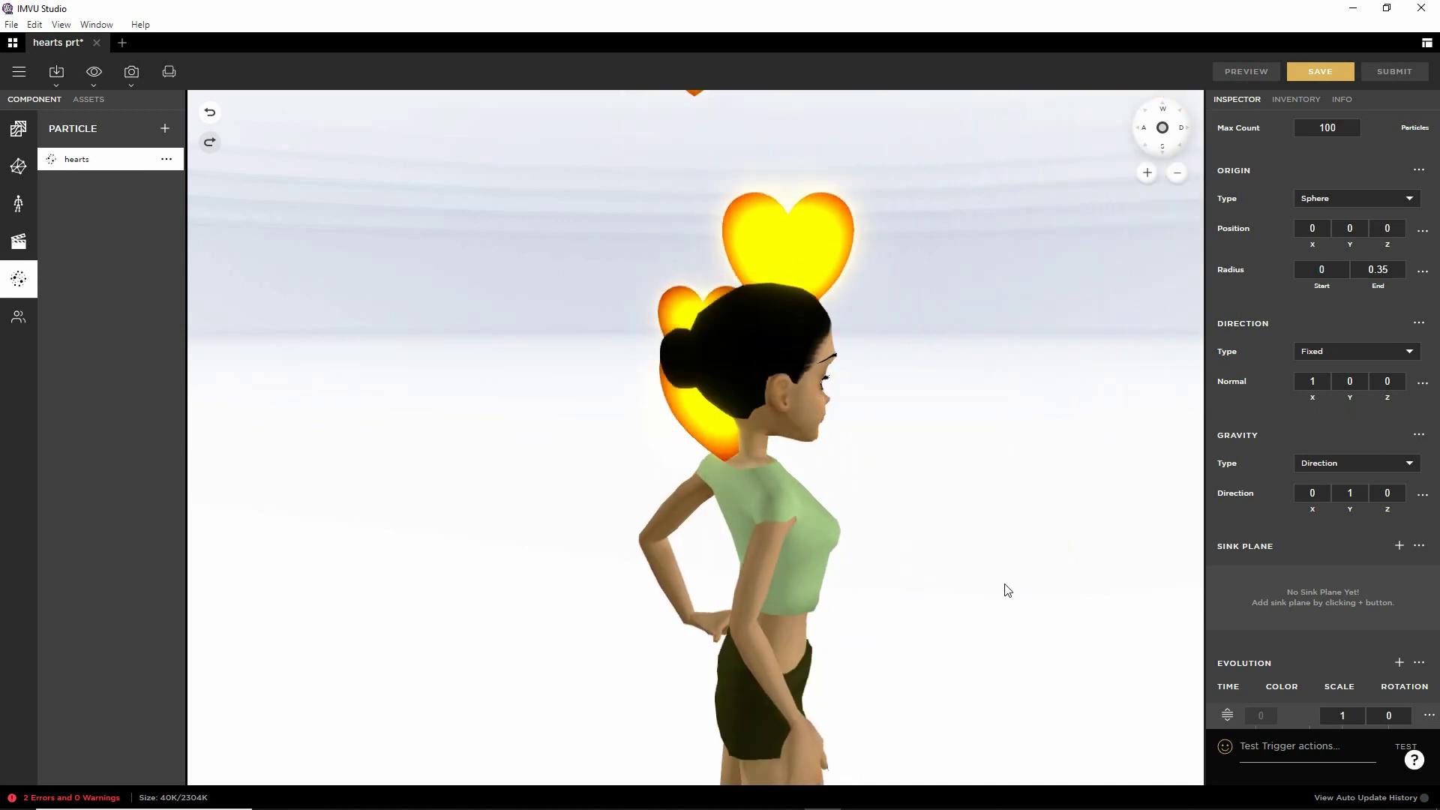
{"action": "left_click_drag", "start_coordinate": [1007, 590], "coordinate": [746, 575]}
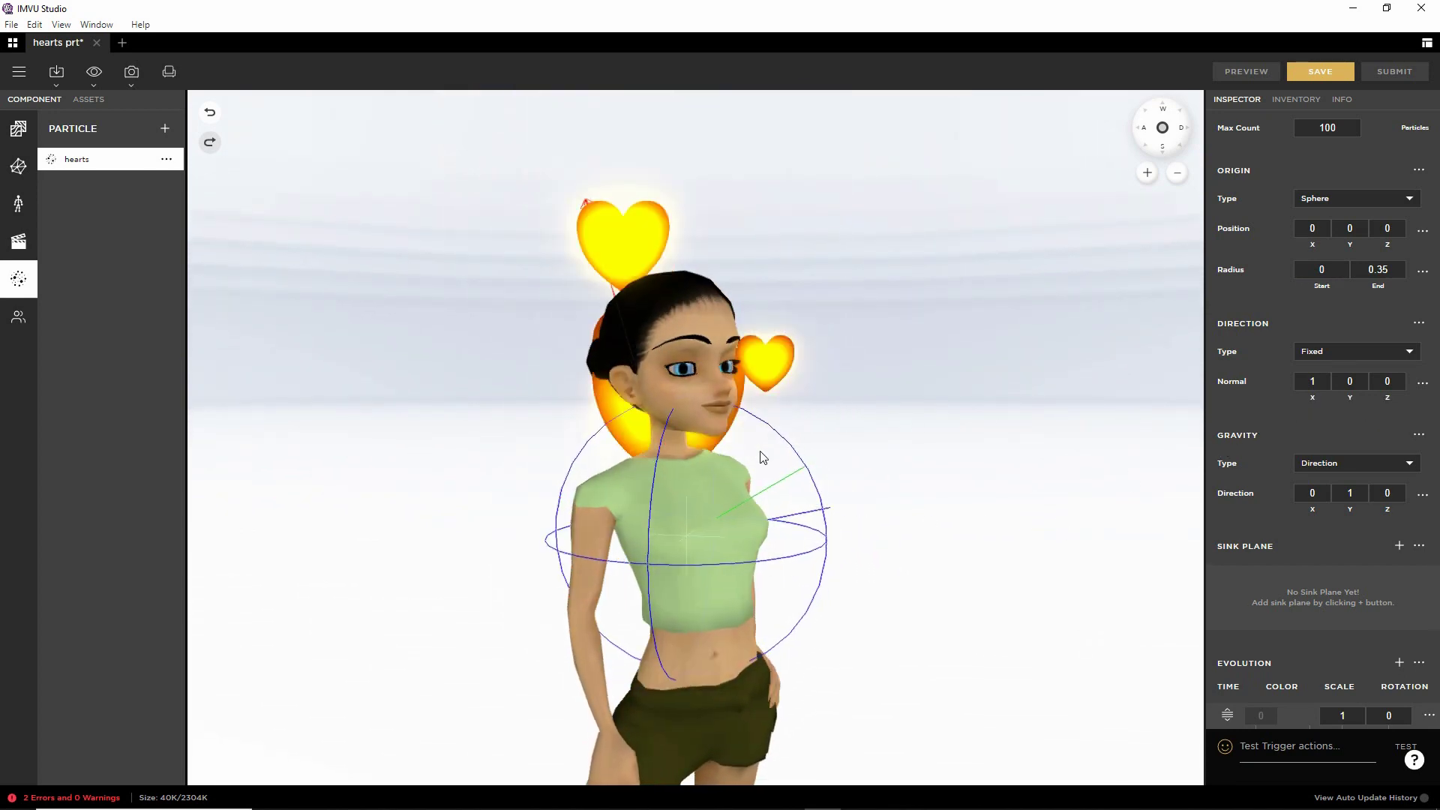
{"action": "scroll", "coordinate": [762, 457], "scroll_direction": "down", "scroll_amount": 3}
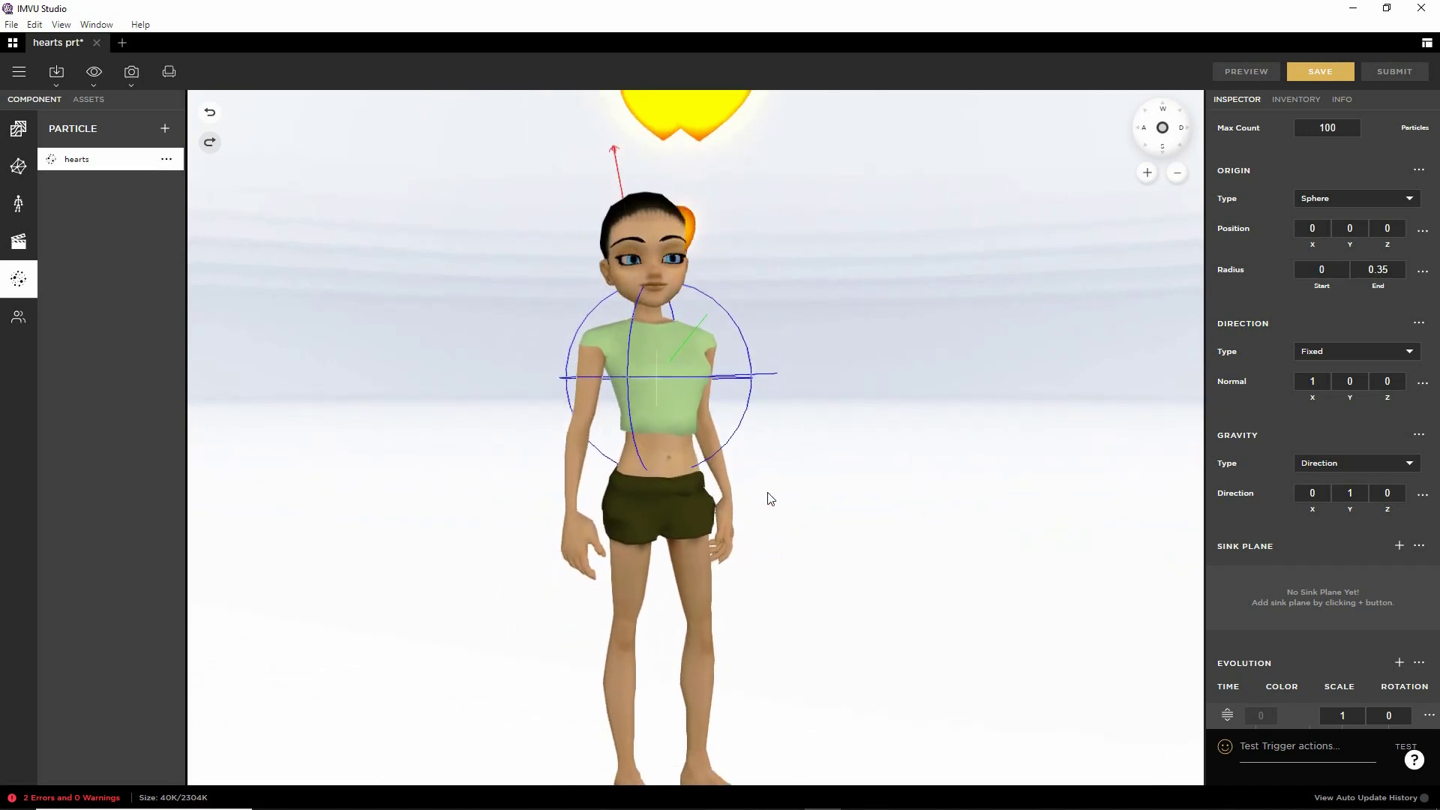
{"action": "left_click_drag", "start_coordinate": [767, 504], "coordinate": [1083, 505]}
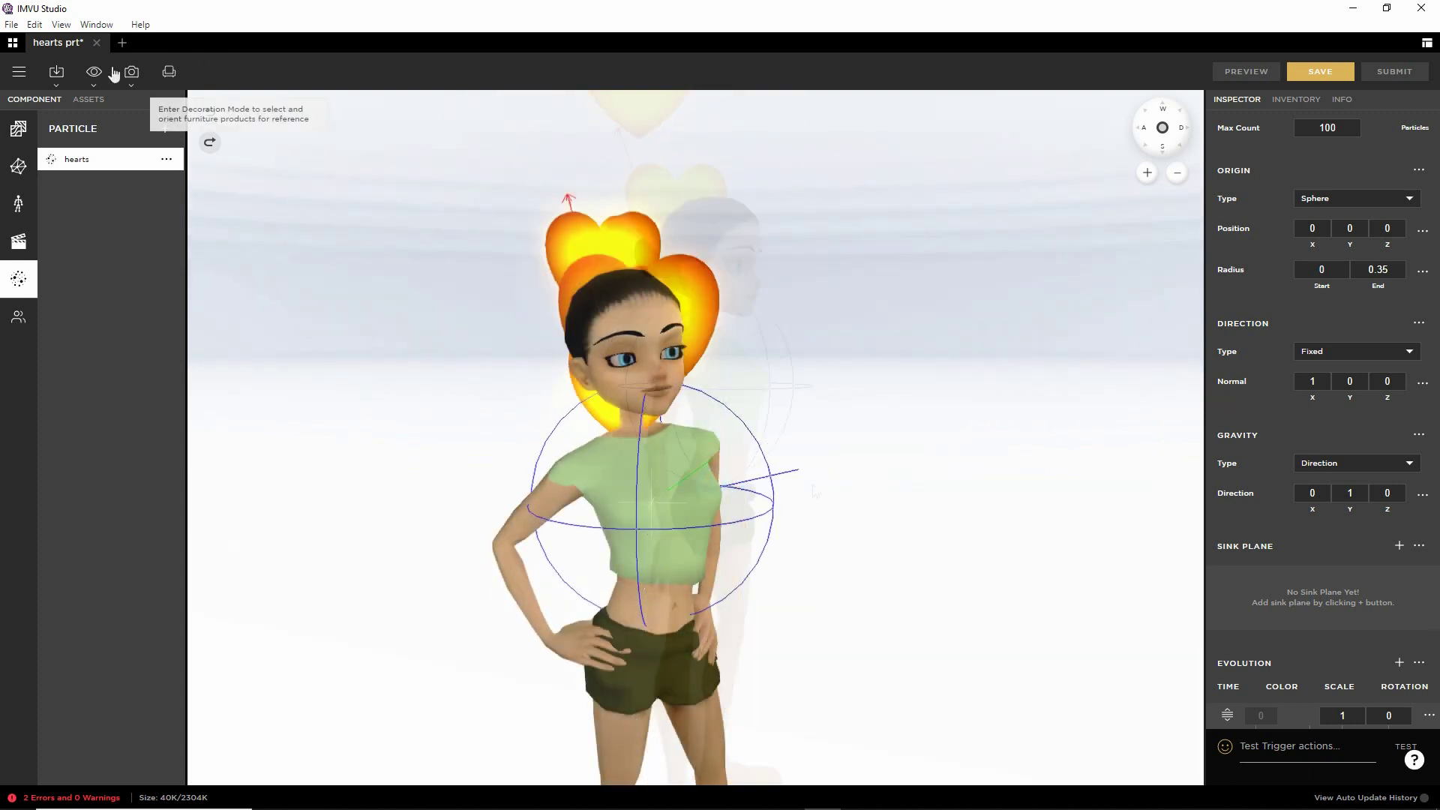
Step: Save the project as a new product named "hearts prt (2)"
{"action": "left_click", "coordinate": [17, 74]}
{"action": "mouse_move", "coordinate": [34, 105]}
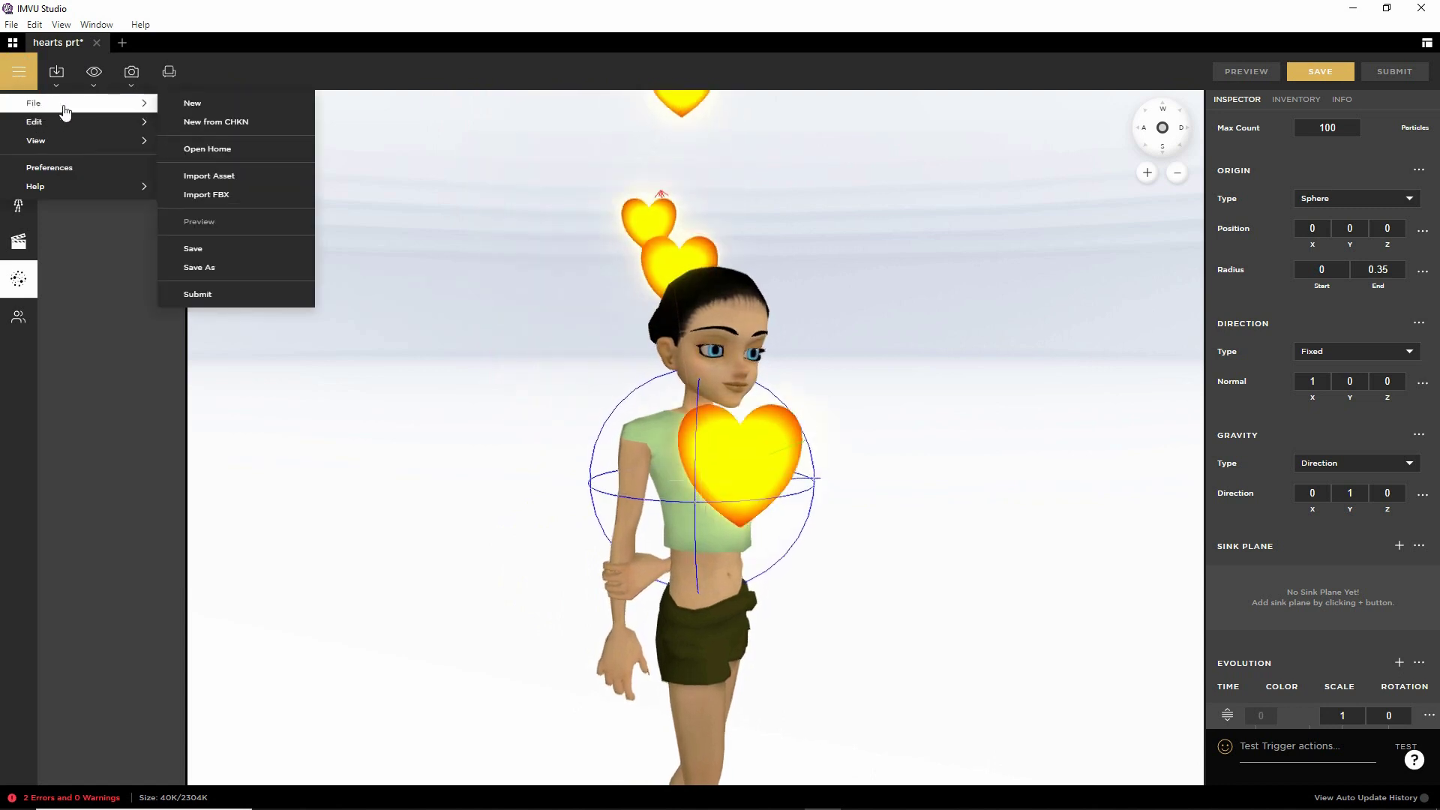
{"action": "left_click", "coordinate": [201, 269]}
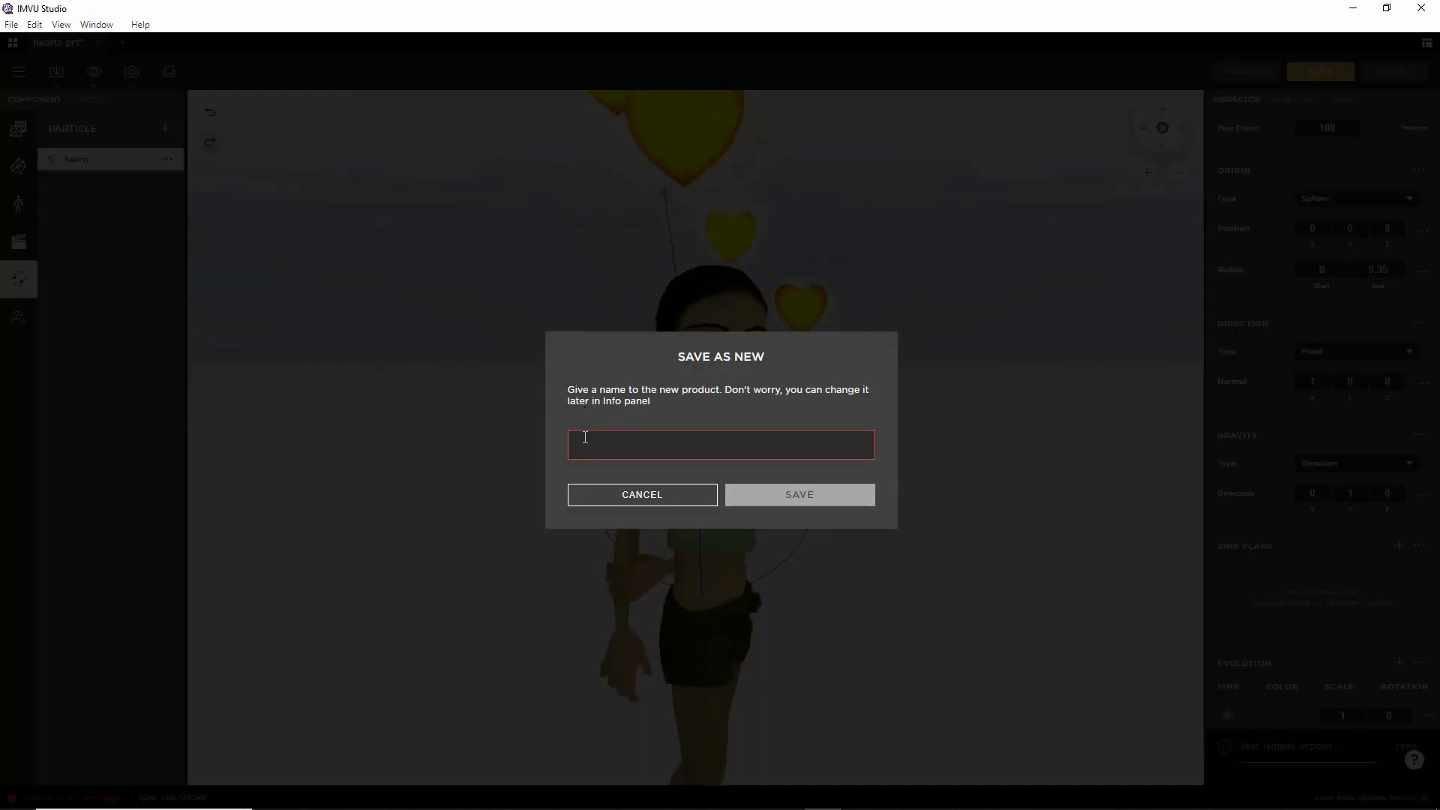
{"action": "type", "text": "hearts prt (2"}
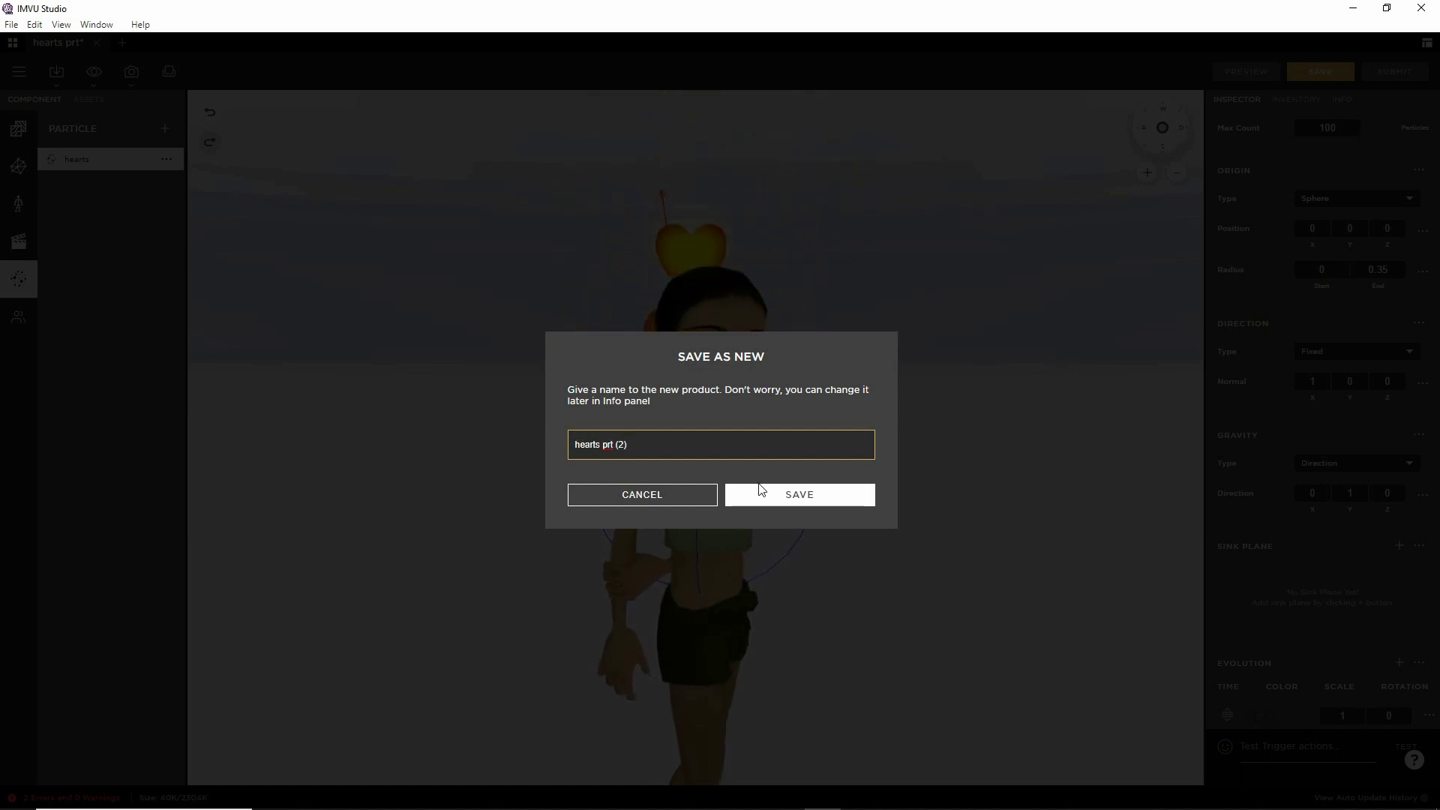
{"action": "left_click", "coordinate": [780, 492]}
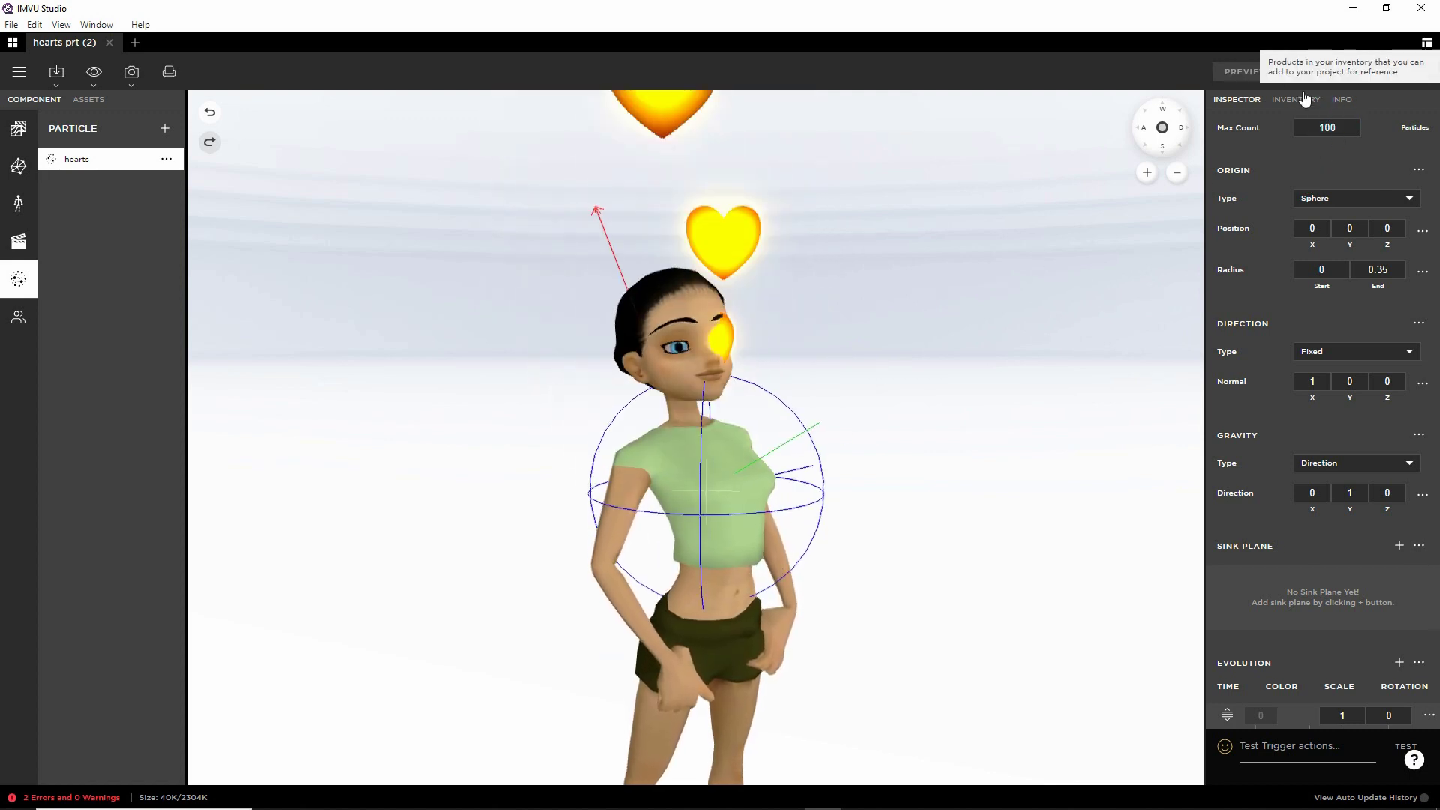
Step: Choose a Light Mannequin torso image as the product thumbnail for both the Classic and NEXT shops
{"action": "left_click", "coordinate": [1341, 99]}
{"action": "scroll", "coordinate": [1314, 219], "scroll_direction": "up", "scroll_amount": 6}
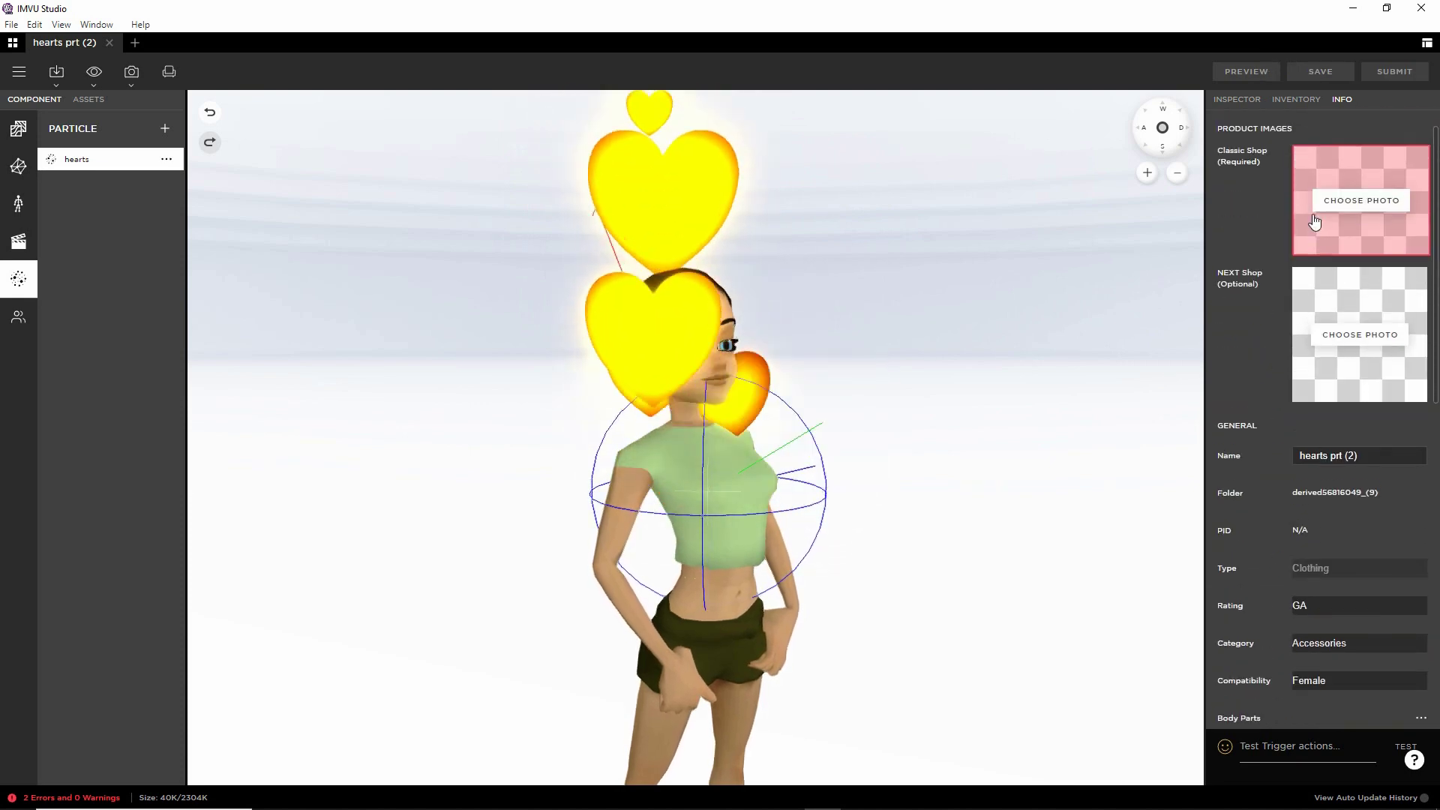
{"action": "left_click", "coordinate": [1355, 233]}
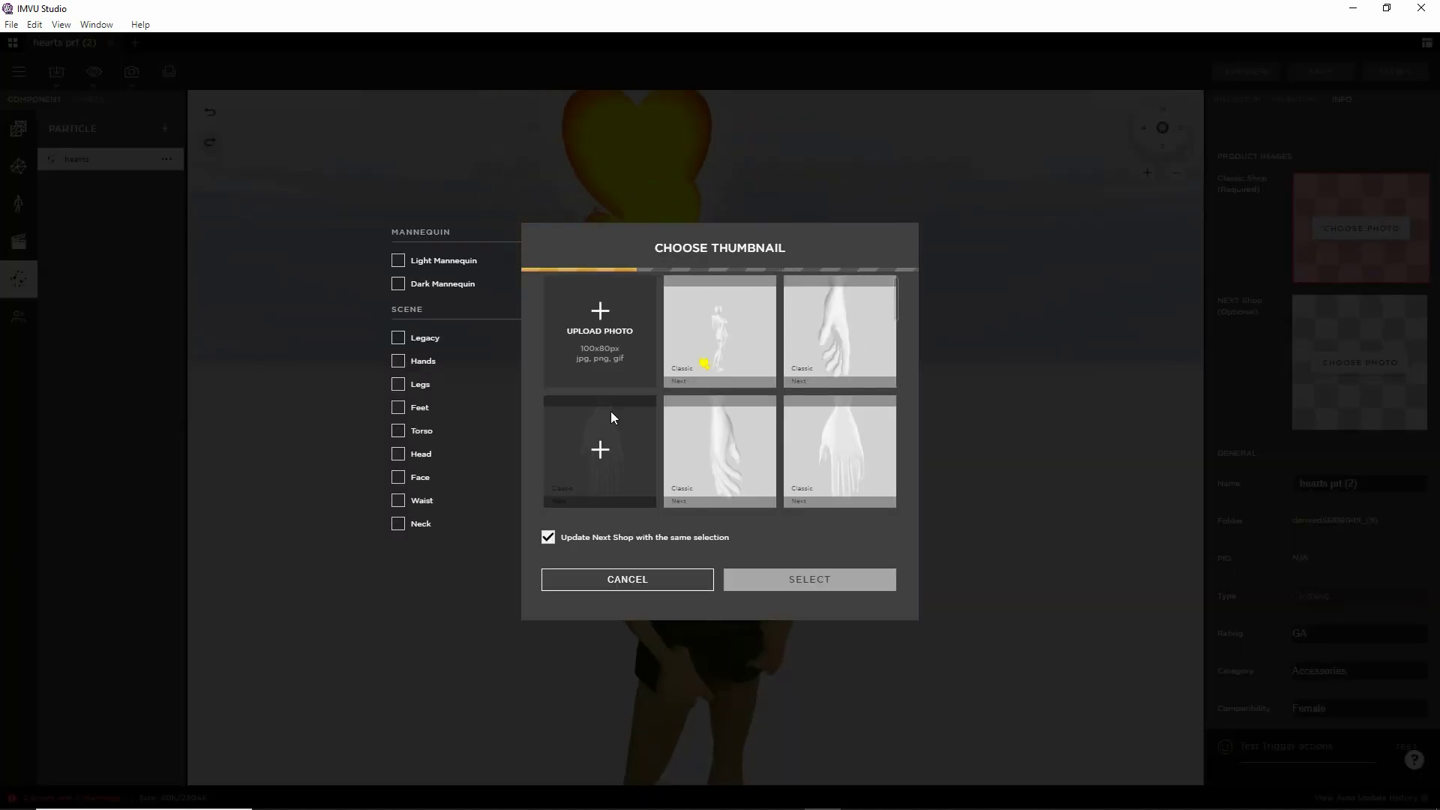
{"action": "left_click", "coordinate": [399, 432]}
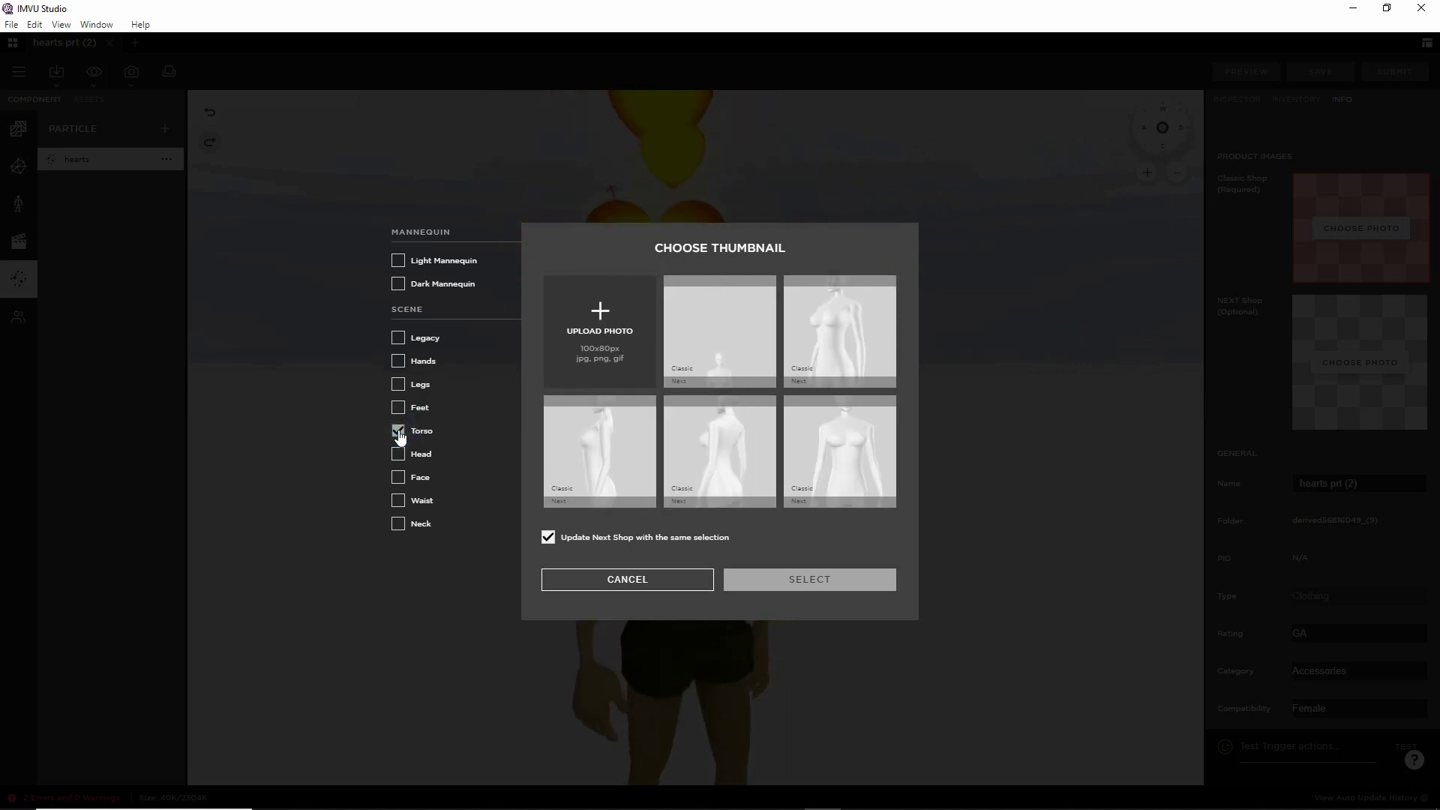
{"action": "left_click_drag", "start_coordinate": [400, 438], "coordinate": [823, 330]}
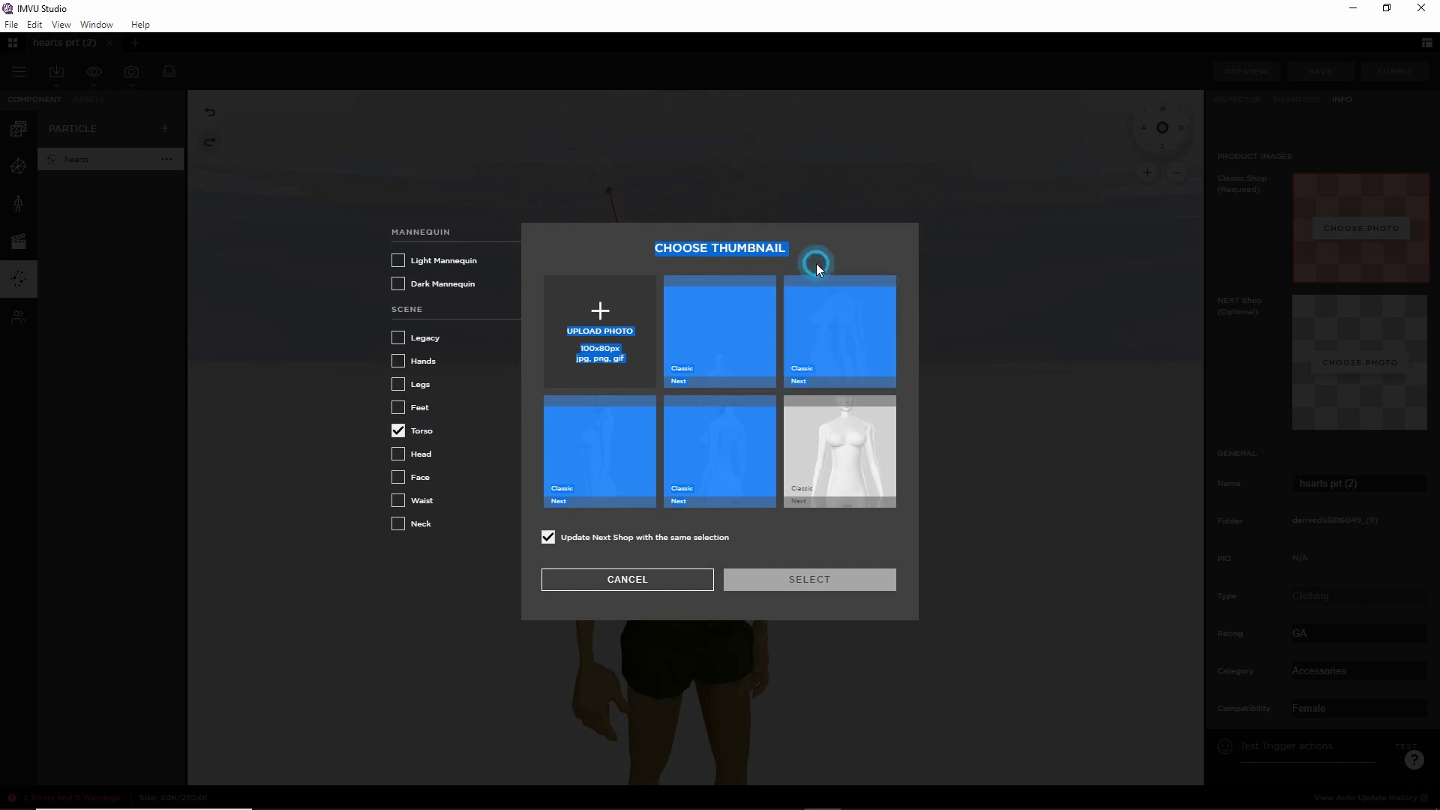
{"action": "left_click", "coordinate": [398, 261]}
{"action": "left_click", "coordinate": [835, 330]}
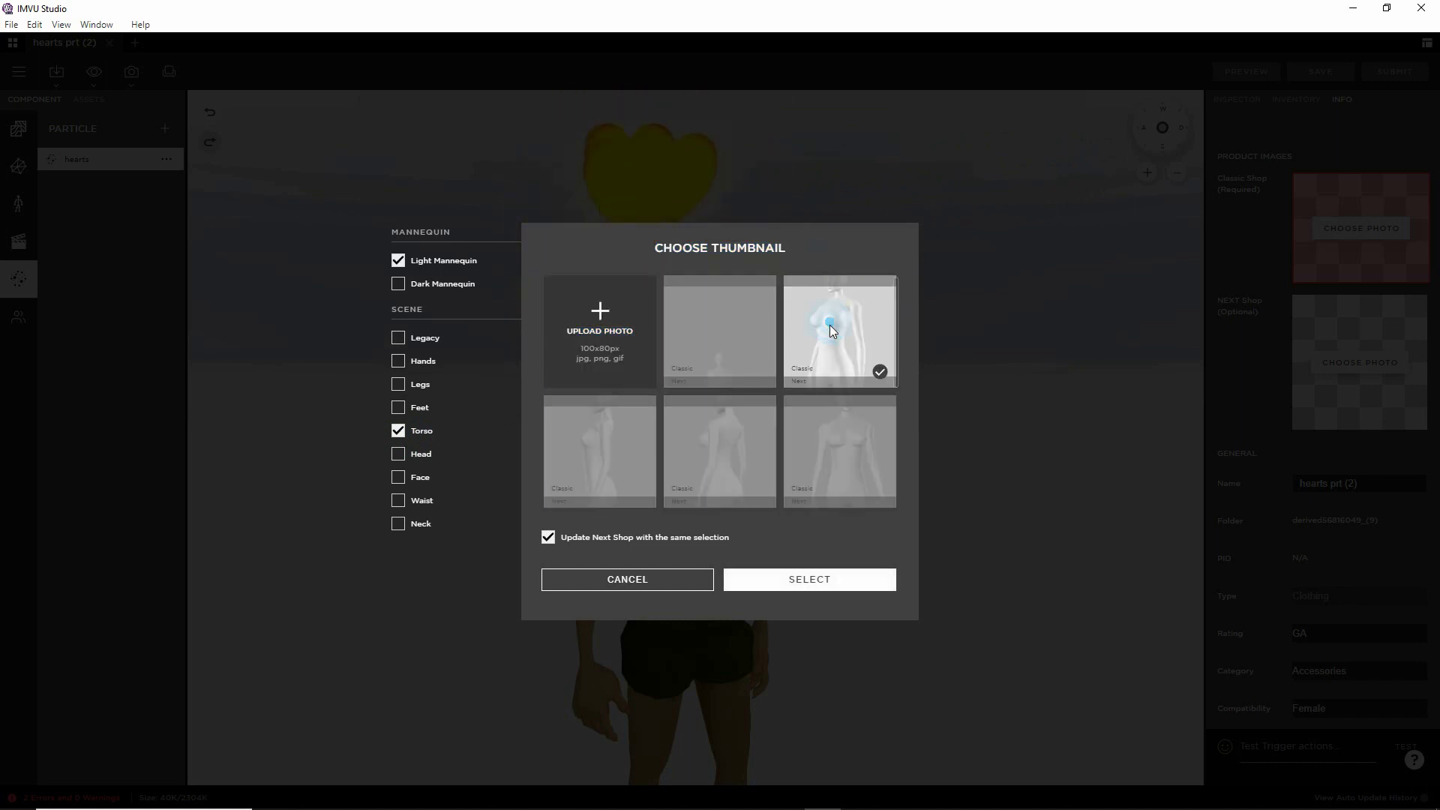
{"action": "left_click", "coordinate": [804, 581]}
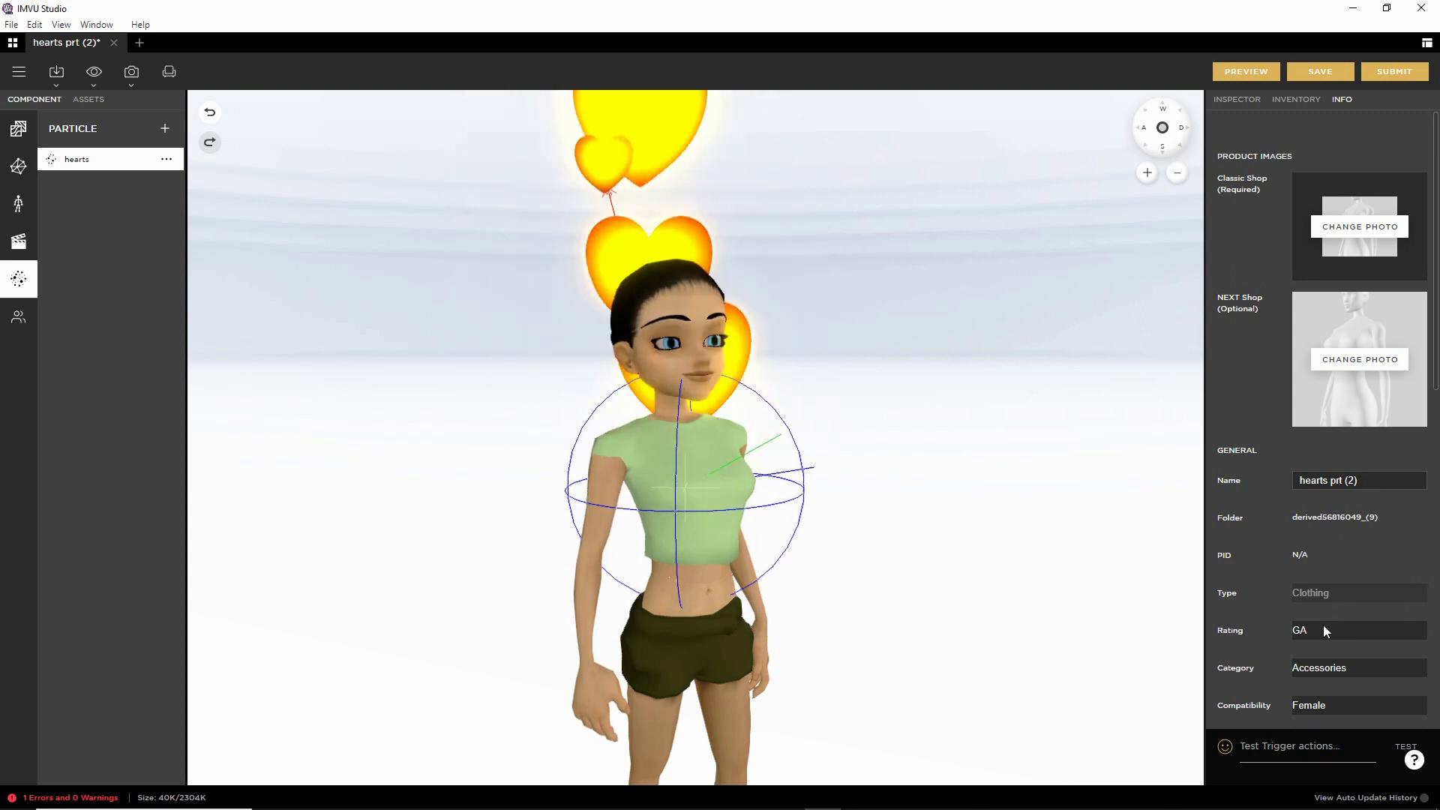
Step: Set the product's profit to 100 credits and review its fees, search keywords and control options
{"action": "scroll", "coordinate": [1316, 608], "scroll_direction": "down", "scroll_amount": 6}
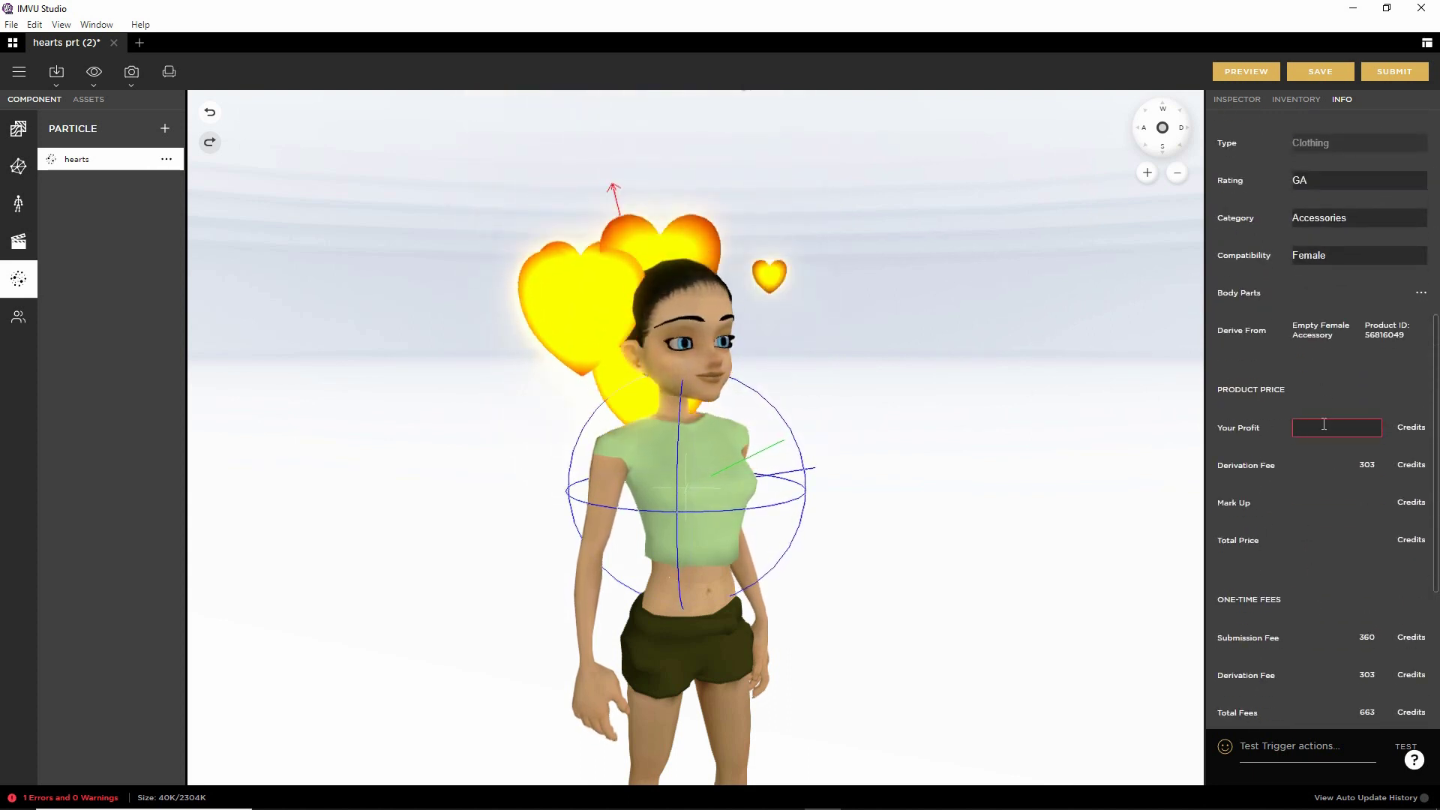
{"action": "left_click", "coordinate": [1324, 427]}
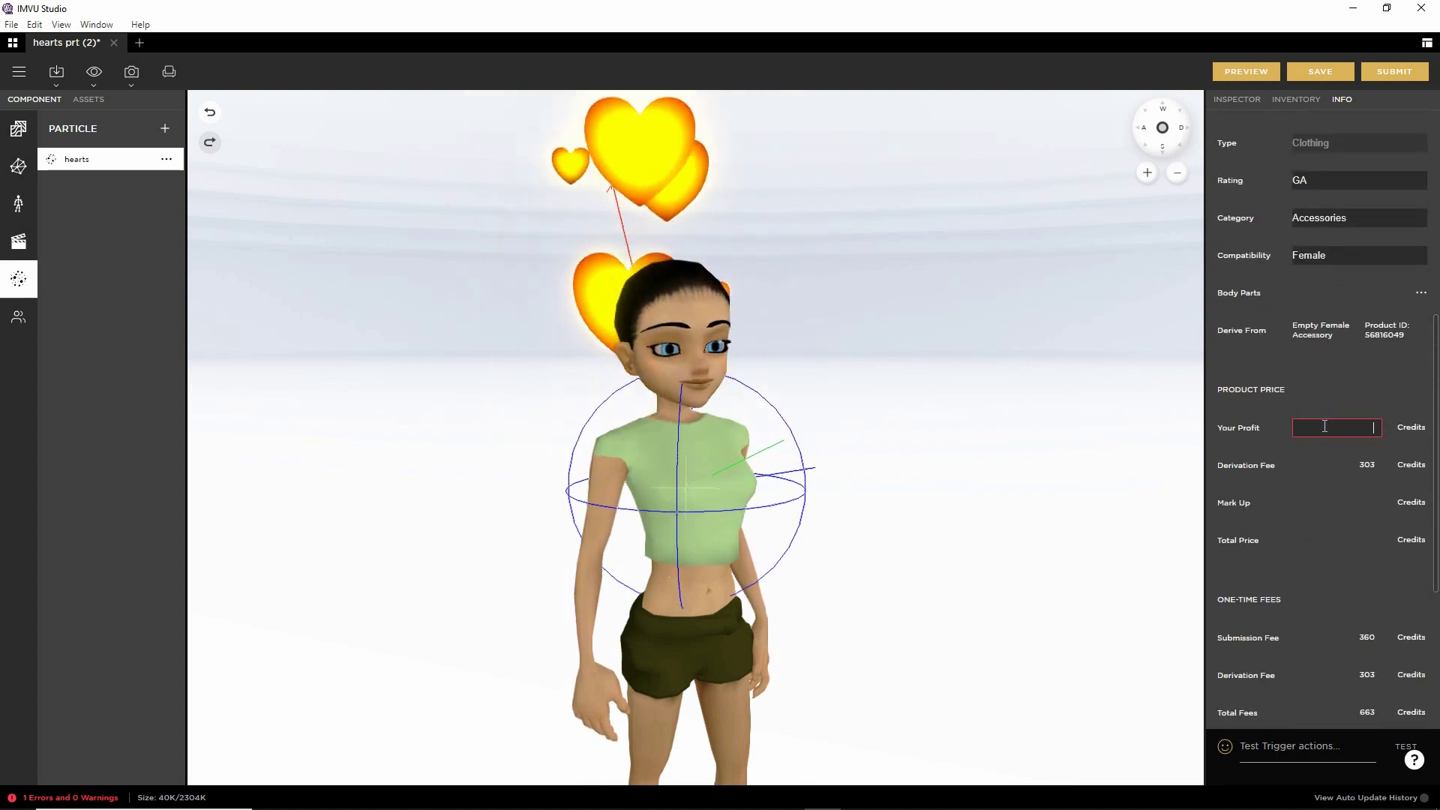
{"action": "type", "text": "100"}
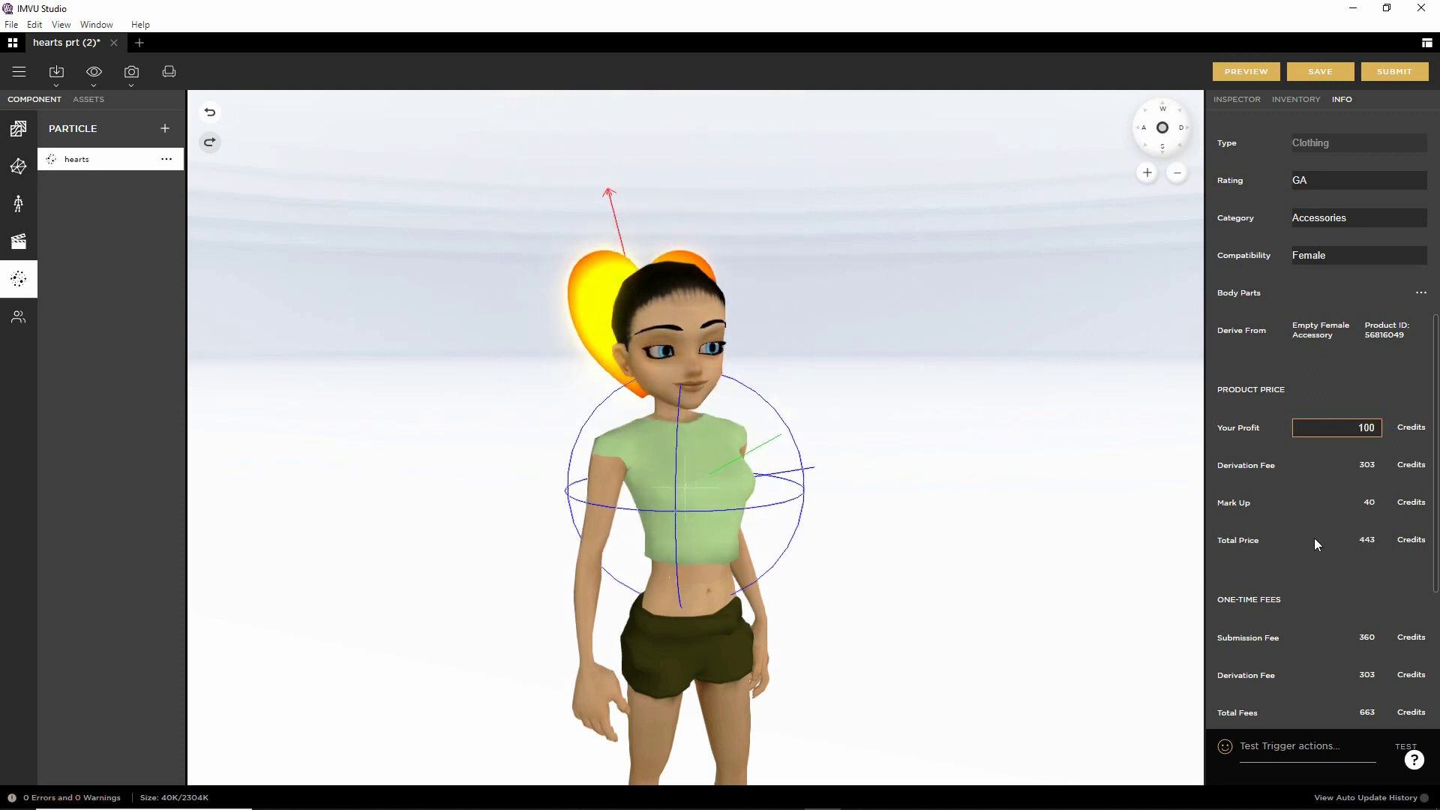
{"action": "scroll", "coordinate": [1304, 582], "scroll_direction": "down", "scroll_amount": 4}
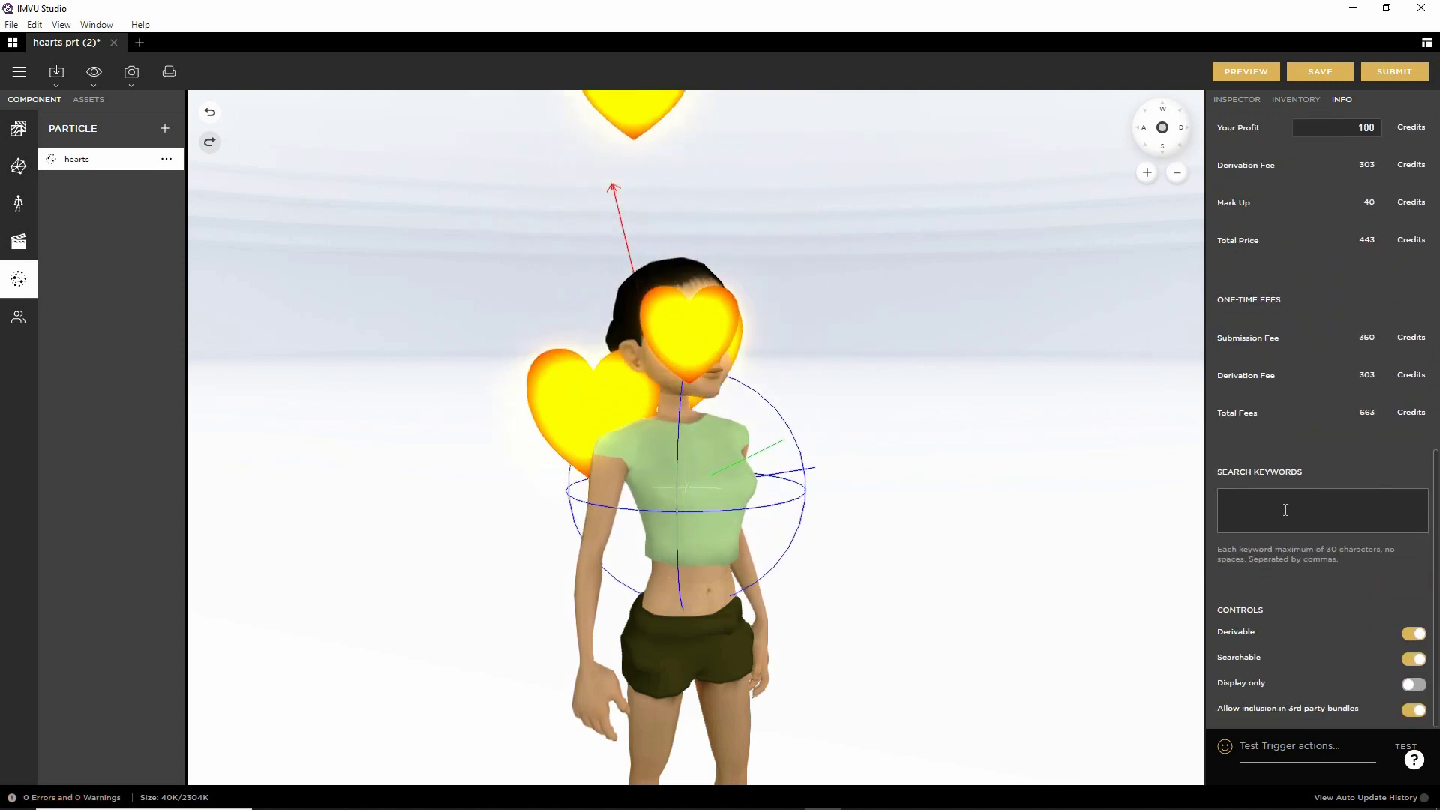
{"action": "scroll", "coordinate": [1275, 623], "scroll_direction": "up", "scroll_amount": 5}
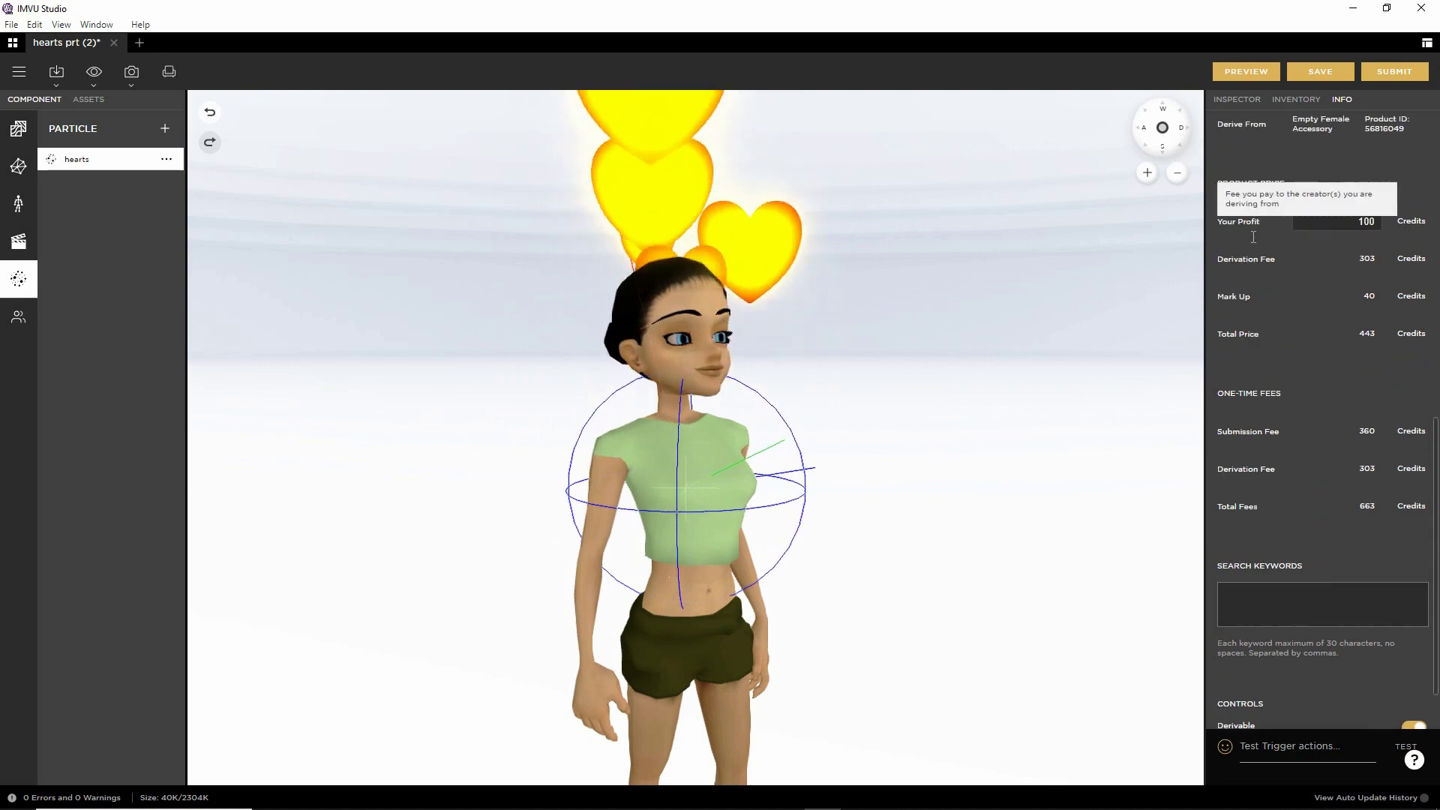
{"action": "left_click", "coordinate": [1296, 99]}
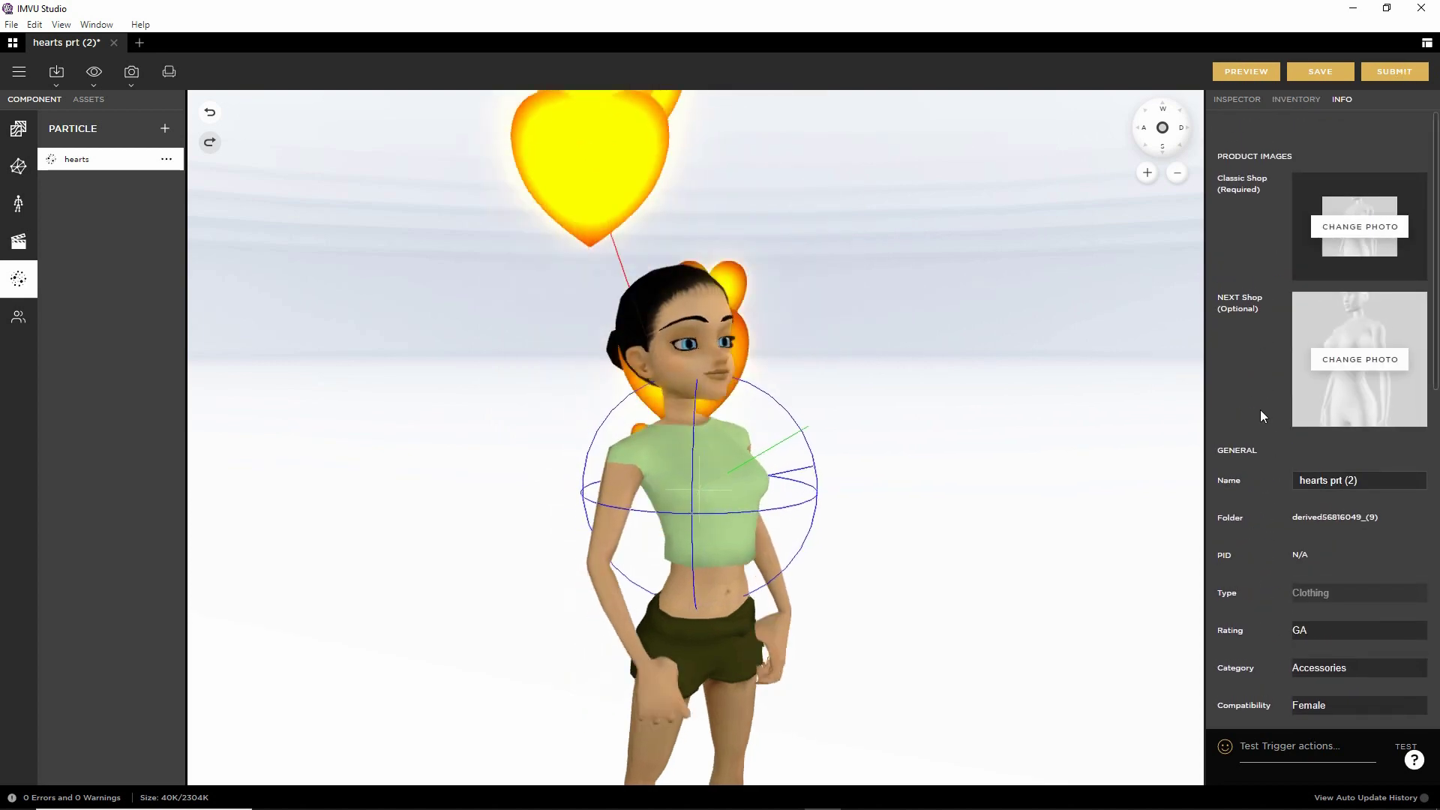